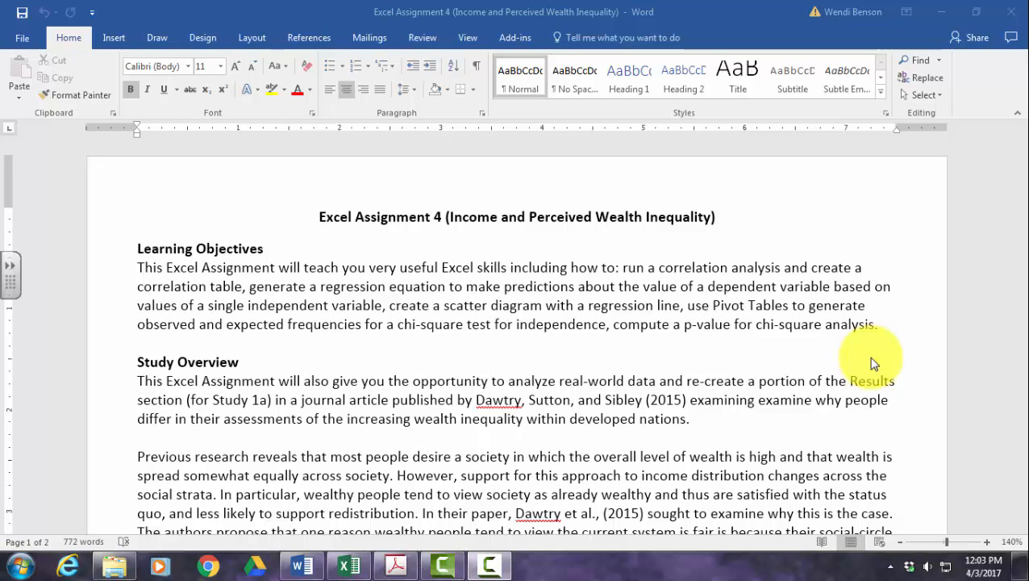
Step: Read through the assignment document's study overview and its correlation and regression questions
scroll(786, 387, "down", 2)
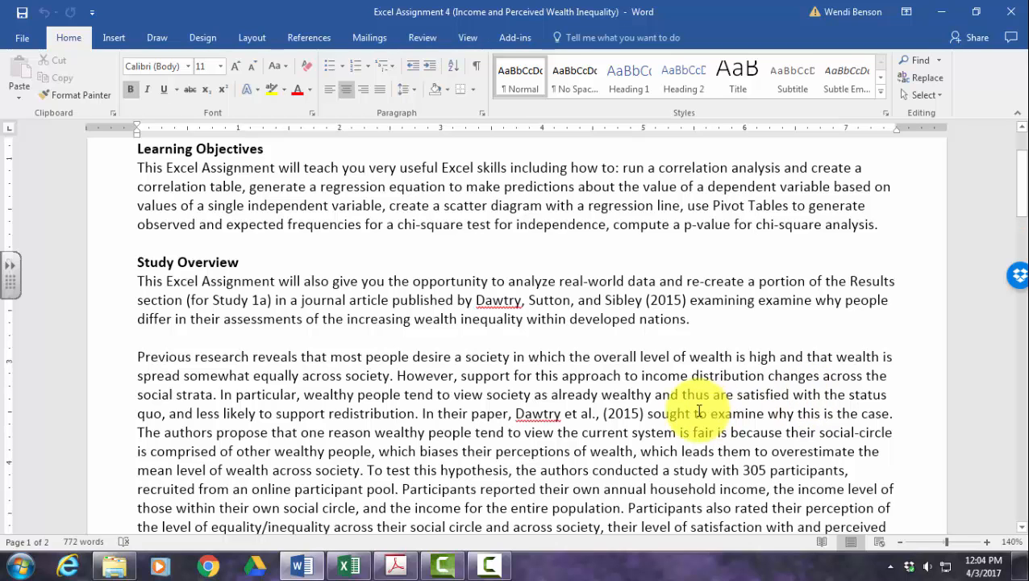
scroll(699, 412, "down", 3)
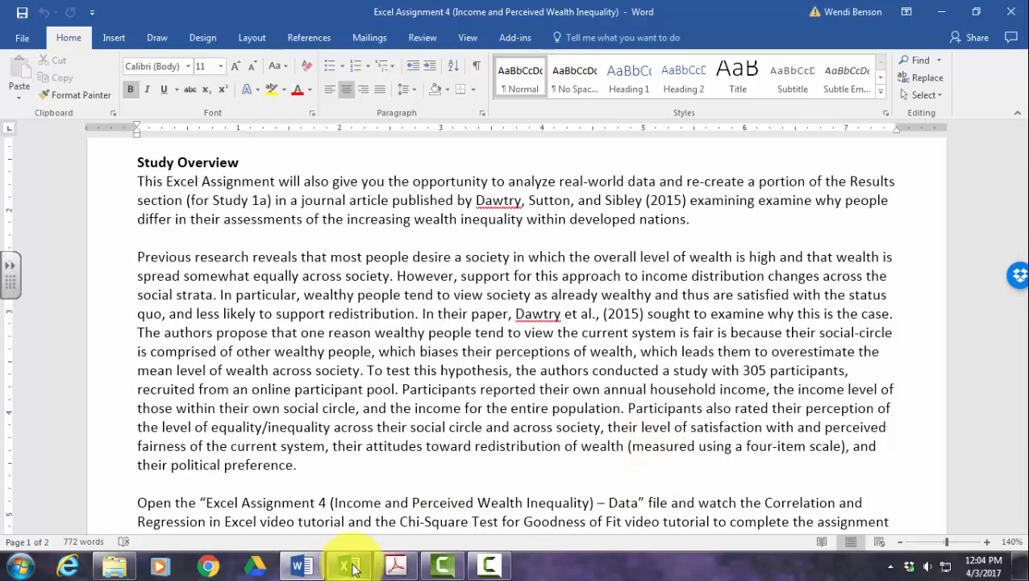
scroll(379, 425, "down", 15)
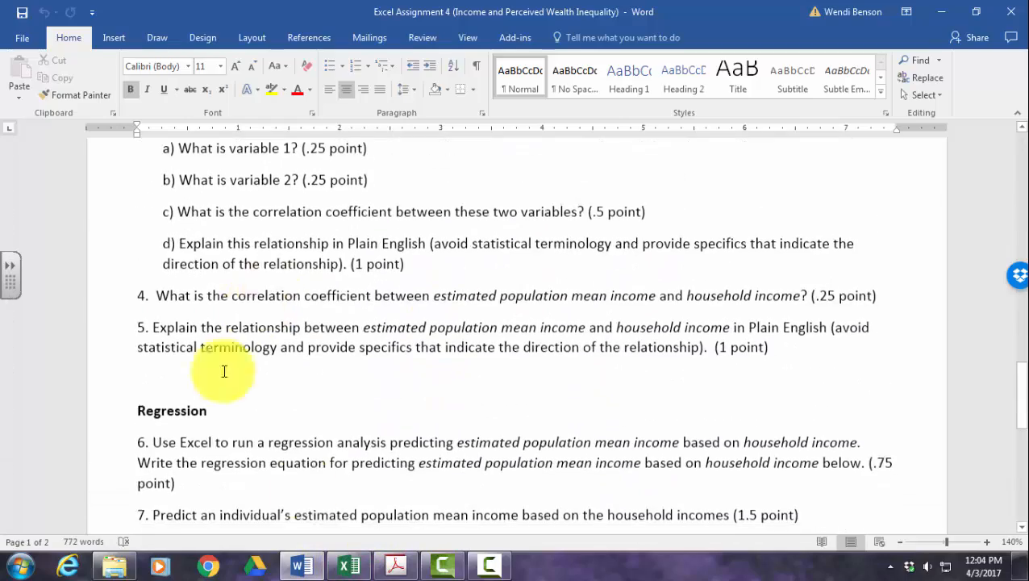
scroll(537, 374, "down", 3)
scroll(537, 374, "up", 8)
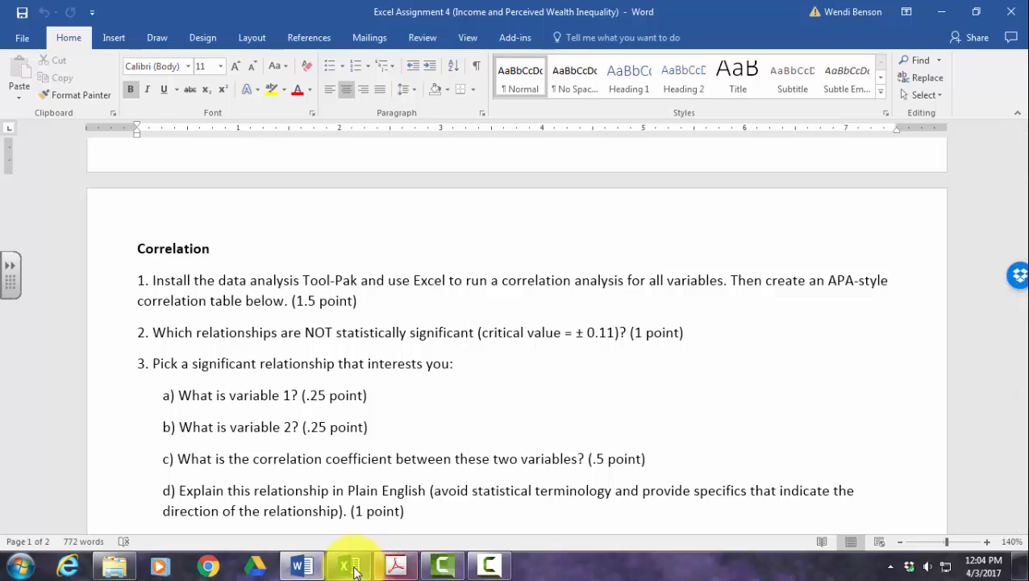
Step: Switch to the Excel data workbook and read the comments on the income fairness, redistribution, political preference and political category headers
left_click(349, 567)
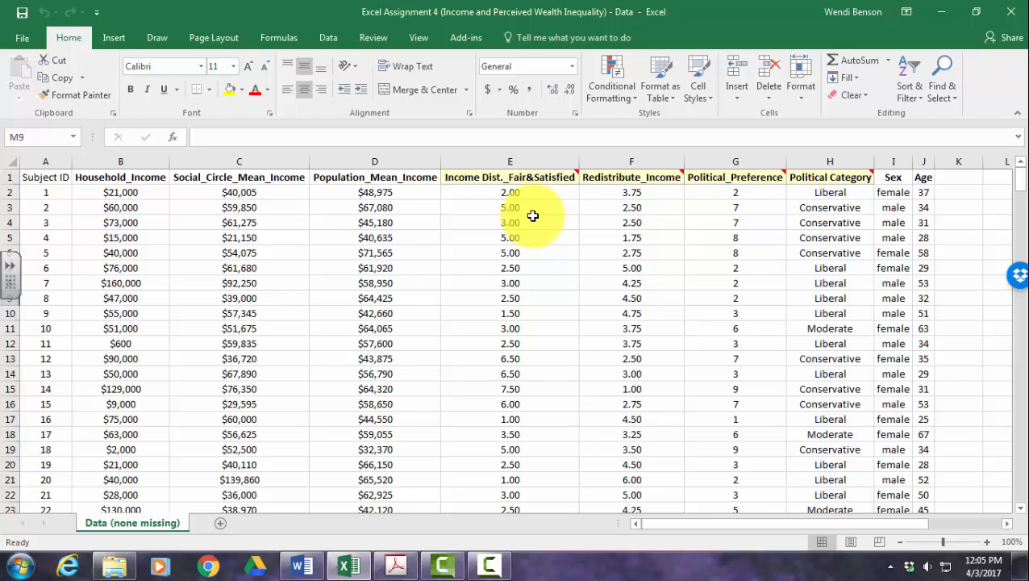
mouse_move(534, 179)
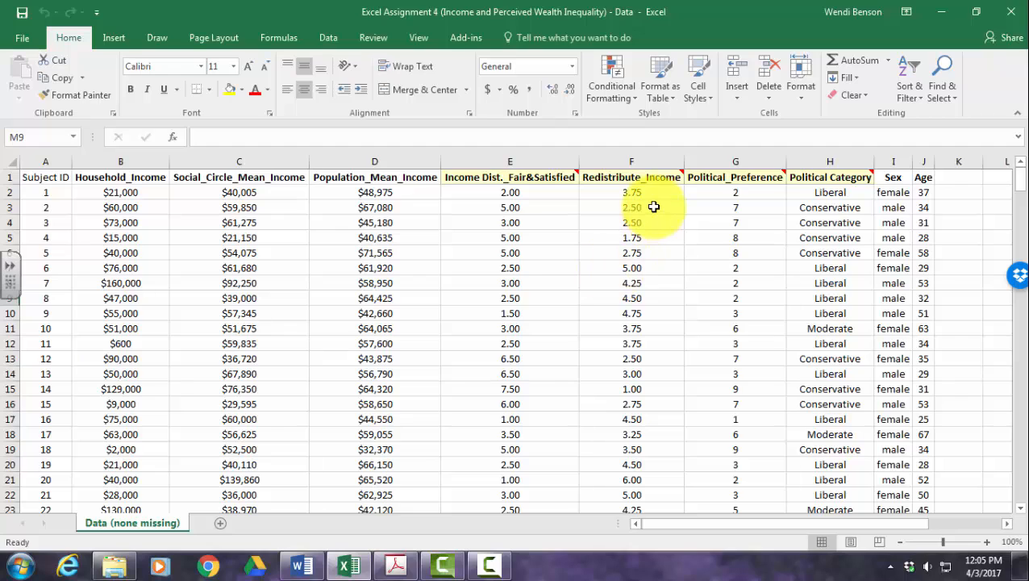
mouse_move(655, 177)
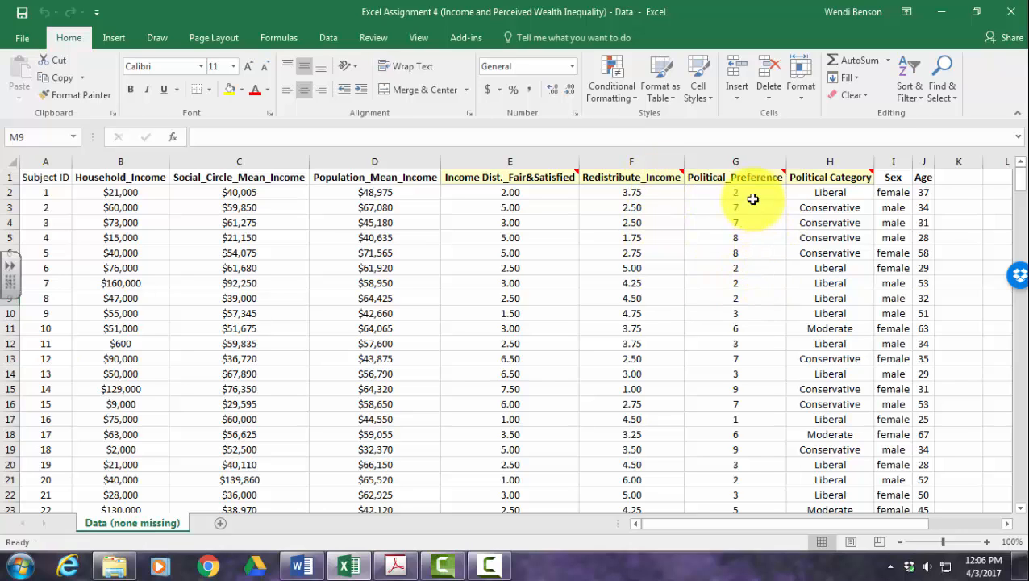
mouse_move(752, 182)
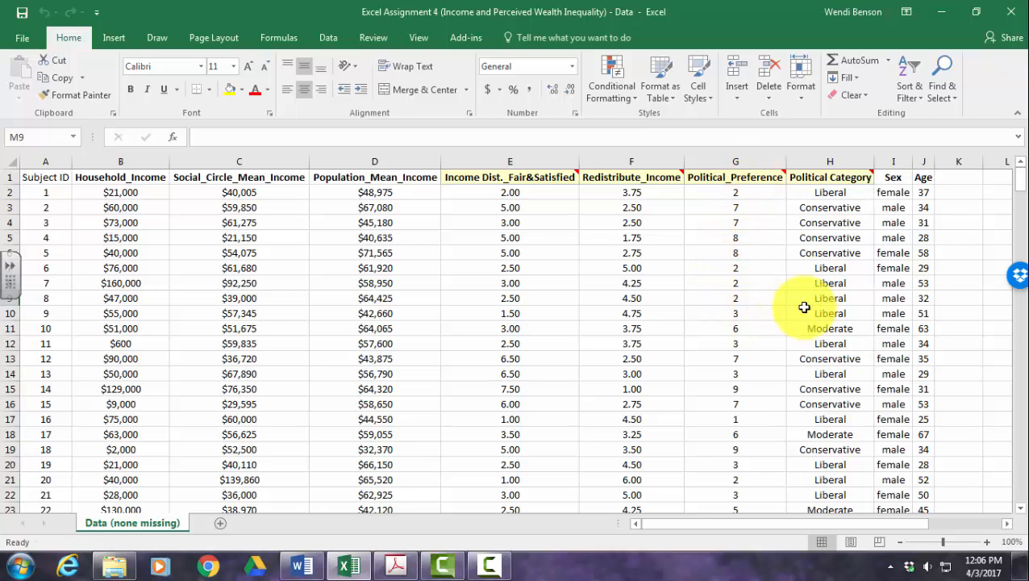
mouse_move(848, 179)
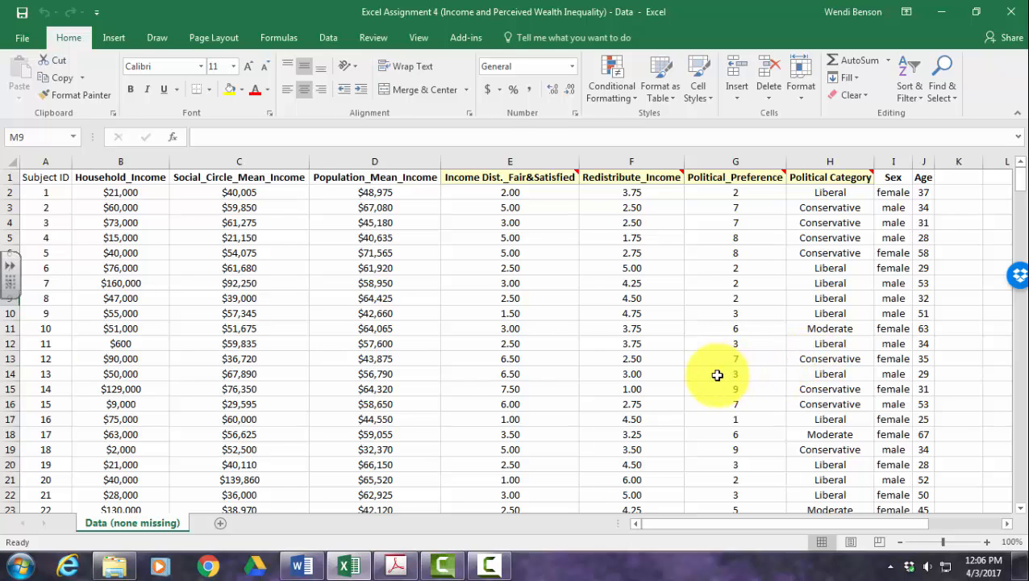
Step: Enable the Analysis ToolPak Excel add-in and display the Data Analysis command
left_click(23, 38)
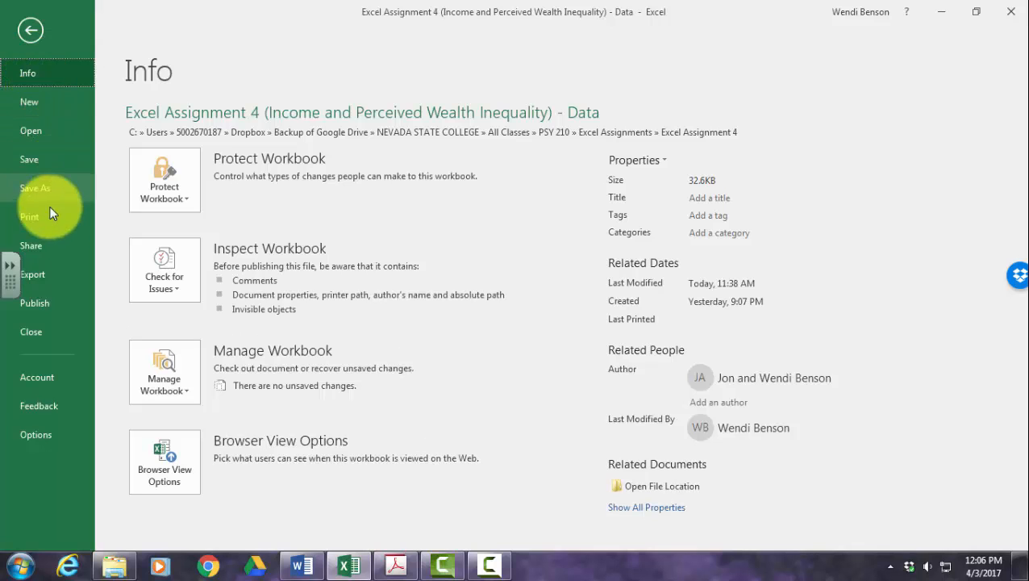
left_click(36, 434)
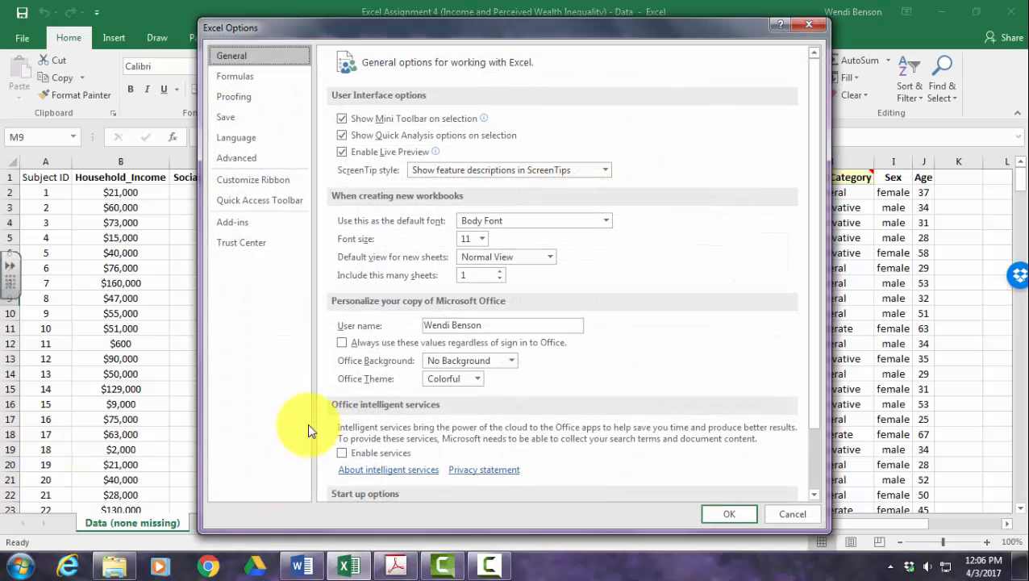
left_click(263, 221)
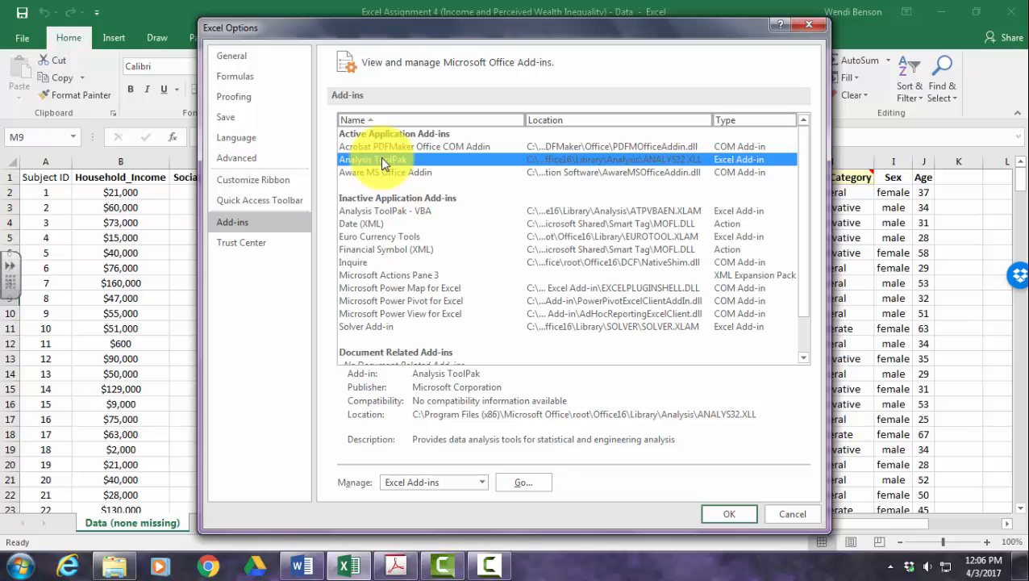
left_click(514, 487)
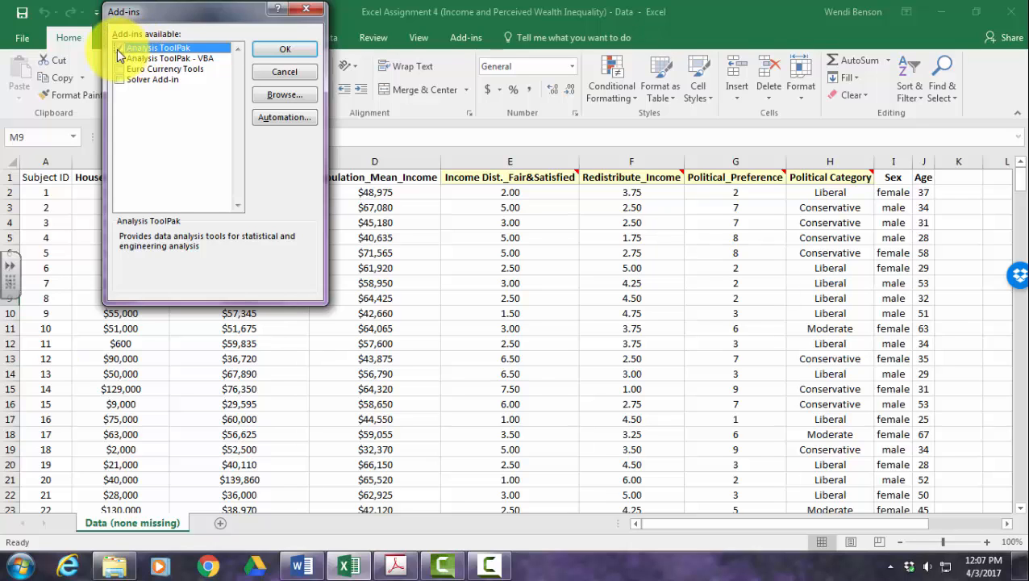
left_click(291, 52)
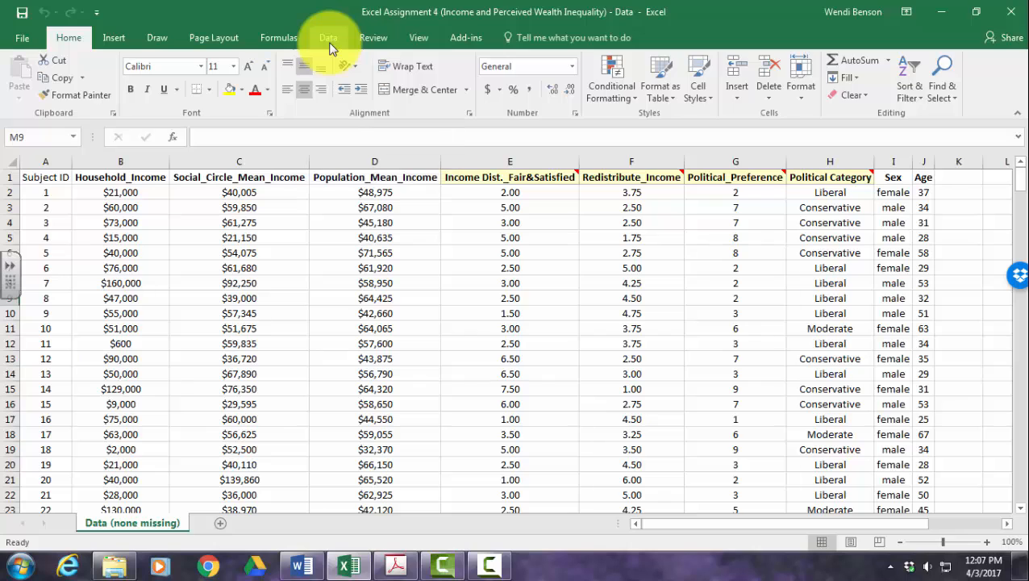
left_click(329, 44)
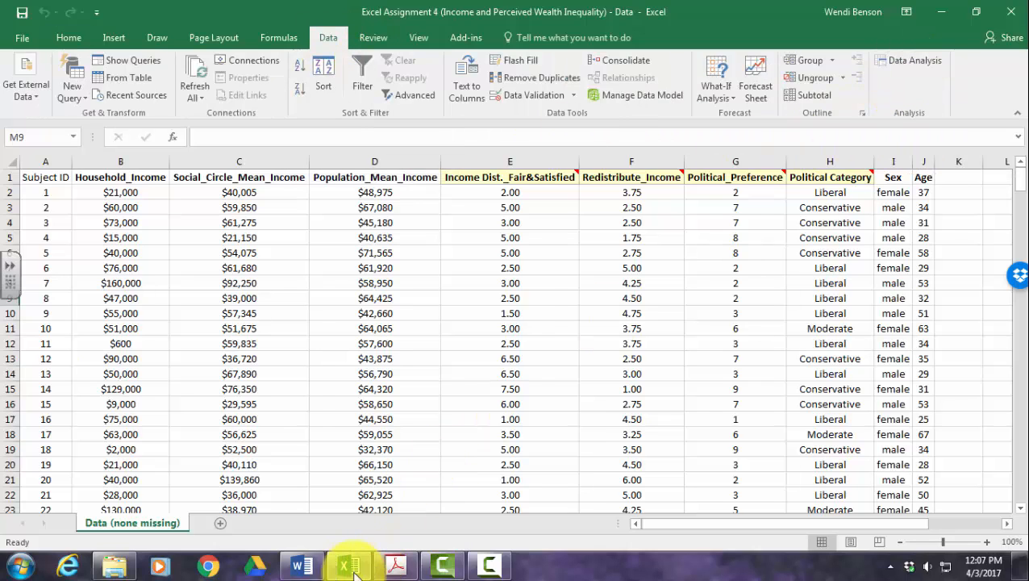
Step: Switch to the Word assignment, insert "numeric" before "variables" in correlation question 1, and save the document
left_click(302, 569)
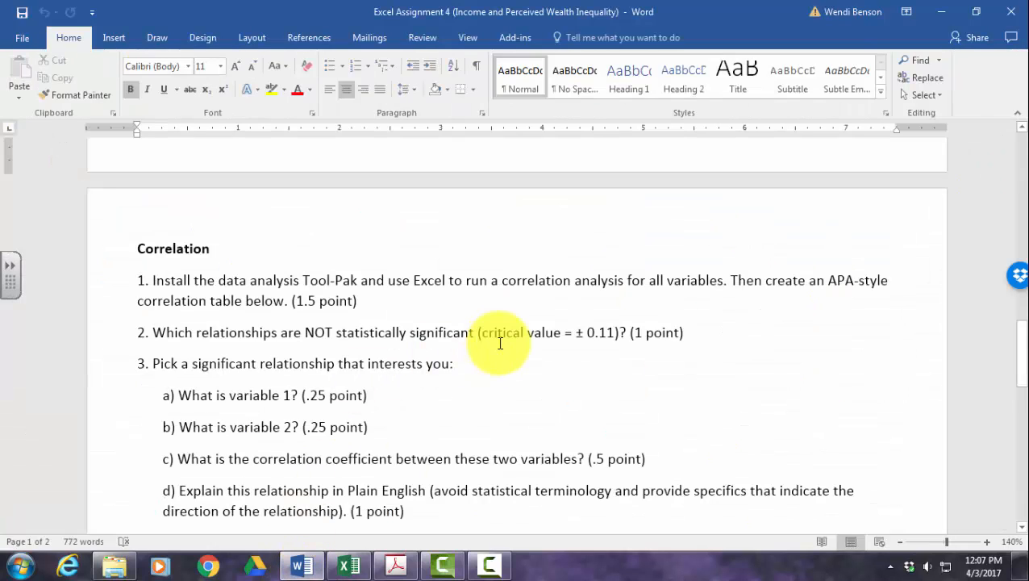
scroll(488, 322, "down", 2)
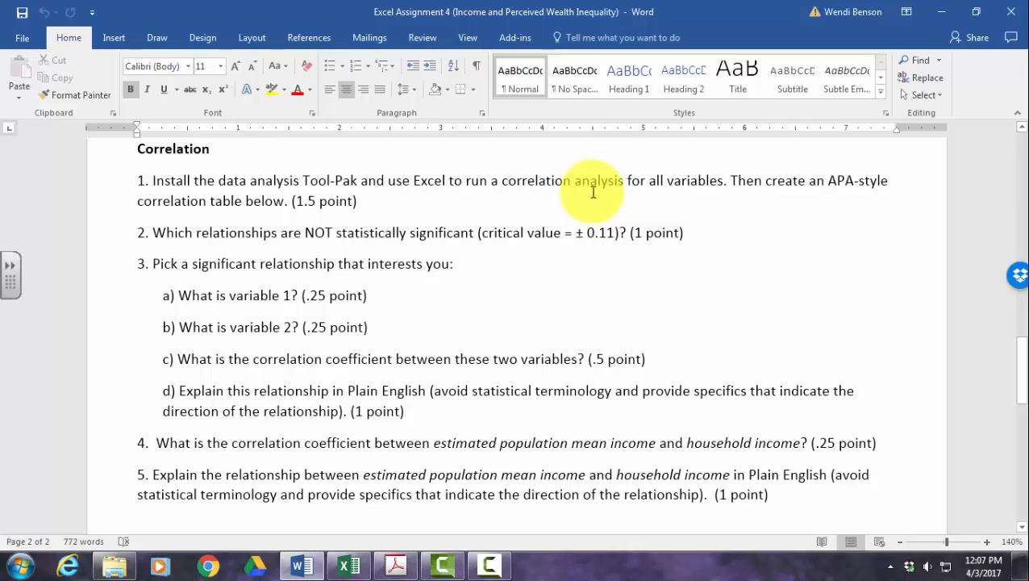
left_click(670, 185)
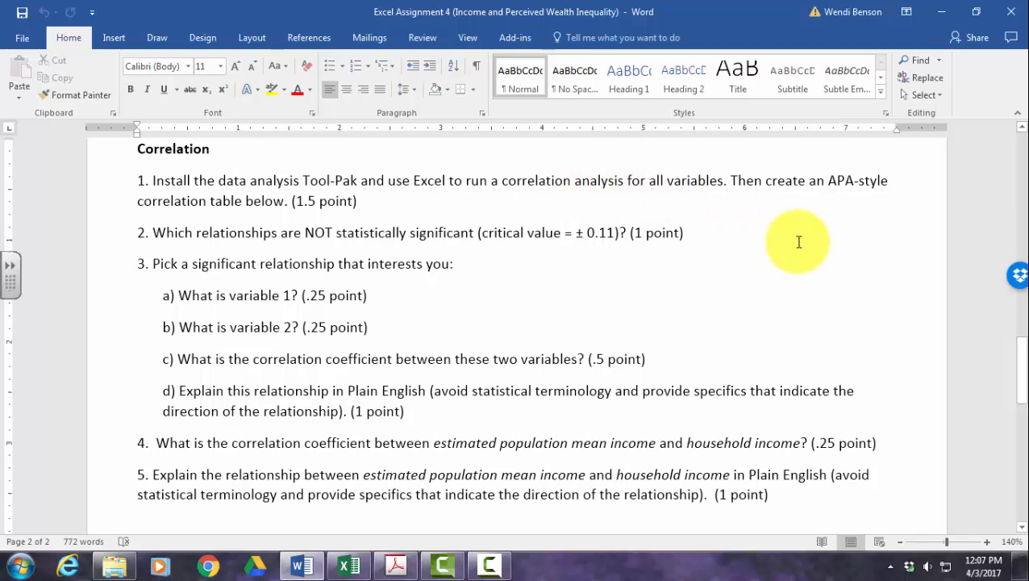
type("numeri")
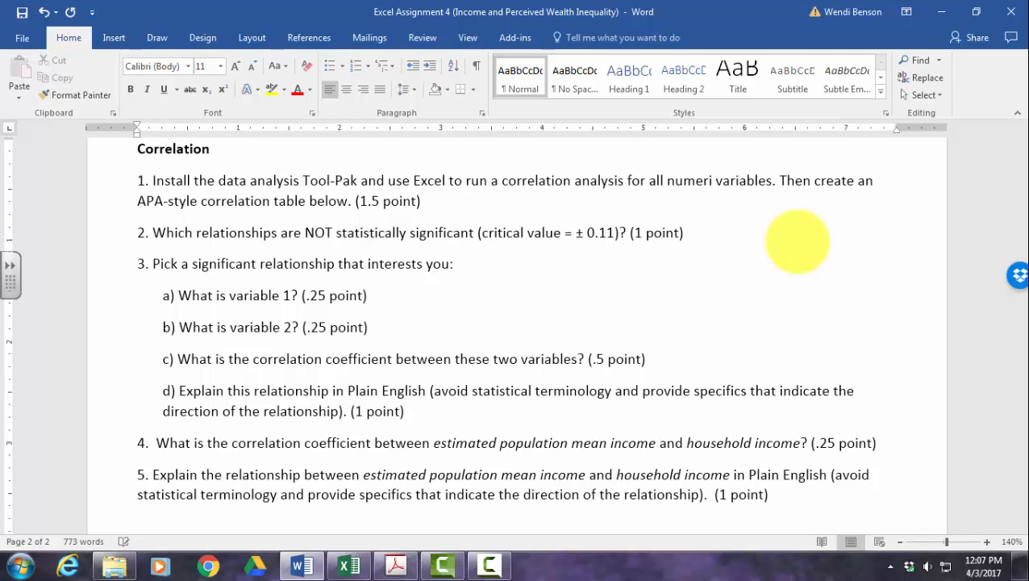
key("BackSpace")
type("c")
key("ctrl+s")
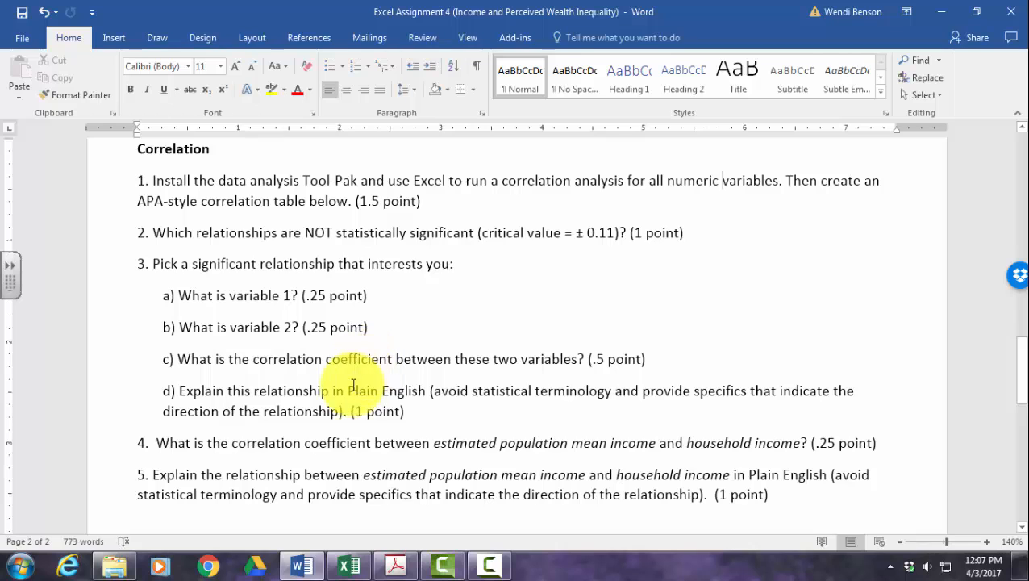
Step: Return to the Excel data workbook and examine the list of Data Analysis tools and the data rows
mouse_move(345, 567)
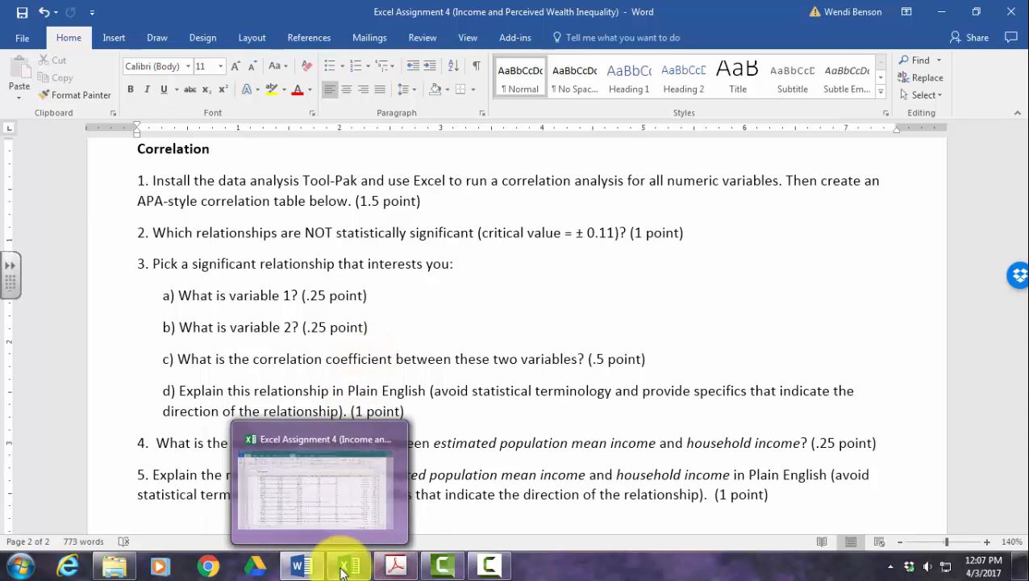
left_click(350, 480)
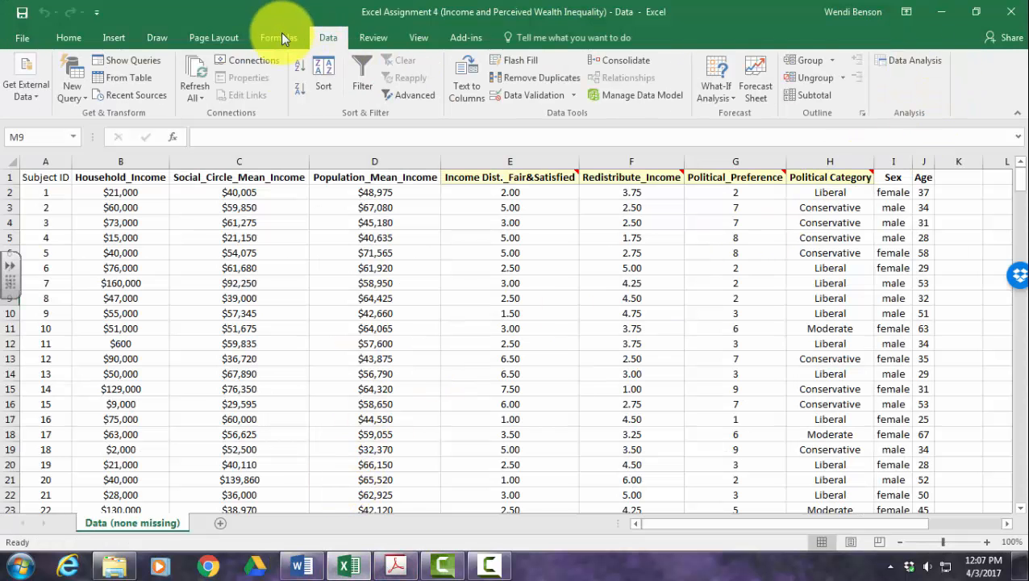
left_click(924, 71)
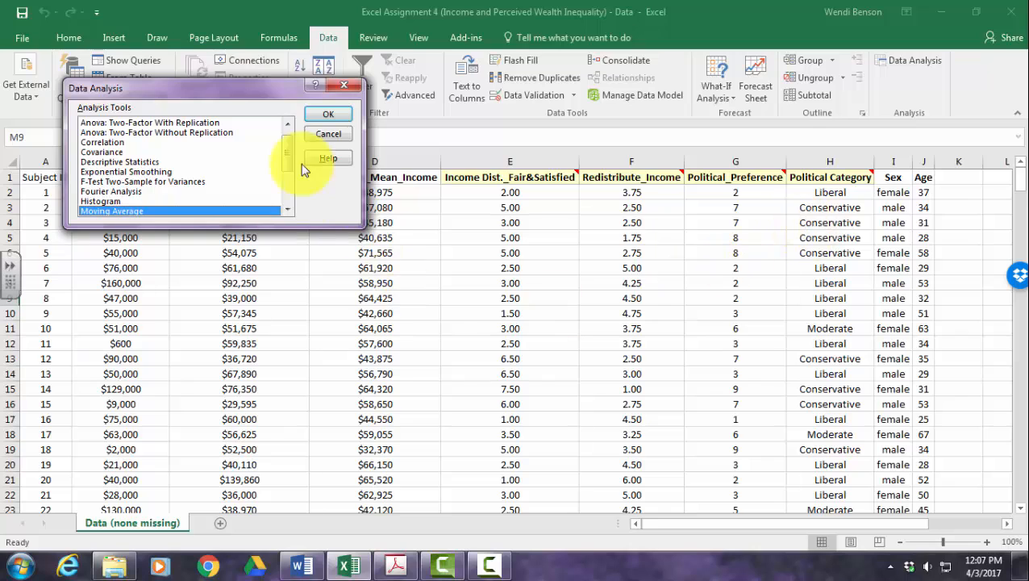
left_click(318, 135)
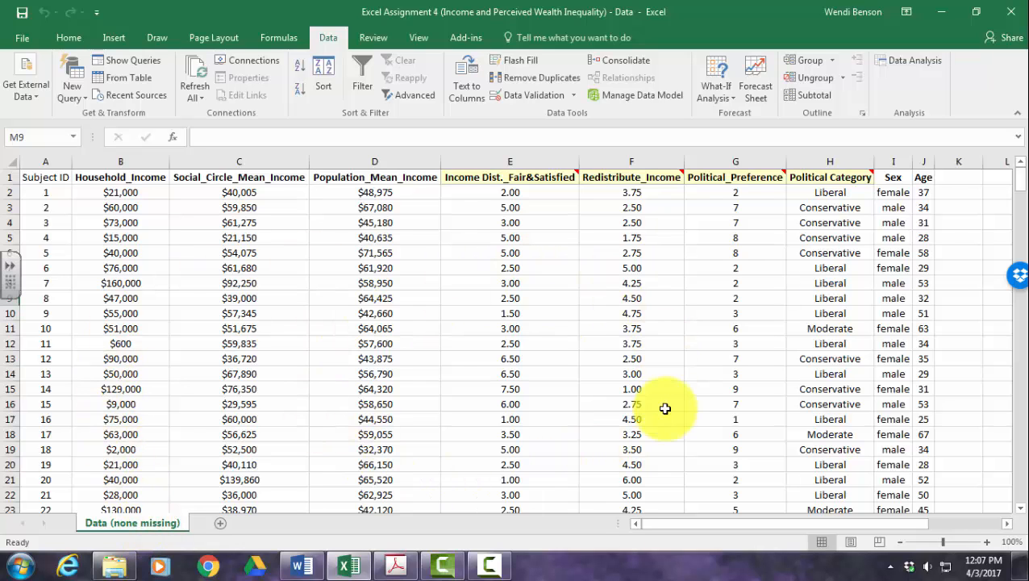
scroll(666, 409, "down", 12)
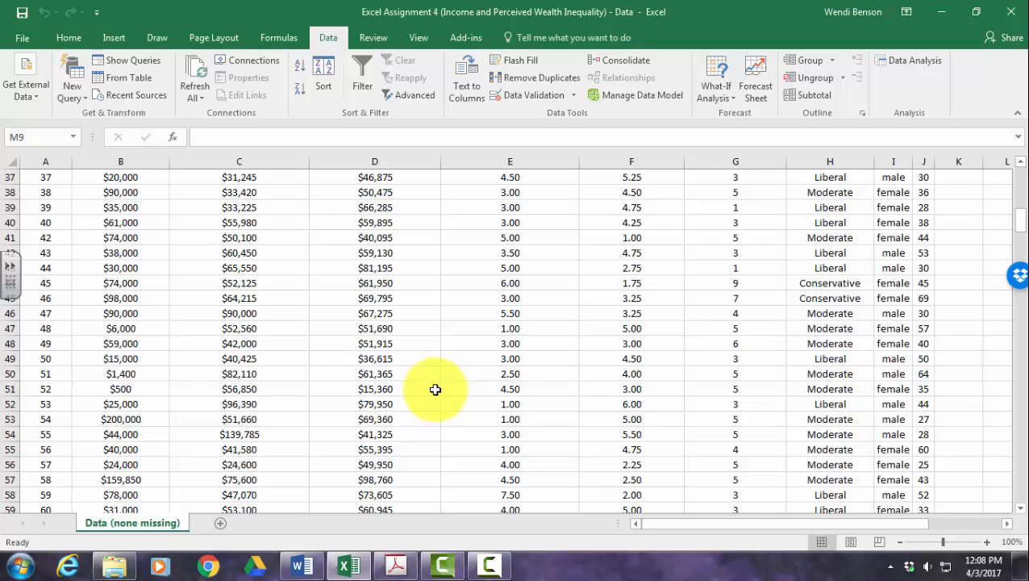
scroll(435, 390, "down", 7)
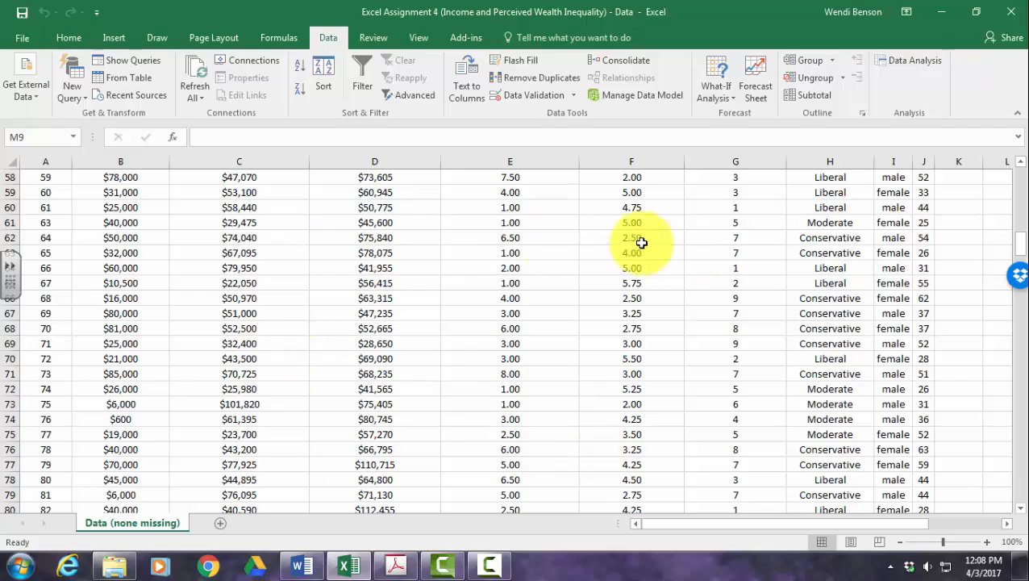
scroll(572, 426, "up", 19)
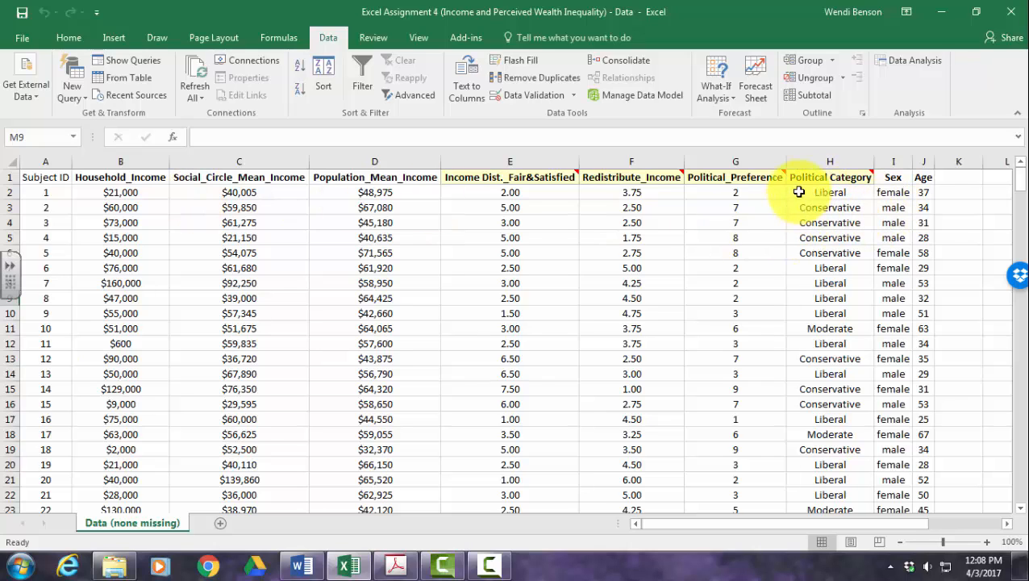
Step: Insert a blank column before the Political Category column
left_click(830, 159)
right_click(831, 161)
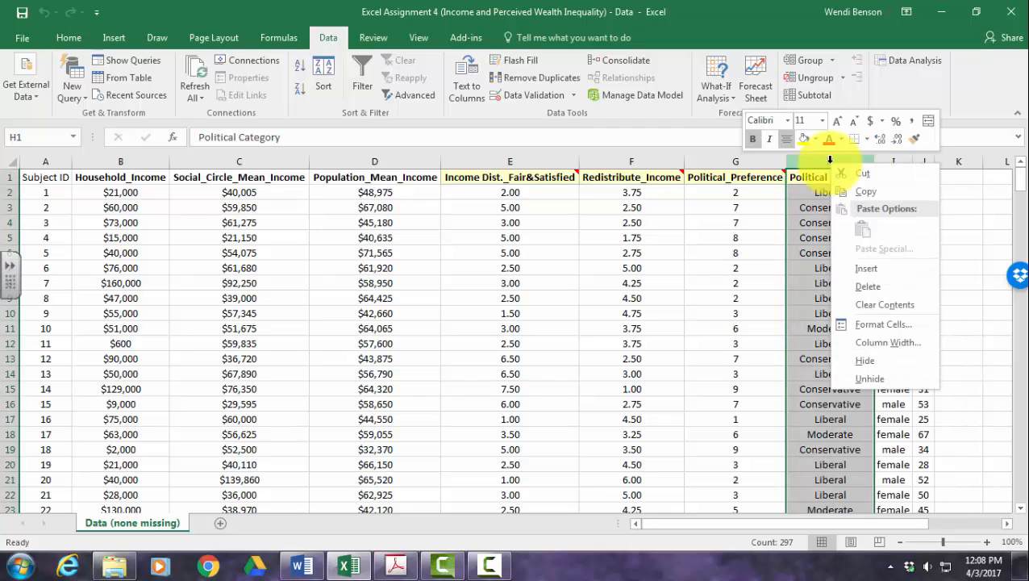
left_click(862, 269)
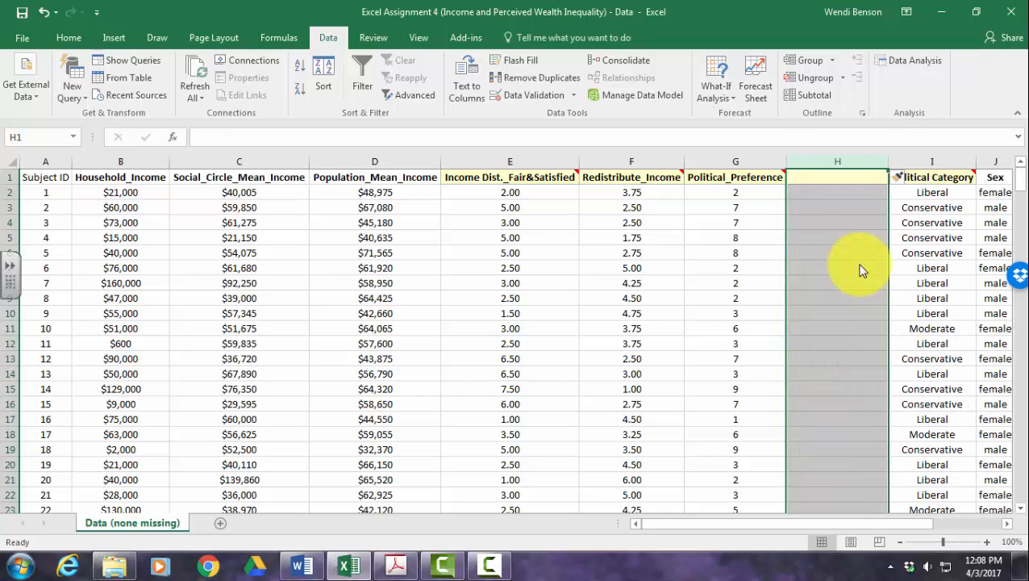
Step: Move the Age column into blank column H, beside Political_Preference
left_click_drag(863, 524, 908, 518)
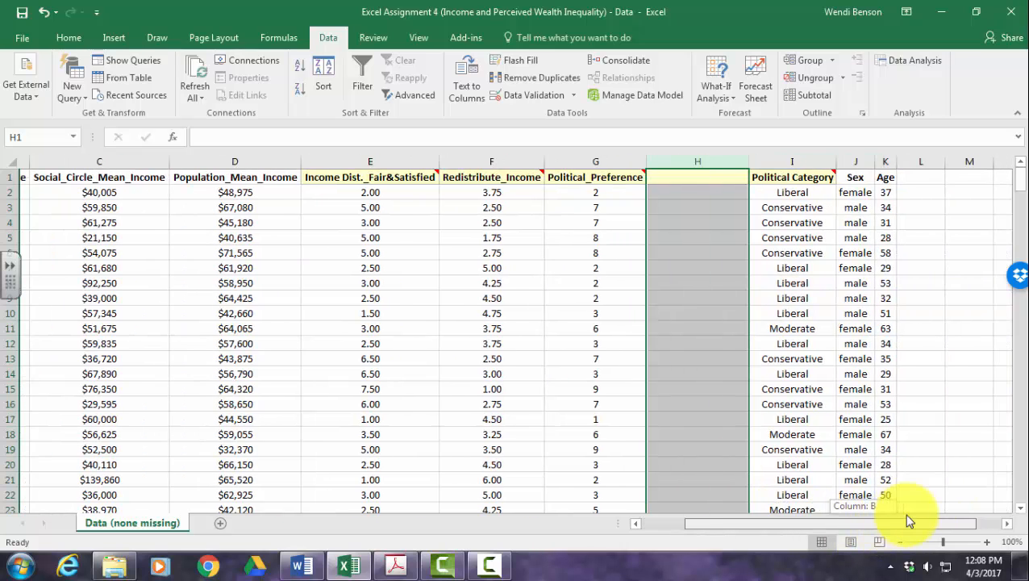
left_click(876, 159)
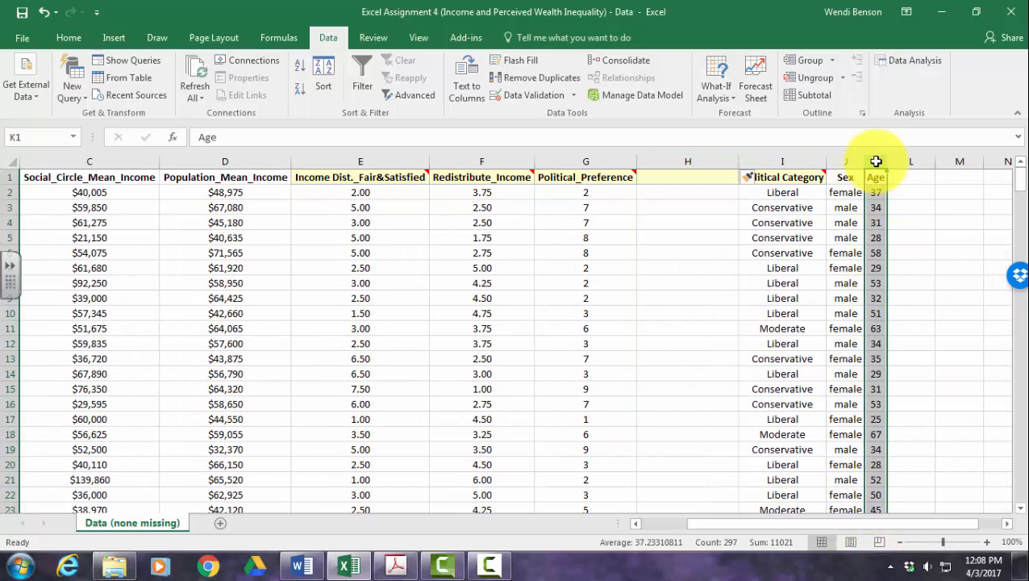
right_click(876, 161)
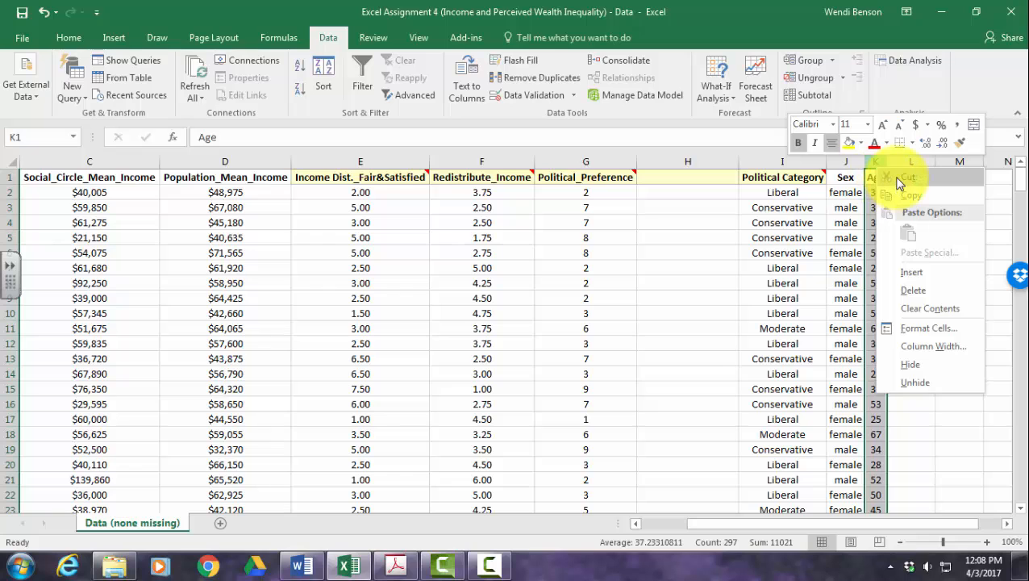
left_click(893, 177)
left_click(694, 162)
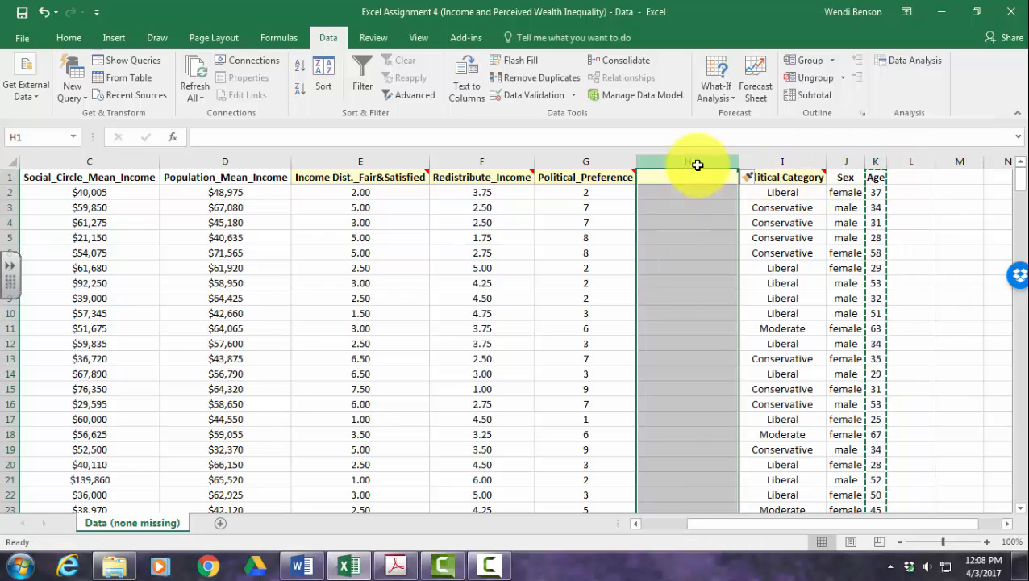
right_click(690, 175)
left_click(730, 279)
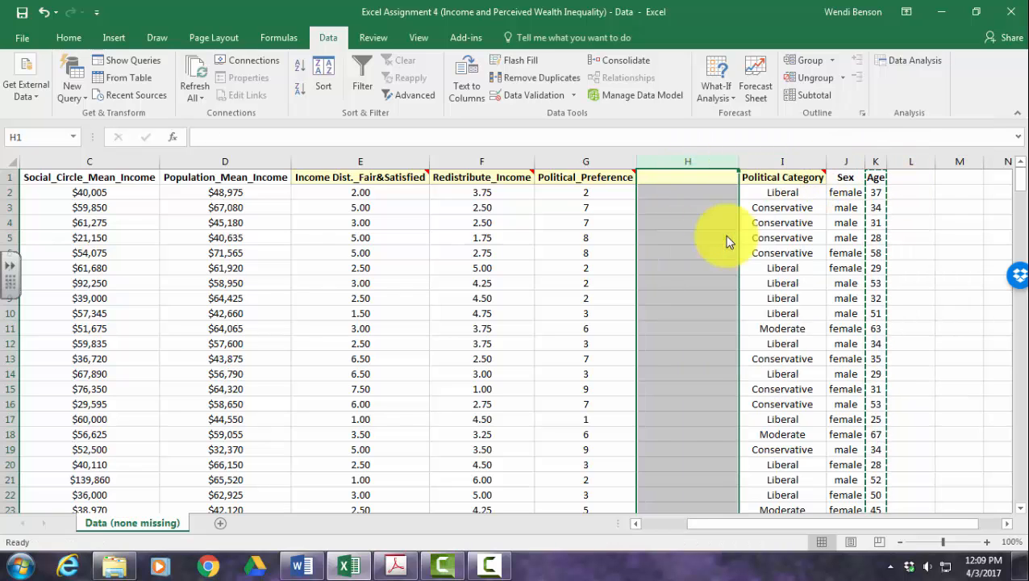
left_click(914, 327)
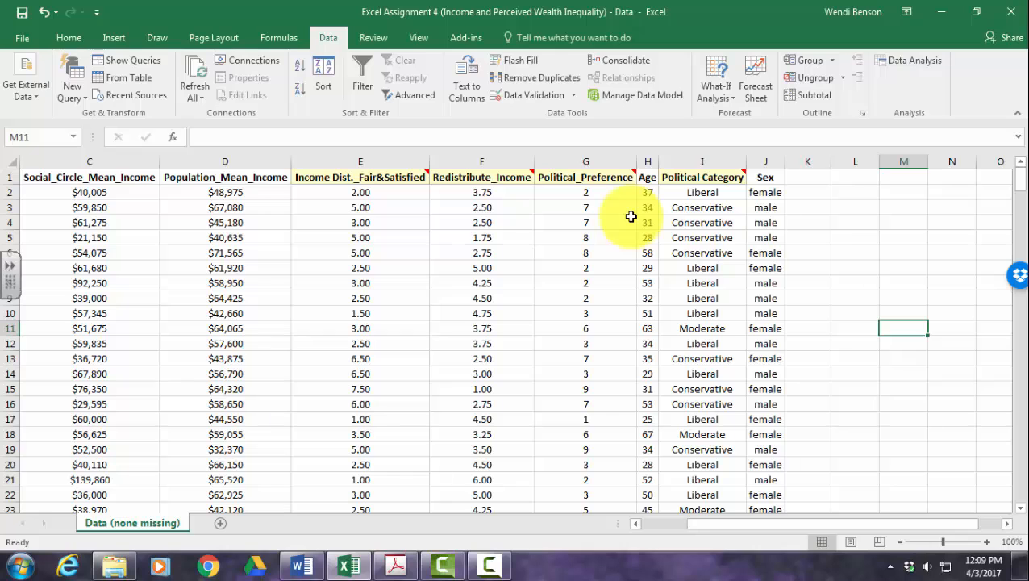
Step: Start the Correlation analysis tool from Data Analysis and move its dialog clear of the Household_Income column
left_click_drag(741, 519, 631, 524)
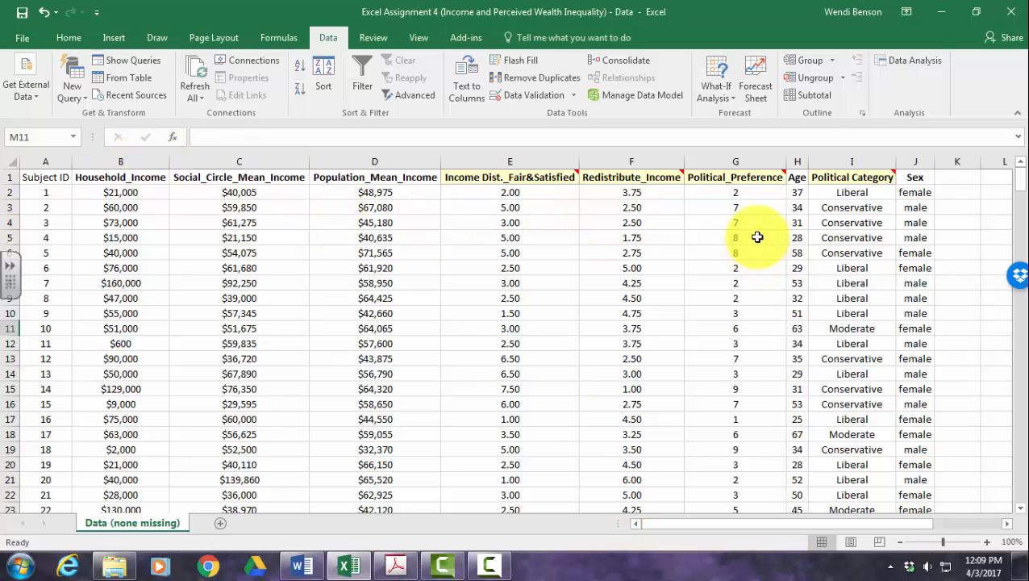
left_click(922, 64)
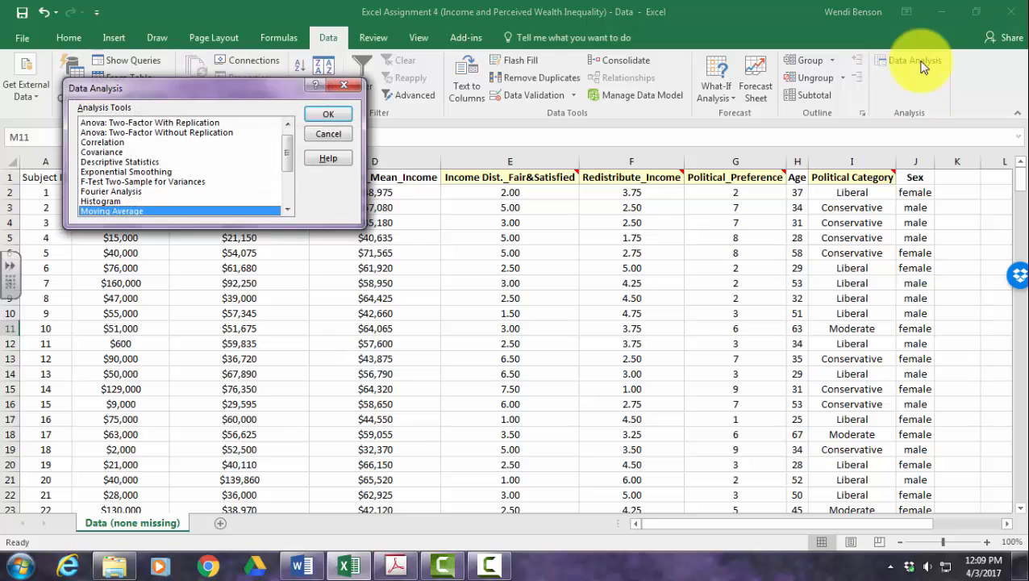
left_click(103, 142)
left_click(333, 113)
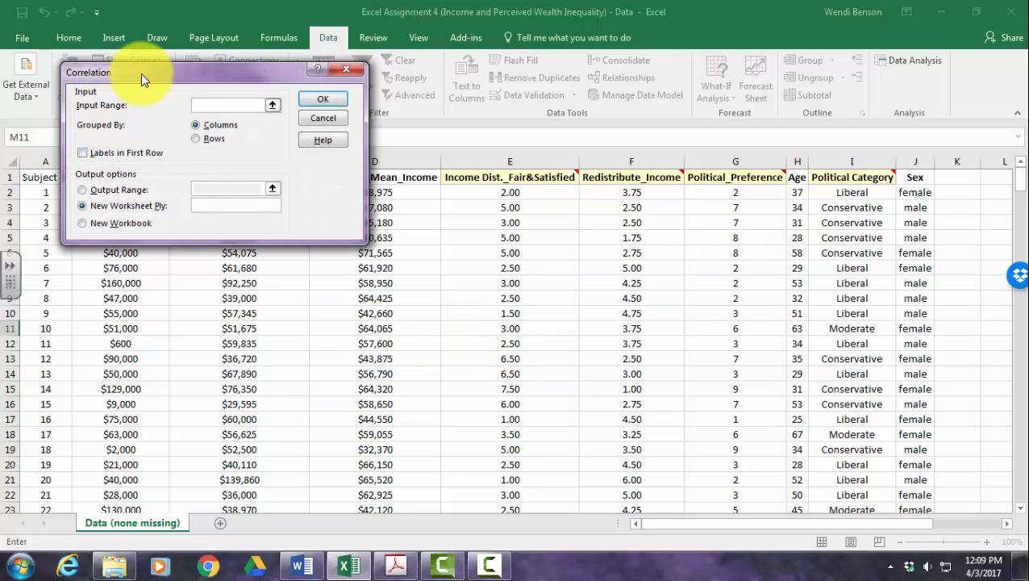
left_click_drag(142, 78, 568, 227)
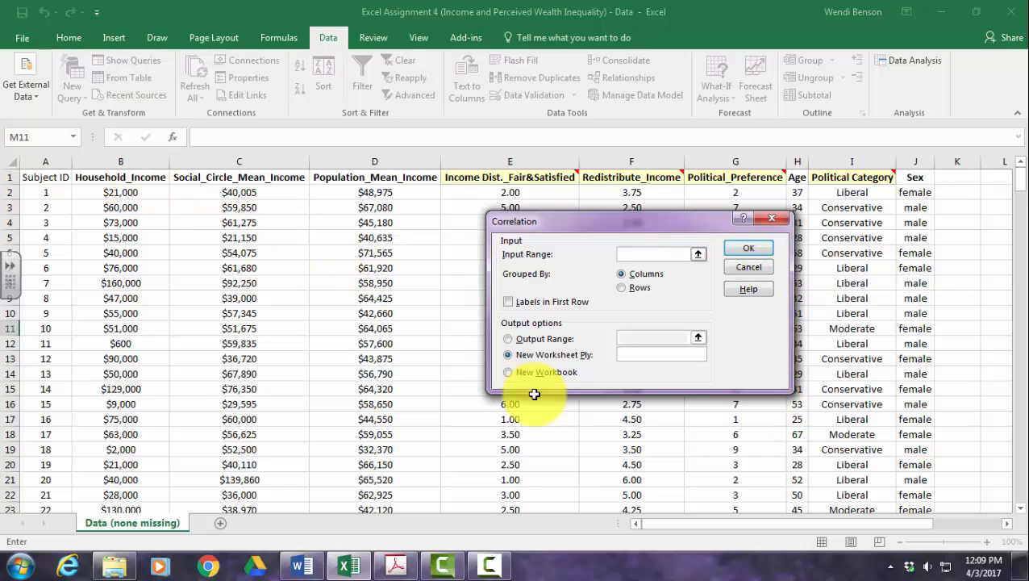
Step: Set the correlation input range to $B$1:$H$297, covering Household_Income through Age including the header row
left_click(107, 177)
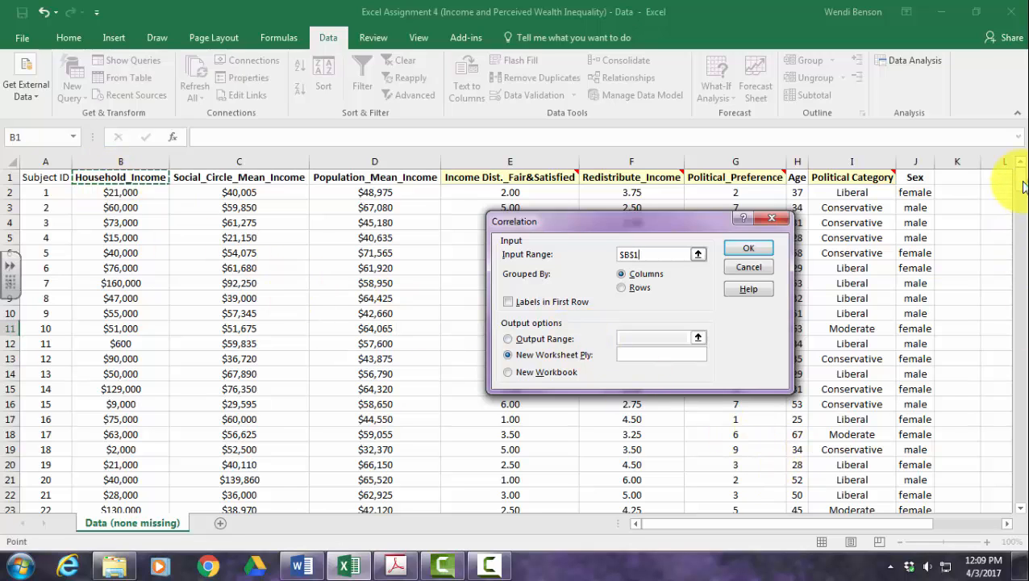
left_click_drag(1021, 188, 1000, 520)
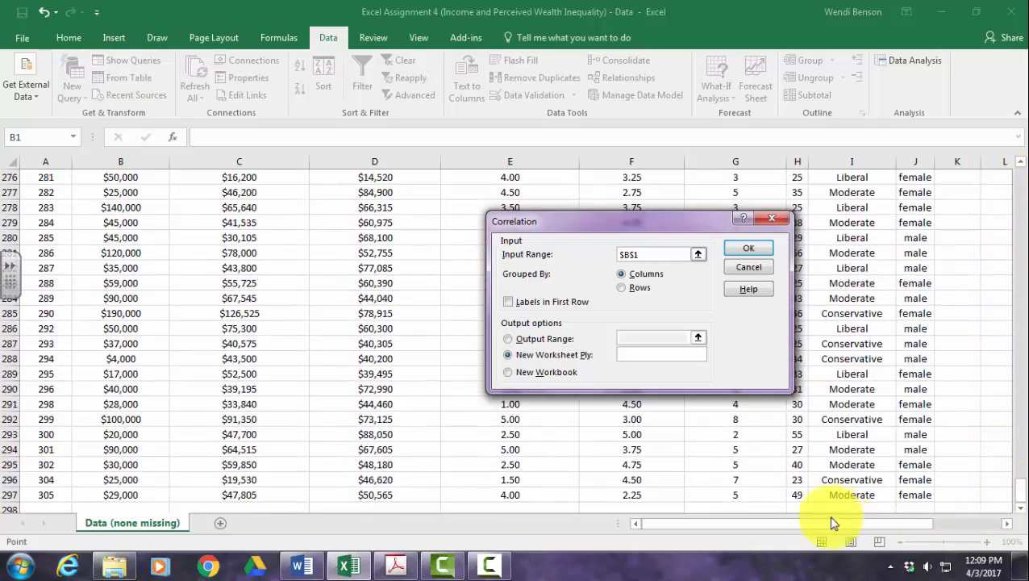
left_click(796, 495, "shift")
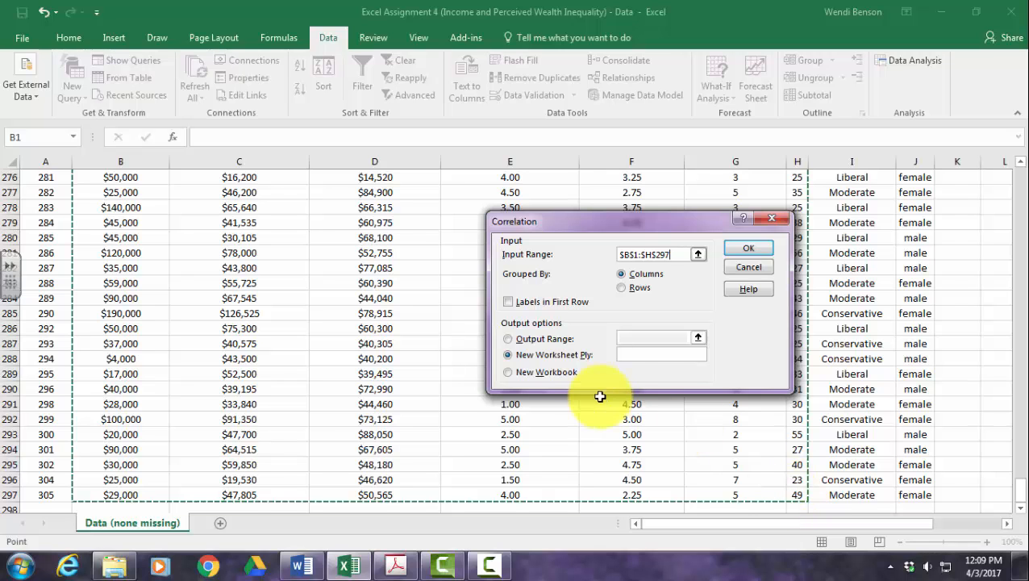
scroll(645, 473, "up", 10)
scroll(698, 396, "up", 20)
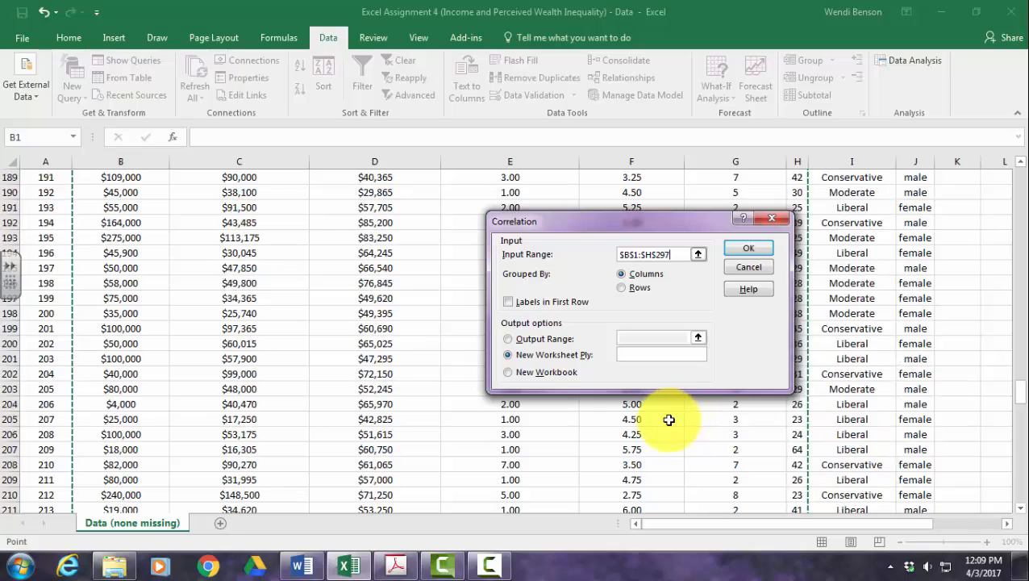
left_click_drag(1019, 311, 1020, 182)
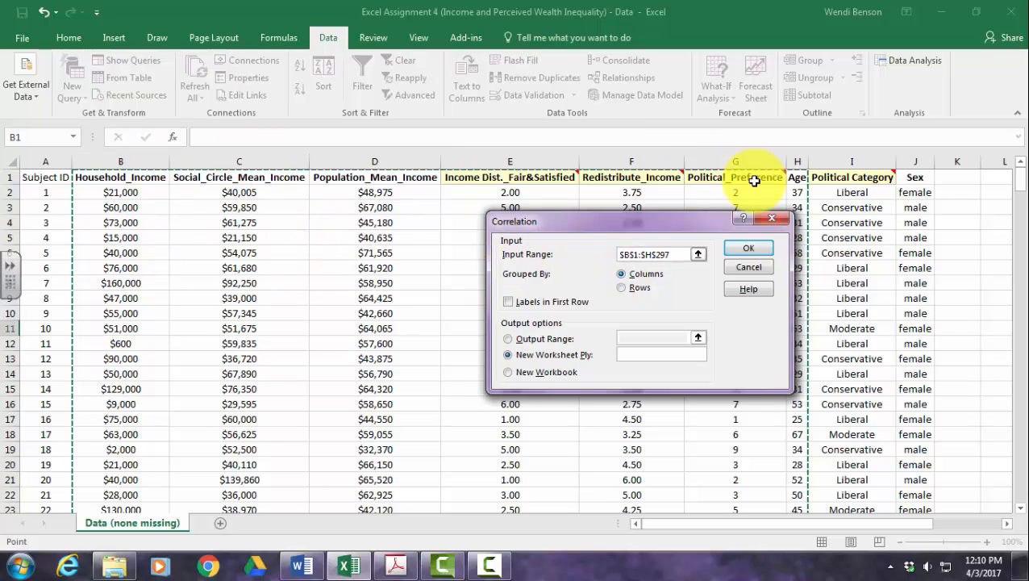
Step: Run the correlation with first-row labels into a new worksheet named Correlations, and place that sheet after the Data (none missing) sheet
left_click(505, 302)
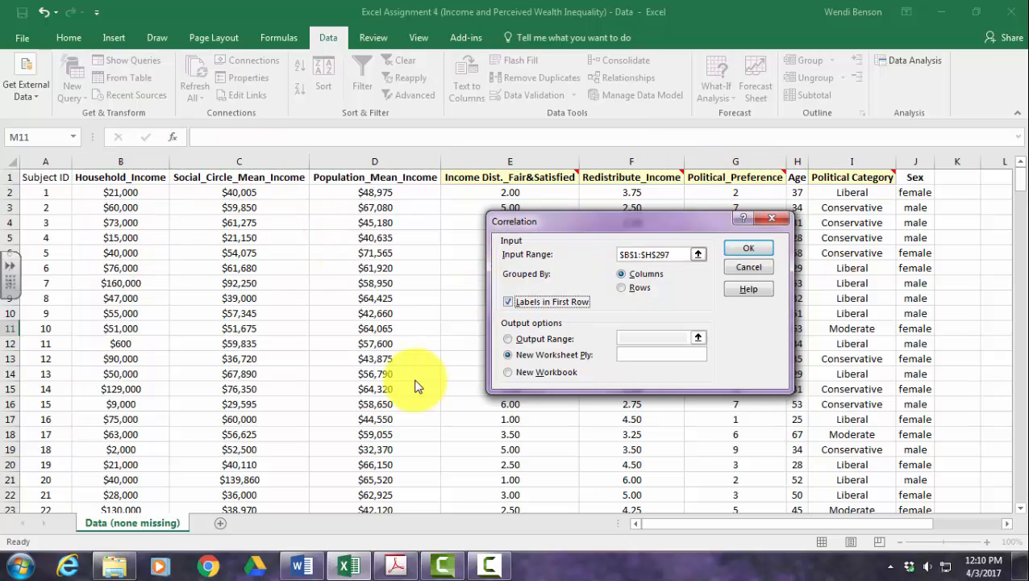
left_click(636, 356)
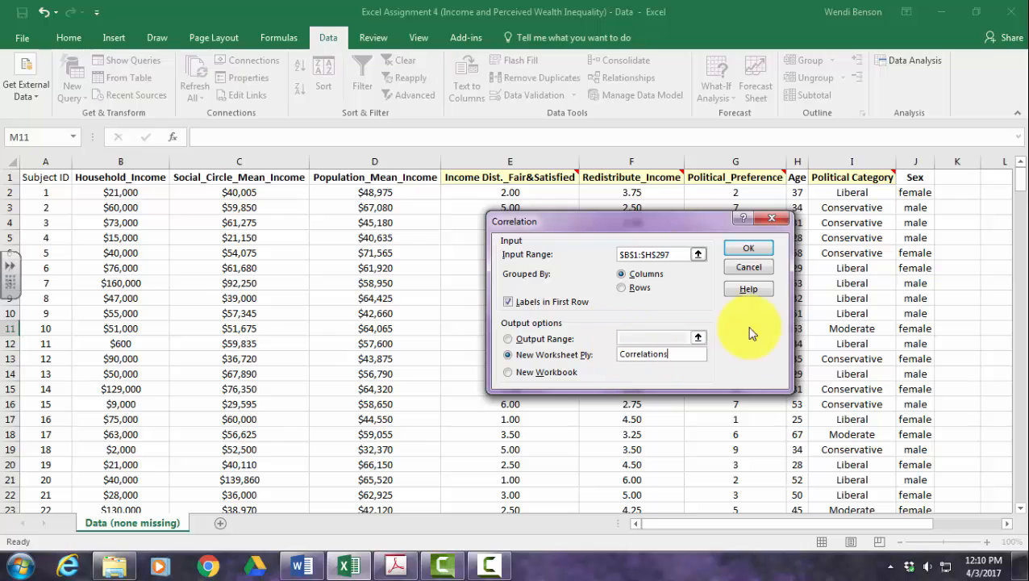
left_click(756, 250)
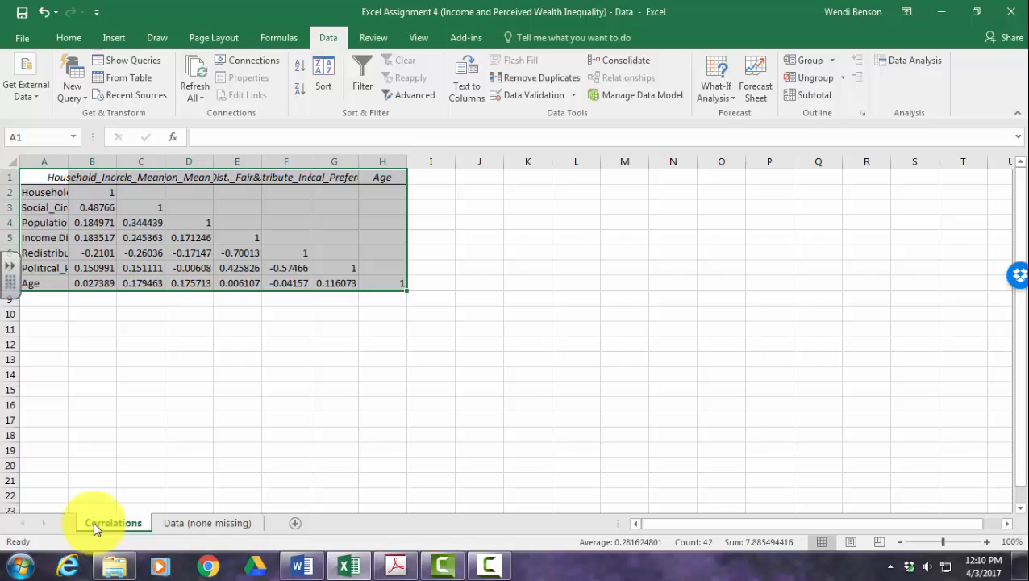
left_click_drag(94, 521, 270, 525)
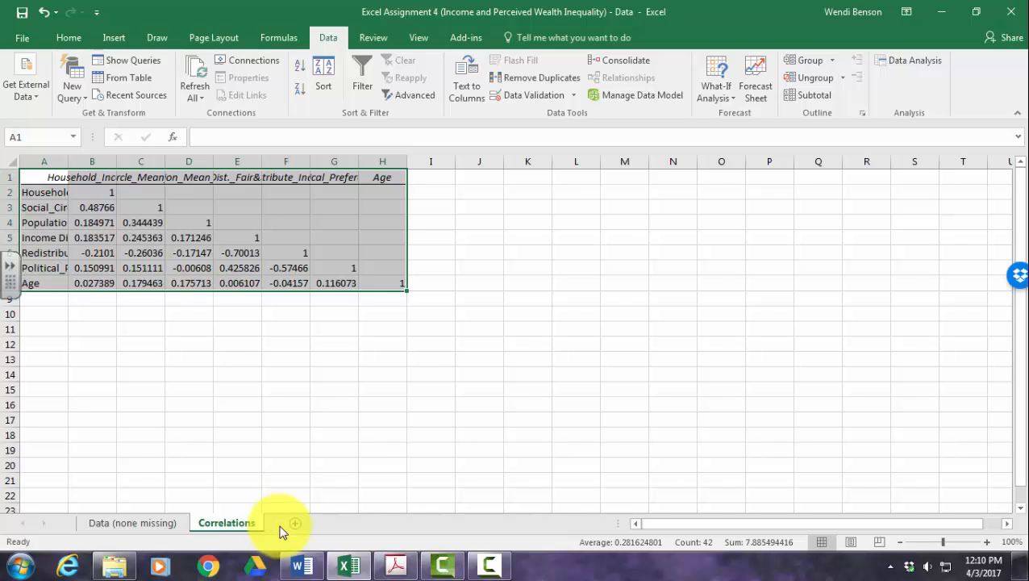
Step: Format the correlation matrix cells as Number with two decimal places
right_click(197, 266)
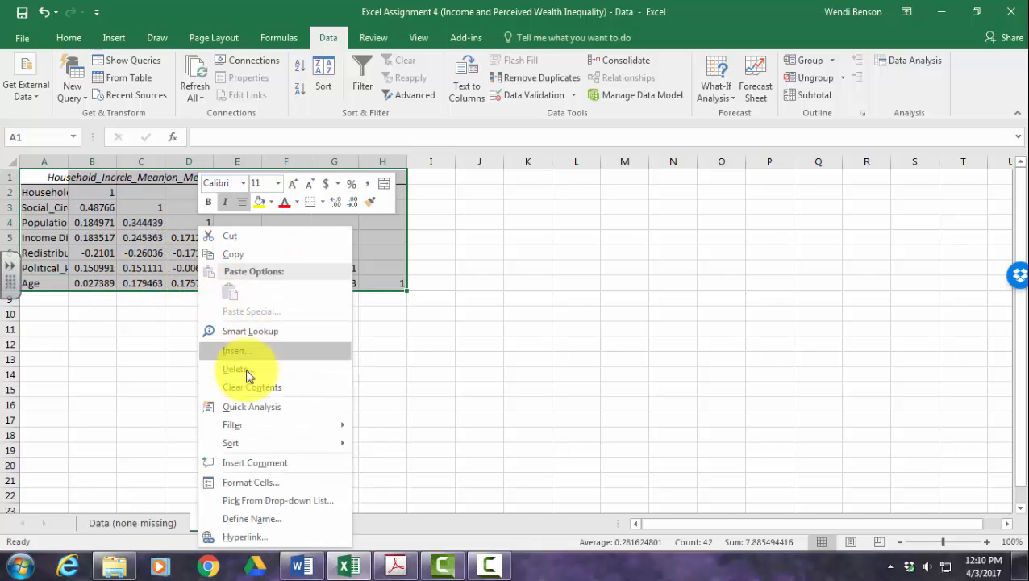
left_click(237, 484)
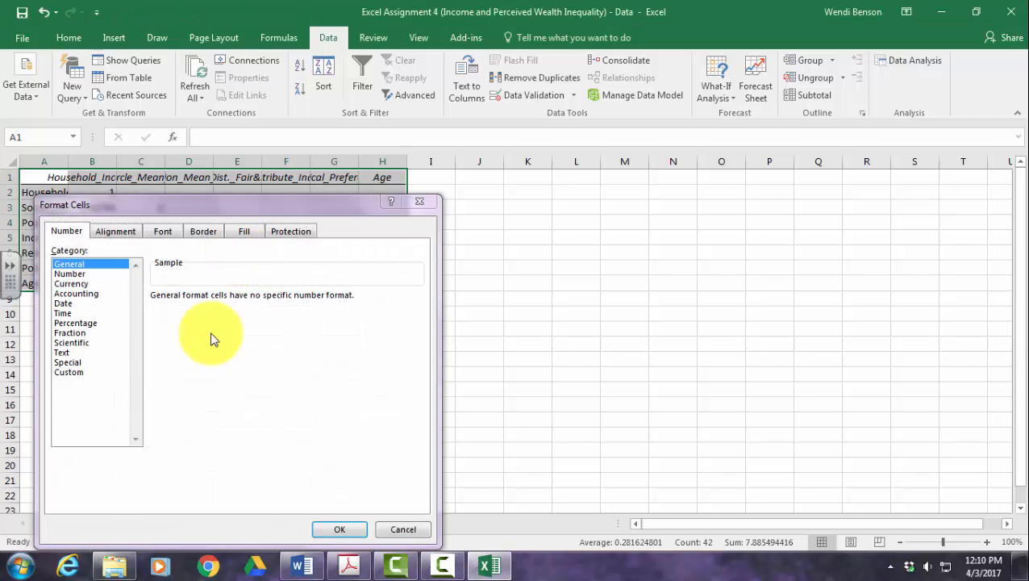
left_click(92, 275)
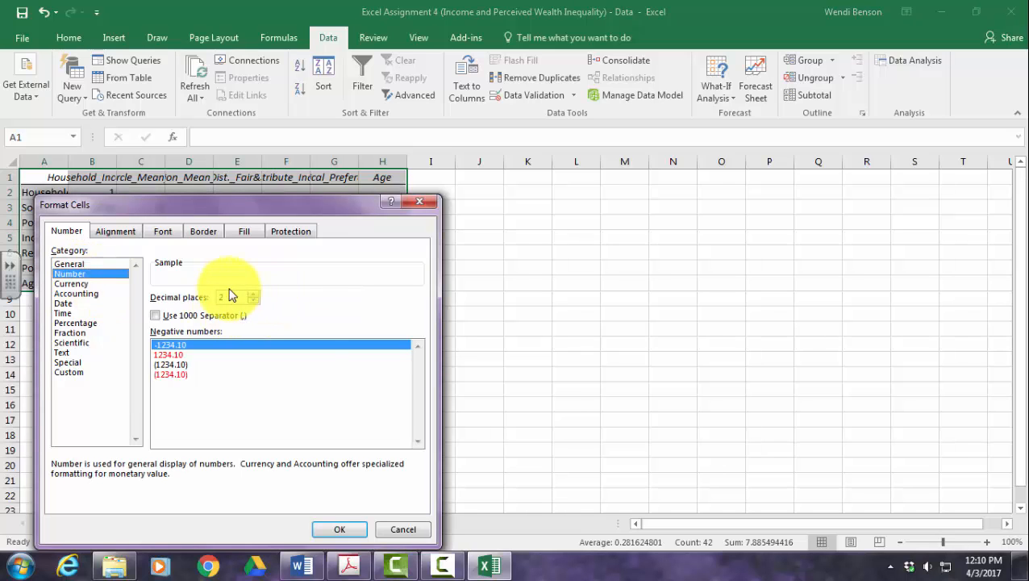
left_click(342, 528)
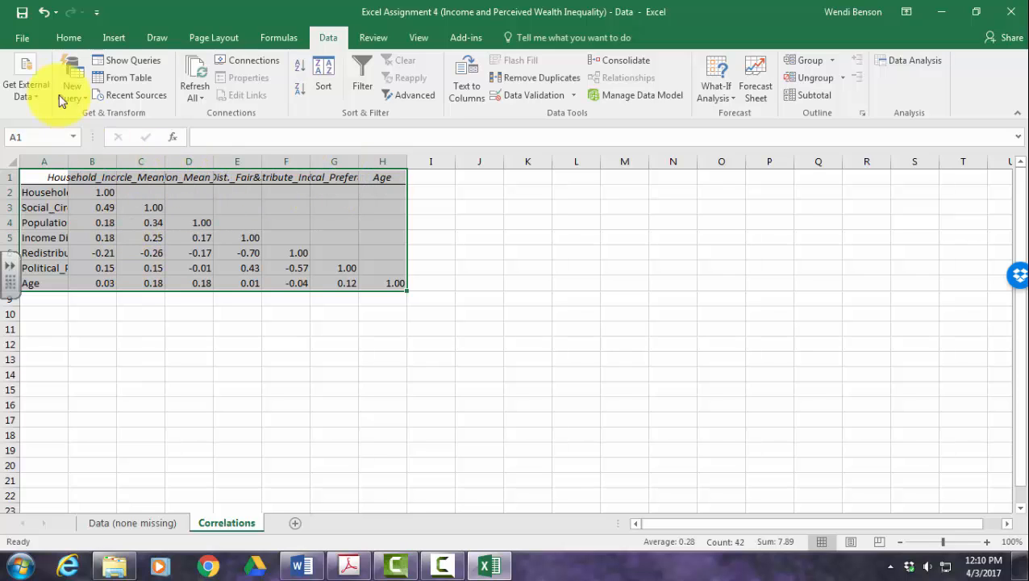
Step: AutoFit the column widths of the correlation matrix to the variable names
left_click(68, 39)
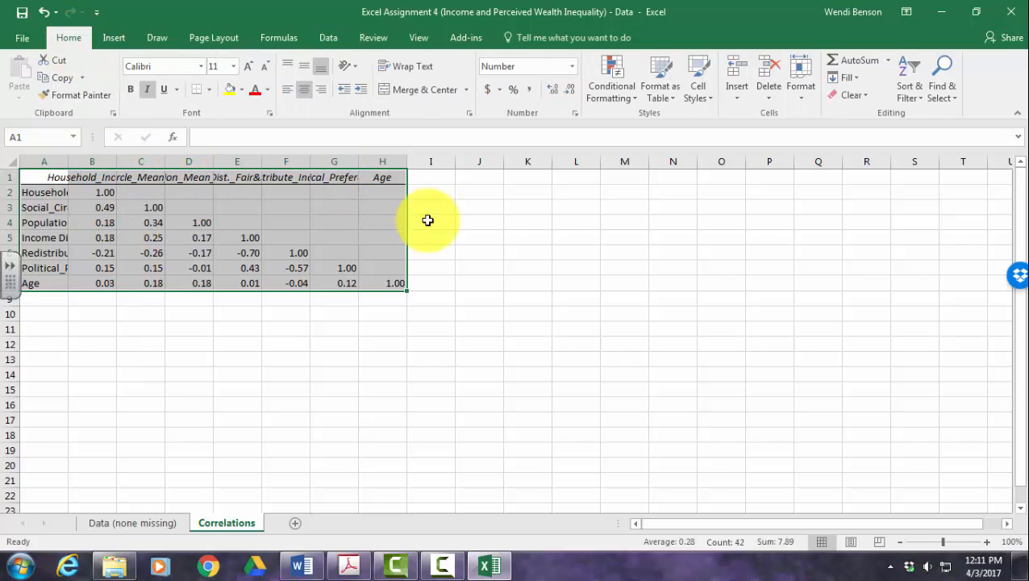
left_click(813, 98)
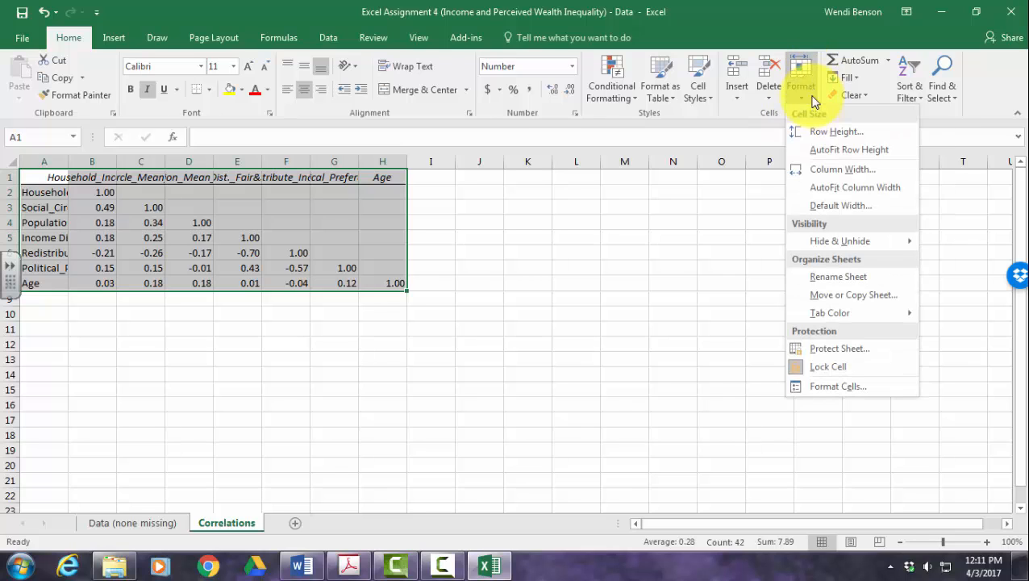
left_click(836, 190)
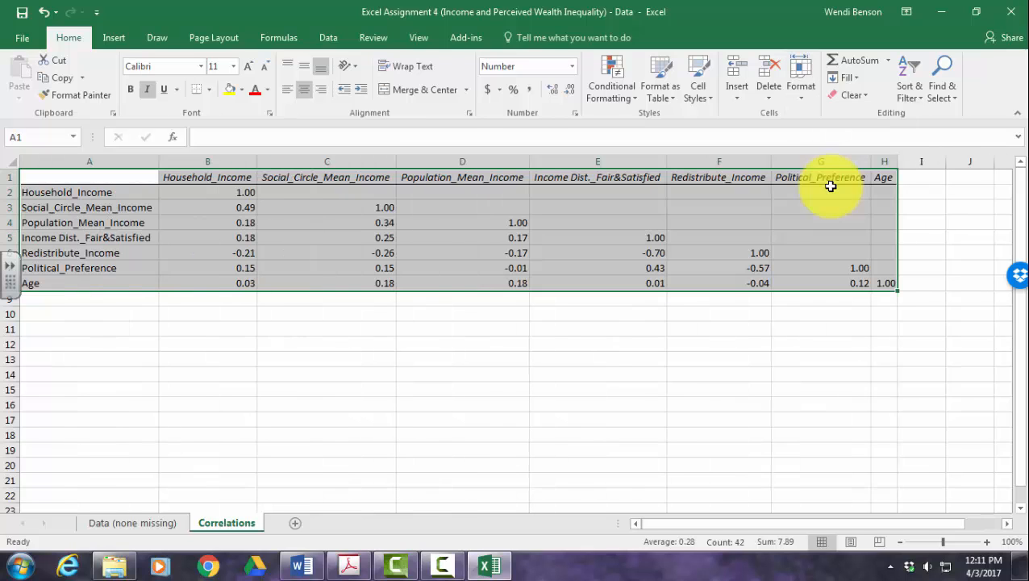
left_click(569, 389)
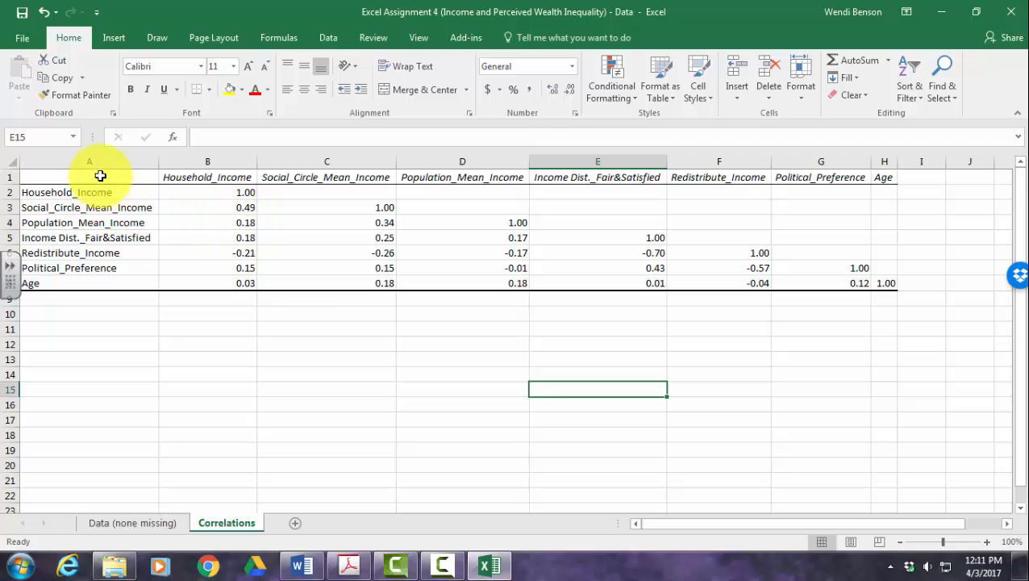
Step: Copy the correlation matrix A1:H8 and paste it into the Word assignment on a new unnumbered line below correlation question 1
left_click_drag(100, 176, 877, 286)
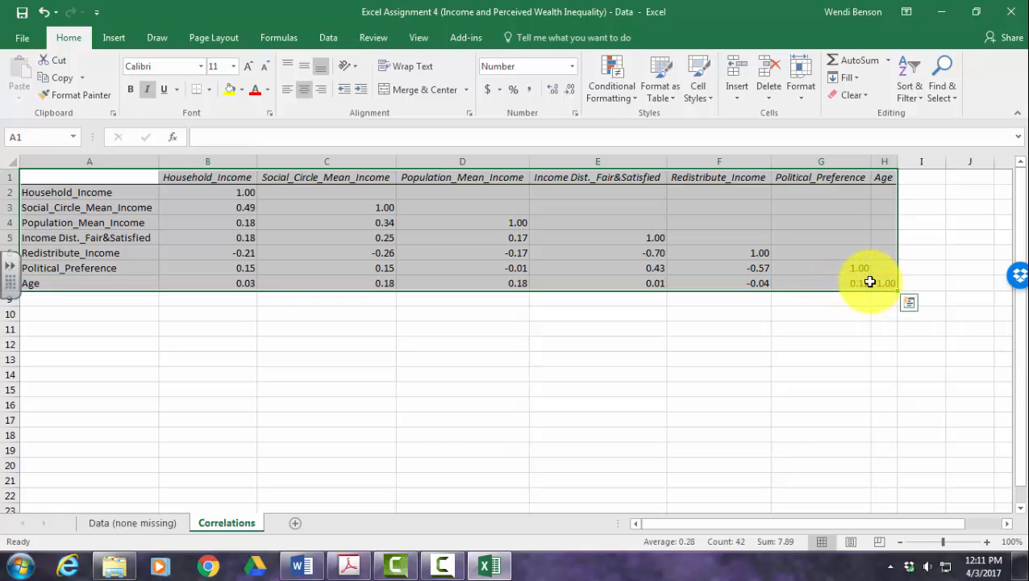
key("ctrl+c")
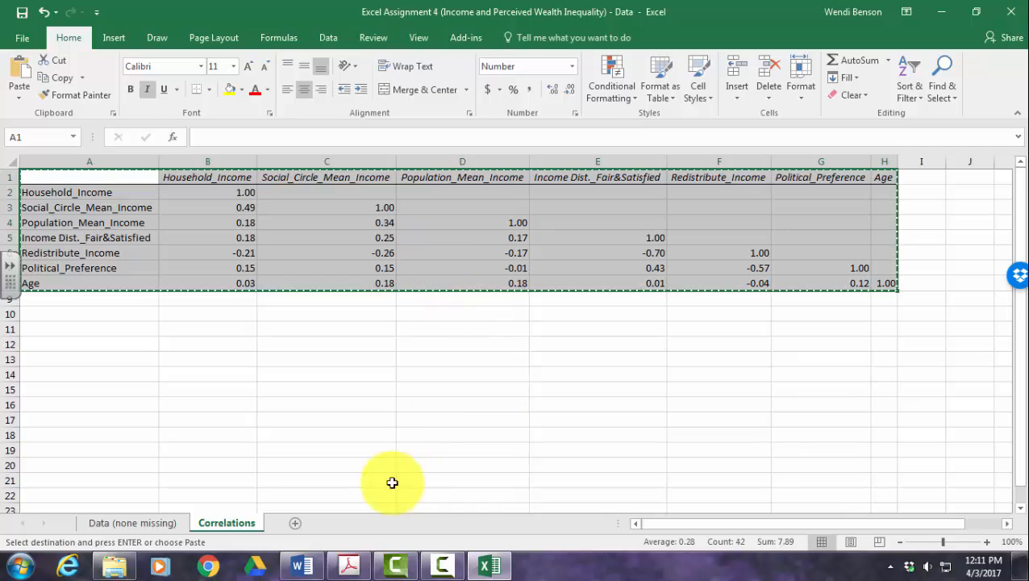
left_click(300, 564)
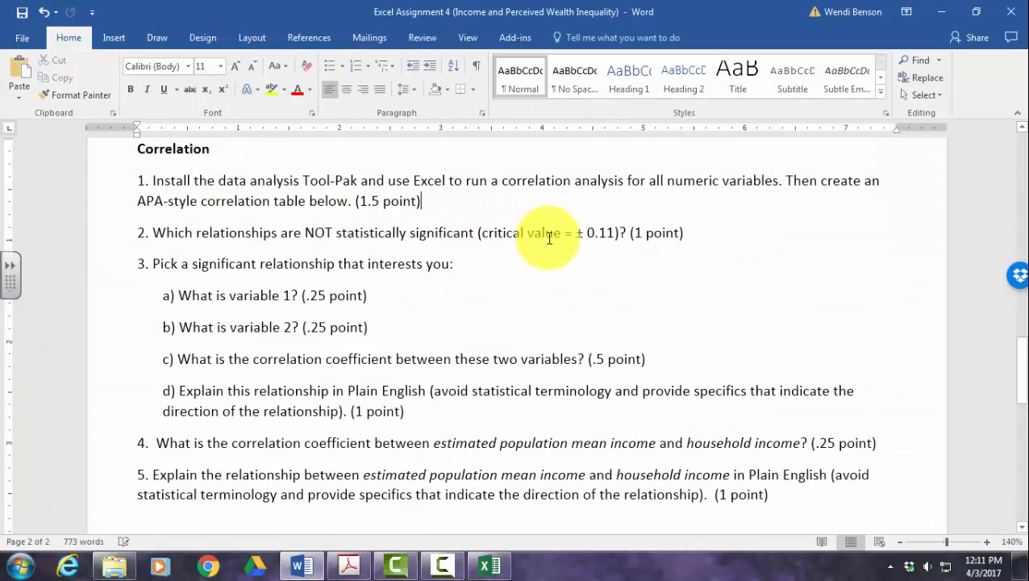
key("Return")
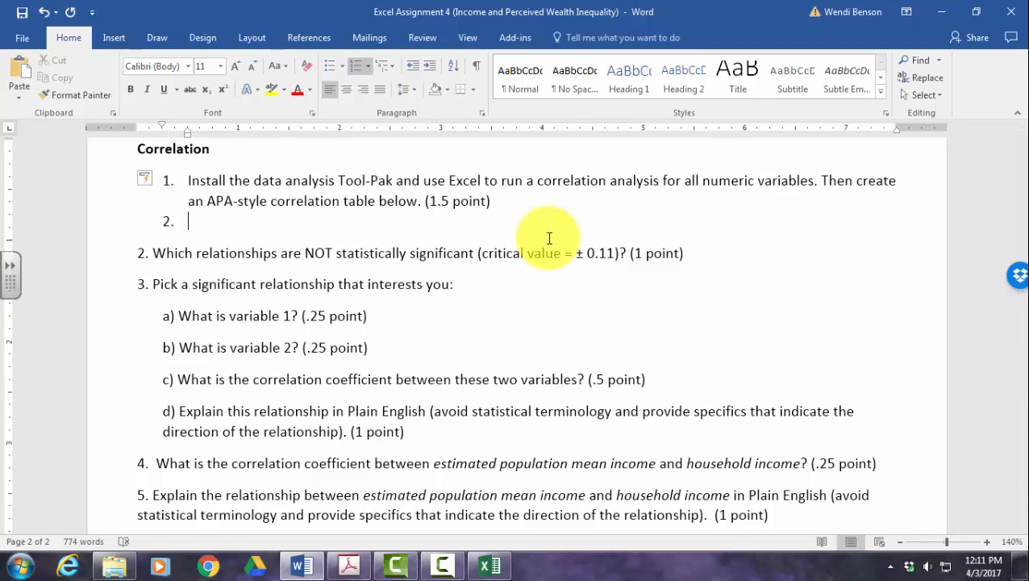
key("BackSpace")
key("BackSpace")
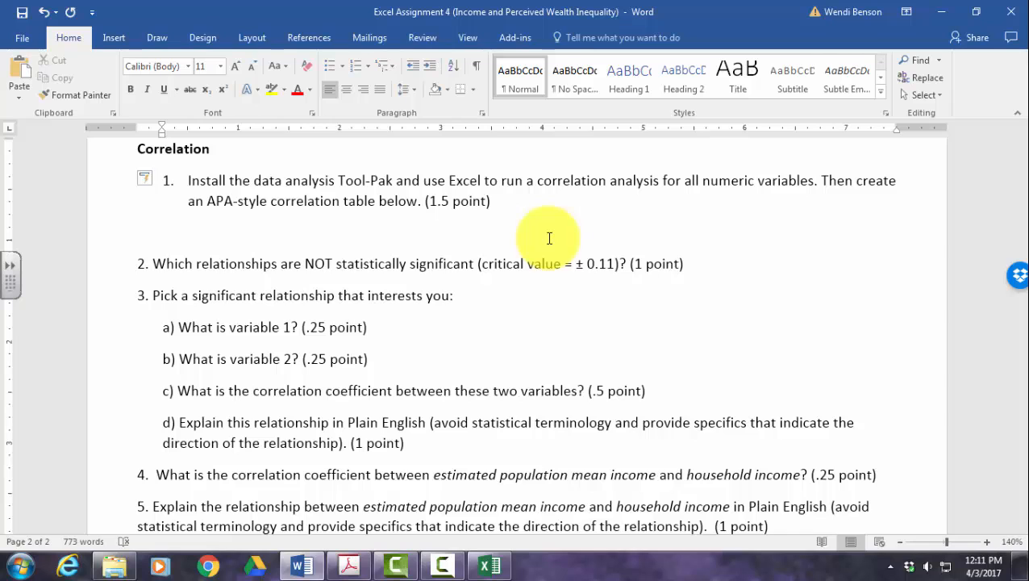
key("ctrl+v")
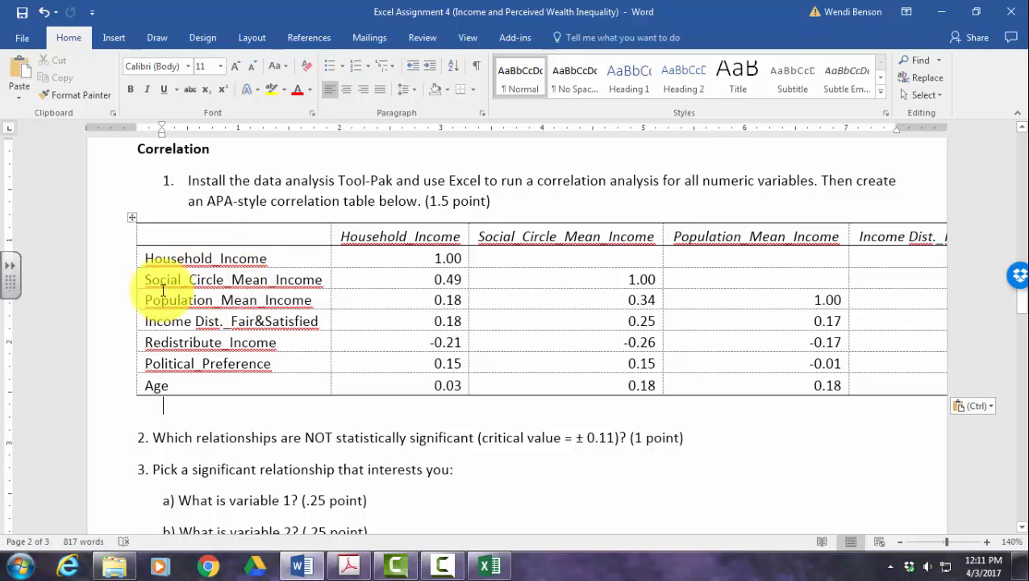
Step: Select the whole pasted correlation table and fit it to the page width with AutoFit Window
left_click(141, 261)
left_click(148, 259)
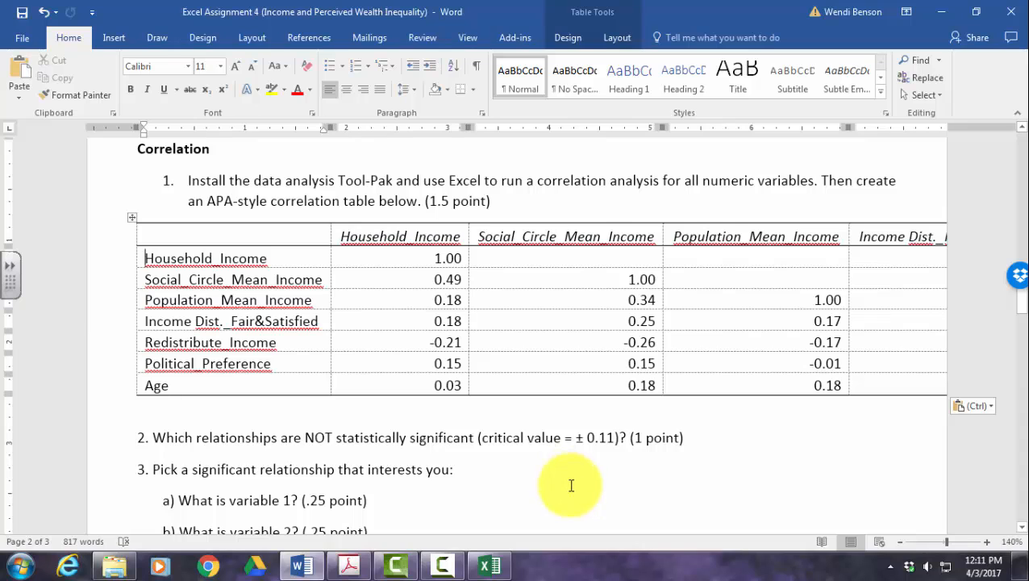
left_click(132, 216)
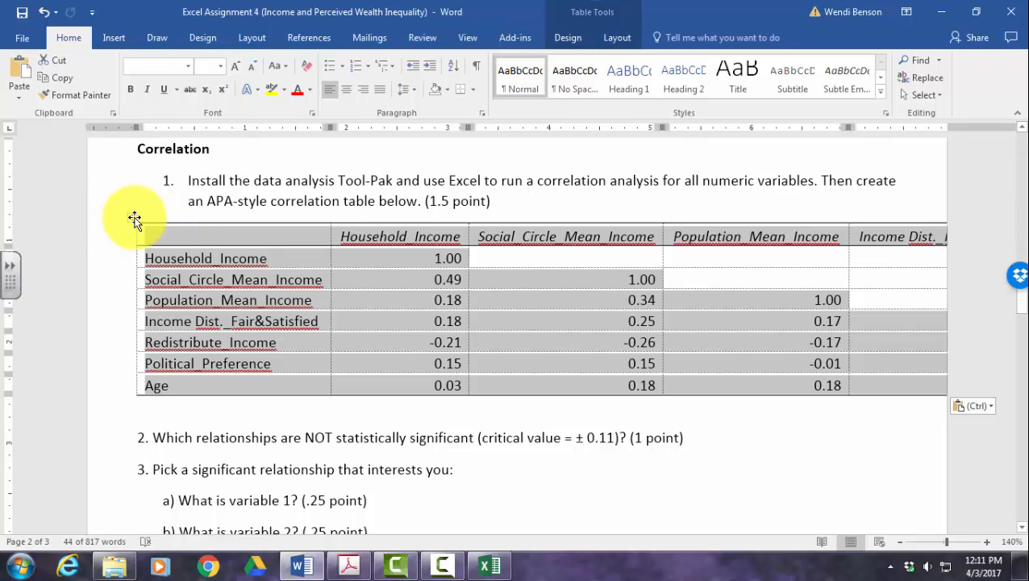
left_click(611, 38)
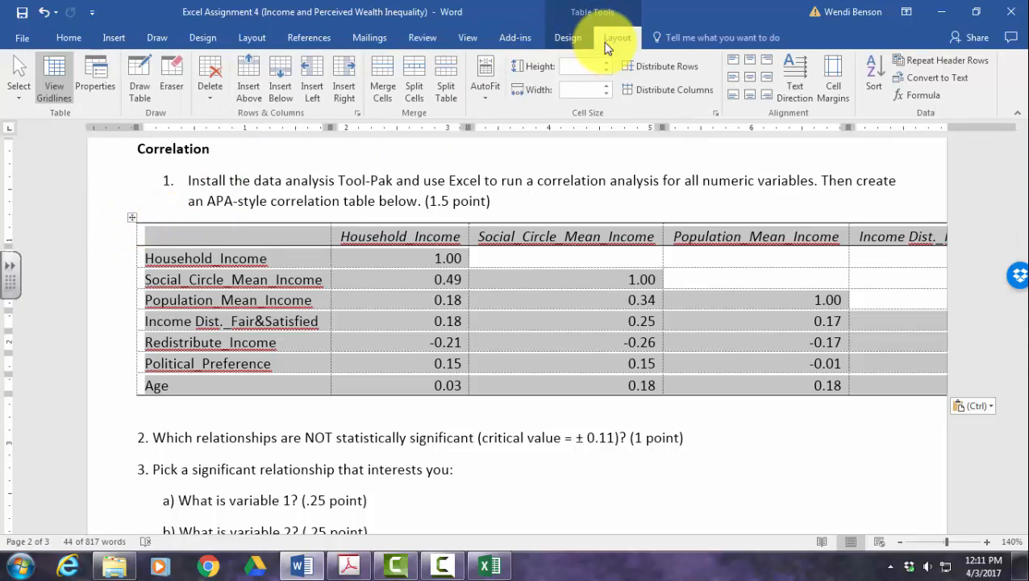
left_click(485, 92)
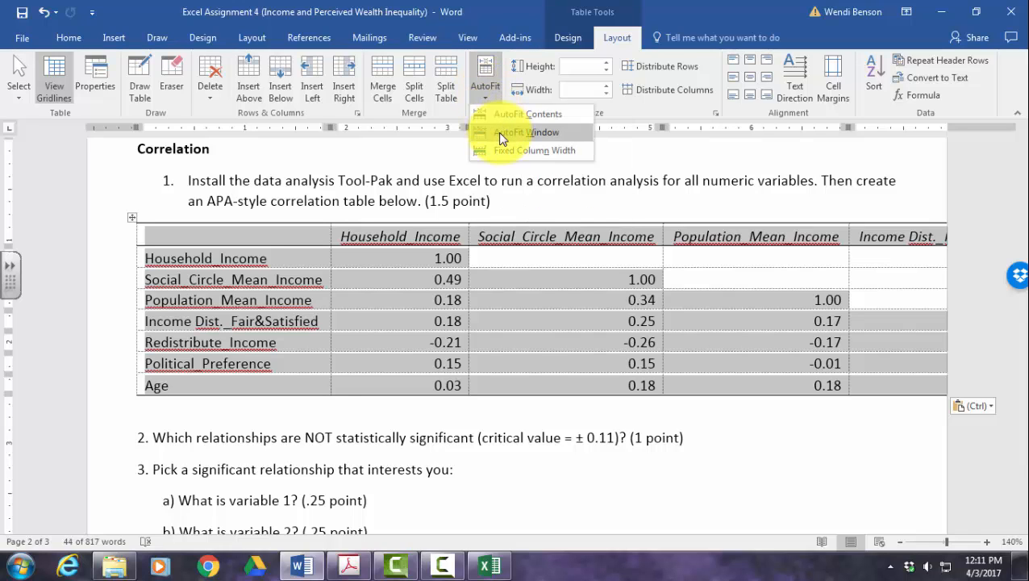
left_click(500, 133)
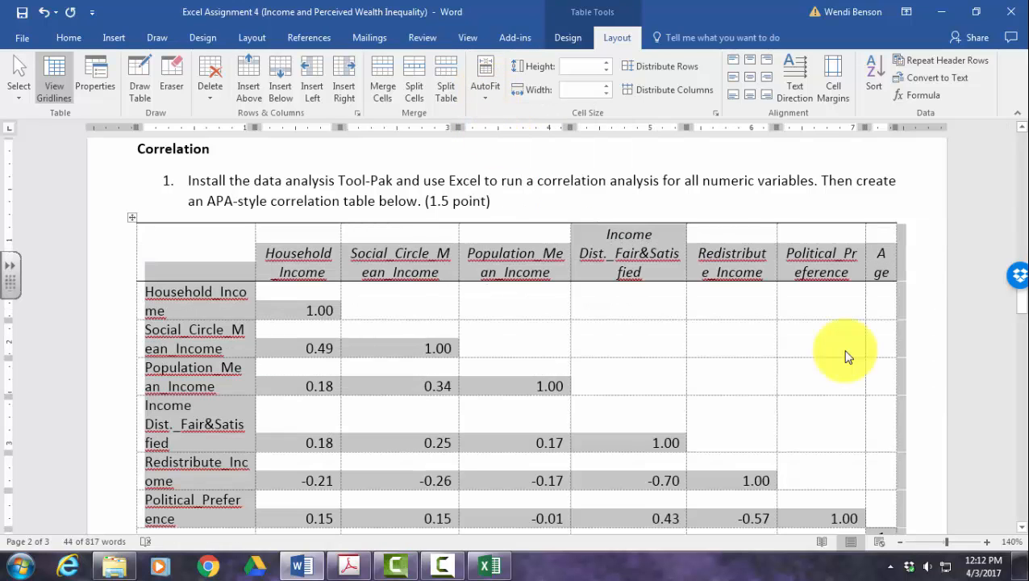
scroll(845, 356, "down", 3)
scroll(845, 355, "up", 2)
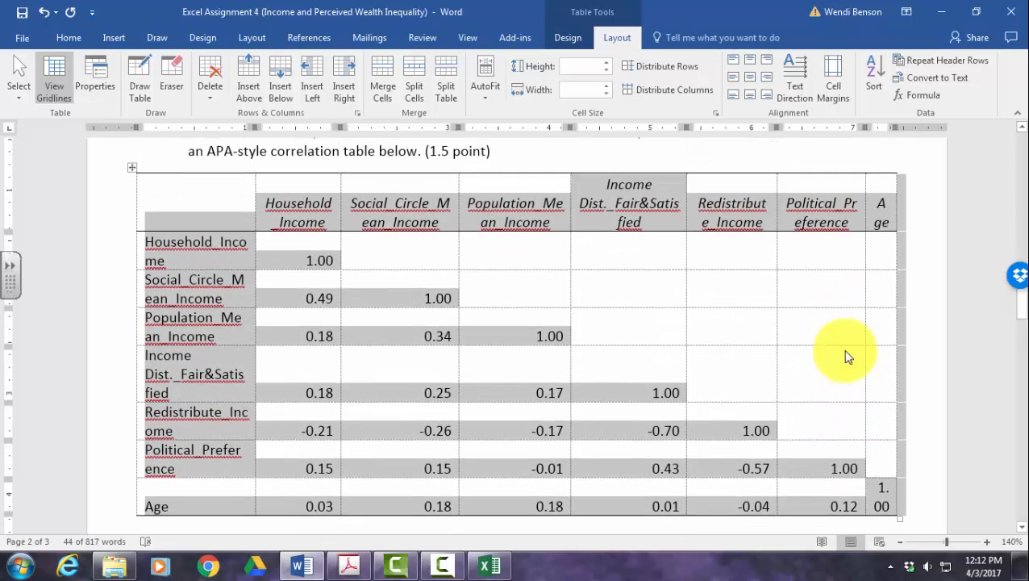
Step: Number the first three row labels of the correlation table 1., 2. and 3. in front of the variable names
key("Down")
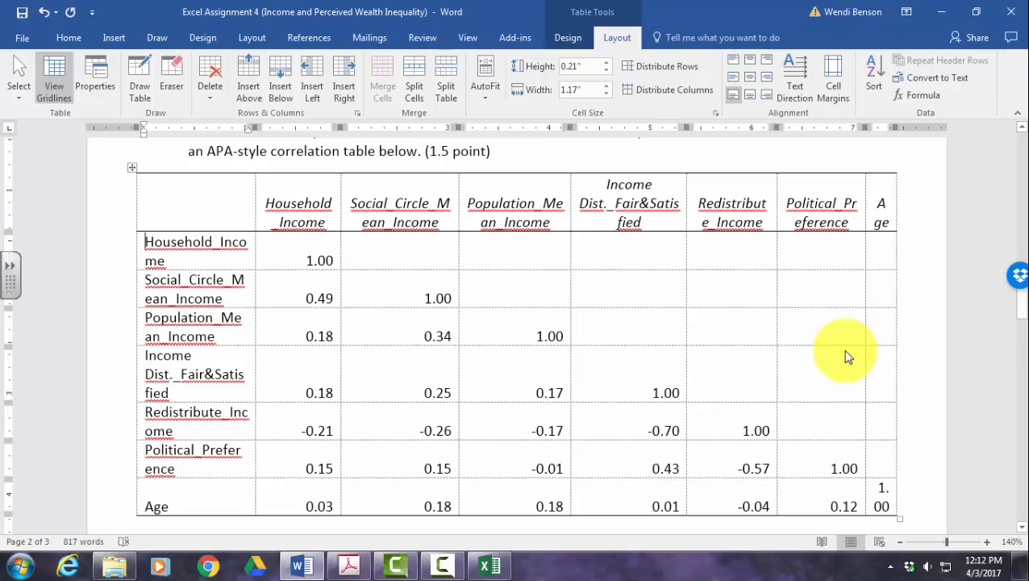
type("1.")
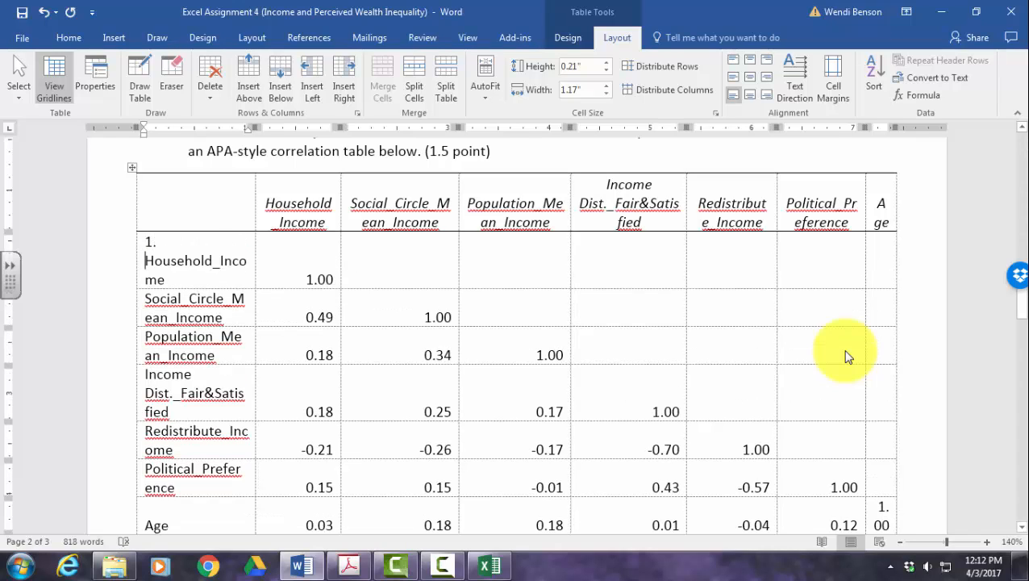
key("Down")
key("Down")
type("2.")
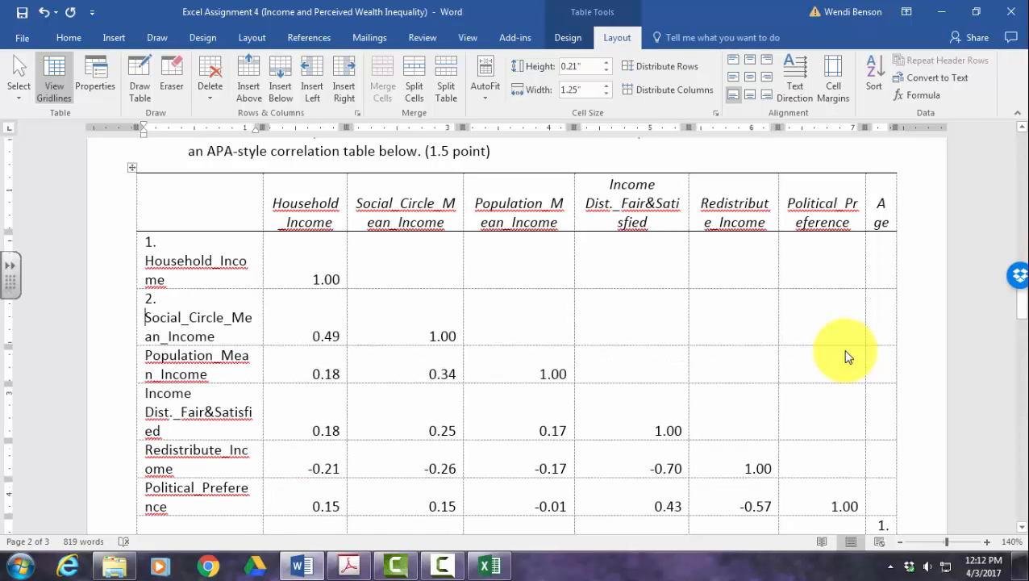
key("Down")
key("Down")
type("36.")
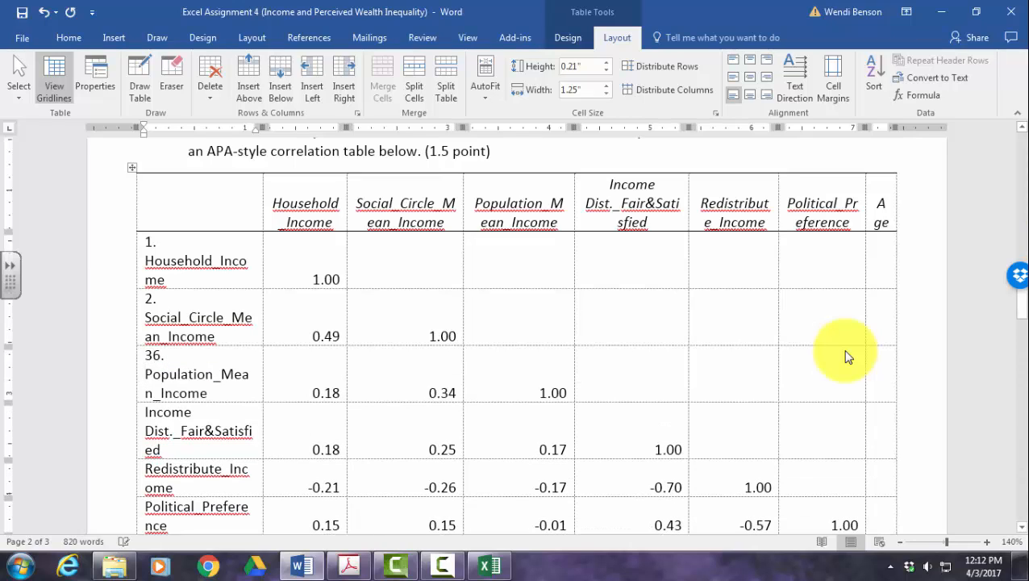
key("Left")
key("Left")
key("BackSpace")
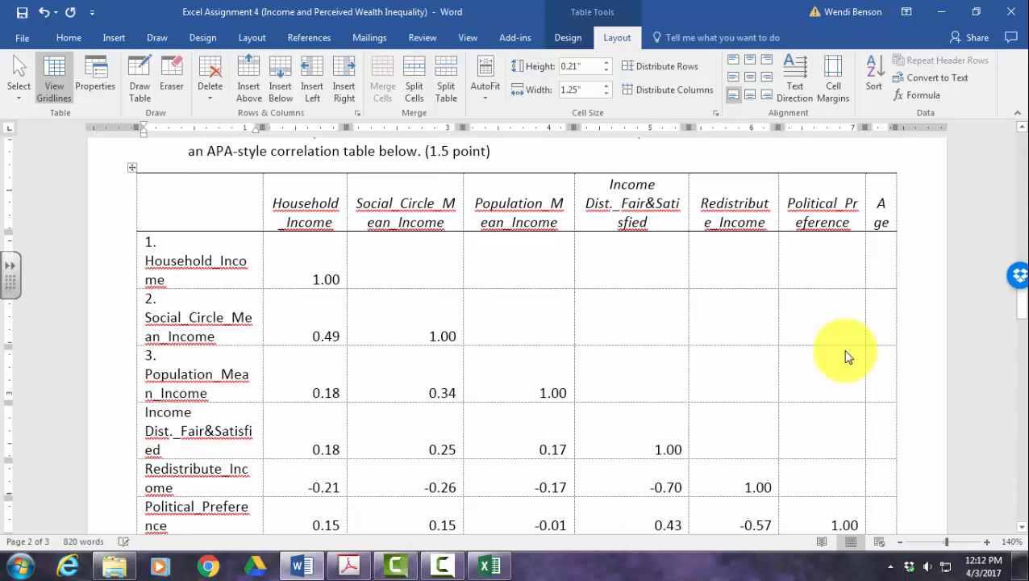
Step: Number the remaining row labels 4. through 7., from Income Dist._Fair&Satisfied down to Age
key("Down")
key("Down")
key("Down")
key("Left")
type("4.")
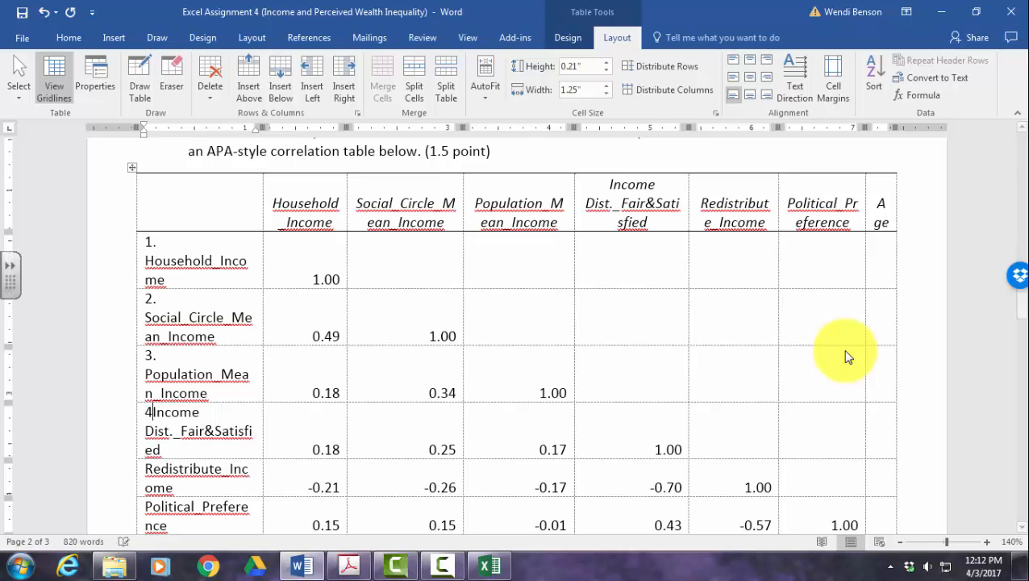
scroll(847, 358, "down", 2)
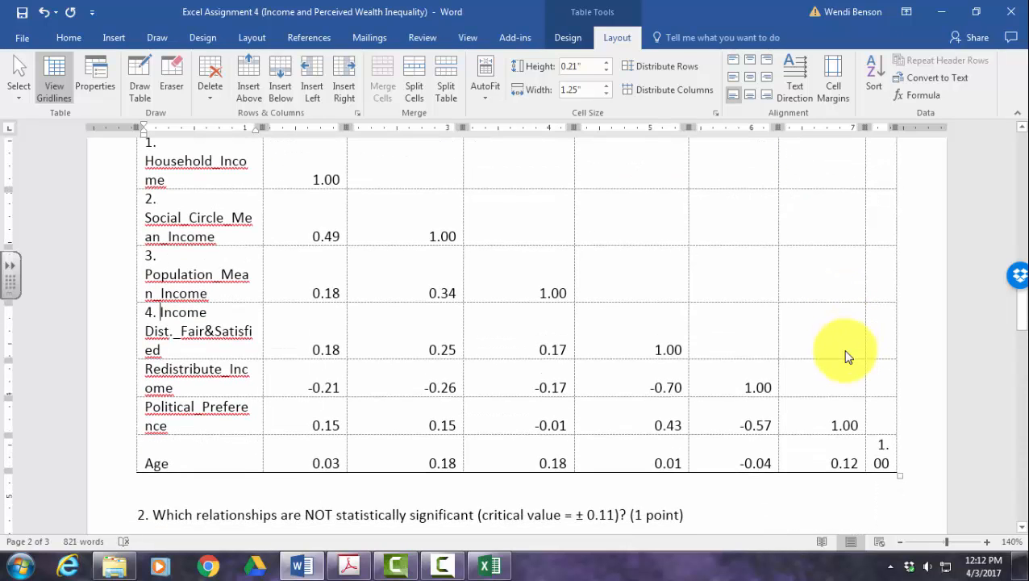
type("5.")
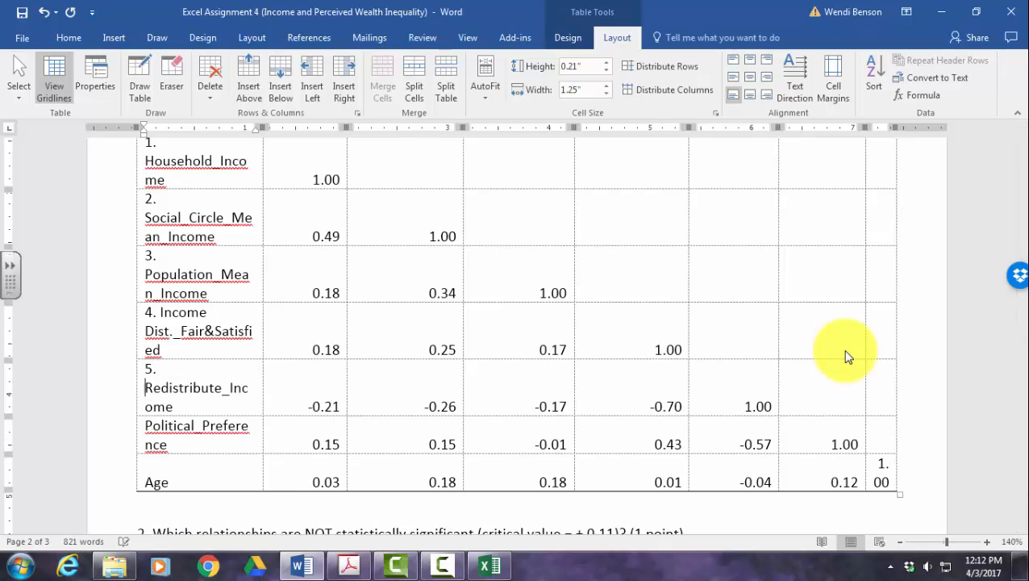
key("Down")
key("Down")
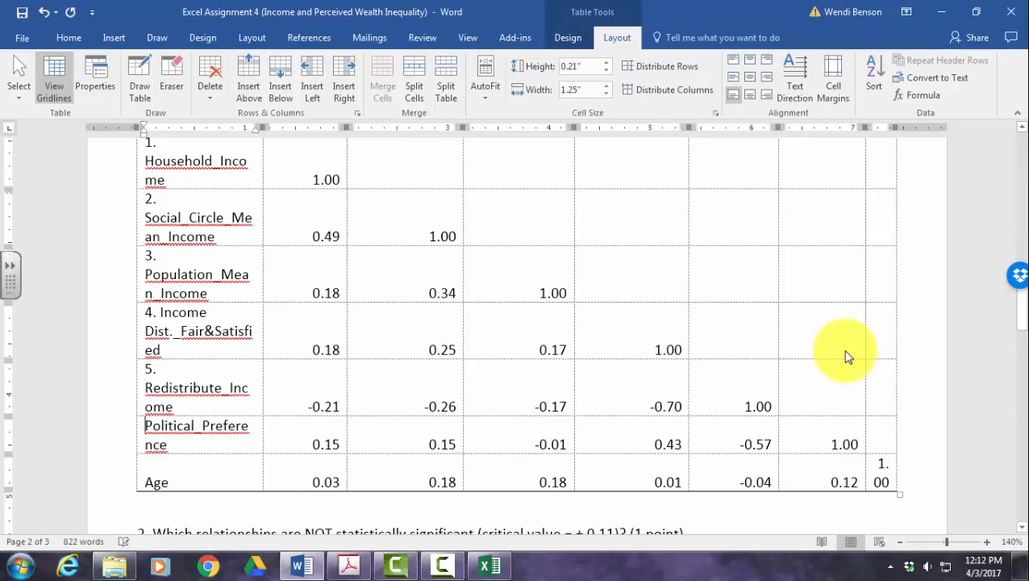
type("6.")
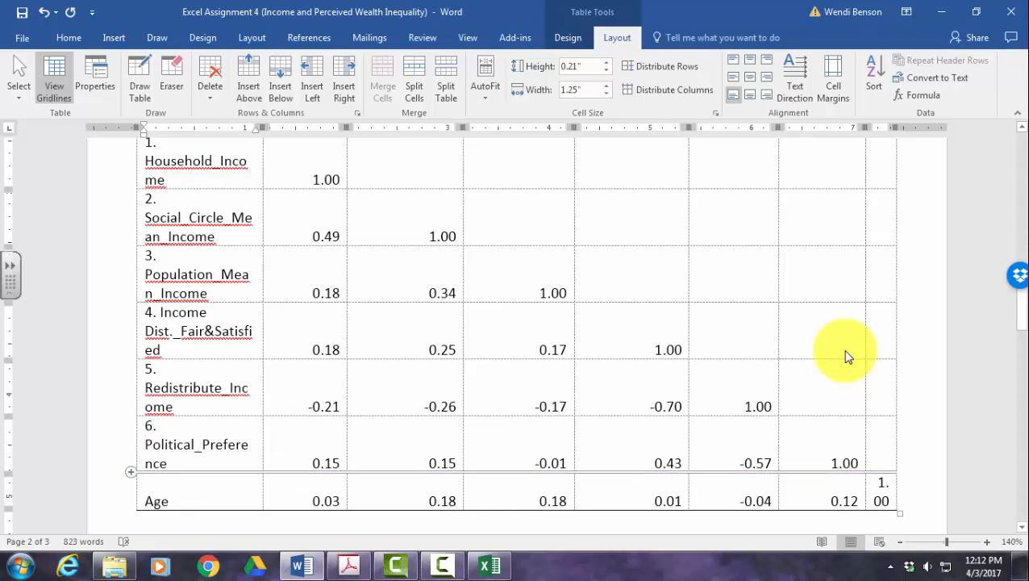
key("Down")
type("7.")
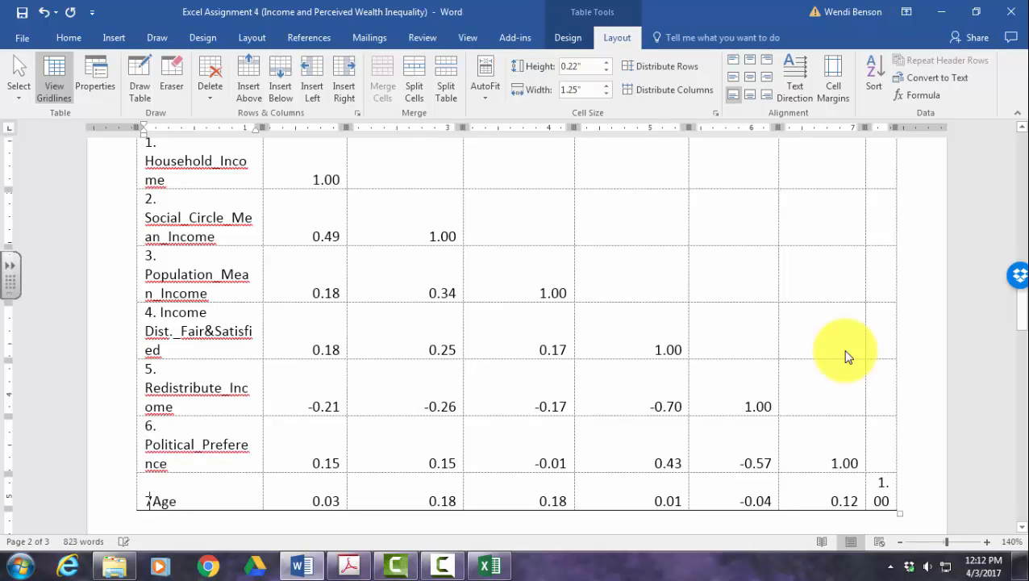
Step: Clear all seven variable names from the header row of the correlation table
scroll(847, 356, "up", 5)
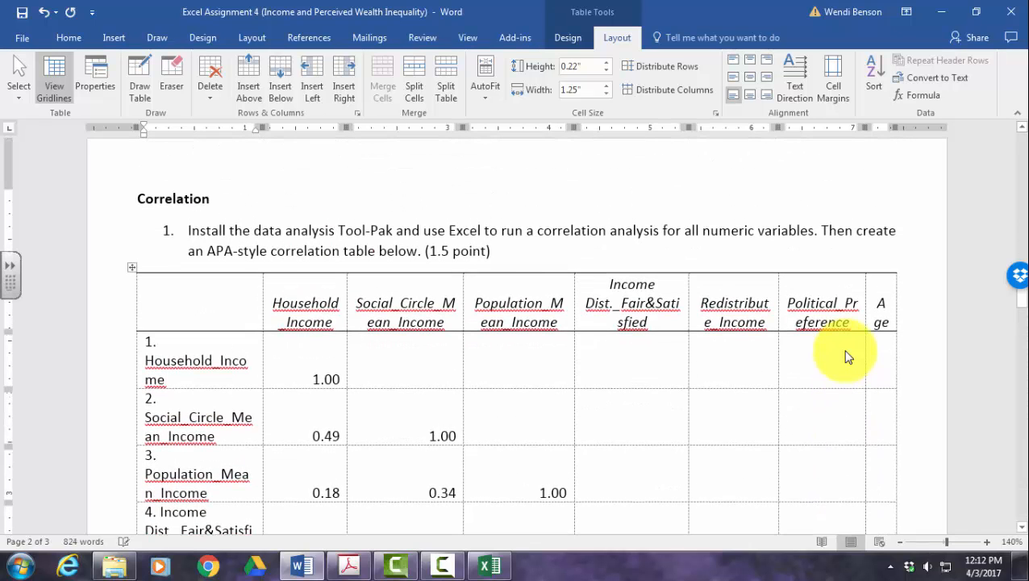
scroll(846, 356, "down", 2)
left_click_drag(273, 203, 880, 213)
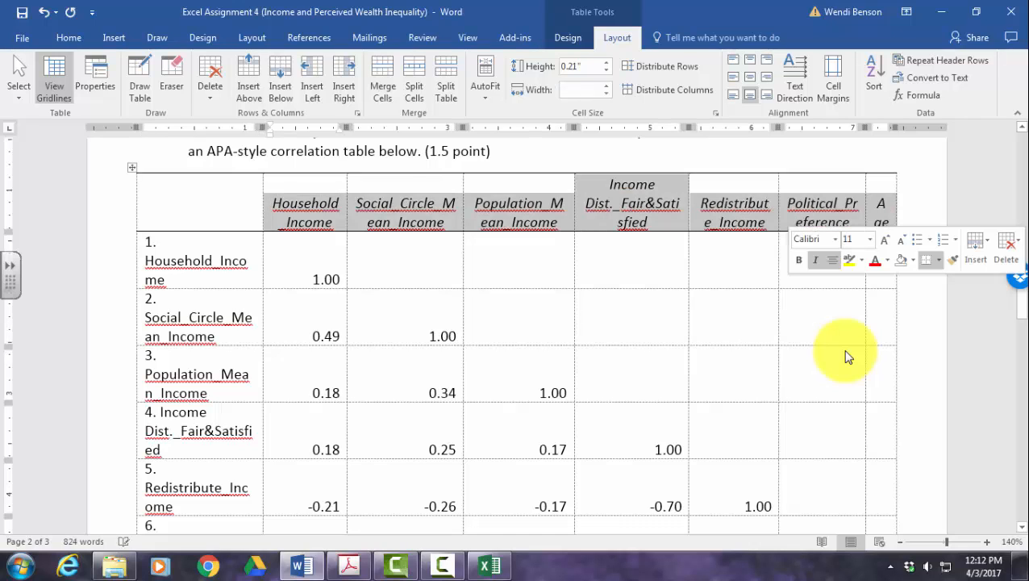
key("Delete")
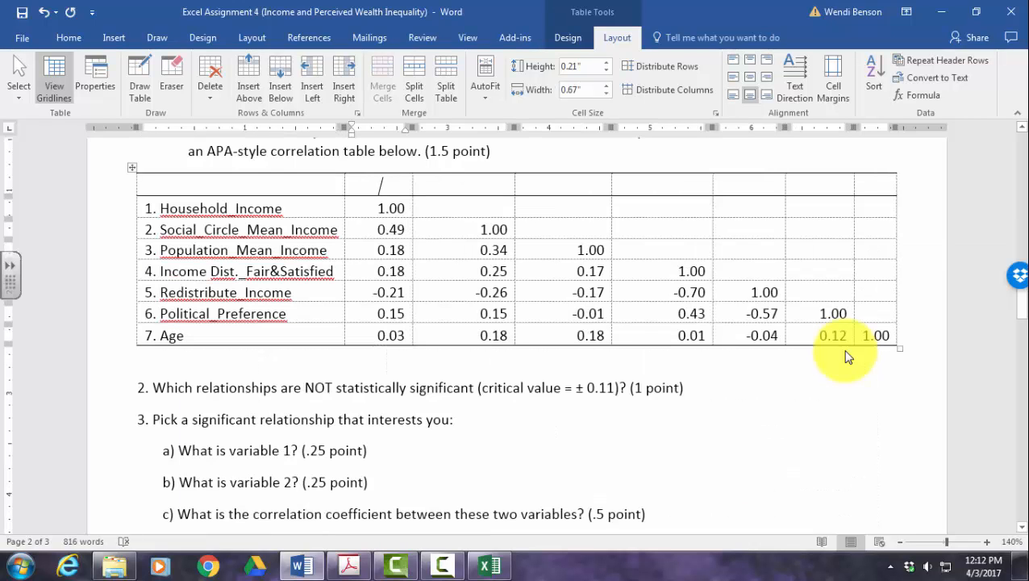
Step: Enter the numbers 1. through 5. as the first five column headings of the correlation table
type("1.")
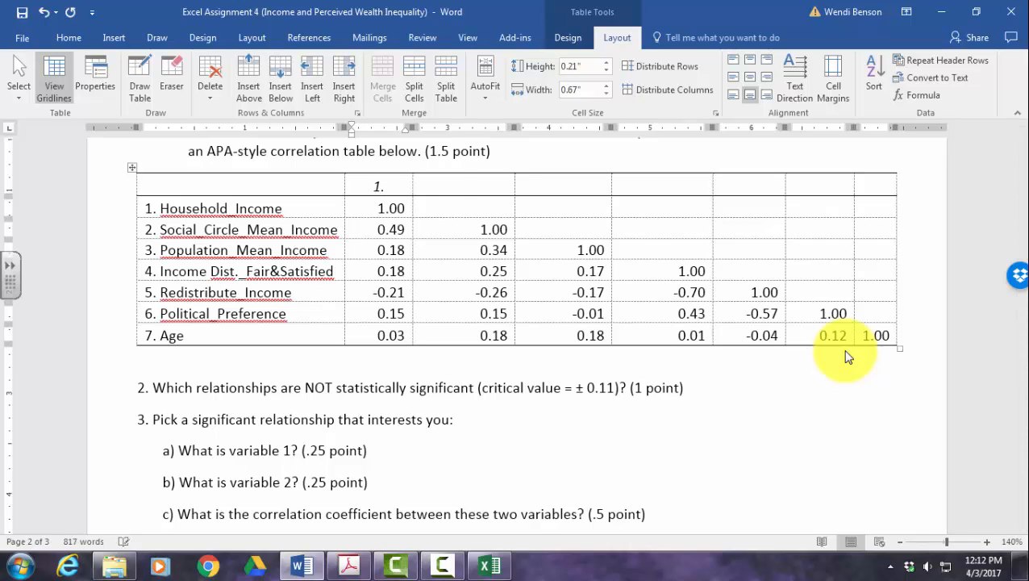
key("Tab")
type("2.")
key("Tab")
type("3.")
key("Tab")
type("4.")
key("Tab")
type("5")
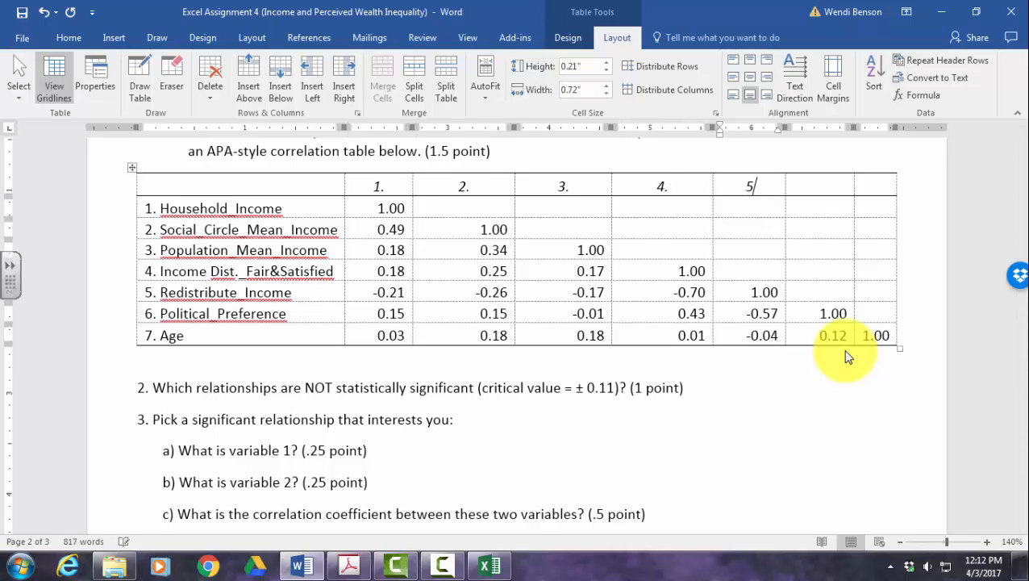
type(".")
Step: Enter 6. and 7. as the last two column headings, each with its period
key("Tab")
type("6")
key("Tab")
type(".")
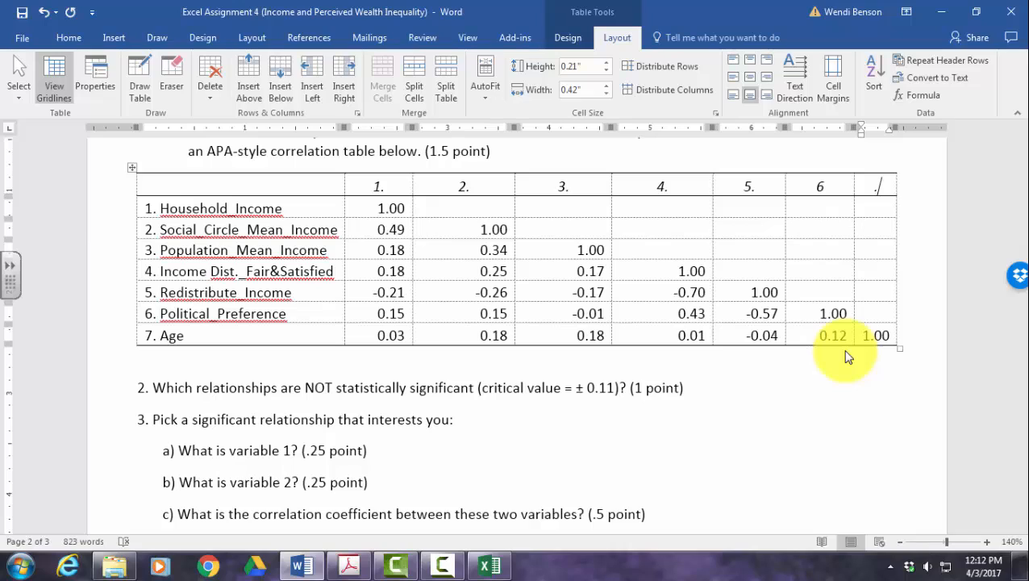
key("Left")
key("Left")
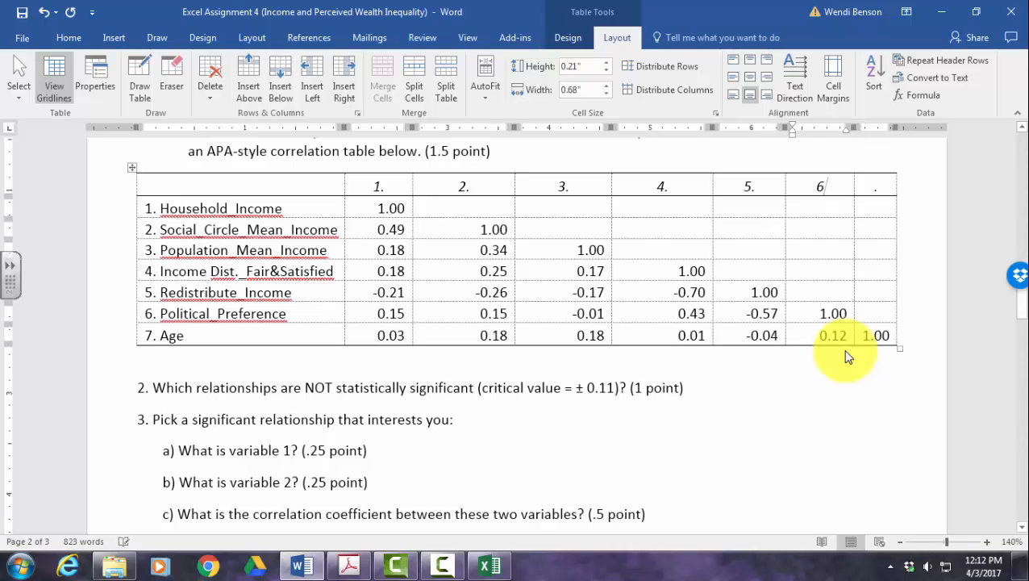
type(".")
key("Right")
key("Right")
type("7")
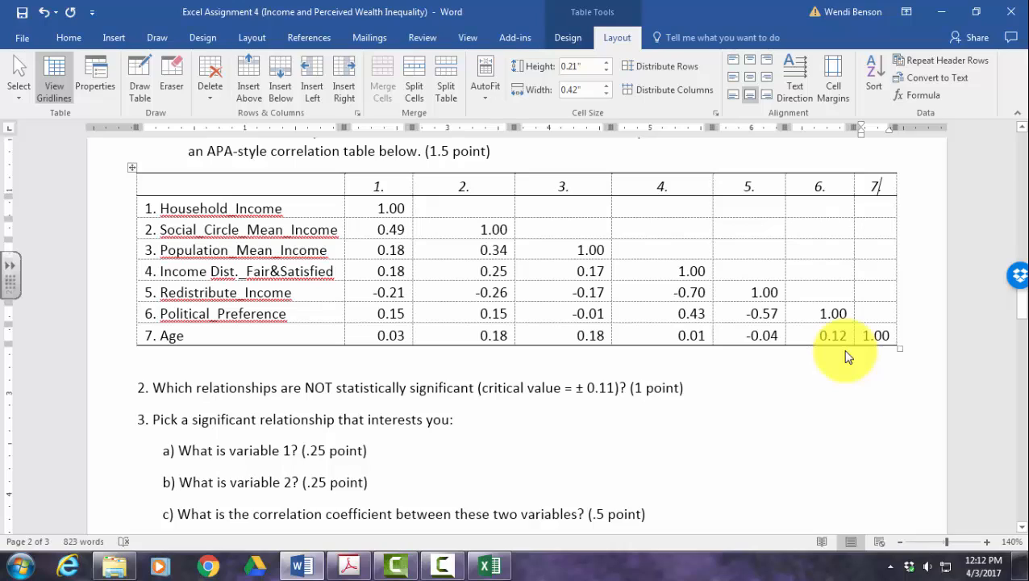
Step: Replace the underscore in the first row label so it reads "Household Income"
key("Right")
key("Right")
key("Right")
key("Right")
key("Right")
key("Right")
key("Right")
key("Right")
key("Right")
key("Right")
key("Right")
key("Right")
key("Right")
key("Right")
key("Right")
key("Right")
key("BackSpace")
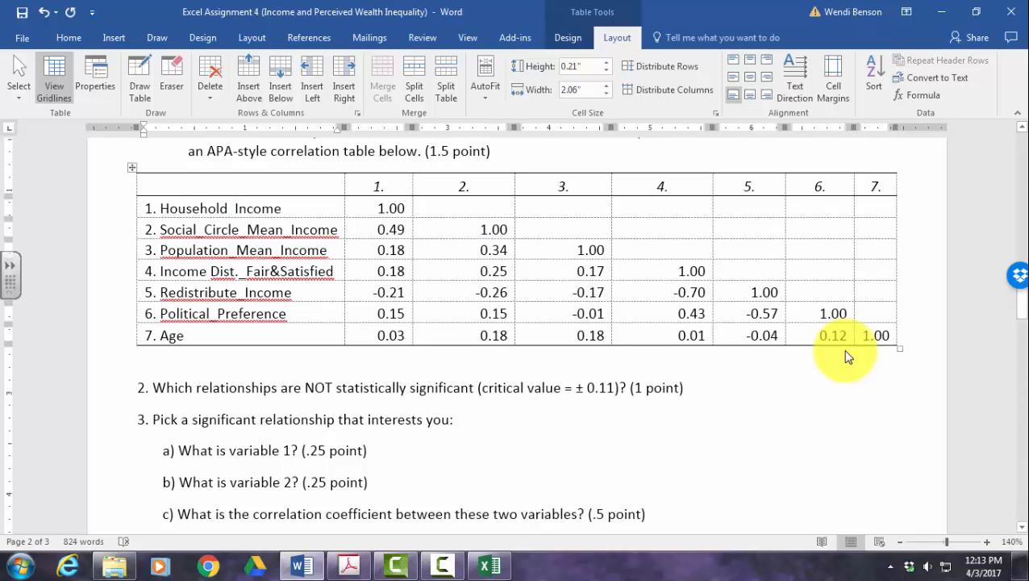
Step: Replace the underscores in the second row label so it reads "Social Circle Mean Income"
key("BackSpace")
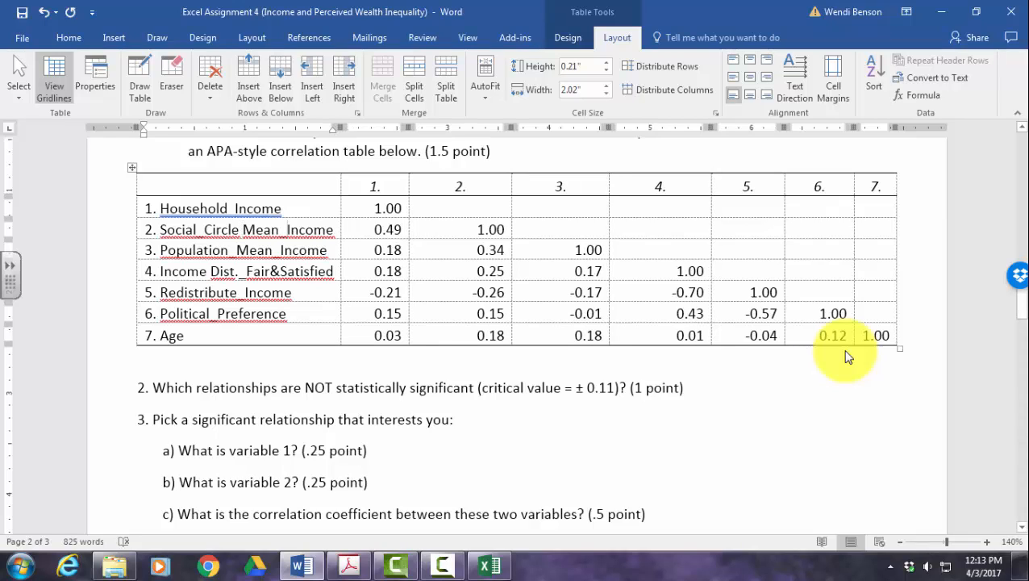
key("BackSpace")
key("Left")
key("Left")
key("Left")
key("Left")
key("Left")
key("Left")
key("Left")
key("Left")
key("Left")
key("Left")
key("Left")
key("Left")
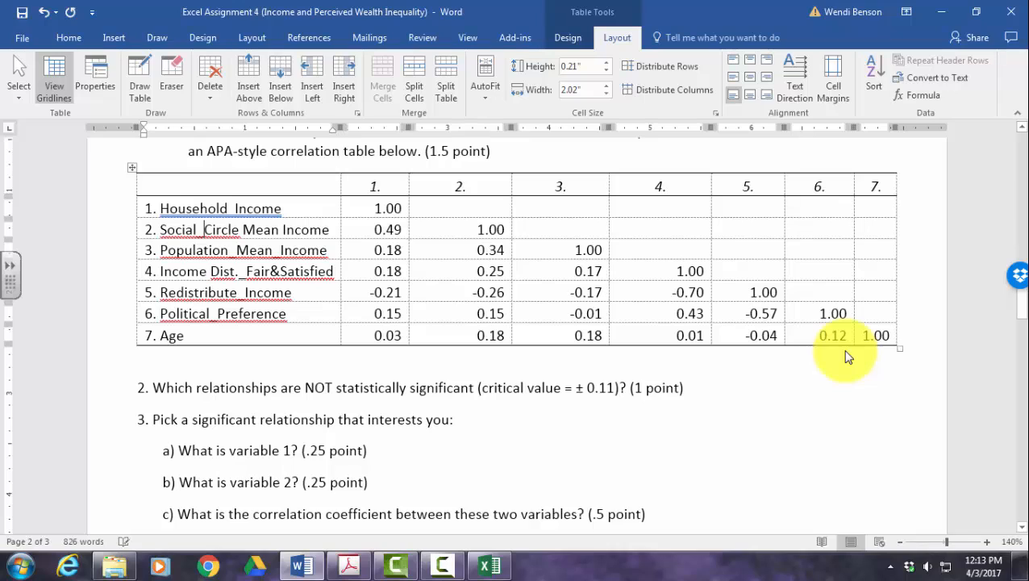
key("BackSpace")
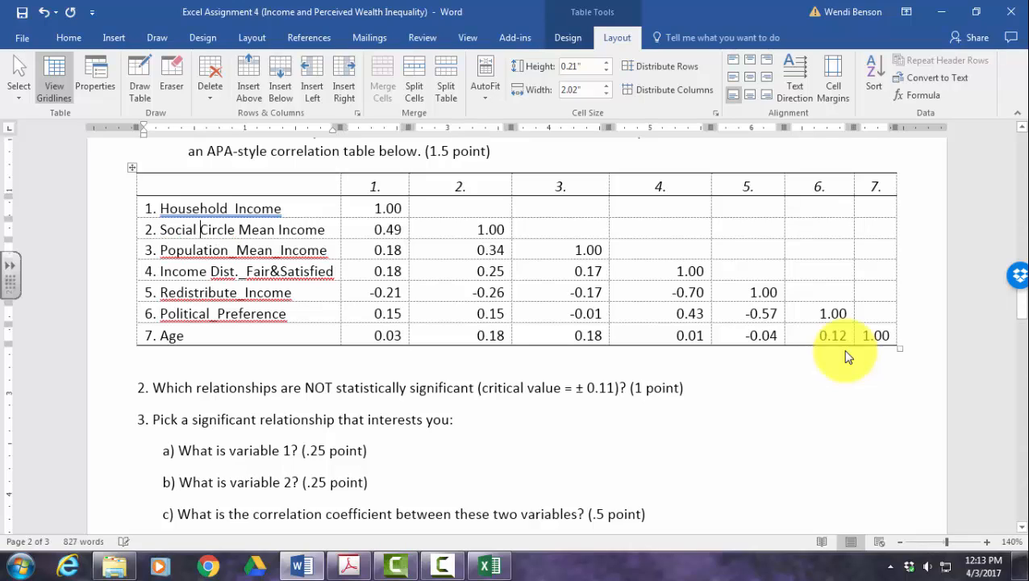
Step: Replace the underscores in the third row label so it reads "Population Mean Income"
key("BackSpace")
key("Right")
key("Right")
key("Right")
key("Right")
key("Right")
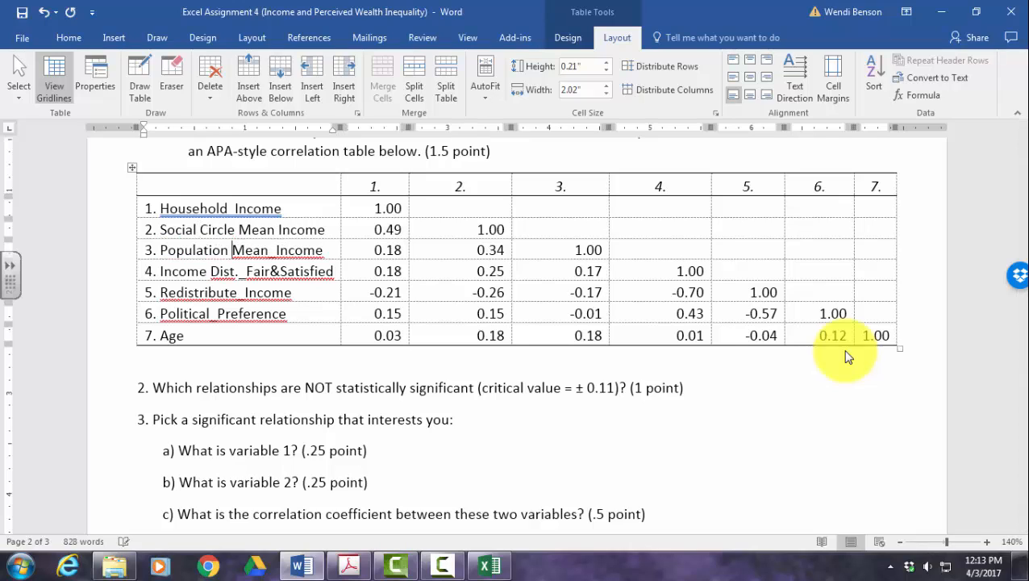
key("BackSpace")
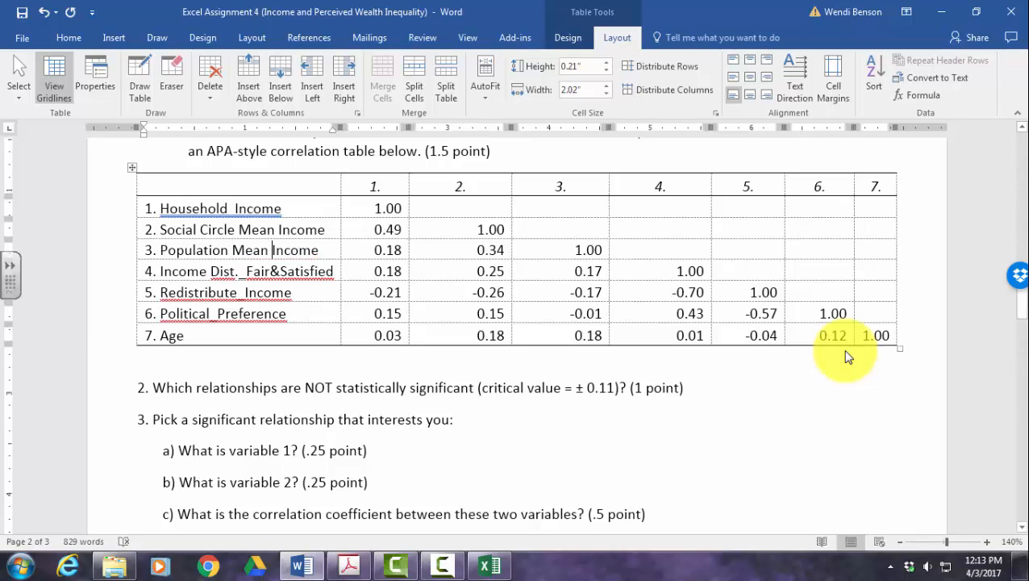
Step: Replace the variable name in row 4 with "Fairness and Satisfaction with Wealth Dist.", keeping its number
left_click_drag(334, 272, 161, 272)
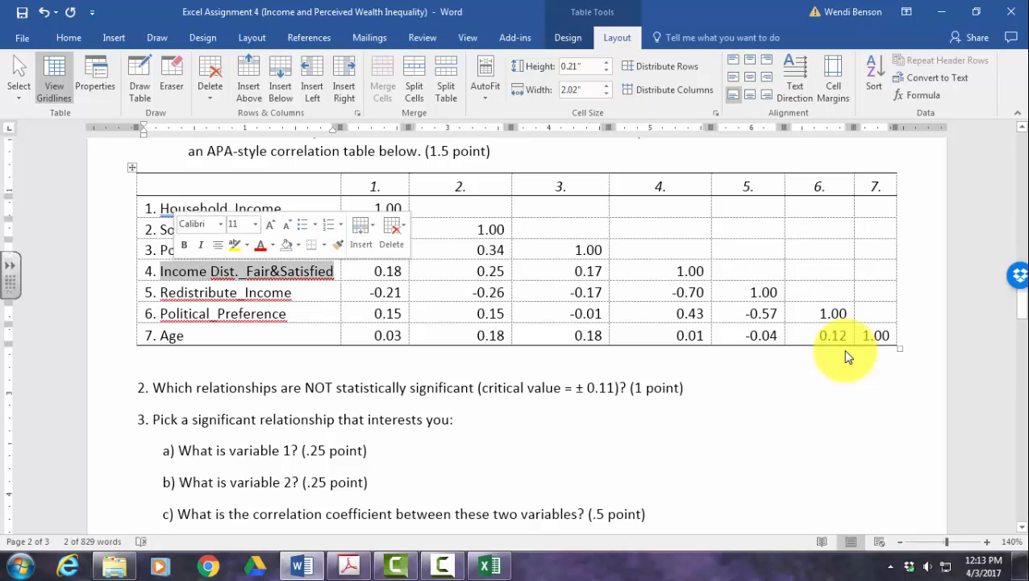
type("Fair")
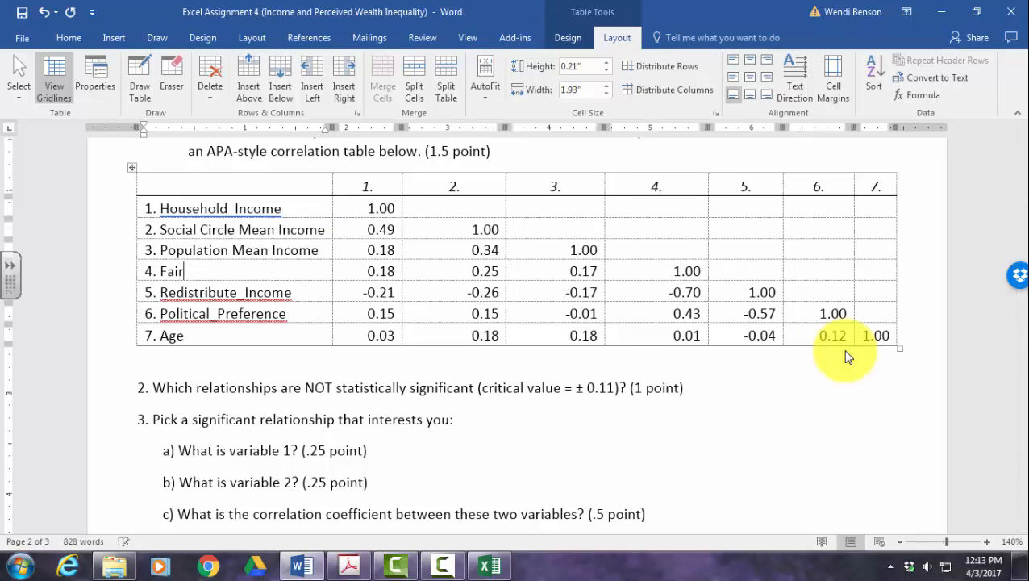
type("ness and Satisfcation")
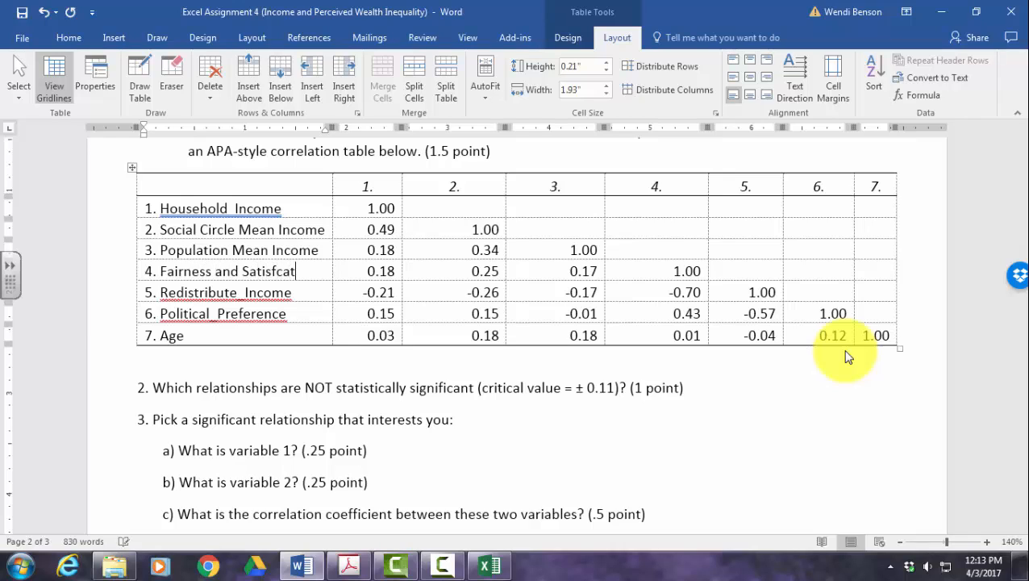
key("BackSpace")
key("BackSpace")
key("BackSpace")
key("BackSpace")
key("BackSpace")
key("BackSpace")
key("BackSpace")
key("BackSpace")
type("faction with")
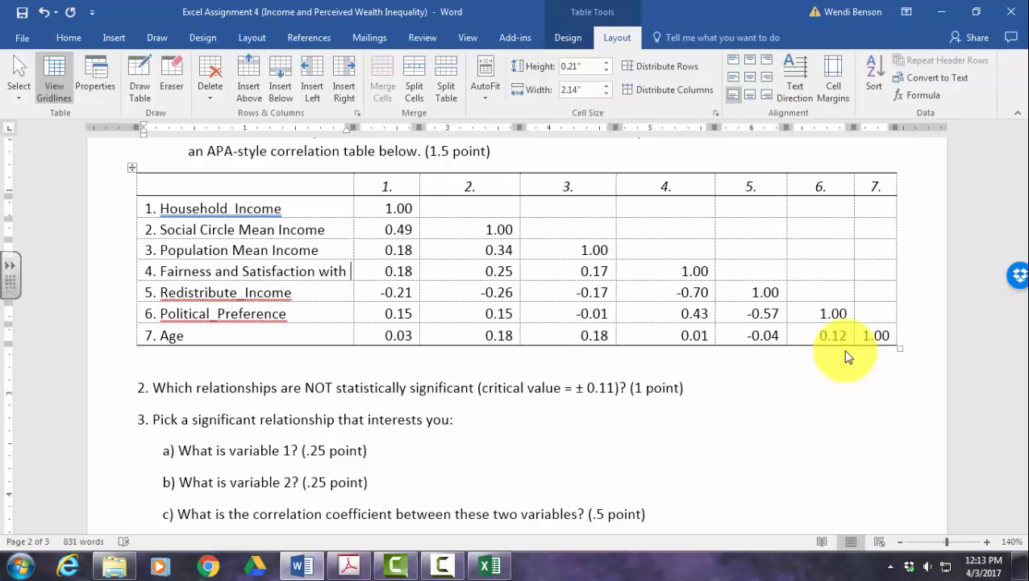
type("Weal")
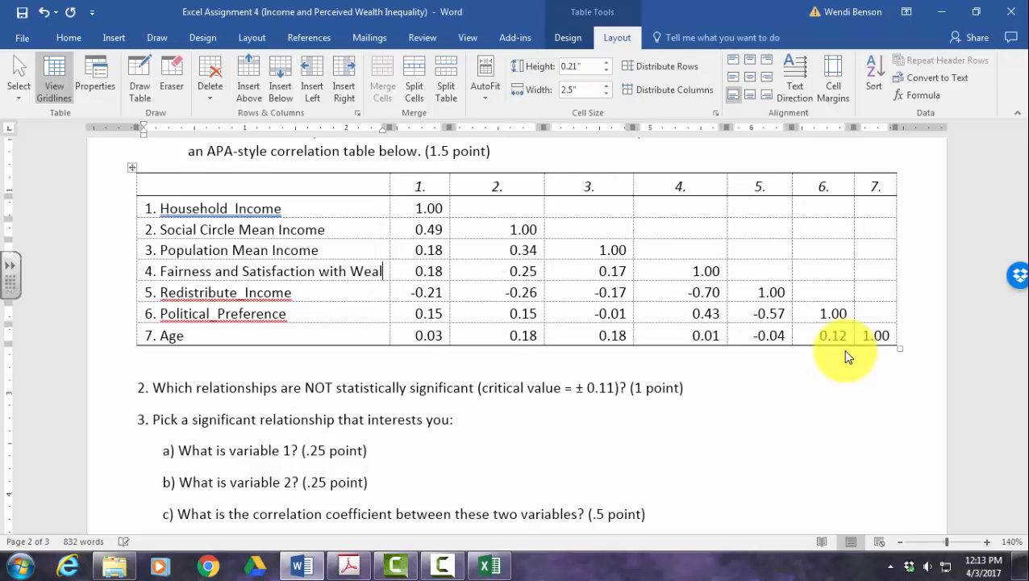
type("th Dist.")
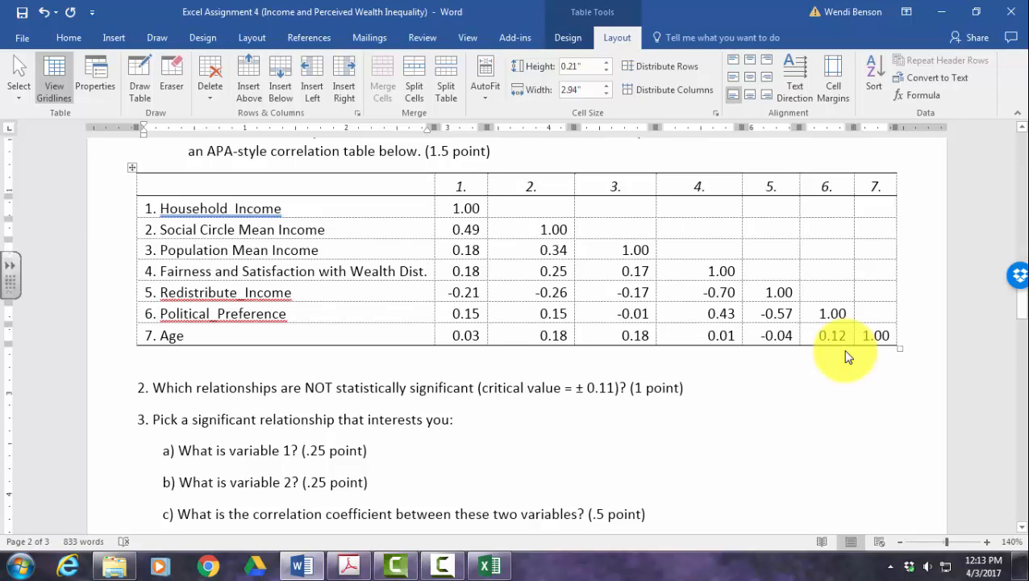
Step: Reword the row 5 label as "Favorability of Redistribution of Income" and replace the underscore in row 6 so it reads "Political Preference"
key("BackSpace")
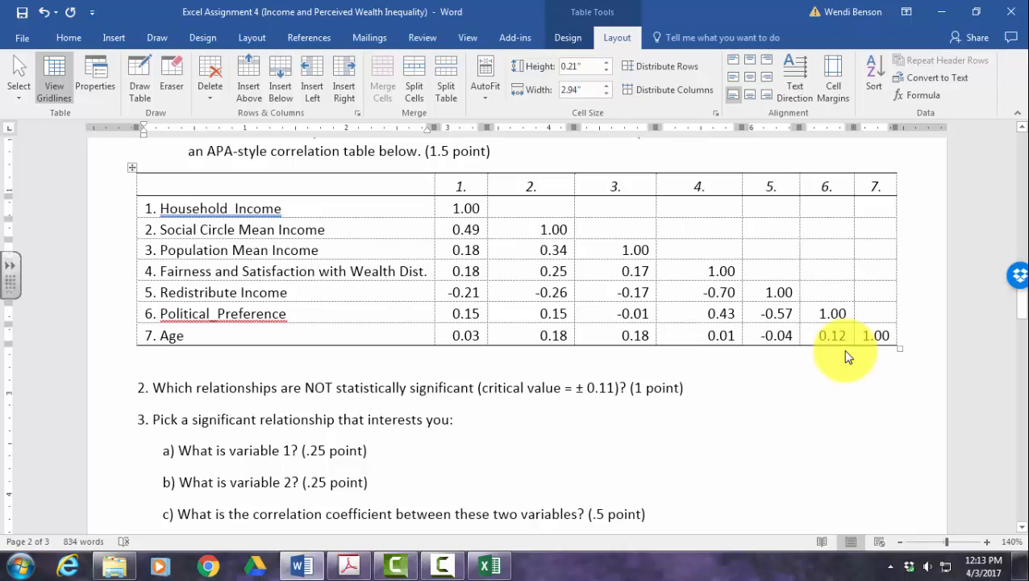
key("Home")
type("Favorability ")
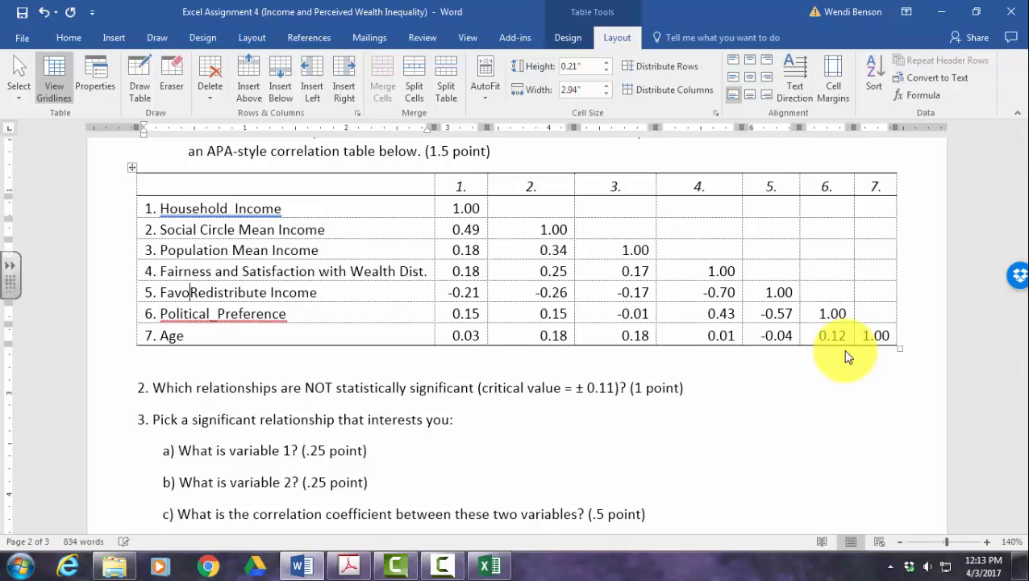
type("of")
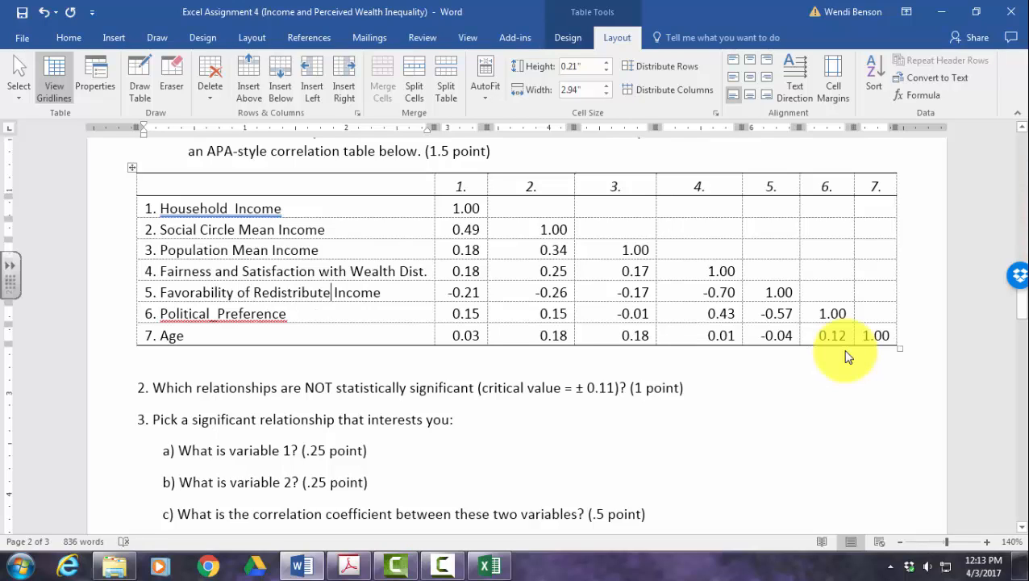
key("BackSpace")
type("ion ")
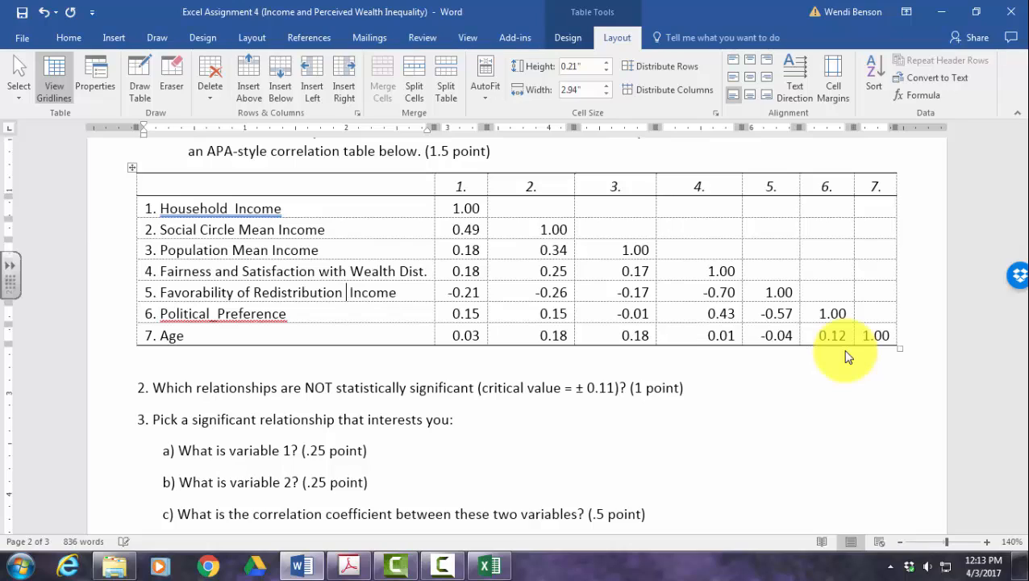
type("of")
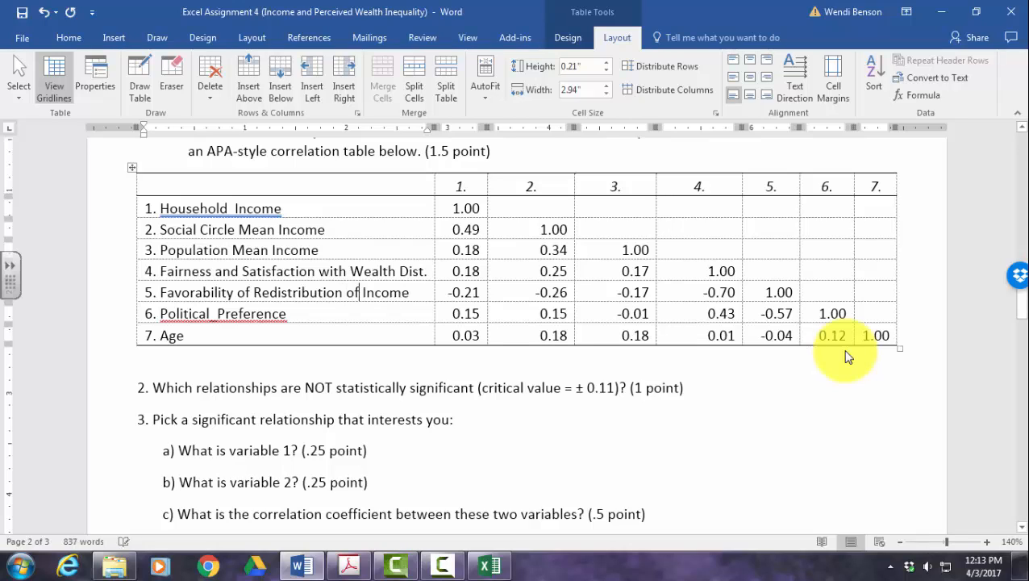
key("BackSpace")
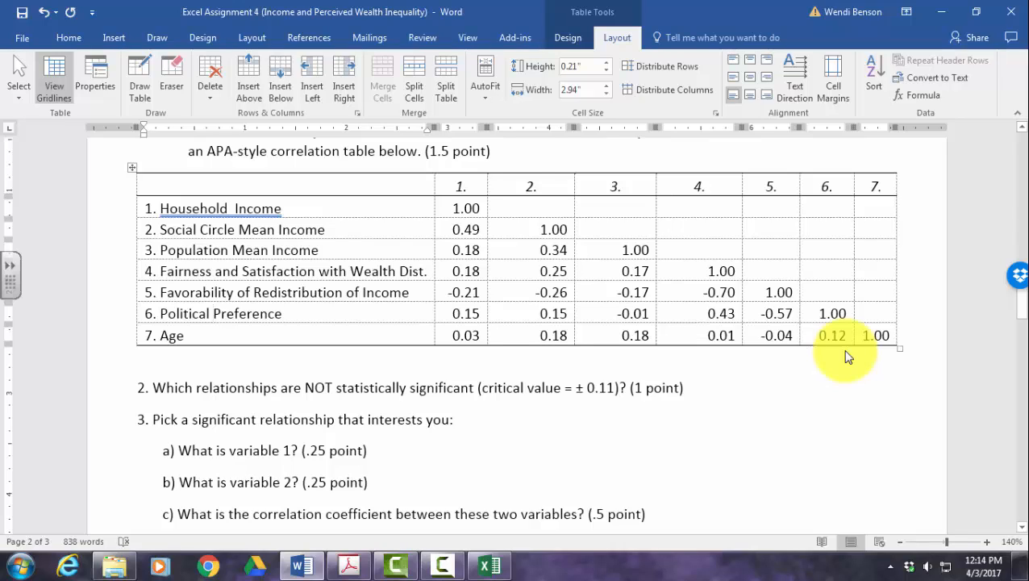
Step: Clear the 1.00 values on the table's diagonal in columns 1 through 5
left_click_drag(464, 208, 483, 209)
key("Delete")
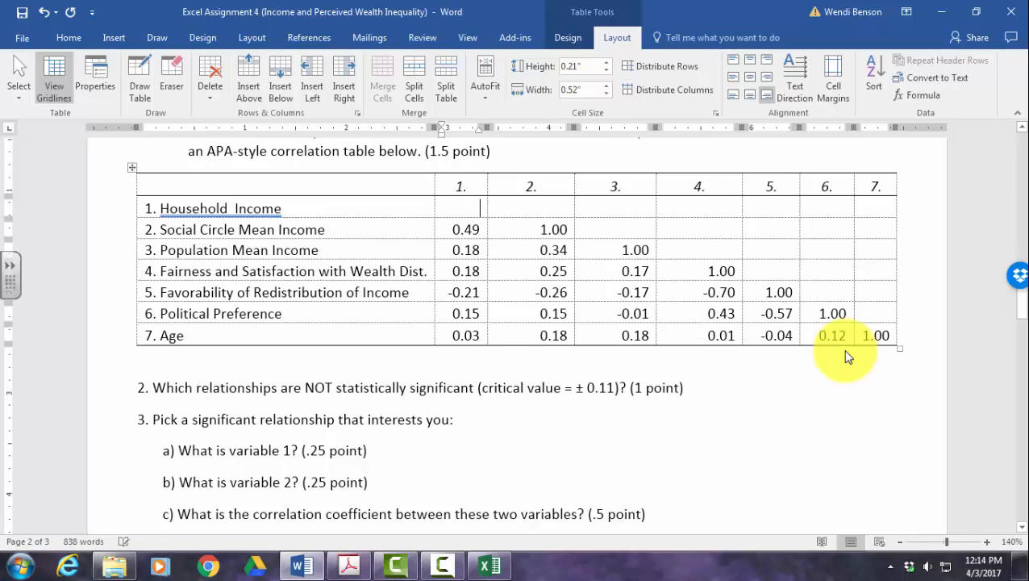
triple_click(559, 230)
key("Delete")
triple_click(641, 250)
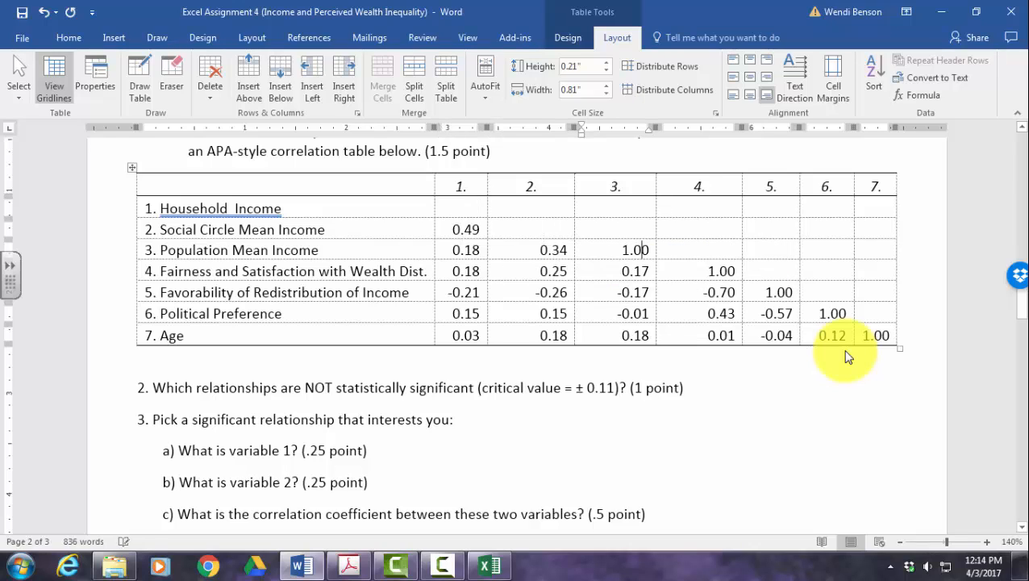
key("Delete")
left_click_drag(719, 271, 793, 292)
key("Delete")
key("shift+Left")
key("shift+Left")
key("shift+Left")
key("Delete")
Step: Clear the remaining diagonal 1.00 values for Political Preference in column 6 and Age in column 7
key("Right")
key("Down")
key("shift+Left")
key("shift+Left")
key("Delete")
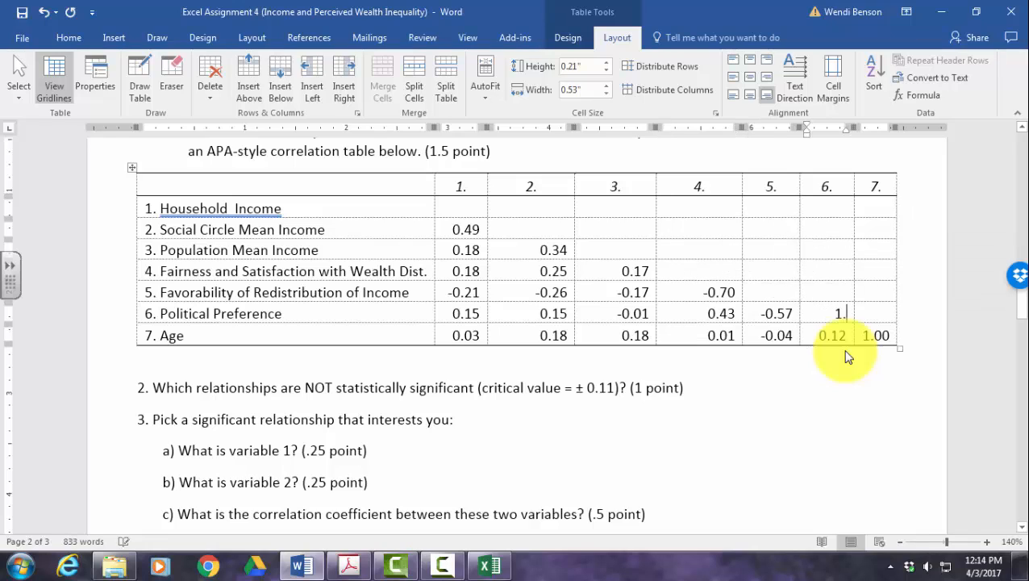
key("shift+Left")
key("shift+Left")
key("Delete")
key("Right")
key("Down")
key("shift+Left")
key("shift+Left")
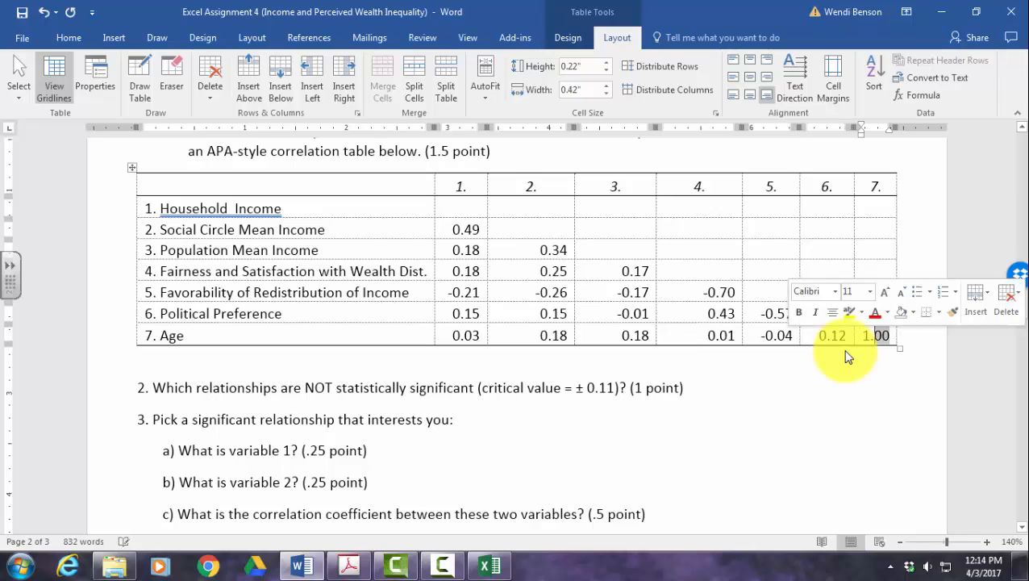
key("shift+Left")
key("shift+Left")
key("BackSpace")
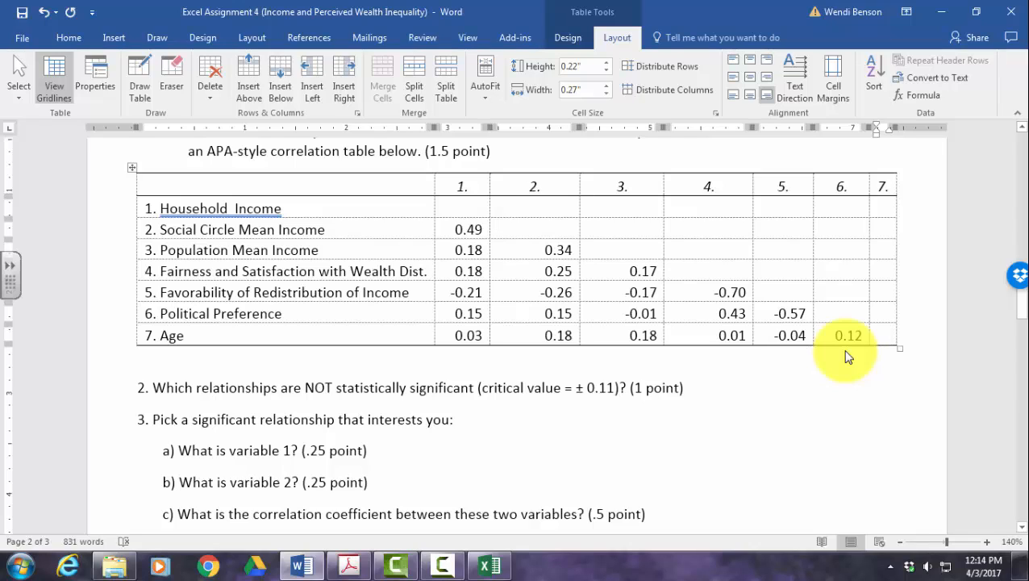
Step: Delete the whole column 7 from the correlation table, including its heading
key("shift+Up")
key("shift+Up")
key("shift+Up")
key("shift+Up")
key("shift+Up")
key("shift+Up")
key("shift+Up")
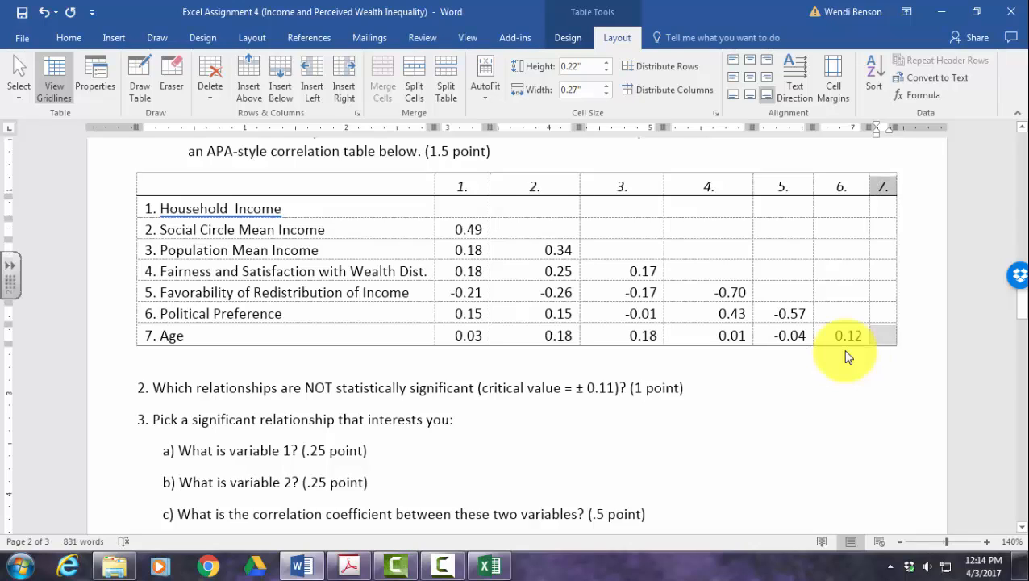
key("shift+Down")
key("shift+Down")
key("shift+Up")
key("shift+Up")
key("Down")
key("Down")
key("Down")
key("shift+Up")
key("shift+Up")
key("shift+Up")
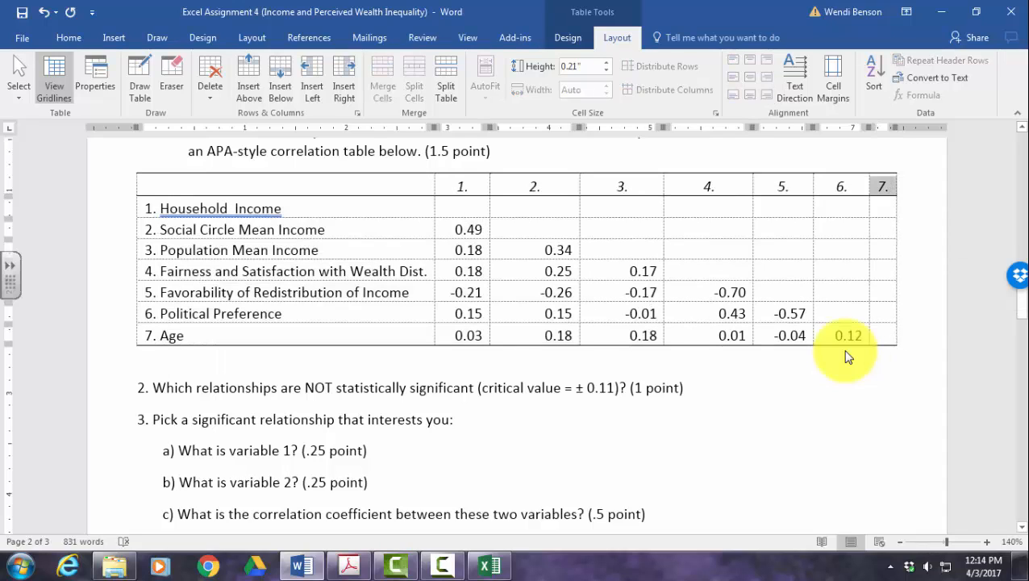
key("shift+Down")
key("BackSpace")
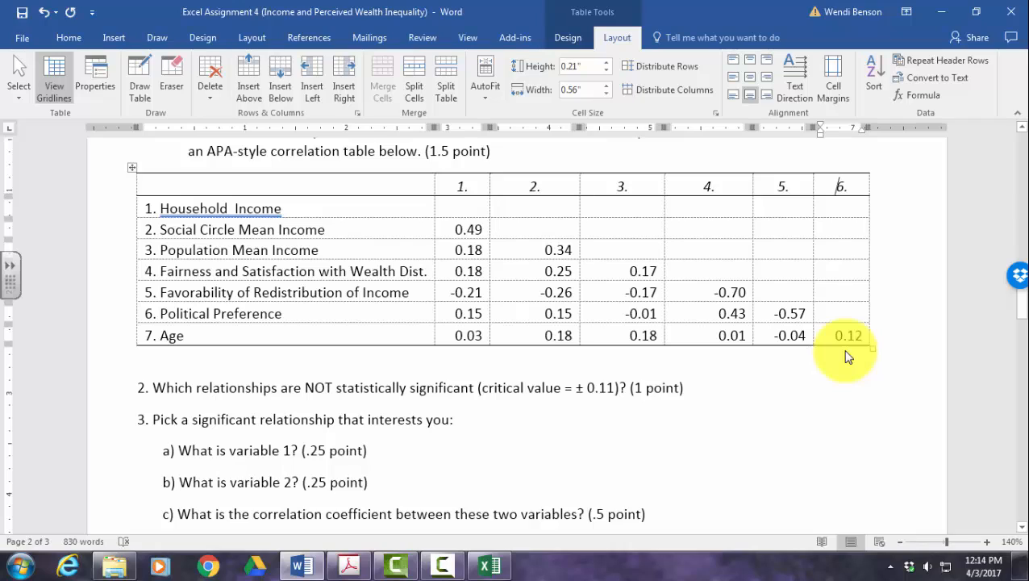
Step: Remove the italics from the column number headings 1 through 6
left_click_drag(462, 186, 841, 187)
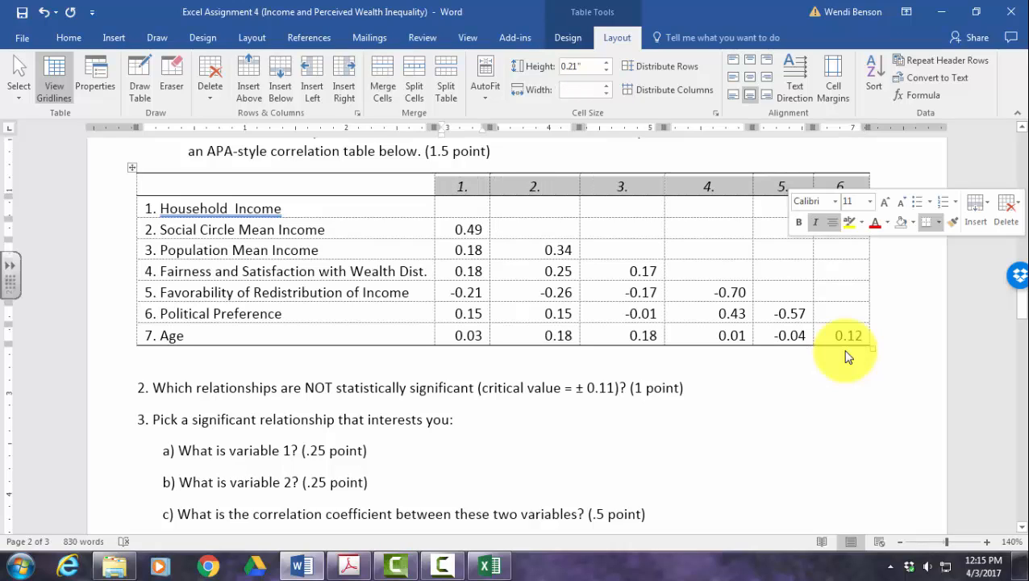
key("ctrl+i")
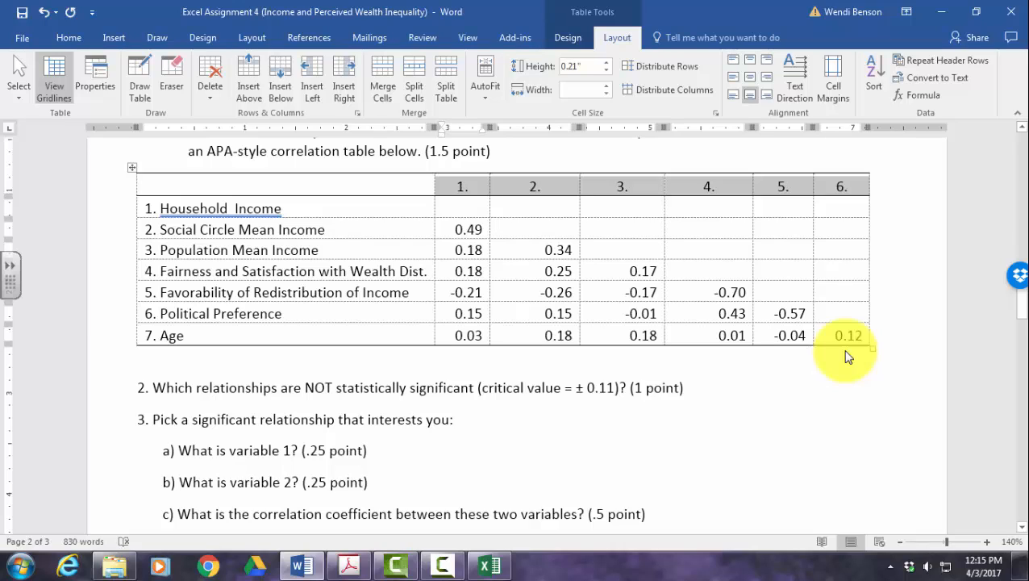
key("Right")
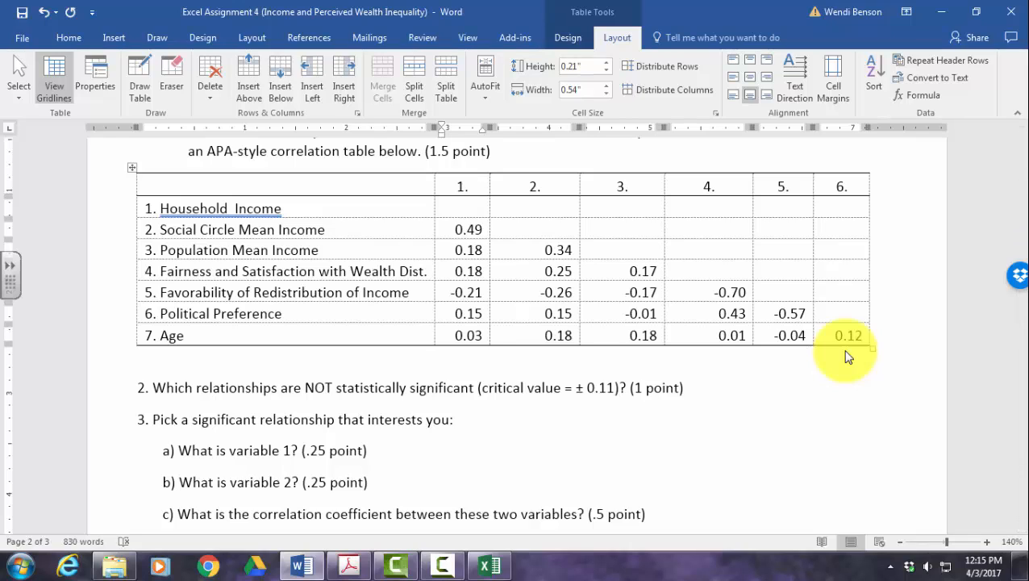
Step: Insert a row above the column headings and merge it into a single cell aligned center left
left_click(248, 79)
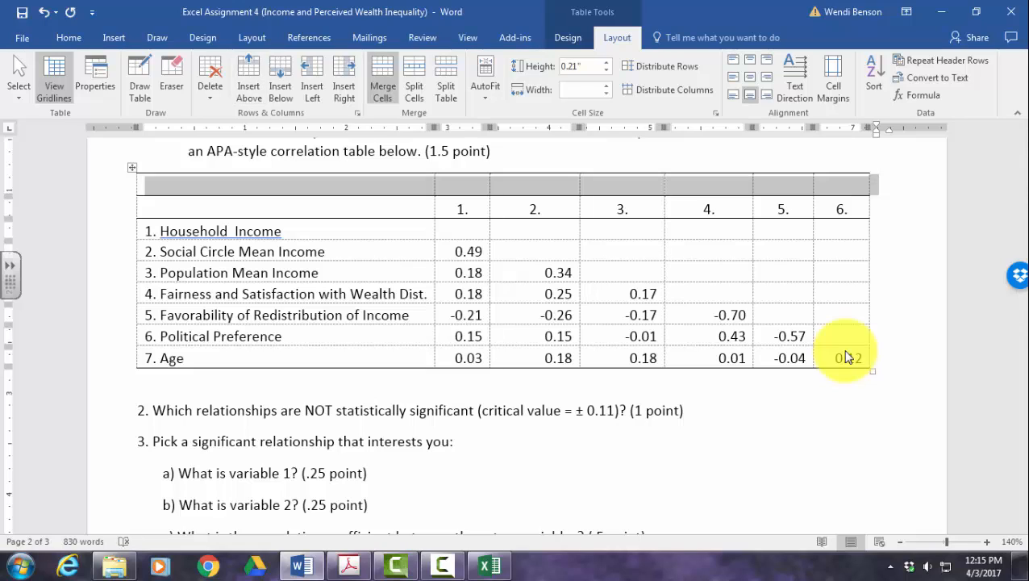
left_click(382, 79)
left_click(504, 185)
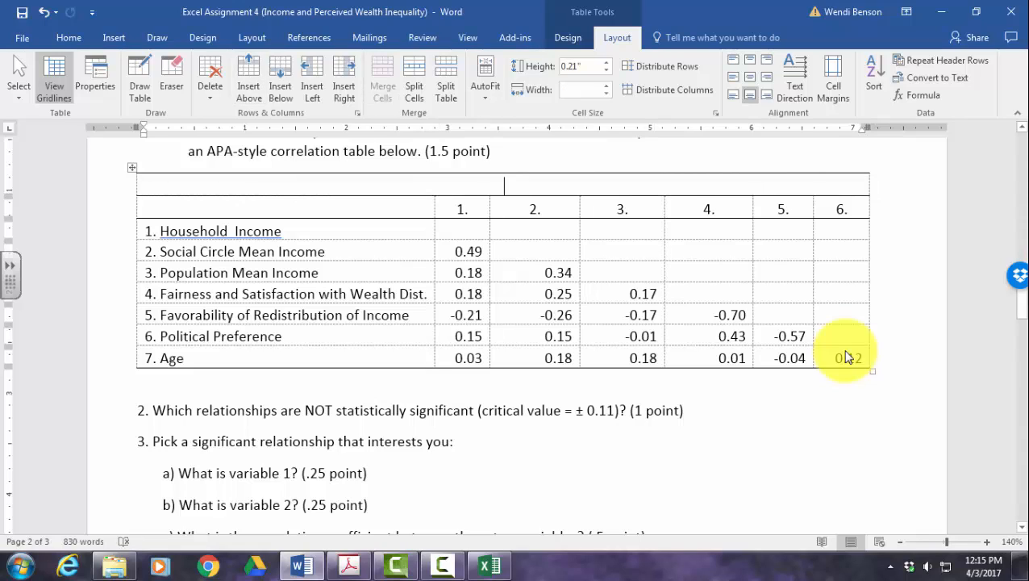
left_click(733, 77)
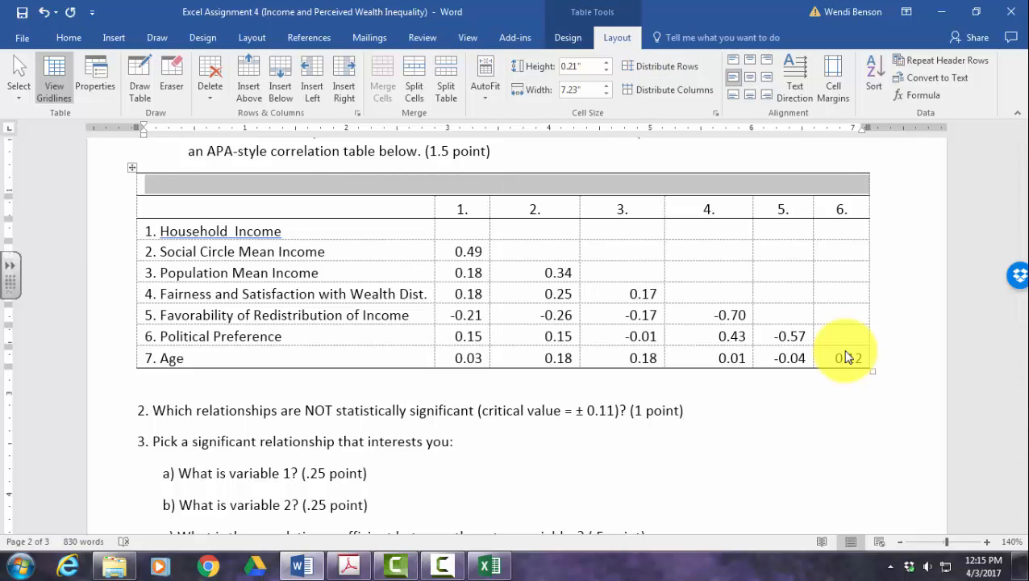
left_click(149, 184)
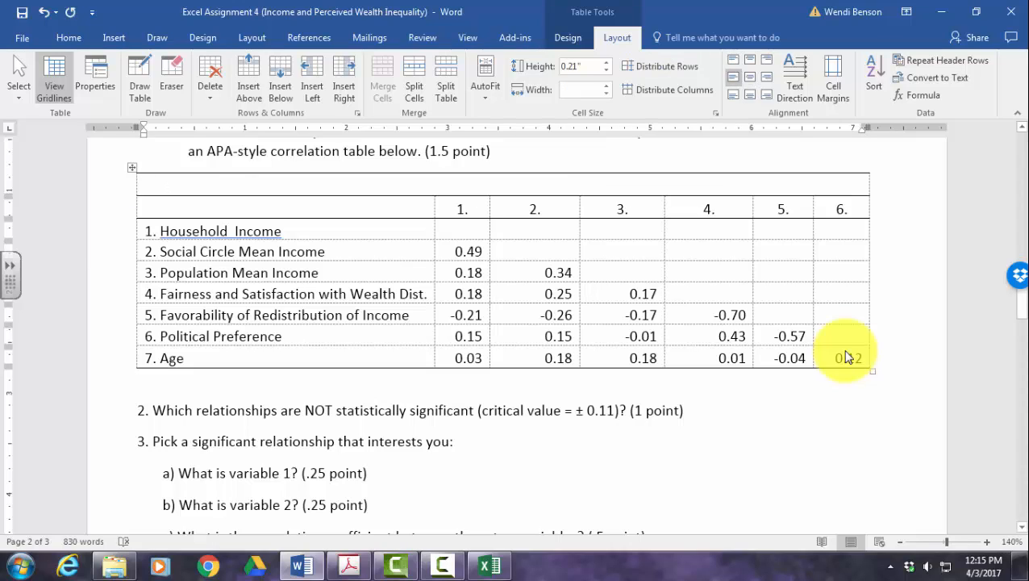
Step: Enter "Table 1" as the first line of the merged top row and start a second line beneath it
type("Tasb")
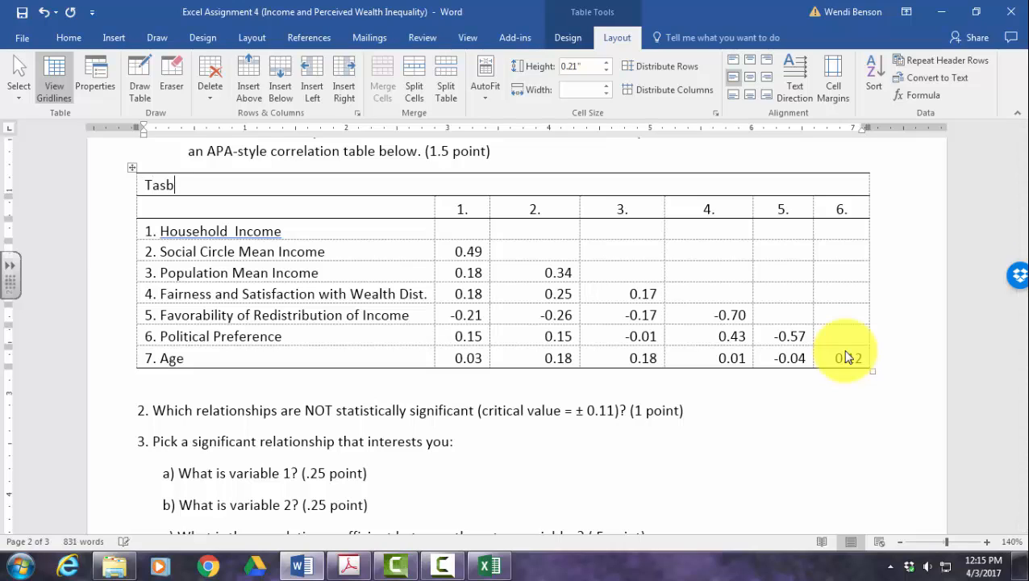
key("BackSpace")
key("BackSpace")
type("ble 1")
key("Return")
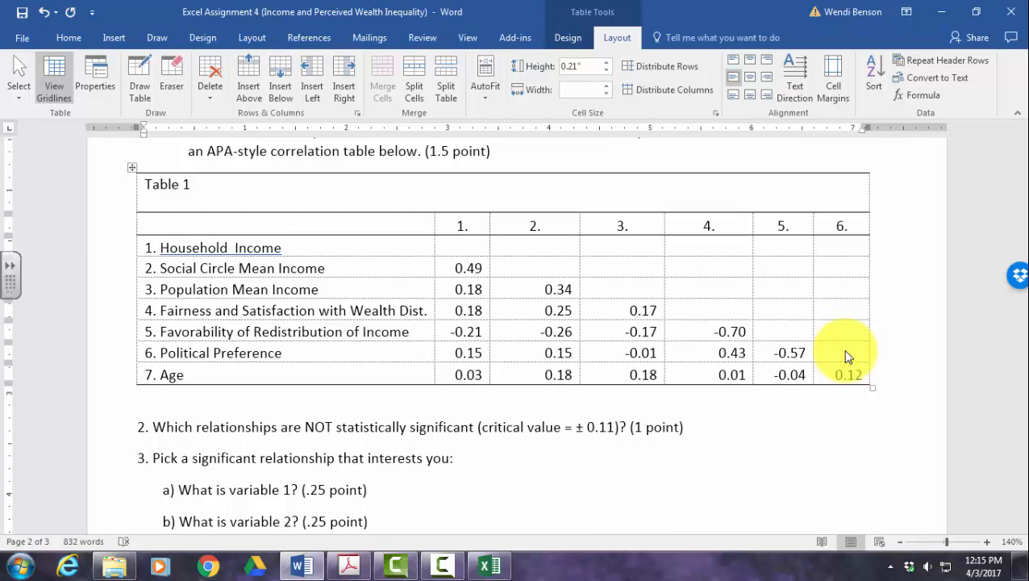
Step: Add the italic title "Zero-order correlation coefficients for all variables in the study" below "Table 1"
type("Zero-order corre")
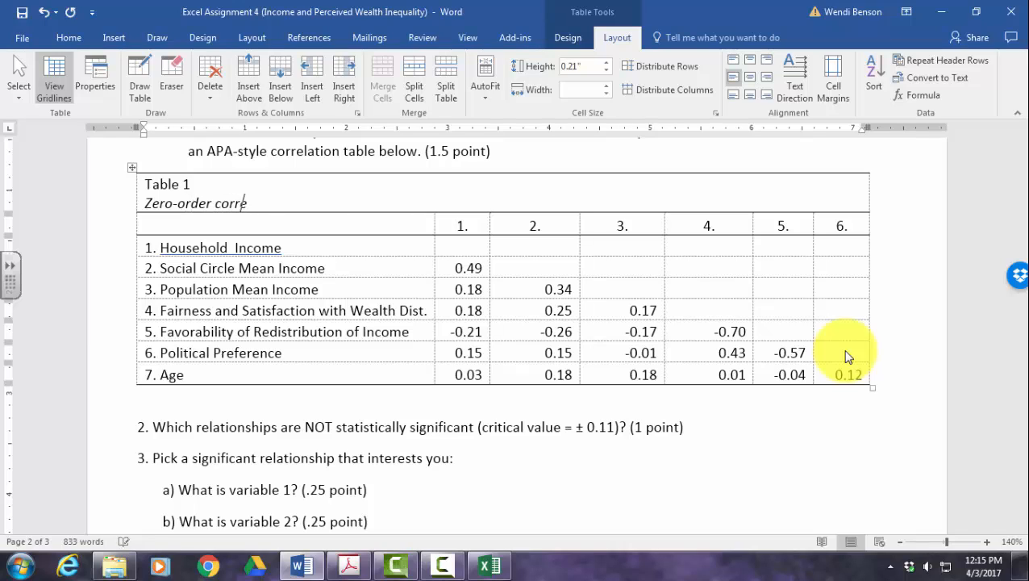
type("lation coefficients ")
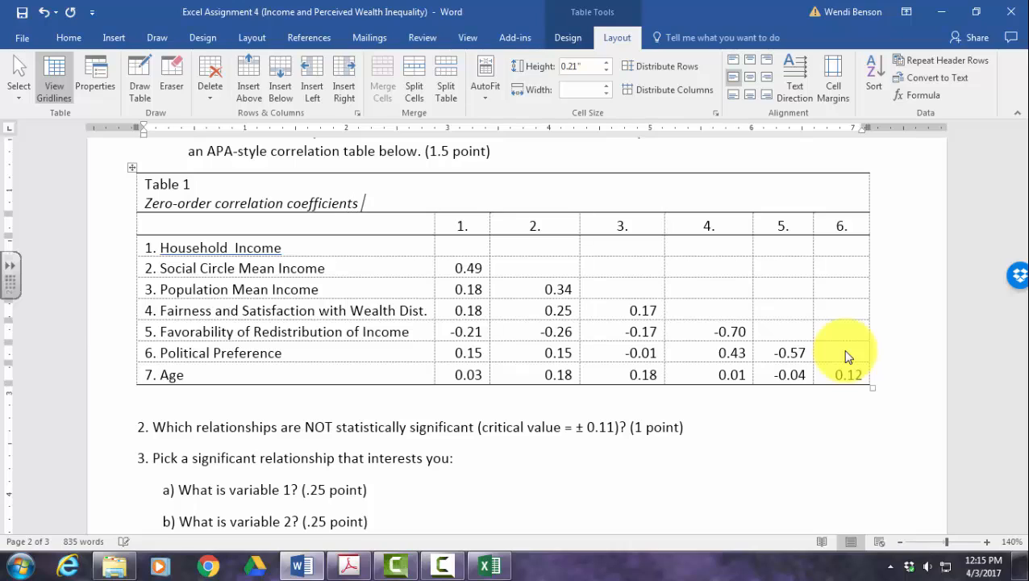
type("for all variables in the study")
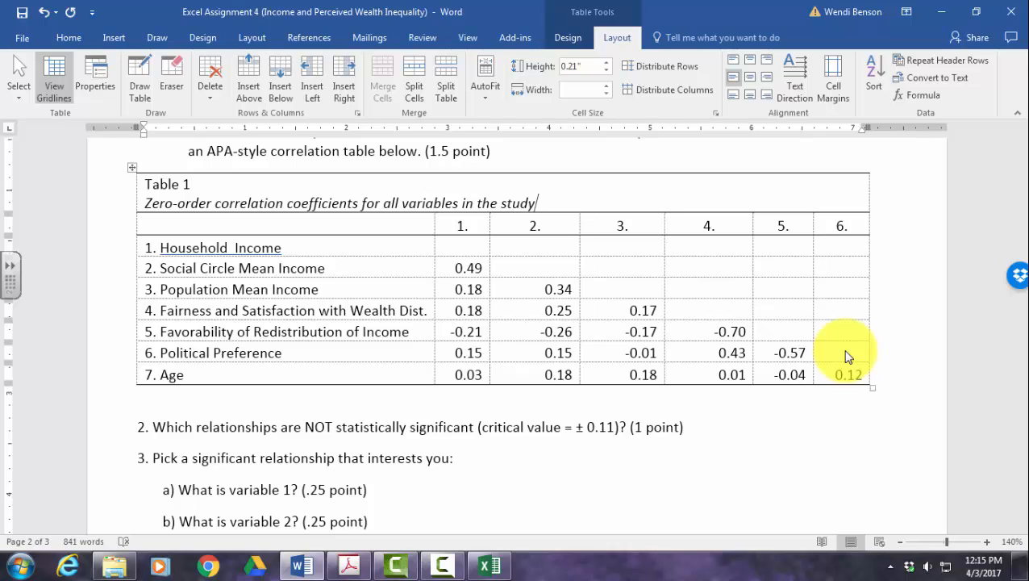
key("Down")
key("Down")
key("Down")
key("Down")
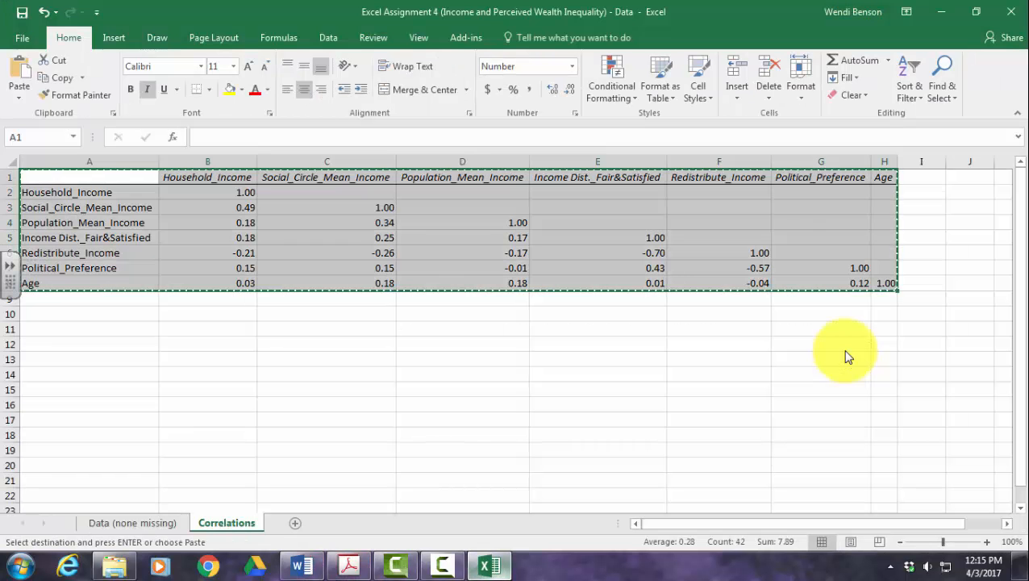
Step: Switch to the Excel workbook and examine the "Data (none missing)" sheet down to its last record to check the sample size
key("alt+Tab")
key("ctrl+Page_Up")
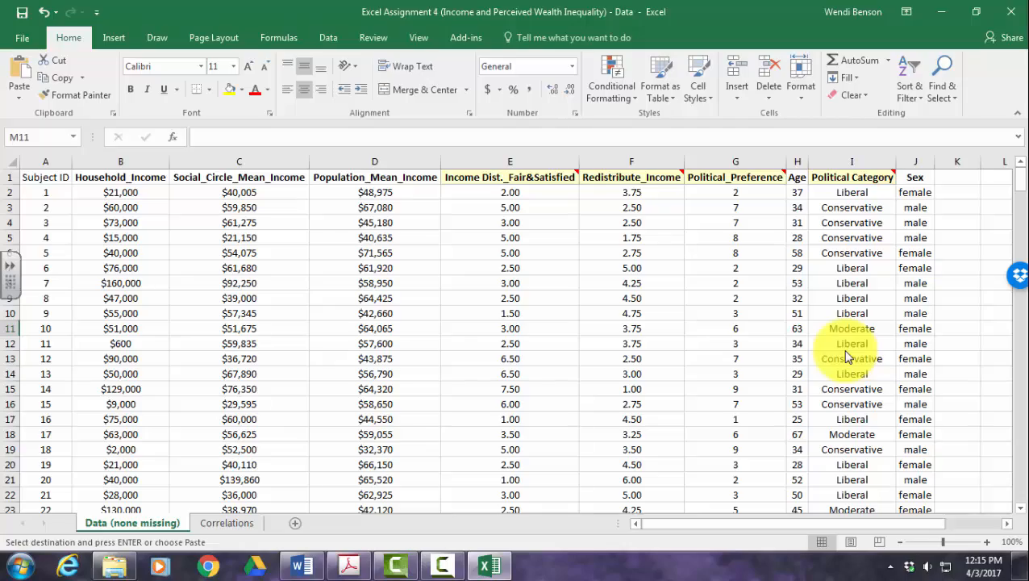
scroll(846, 357, "down", 20)
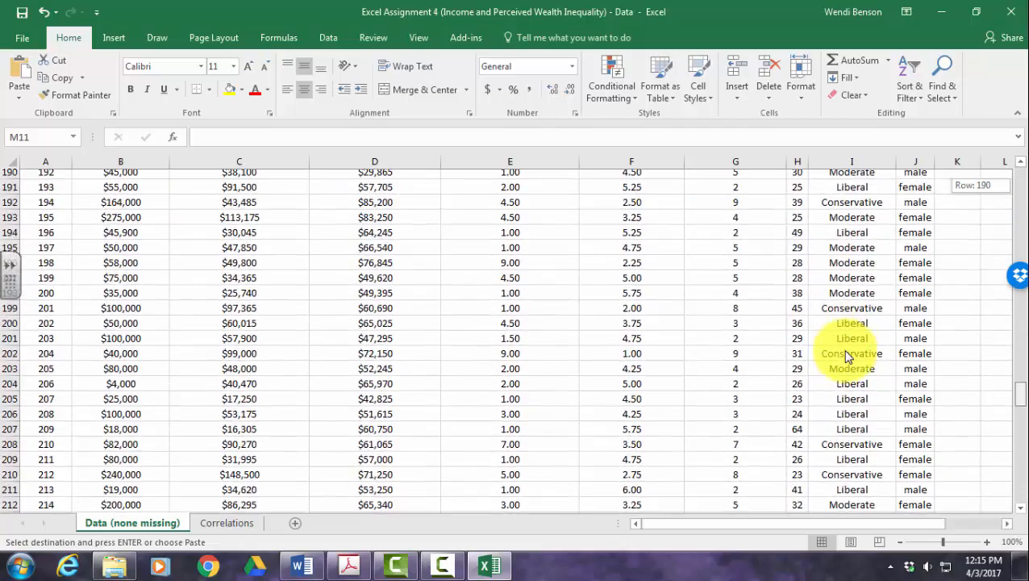
scroll(846, 358, "down", 20)
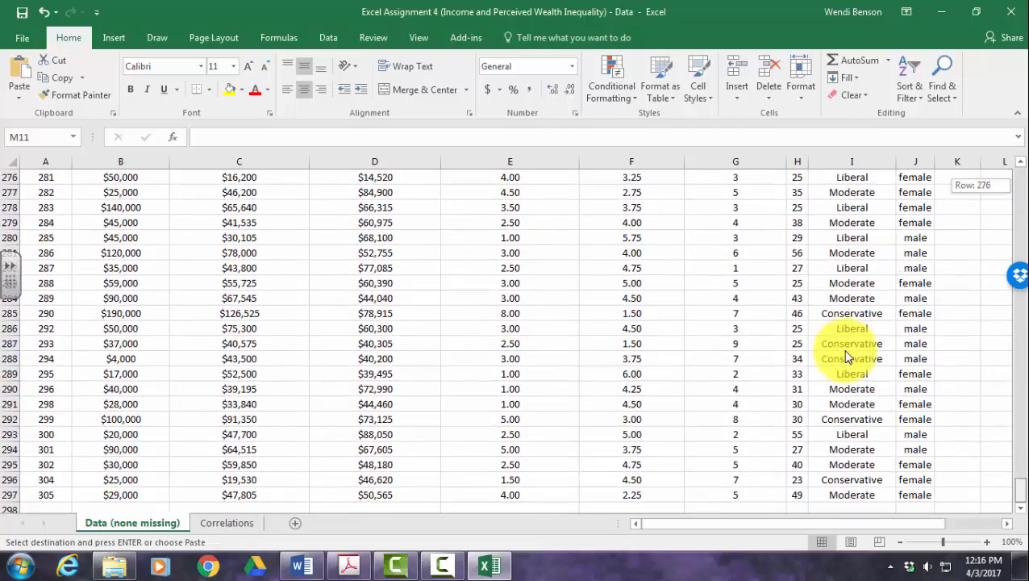
scroll(847, 357, "up", 20)
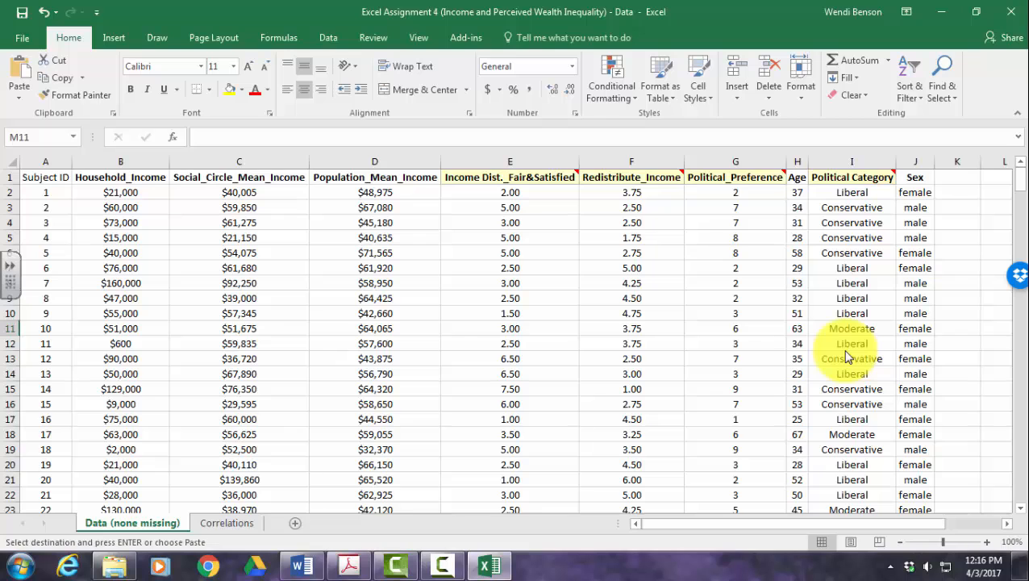
mouse_move(350, 566)
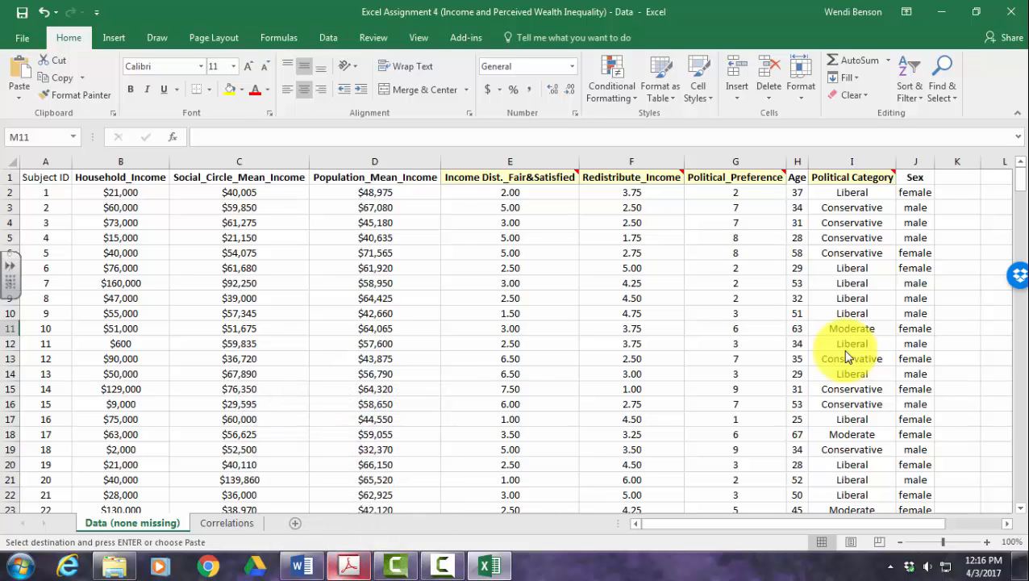
Step: Return to the Word document and insert a new row below the Age row of the correlation table
left_click(301, 566)
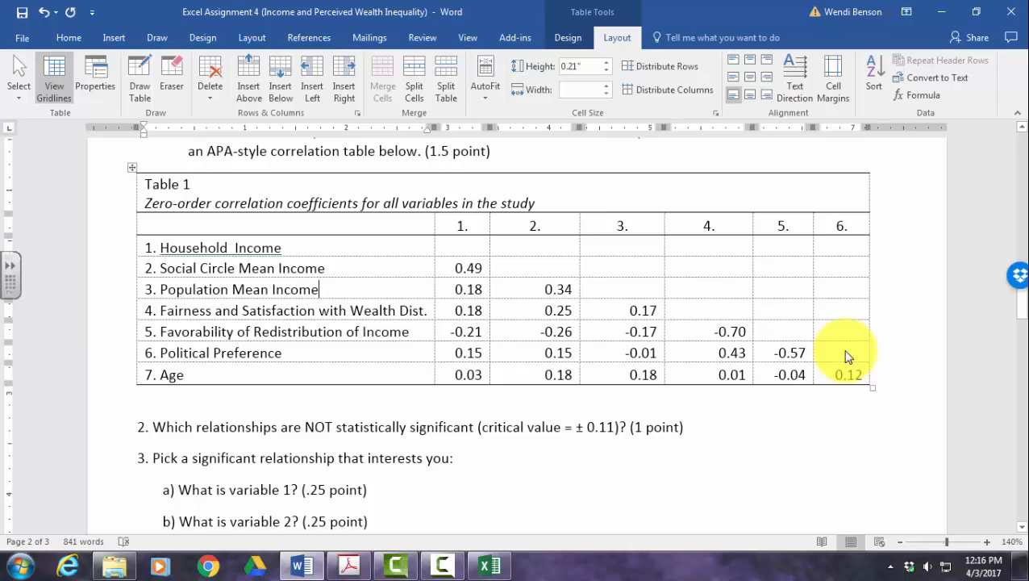
left_click(847, 356)
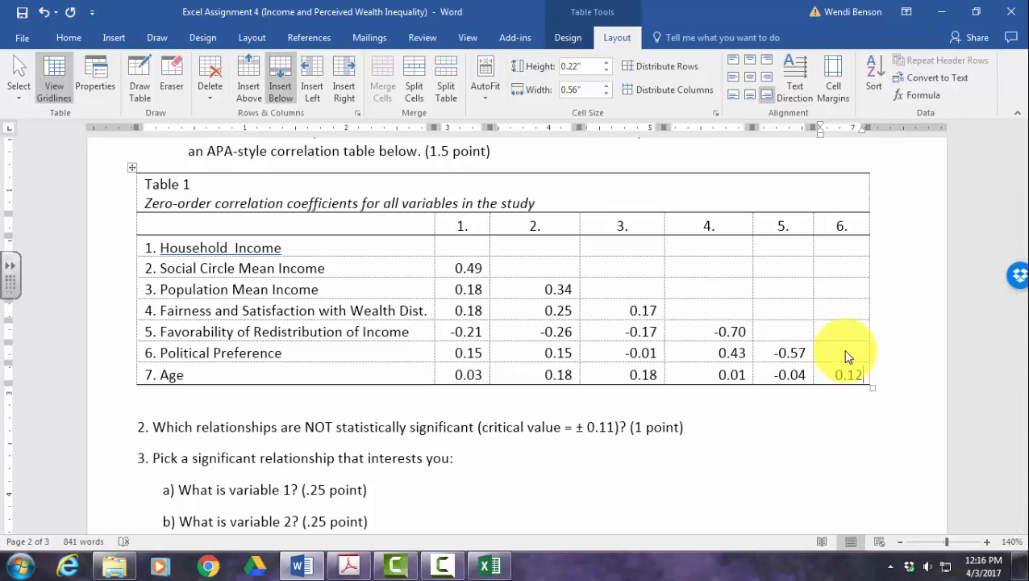
left_click(280, 79)
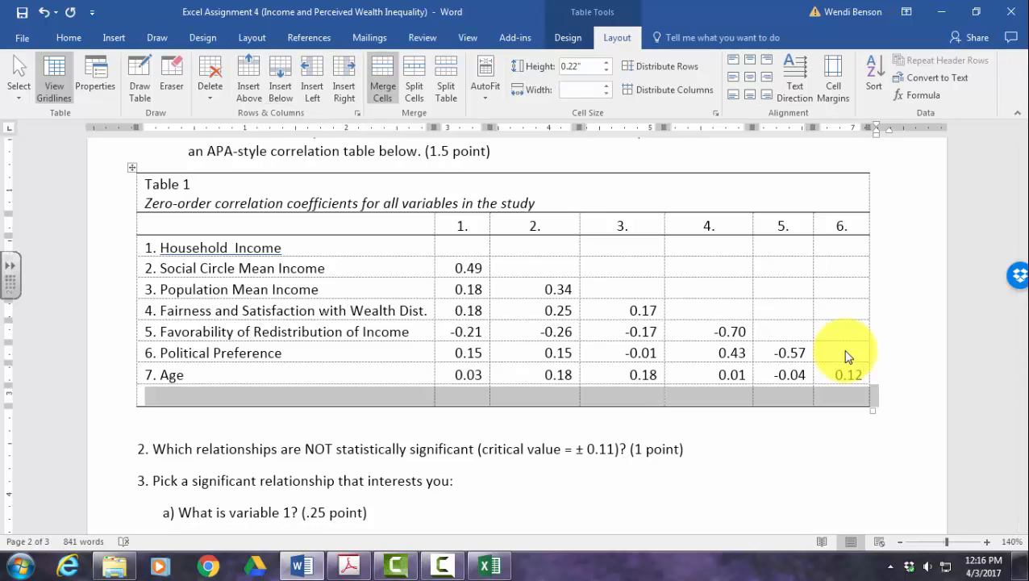
Step: Merge the cells of the new row below Age and align its content left, centred vertically
left_click(382, 79)
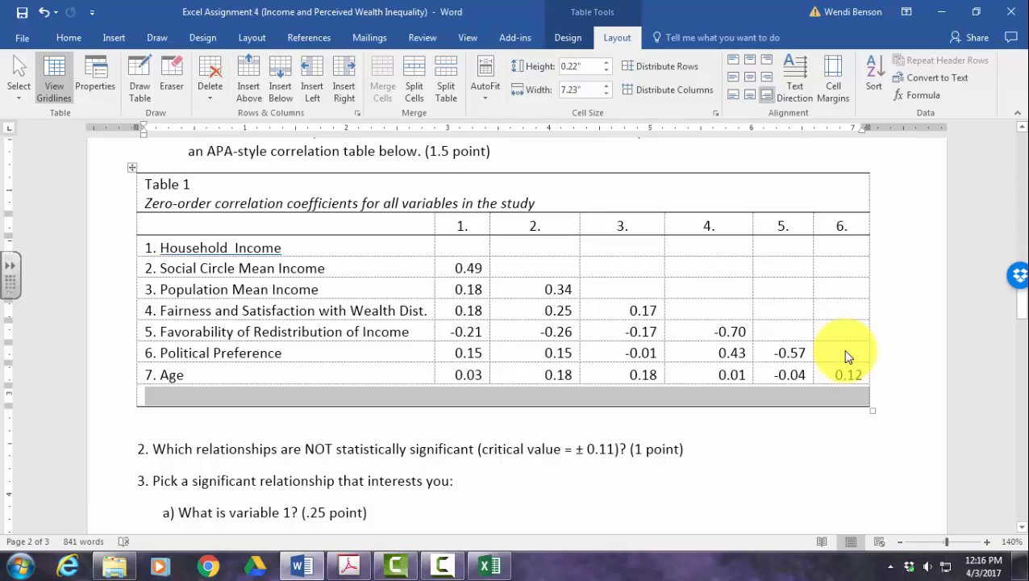
left_click(732, 77)
left_click(732, 76)
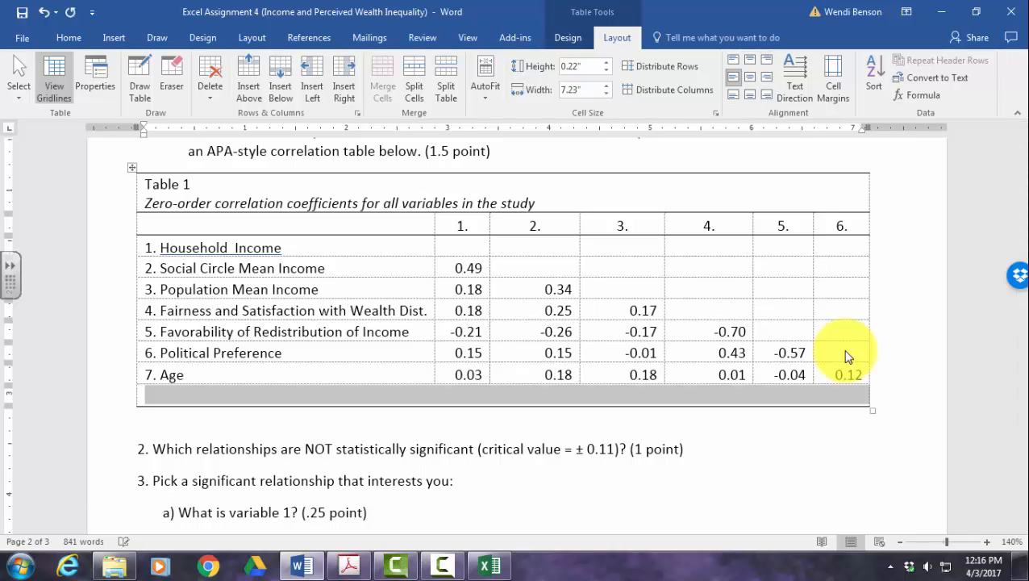
left_click(161, 394)
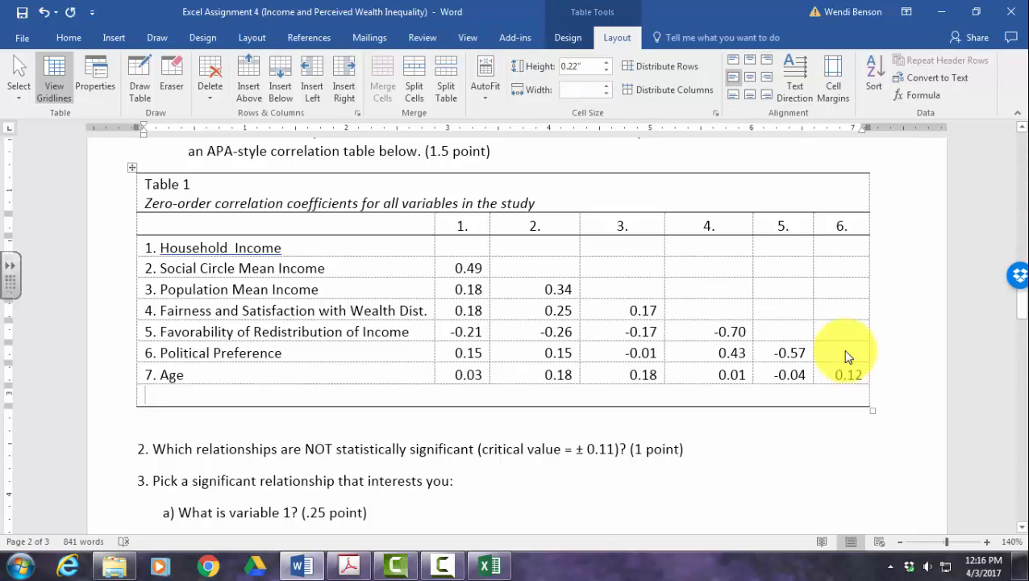
Step: Enter the table note "Note. Bold coefficients are significant (p < .05)." in the merged row, italicizing "Note." and "p"
key("ctrl+i")
type("Note")
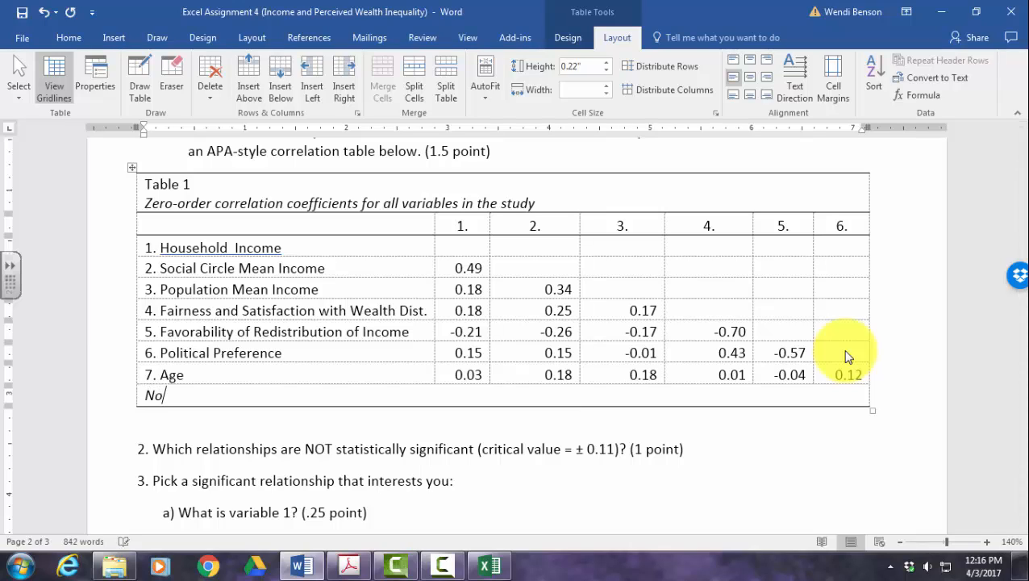
type(".")
key("ctrl+i")
type("Bold coe")
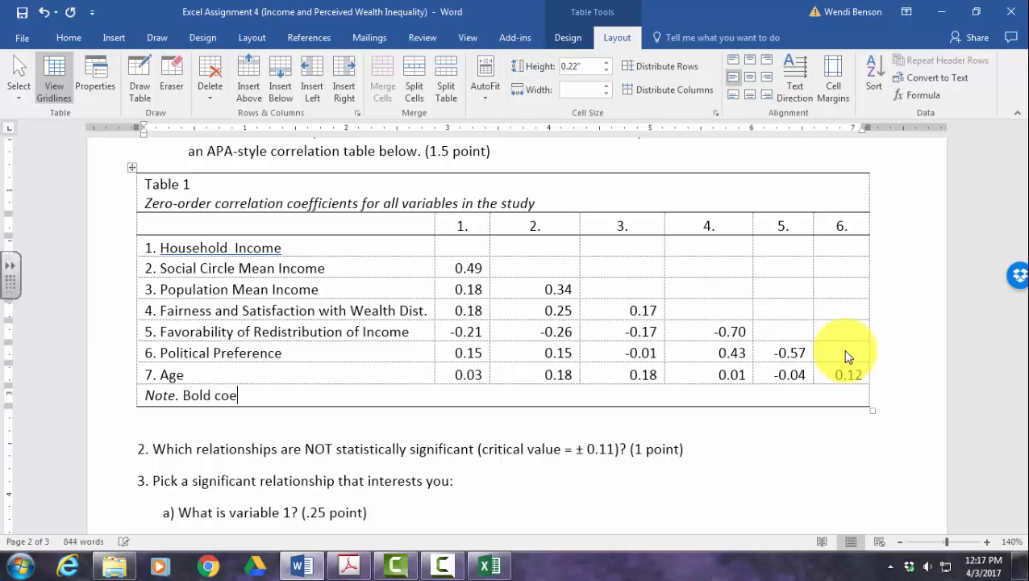
type("fficients are signf")
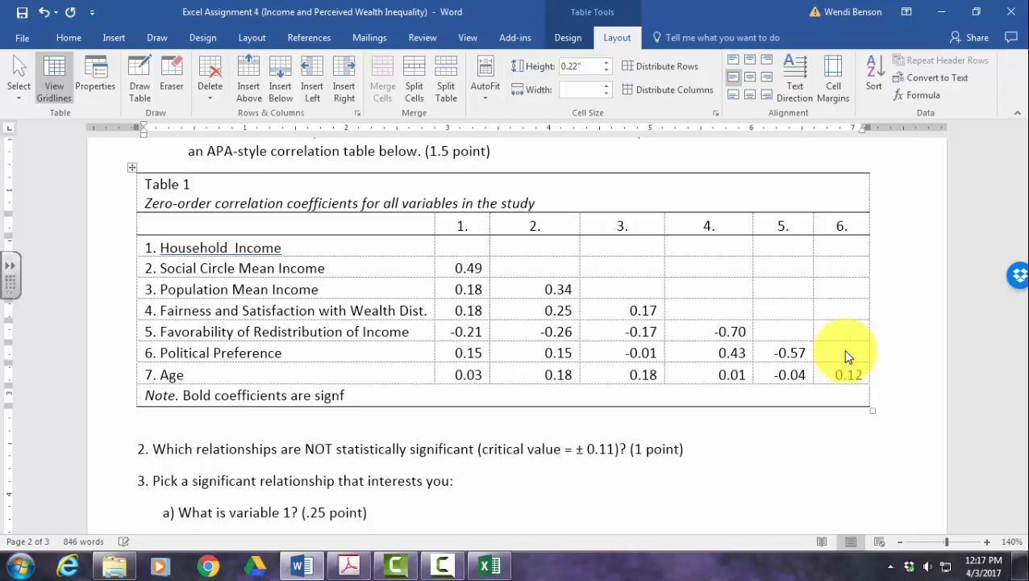
key("BackSpace")
type("ificant")
type(" (")
type("/")
type("p")
key("ctrl+i")
type("< .05)")
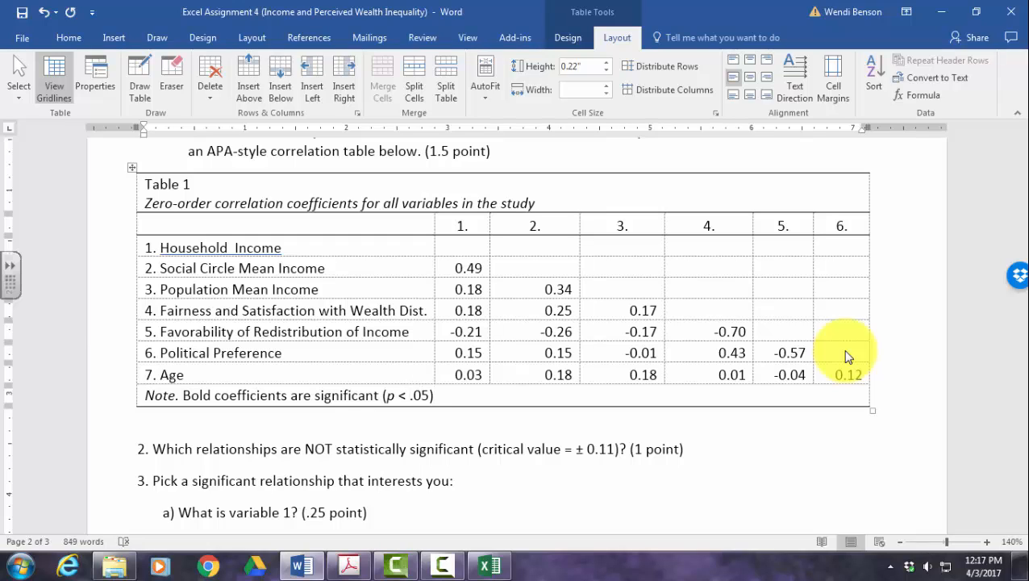
type(".")
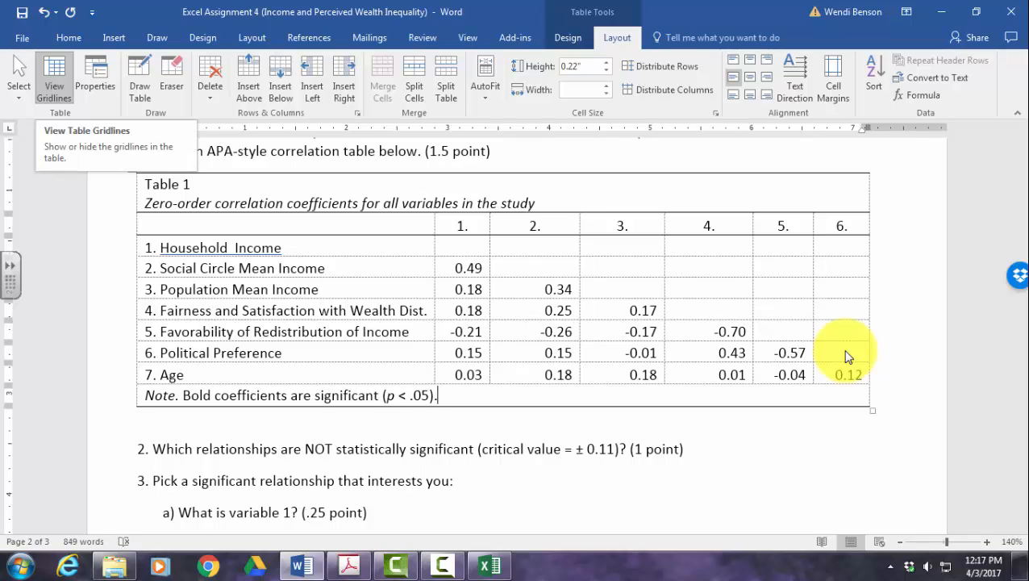
Step: Hide the table gridlines, add a top border to the Note row and remove its bottom border
left_click(54, 81)
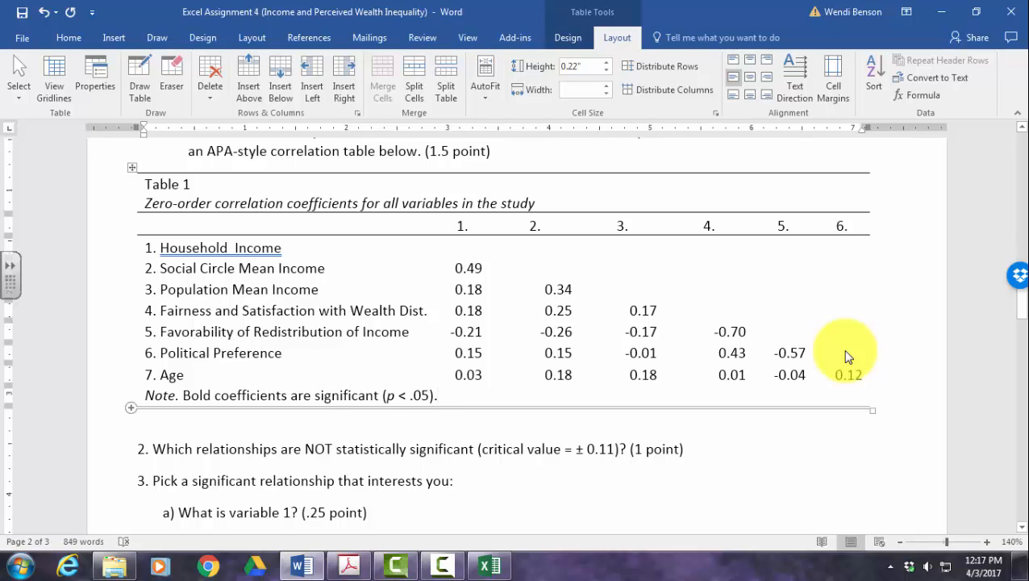
left_click(126, 395)
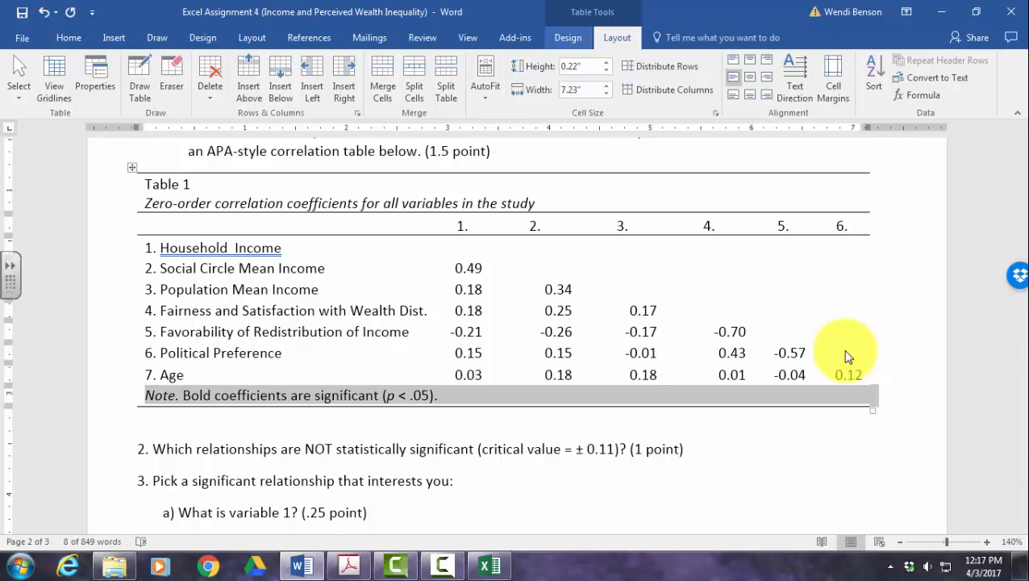
left_click(568, 38)
left_click(738, 89)
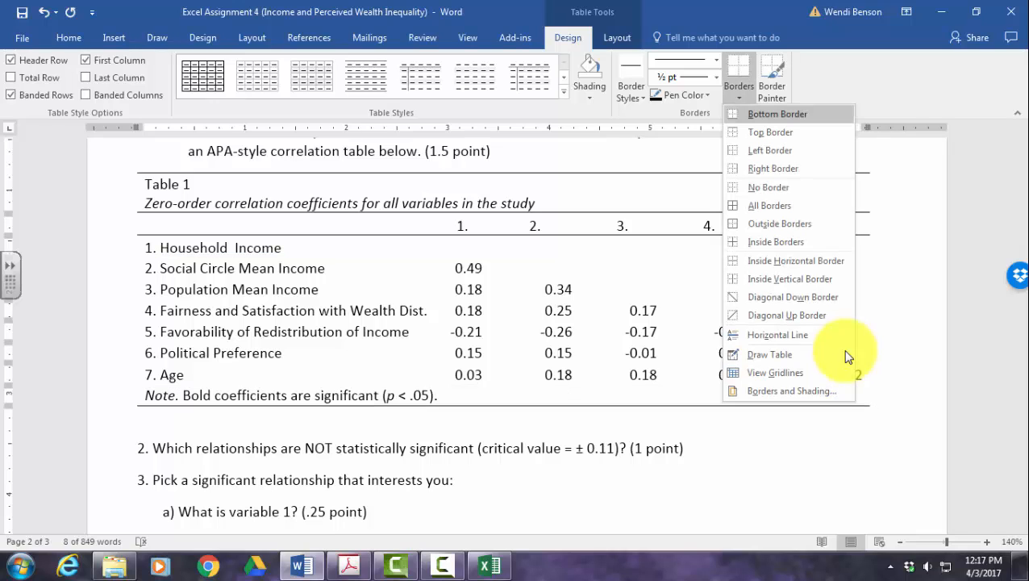
left_click(777, 115)
left_click(738, 91)
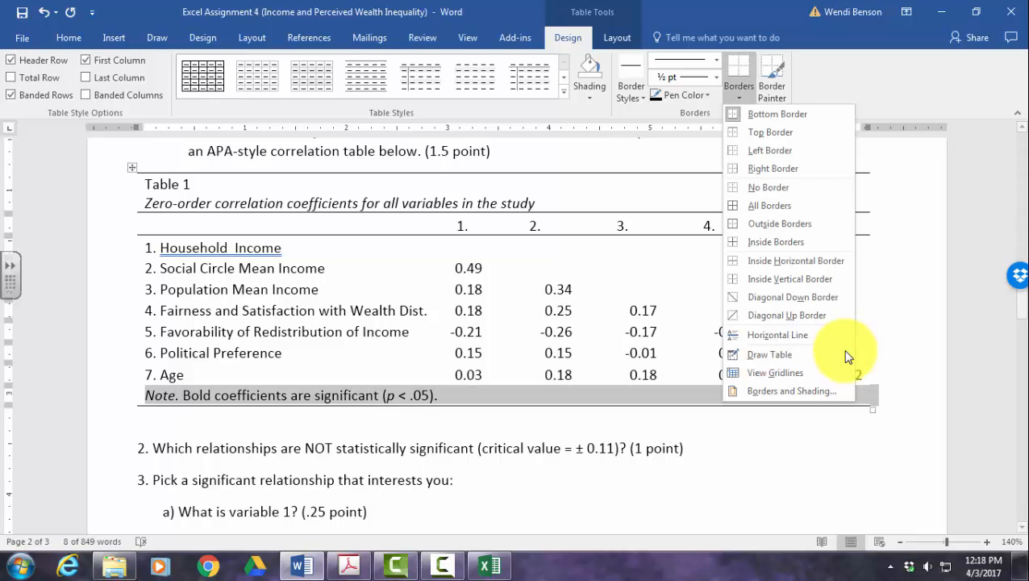
key("Down")
key("Down")
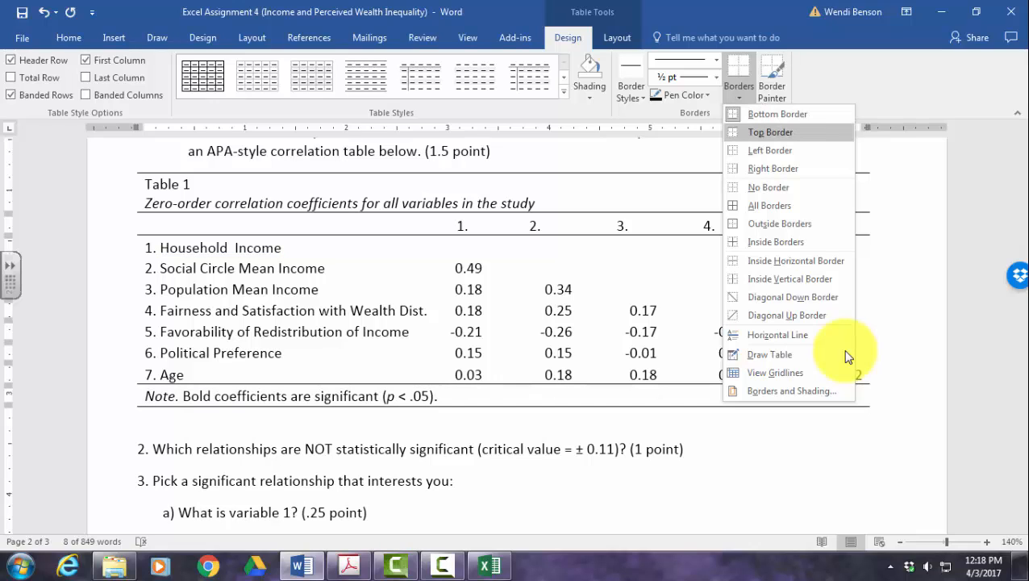
key("Return")
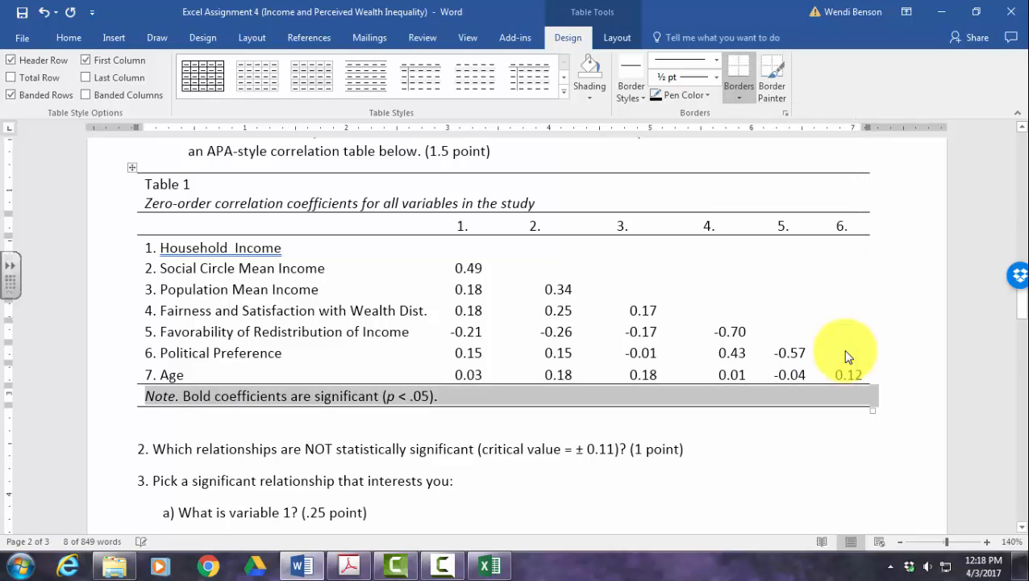
key("alt+j")
key("t")
key("b")
key("Return")
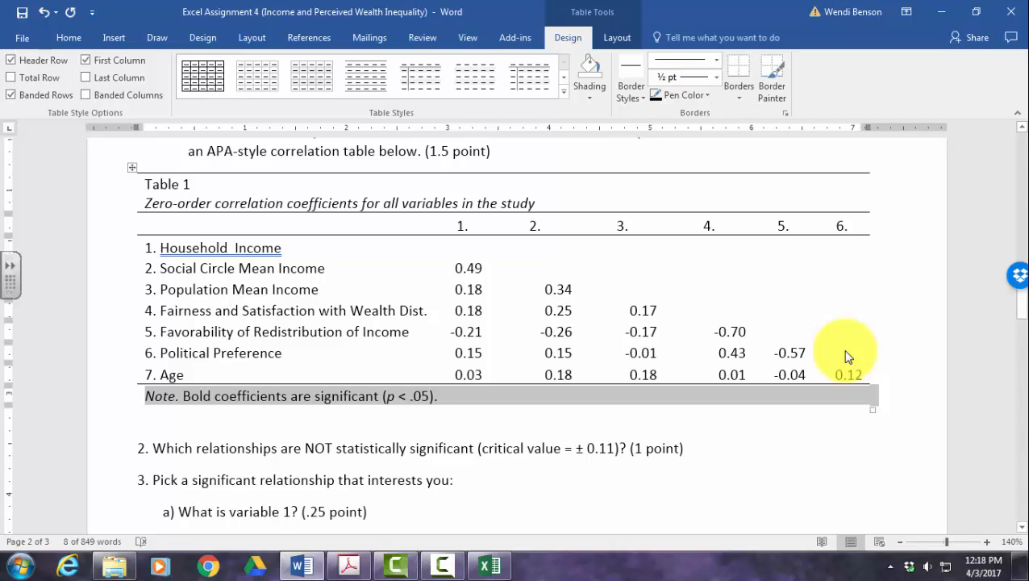
Step: Remove the top border of the table's title row and insert a blank line between "Table 1" and the italic title
left_click(121, 190)
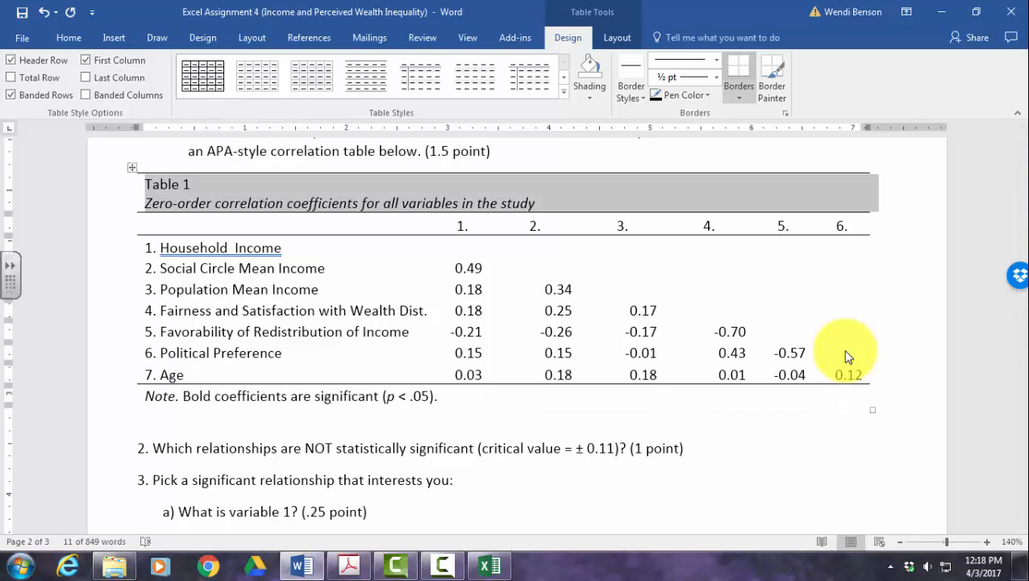
left_click(738, 97)
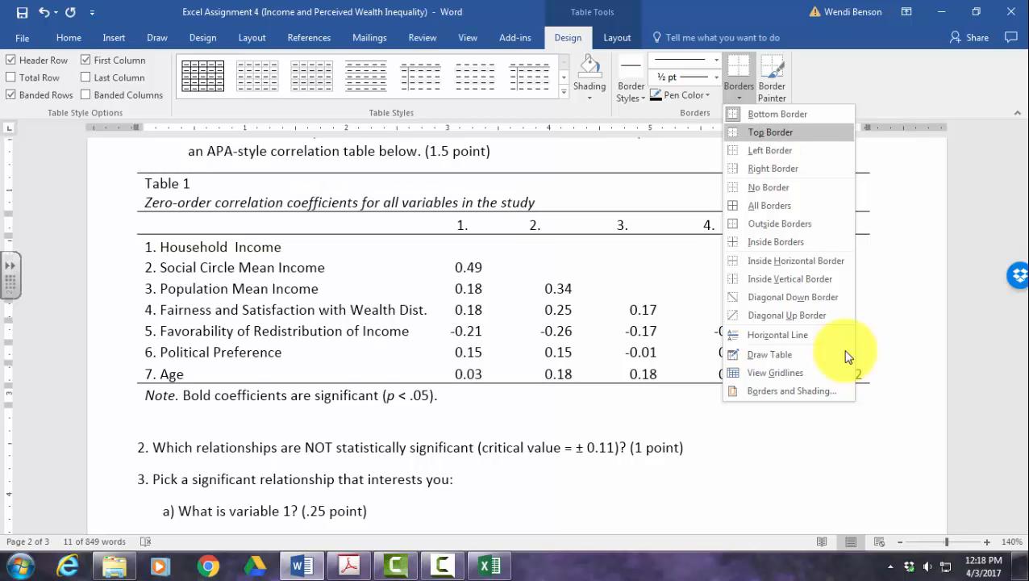
left_click(770, 131)
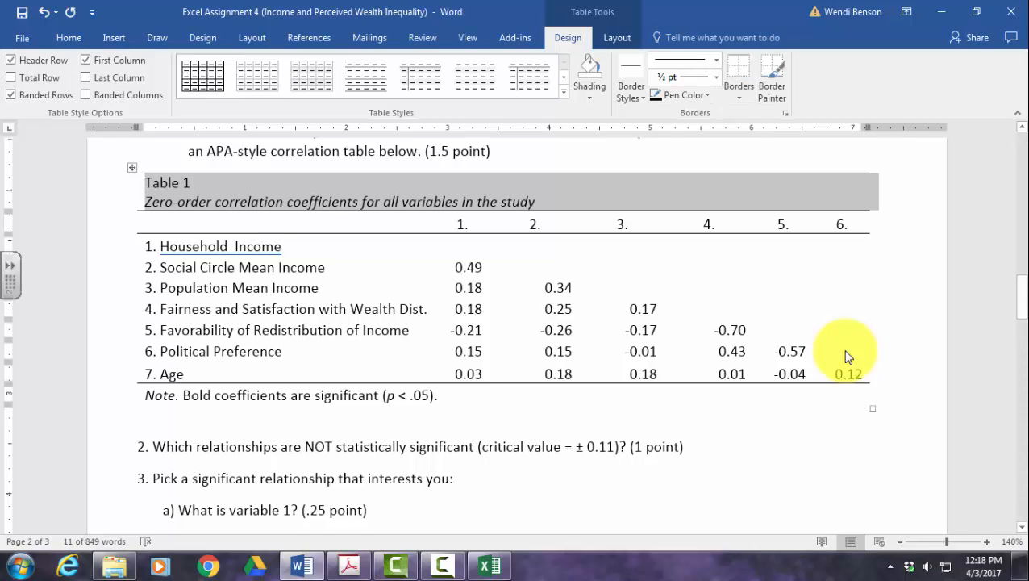
left_click(845, 350)
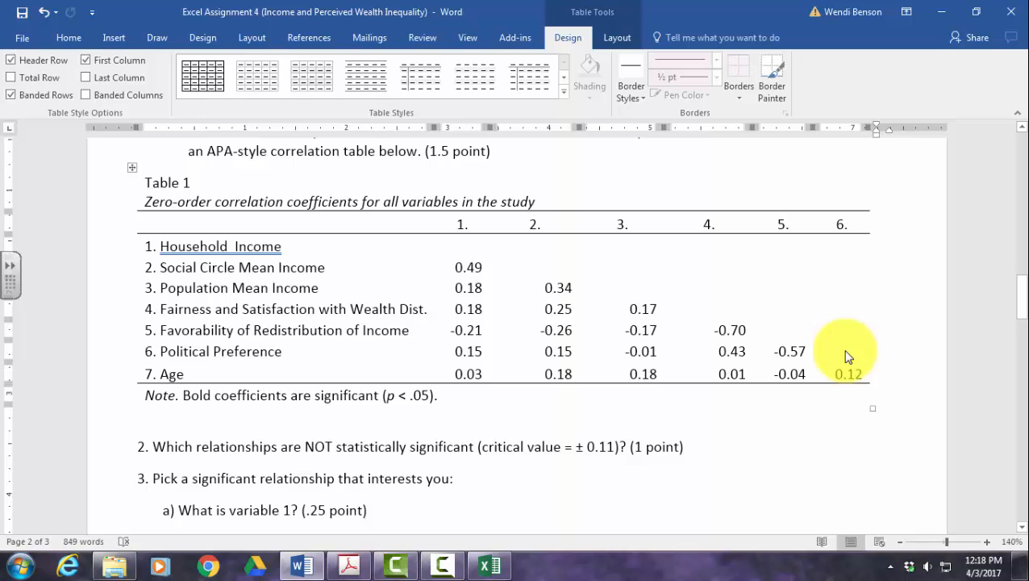
key("Return")
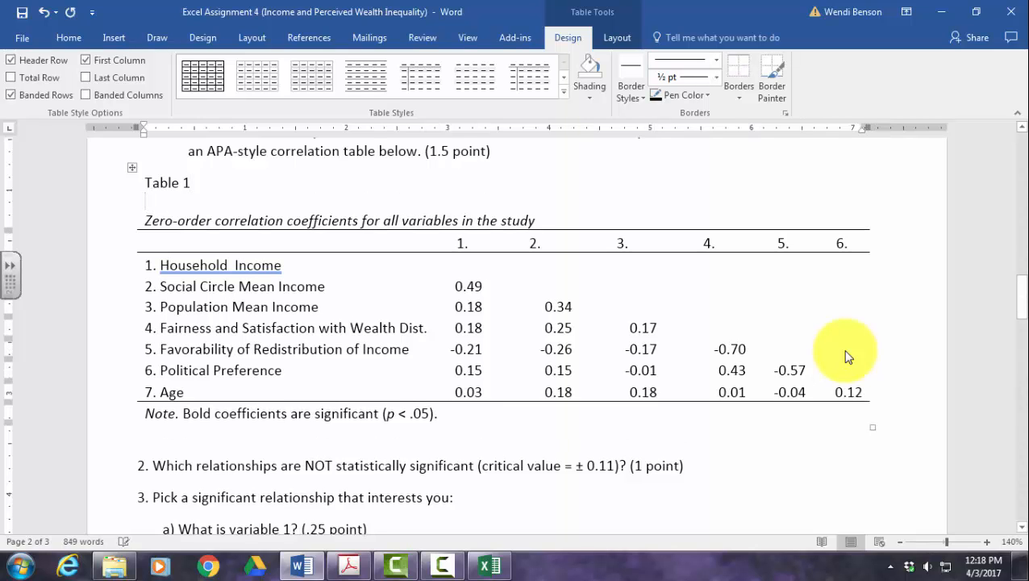
Step: Correct the extra space between the words in the "Household Income" row label using the grammar suggestion
key("Down")
key("Down")
key("Down")
key("Down")
key("Down")
key("Down")
key("Down")
key("Down")
key("Down")
key("Down")
key("Down")
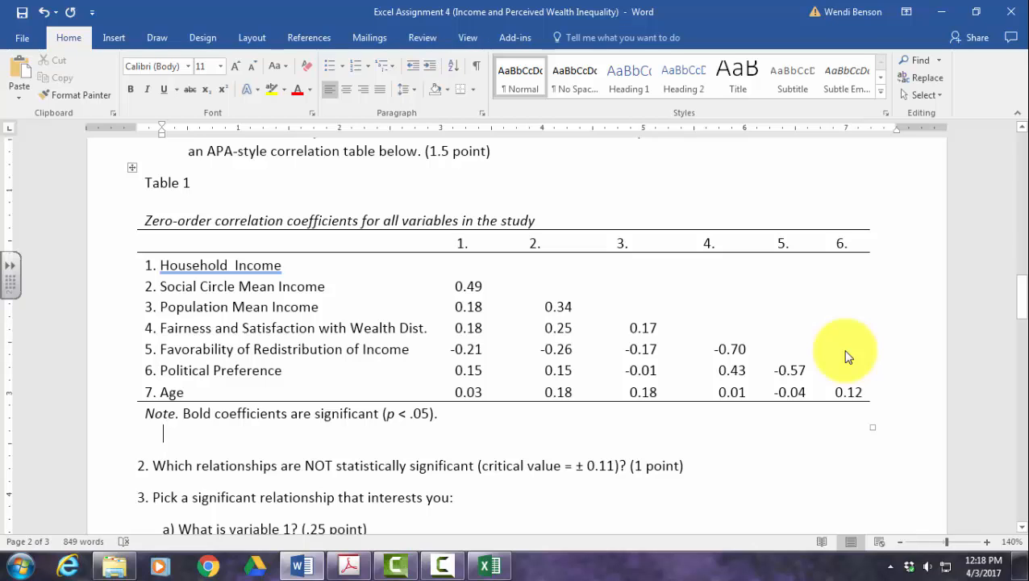
key("Up")
key("Up")
key("Up")
key("Up")
key("Up")
key("Up")
key("Up")
key("Up")
key("shift+F10")
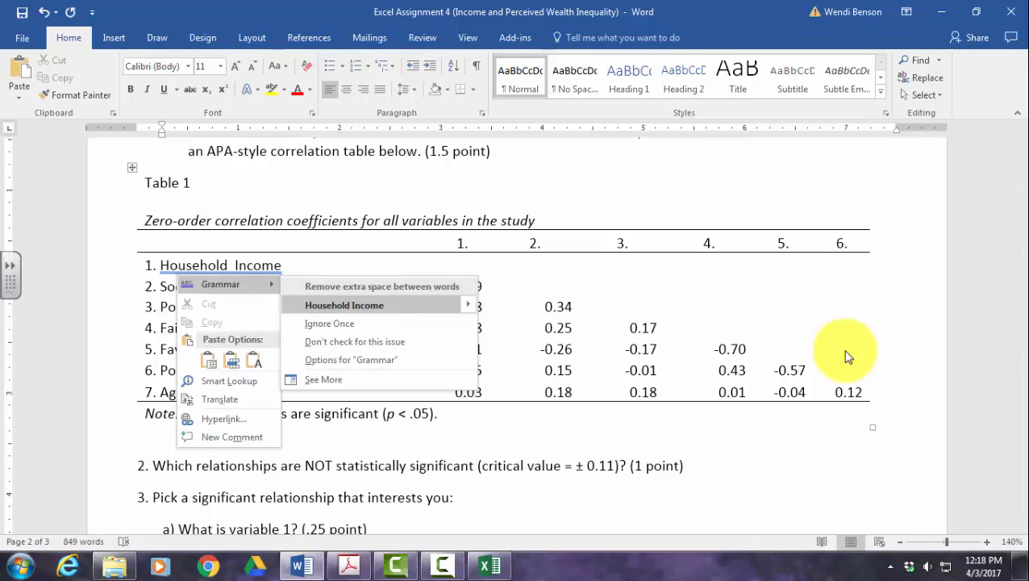
key("Return")
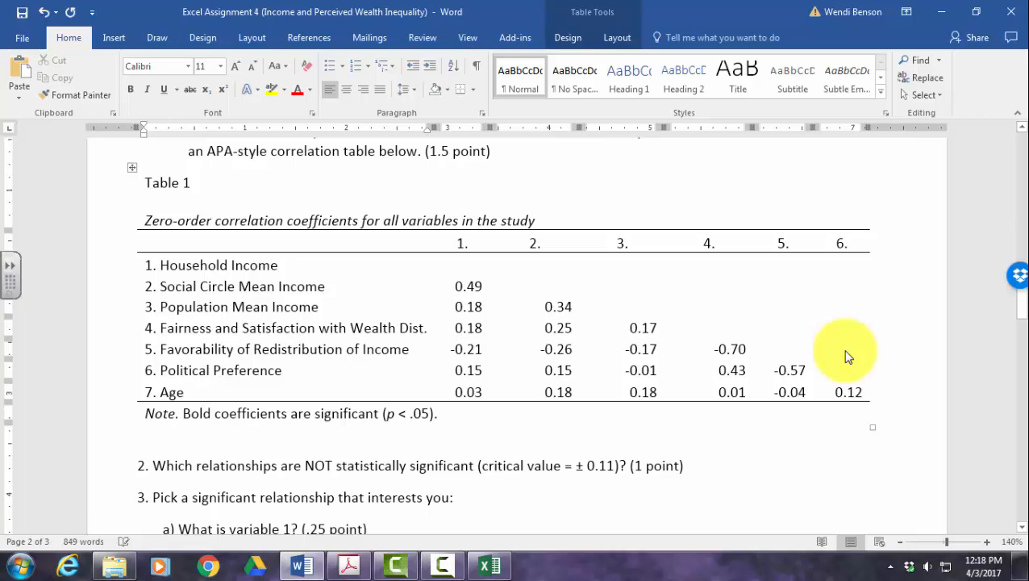
Step: Fill the diagonal cells of the correlation table with "---", from Household Income under 1. to Political Preference under 6
key("Down")
key("Down")
key("Down")
key("Down")
key("Down")
key("Down")
key("Down")
key("Down")
key("Up")
key("Up")
key("Up")
key("Up")
key("Up")
key("Up")
key("Up")
key("Up")
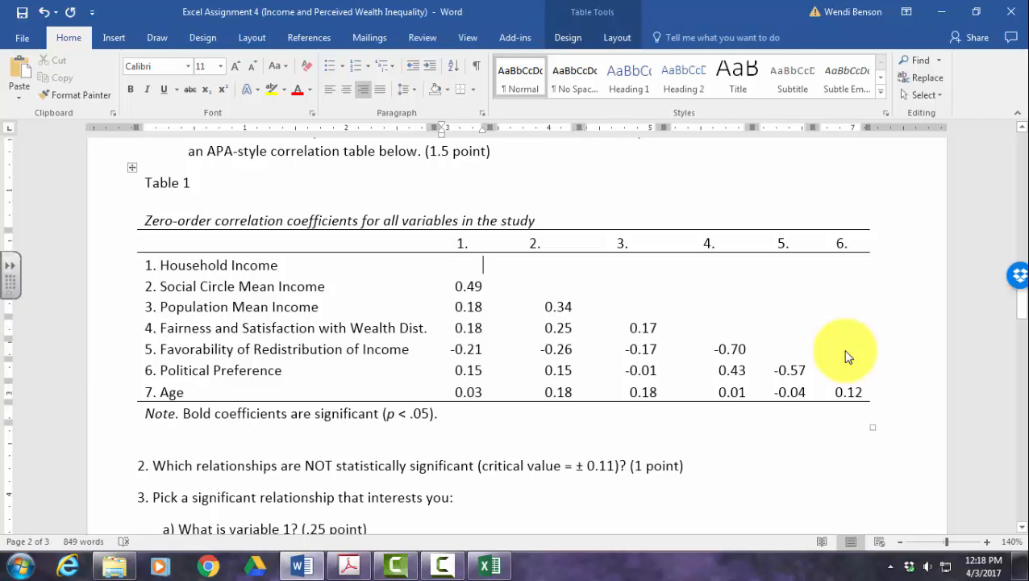
type("---")
key("Right")
key("Down")
type("---")
key("Right")
key("Down")
type("---")
key("Right")
key("Down")
type("--")
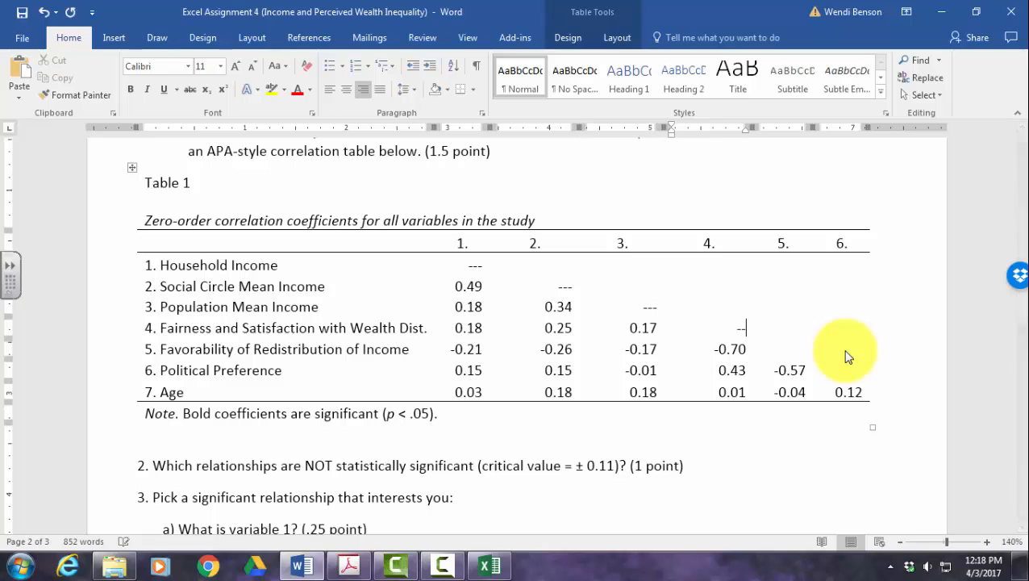
type("-")
key("Right")
key("Down")
type("---")
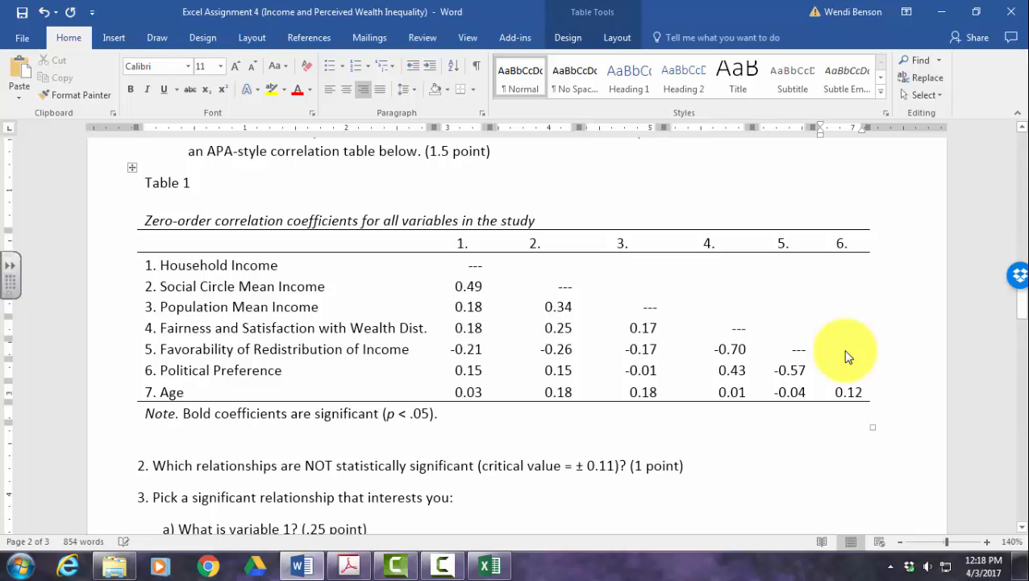
key("Right")
key("Down")
type("---")
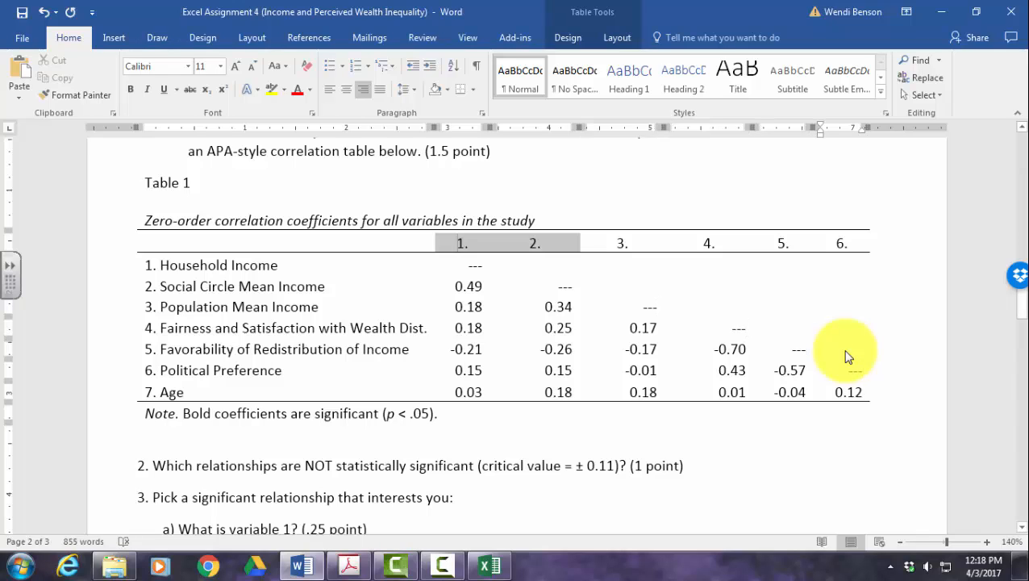
Step: Center the column numbers, coefficients and diagonal dashes horizontally and vertically in their cells
key("shift+Right")
key("shift+Down")
key("shift+Right")
key("shift+Down")
key("shift+Right")
key("shift+Down")
key("shift+Down")
key("shift+Down")
key("shift+Down")
key("shift+Down")
key("shift+Right")
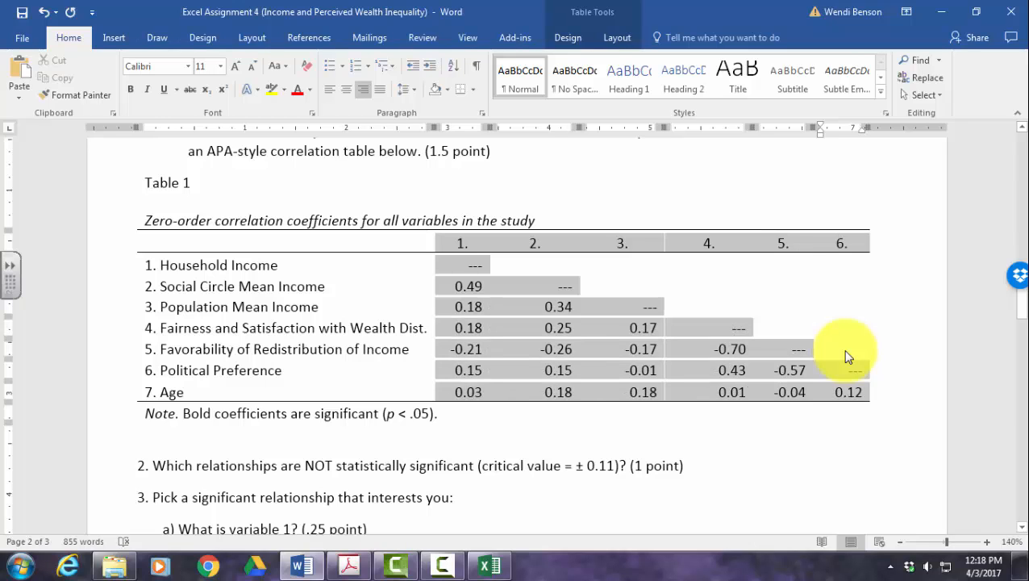
left_click(617, 38)
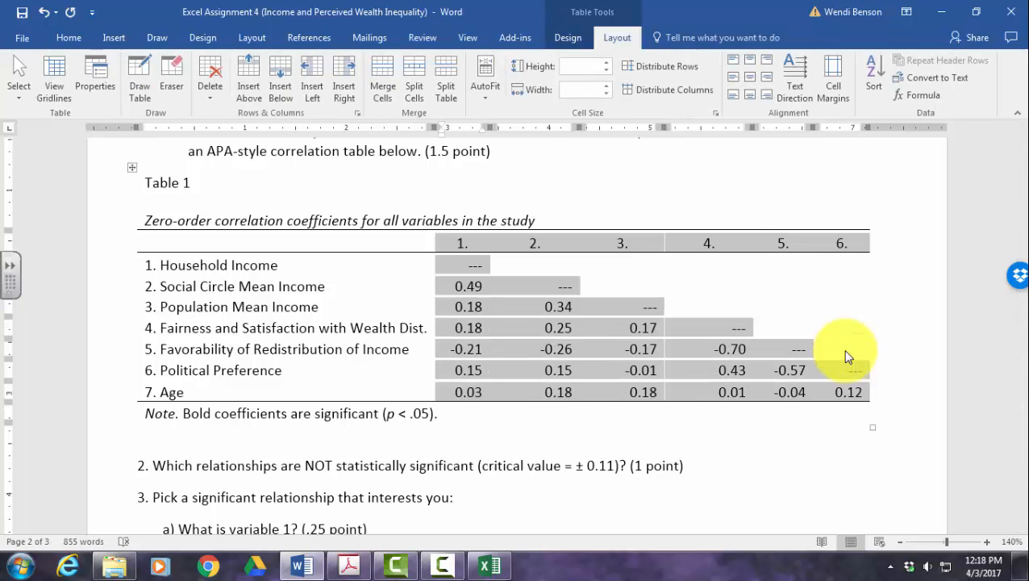
left_click(750, 76)
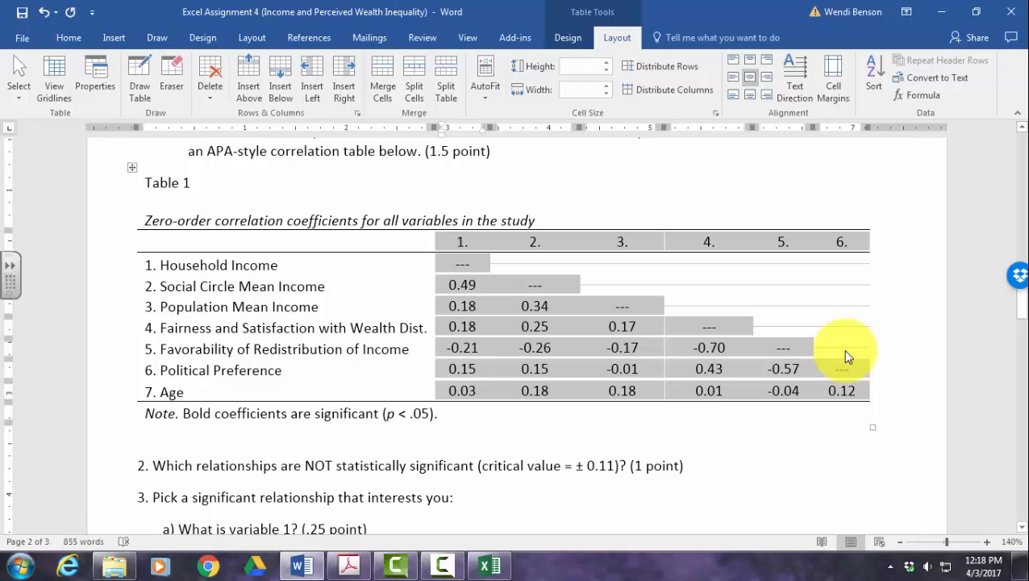
left_click(163, 434)
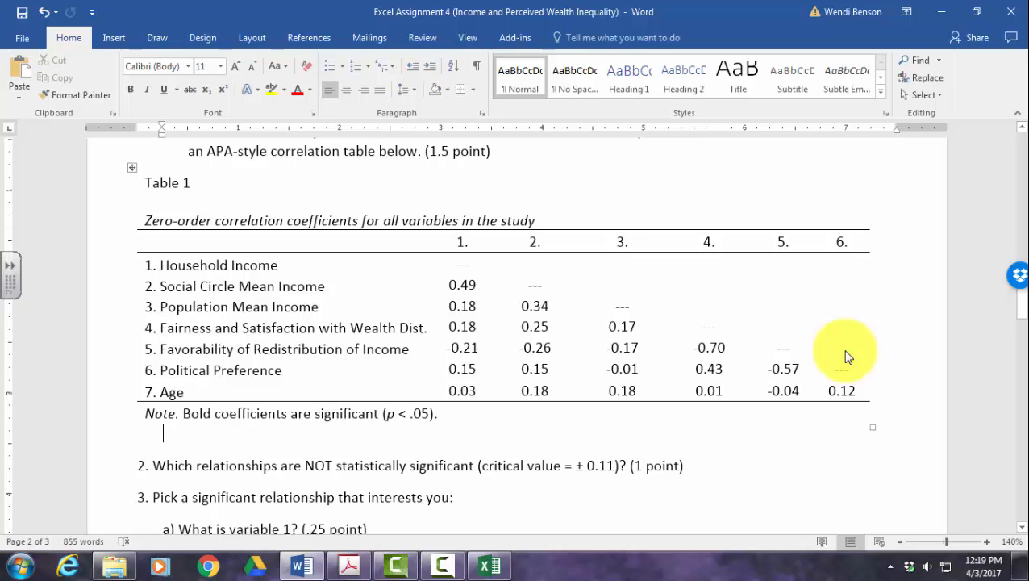
Step: Bold the 0.49 coefficient between Household Income and Social Circle Mean Income to mark it as significant
left_click_drag(449, 285, 475, 286)
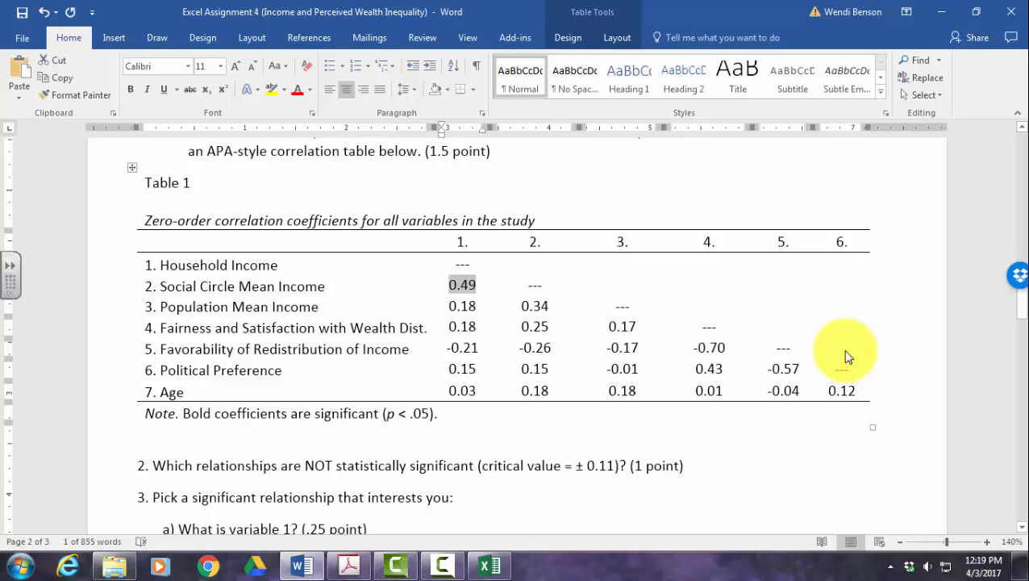
key("ctrl+b")
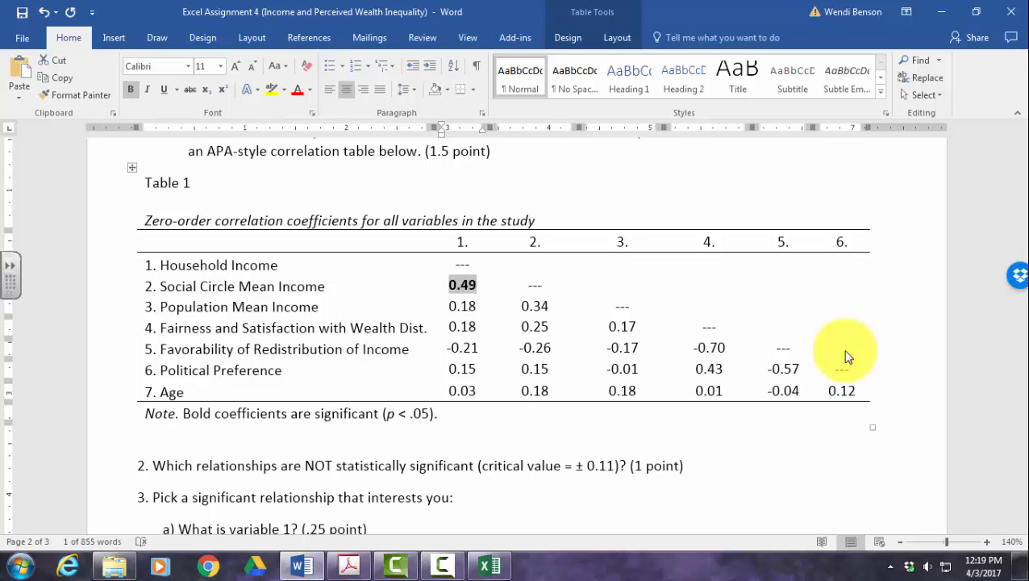
key("Down")
key("Down")
key("Down")
key("Down")
key("Down")
key("Down")
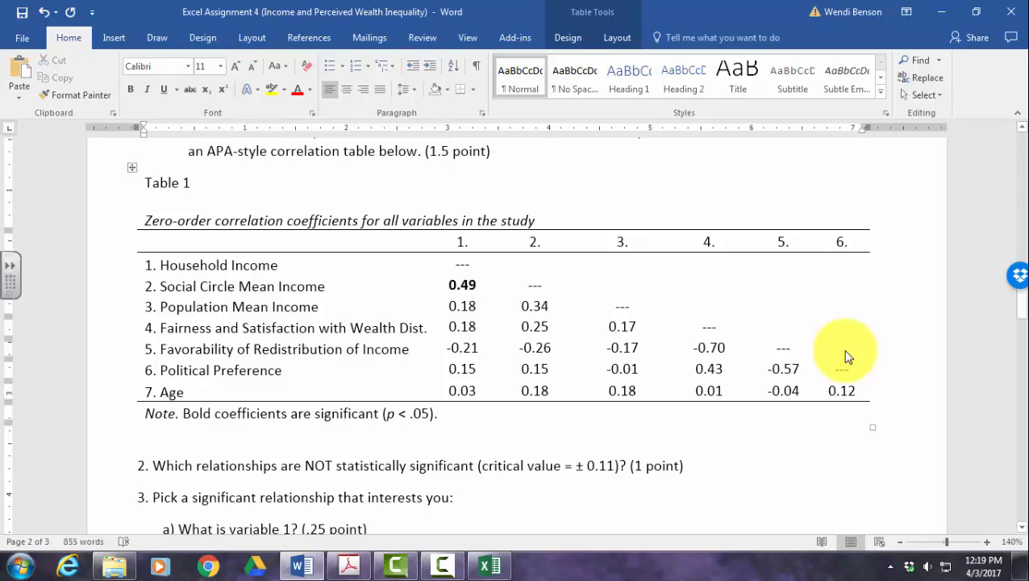
scroll(847, 357, "down", 3)
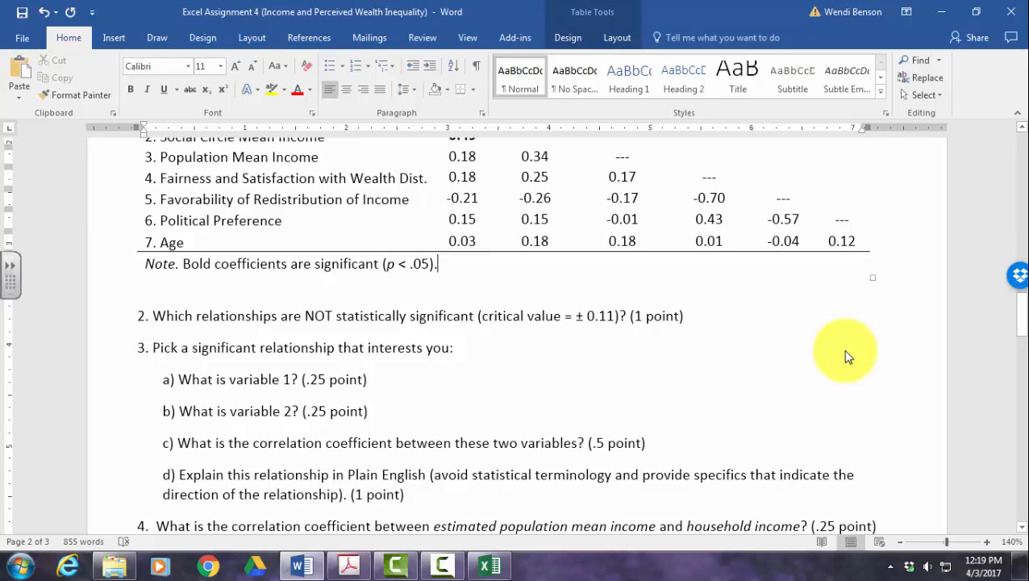
Step: Insert an empty answer line below question 2 and undo the automatic numbering applied to it
key("Down")
key("Down")
key("End")
key("Return")
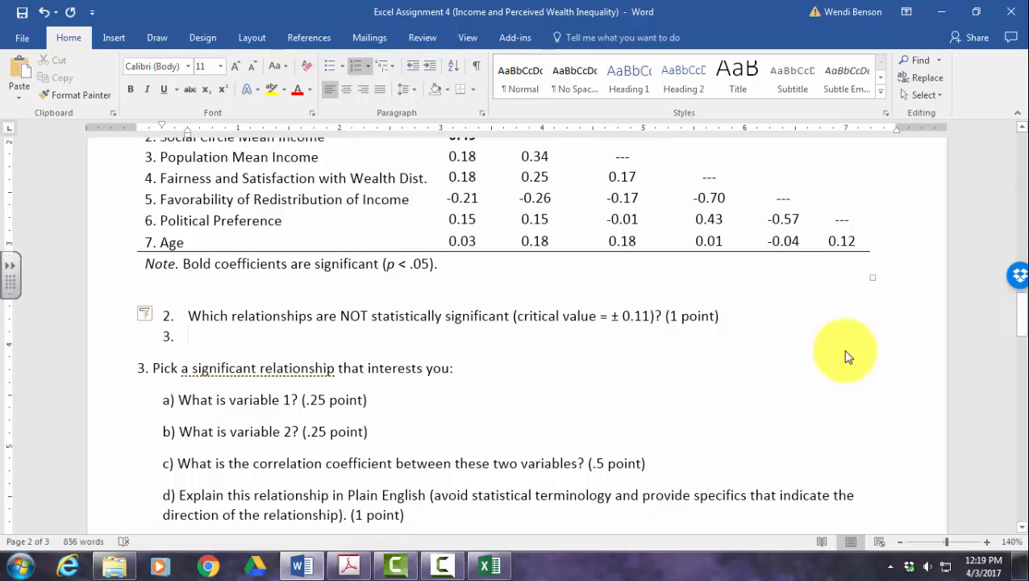
key("alt+shift+F10")
key("Down")
key("Down")
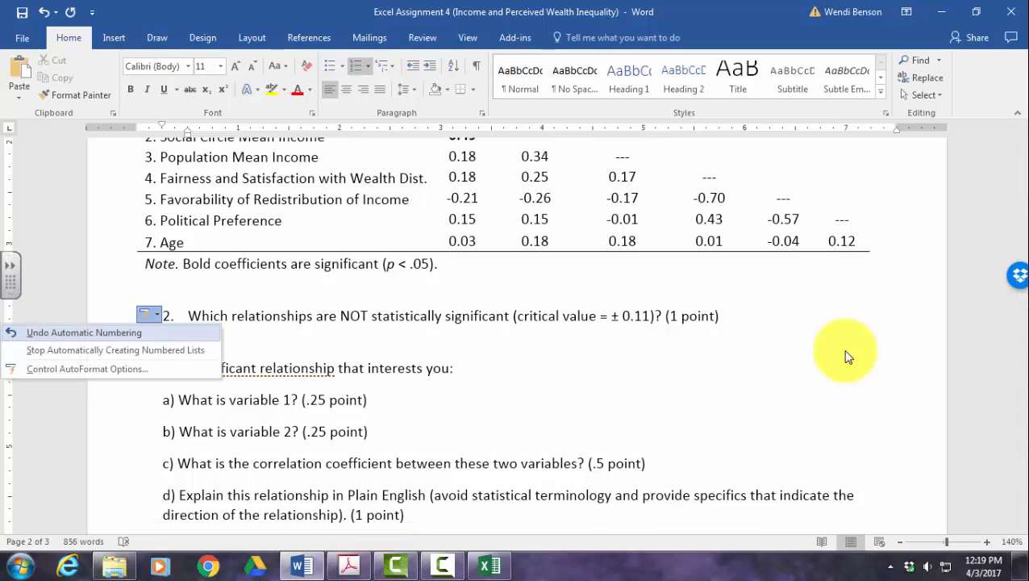
key("Return")
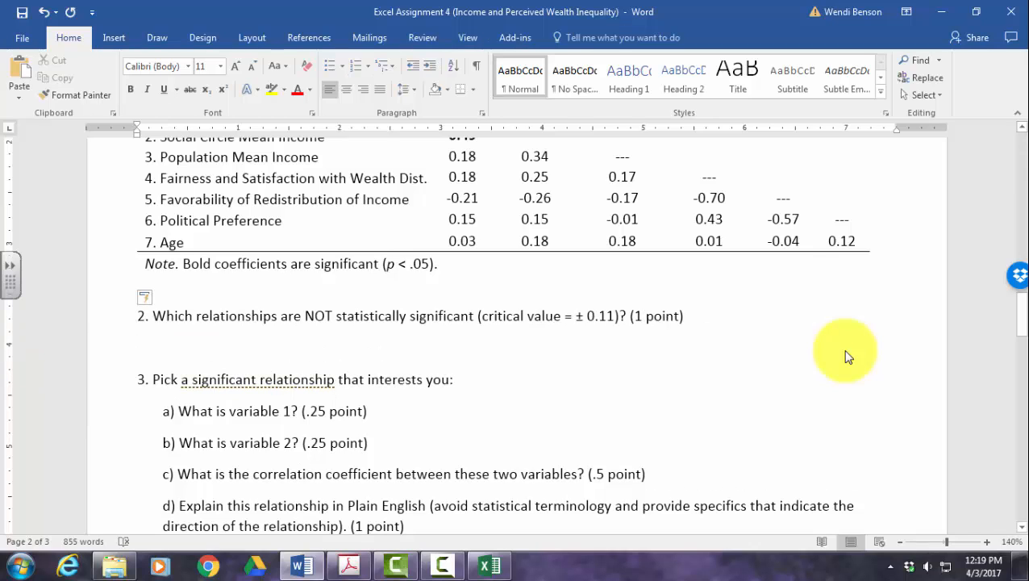
Step: Review the Age and Household Income coefficient in the table and begin the answer under question 2 with "Age and"
scroll(847, 356, "up", 1)
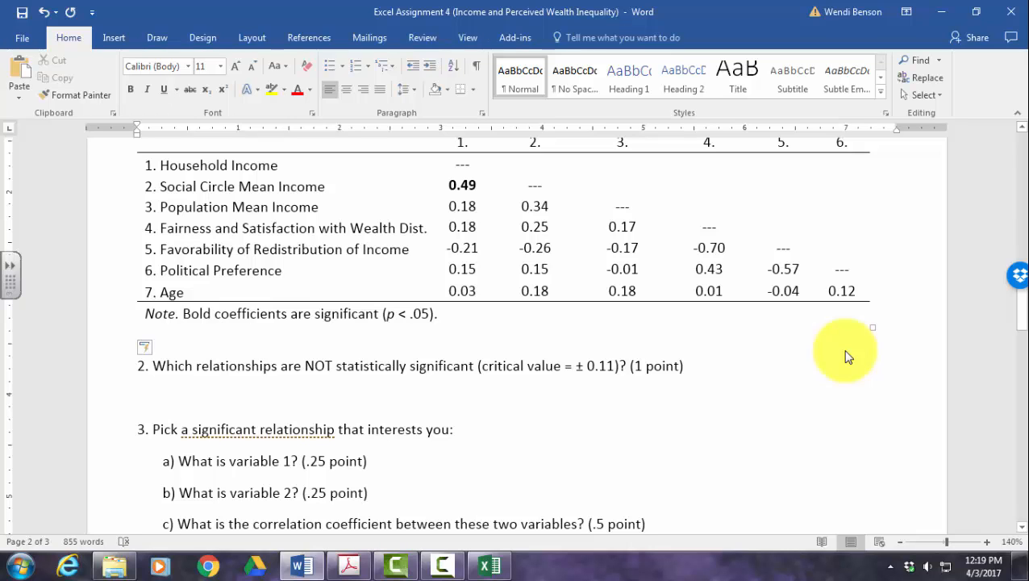
left_click_drag(476, 291, 448, 291)
scroll(846, 355, "up", 2)
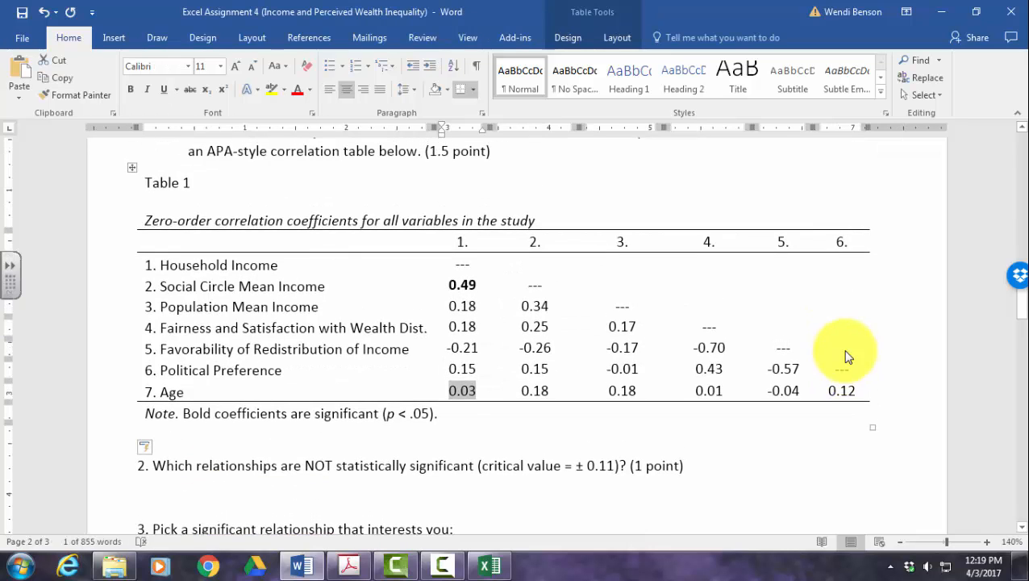
scroll(846, 356, "down", 1)
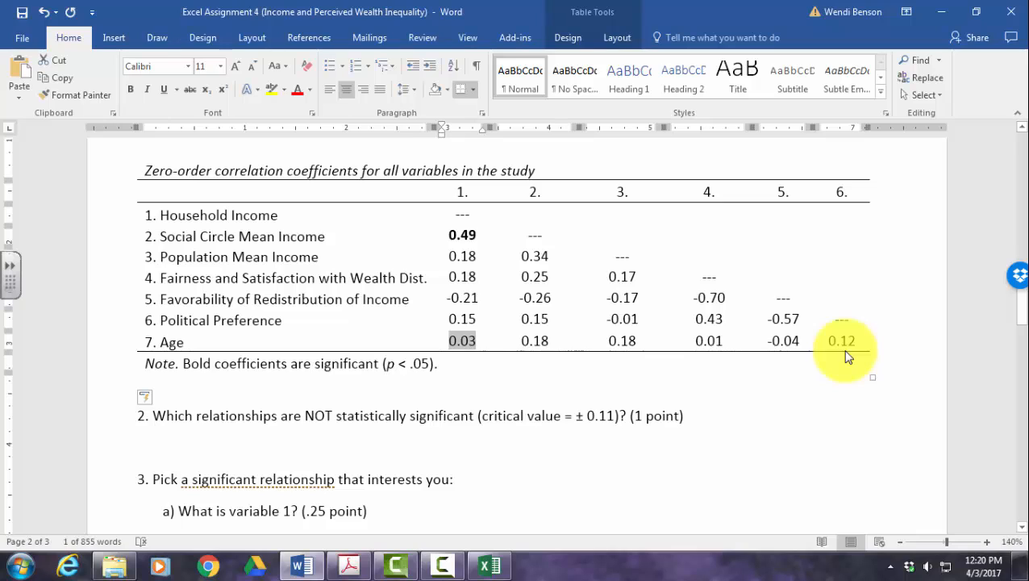
key("Down")
key("Down")
key("Down")
key("Down")
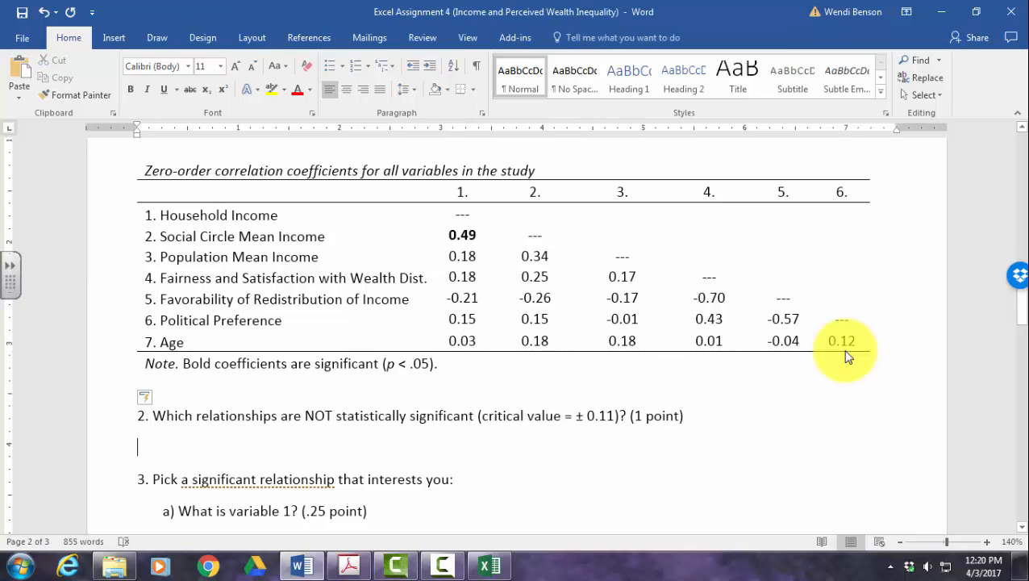
type("Age and H")
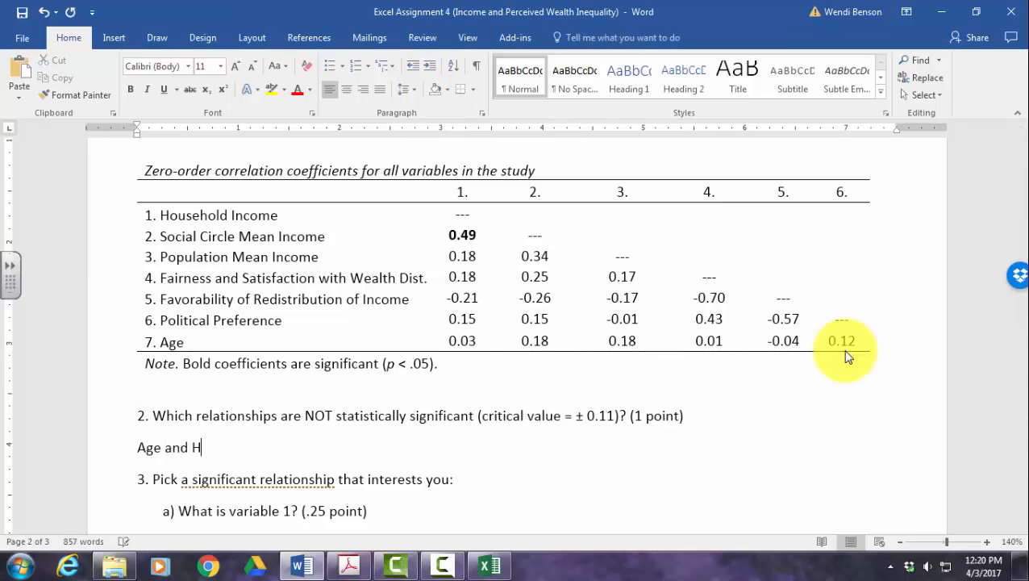
type("our")
key("BackSpace")
key("BackSpace")
key("BackSpace")
key("BackSpace")
key("BackSpace")
Step: Complete the question 2 answer with "Household Income" copied from the table's first row label
left_click_drag(278, 215, 160, 216)
key("ctrl+c")
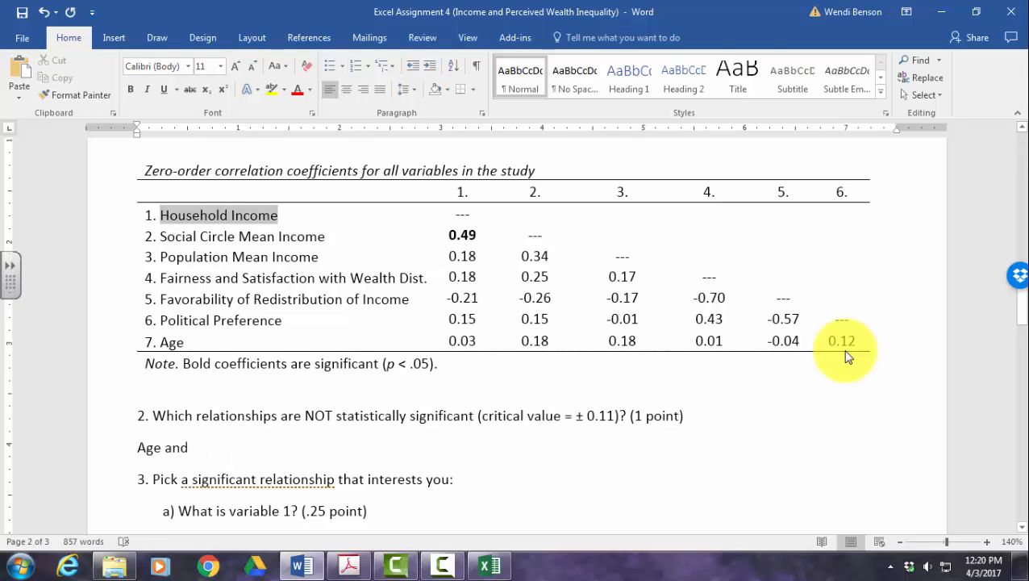
key("shift+F5")
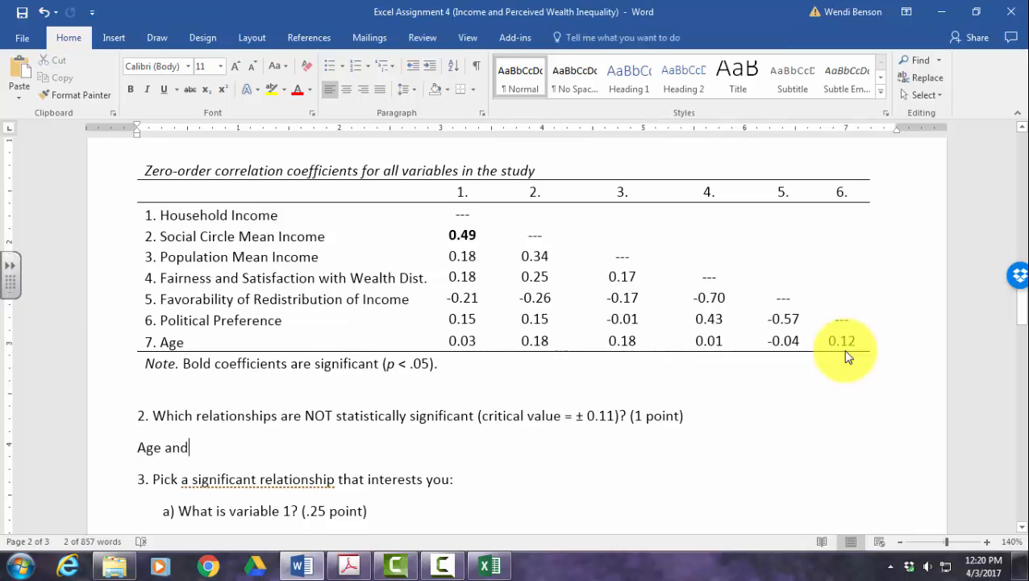
key("ctrl+v")
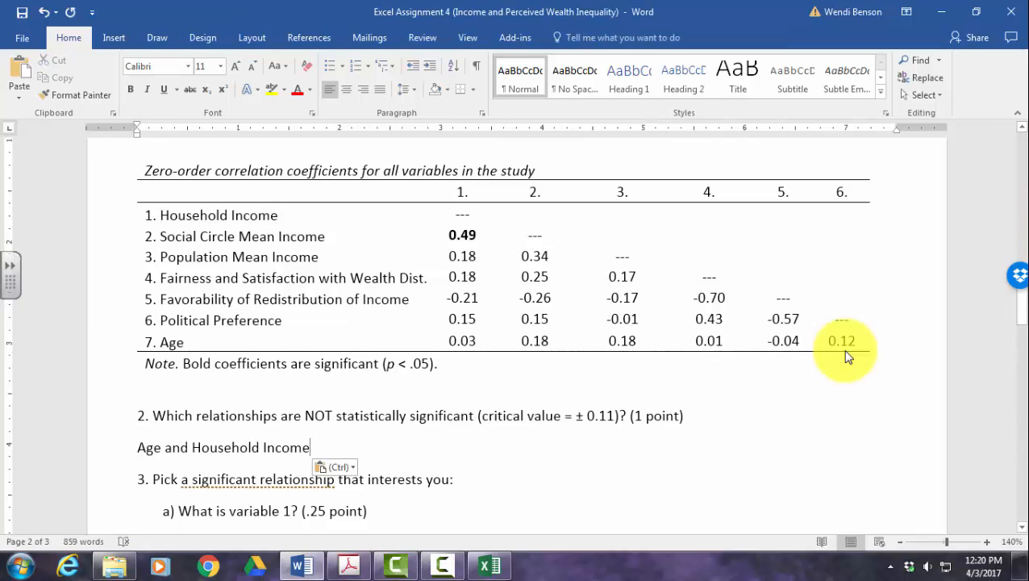
Step: Format the "Age and Household Income" answer as a bulleted list item and add an empty bullet below it
key("shift+Home")
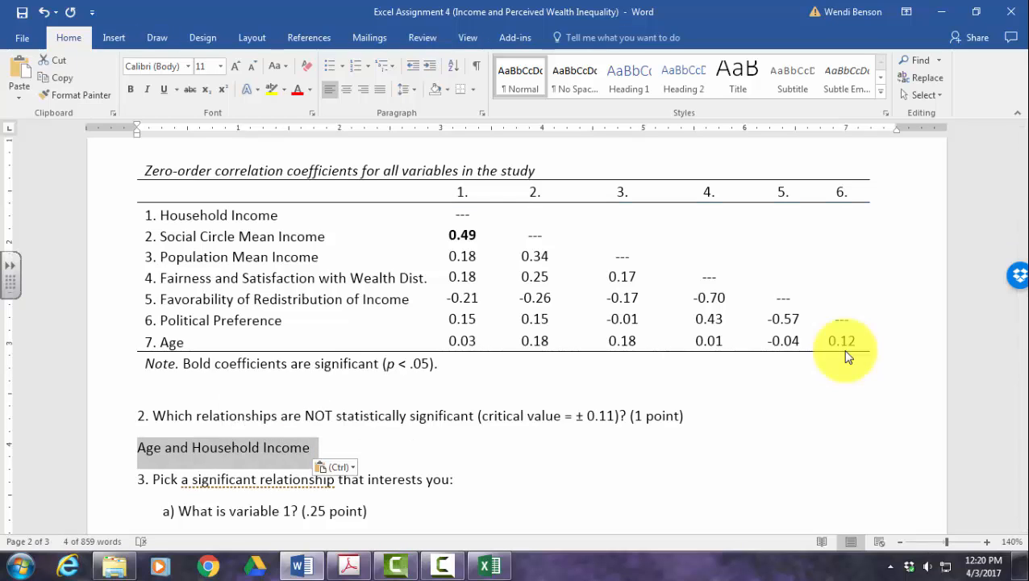
key("ctrl+shift+l")
key("End")
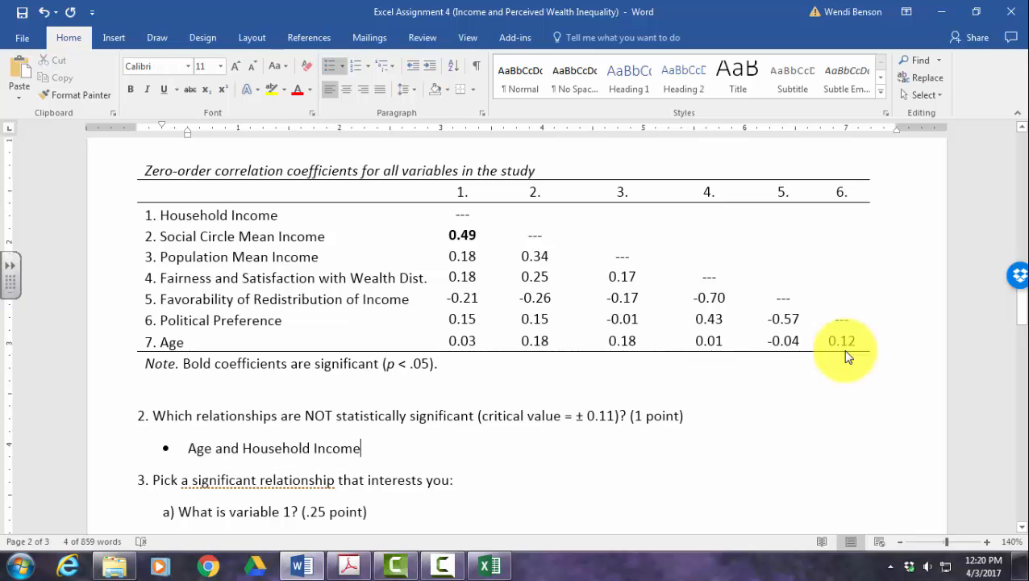
key("Return")
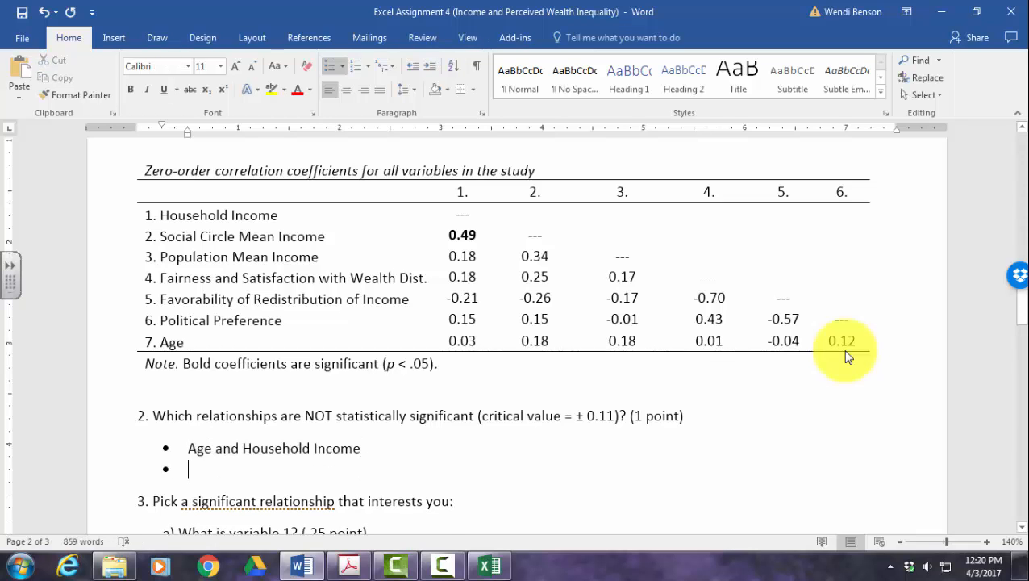
Step: Examine the remaining correlation and regression questions against the coefficients in Table 1
scroll(847, 356, "down", 3)
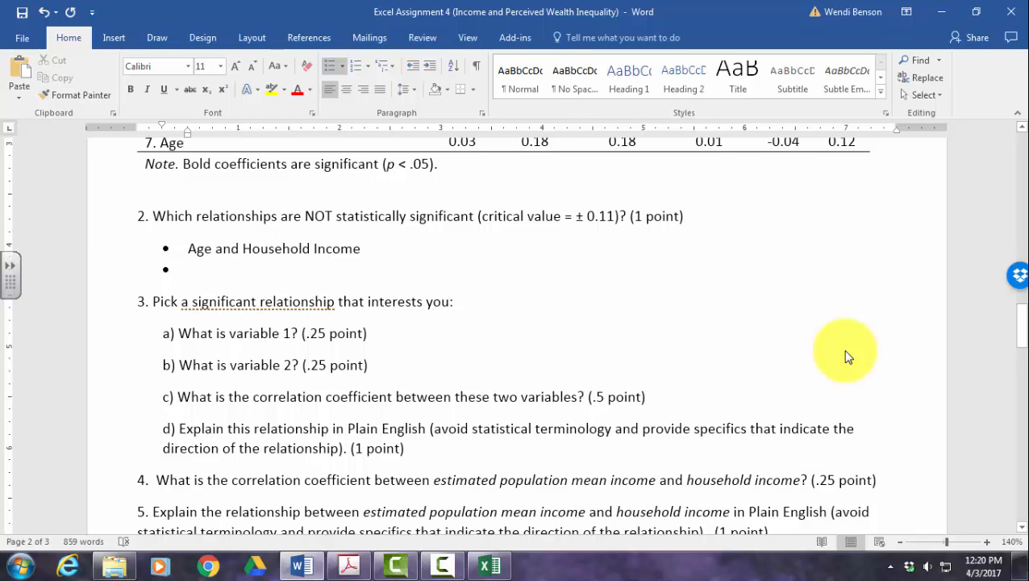
scroll(846, 357, "up", 3)
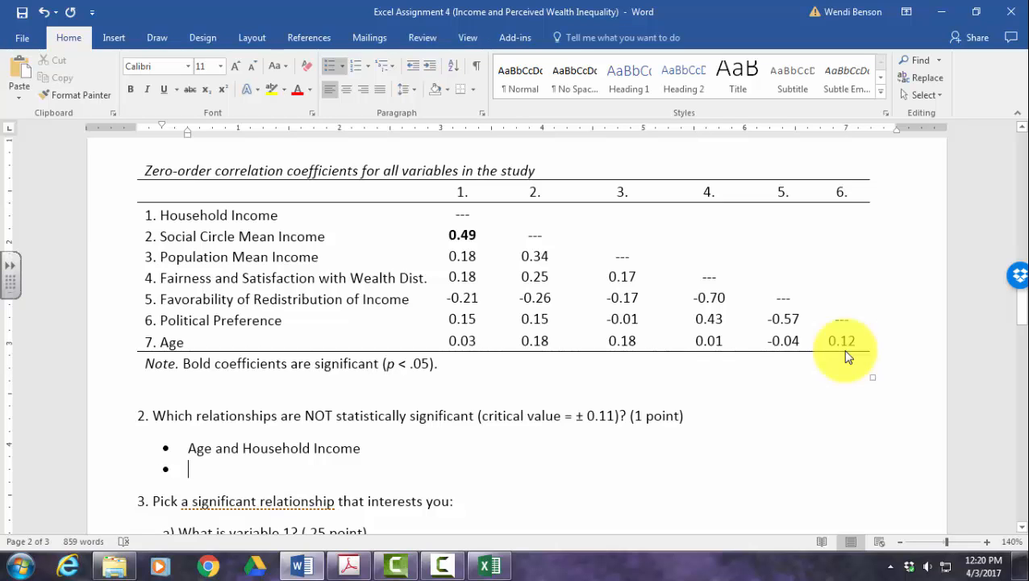
scroll(847, 356, "down", 4)
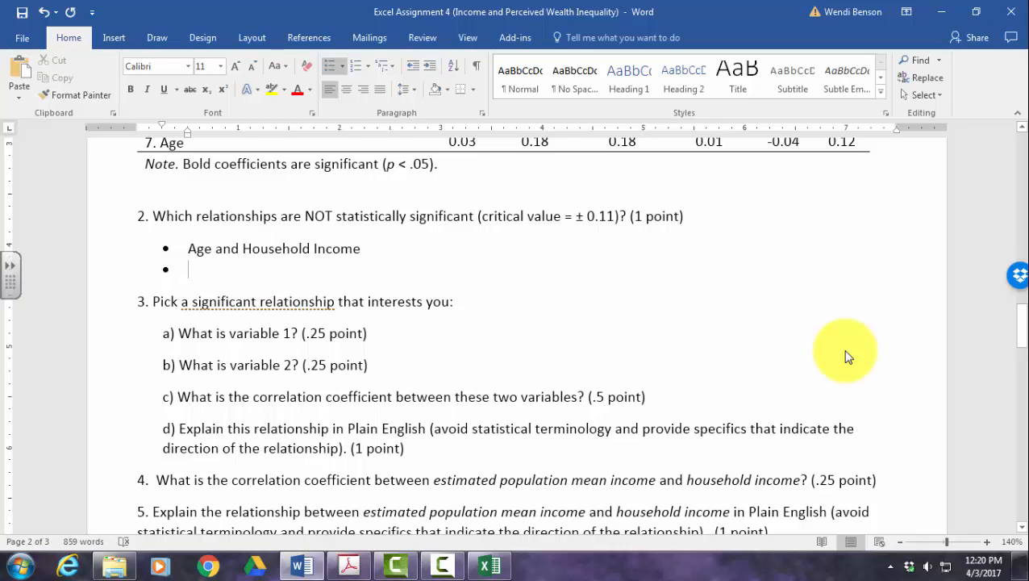
scroll(846, 356, "up", 4)
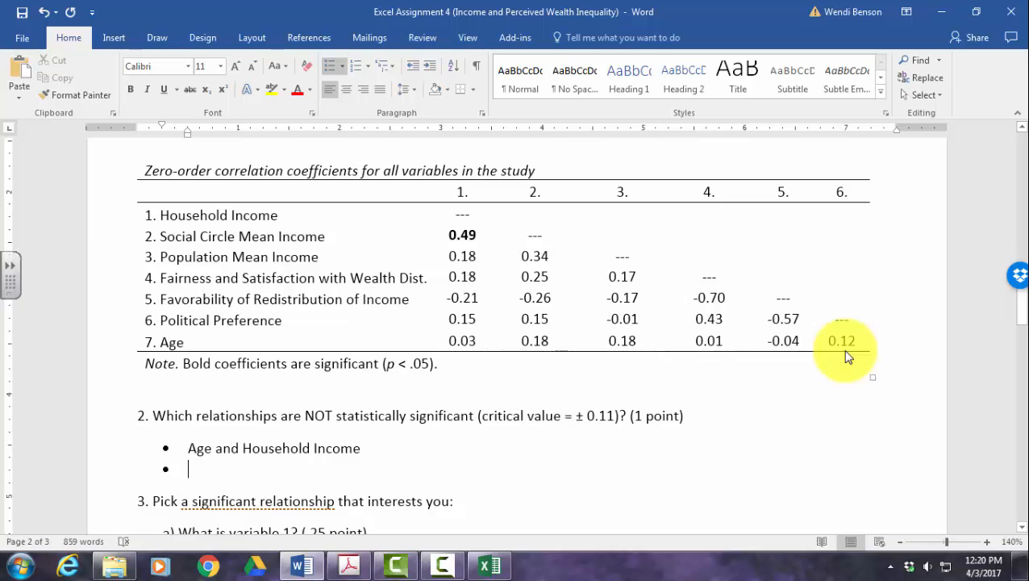
scroll(846, 356, "down", 6)
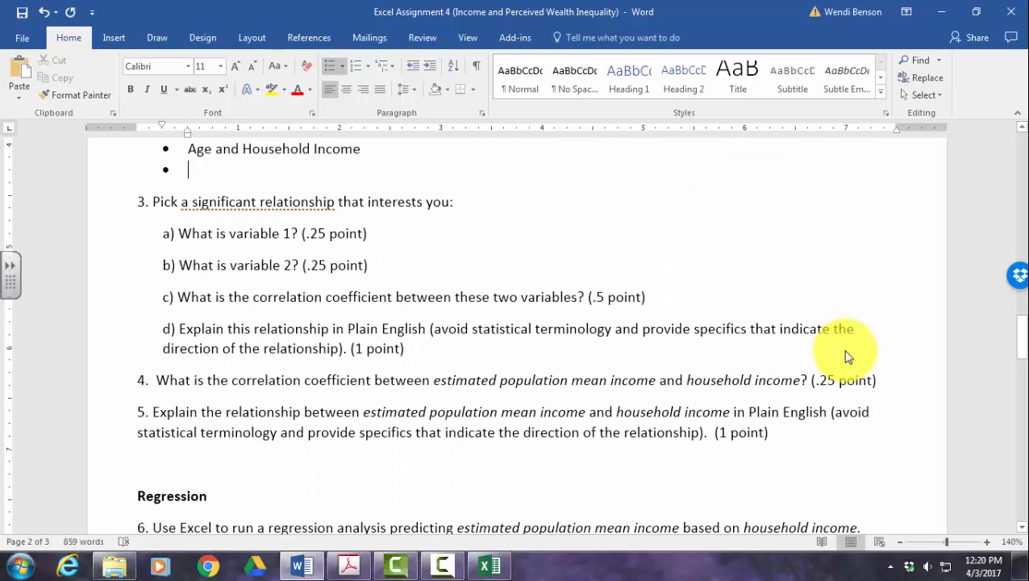
scroll(847, 356, "up", 6)
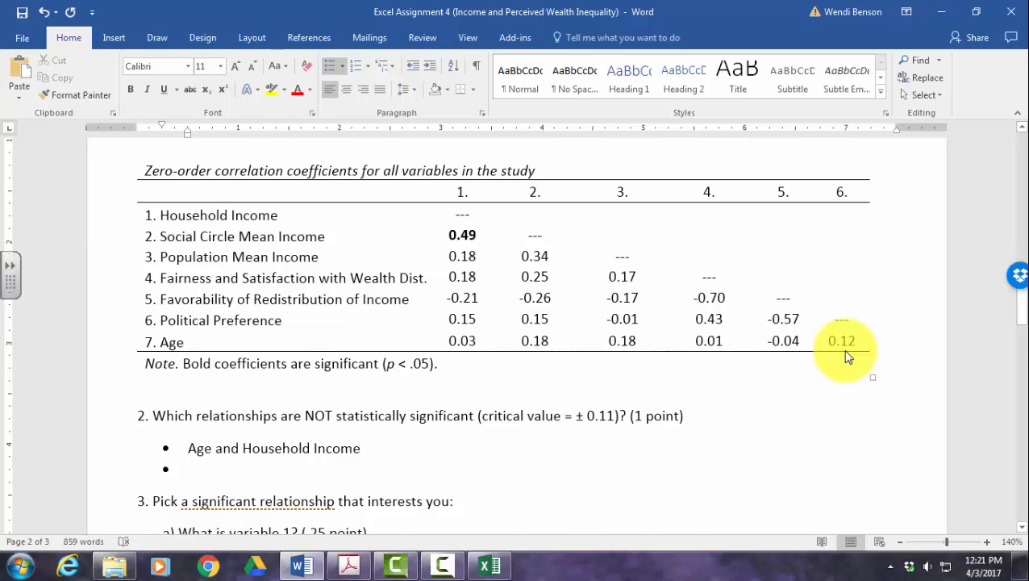
scroll(847, 356, "down", 3)
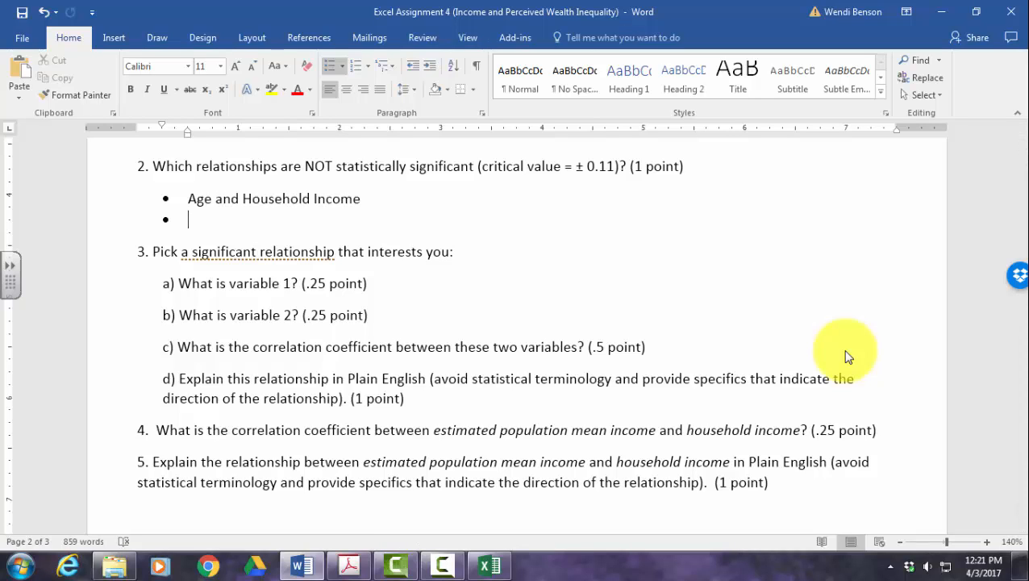
scroll(847, 356, "up", 5)
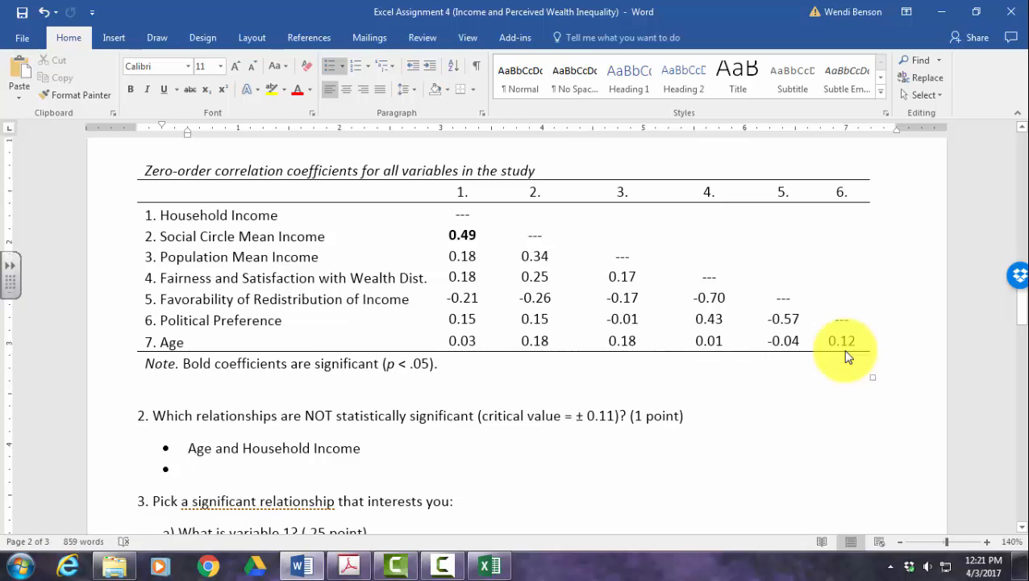
scroll(846, 356, "down", 3)
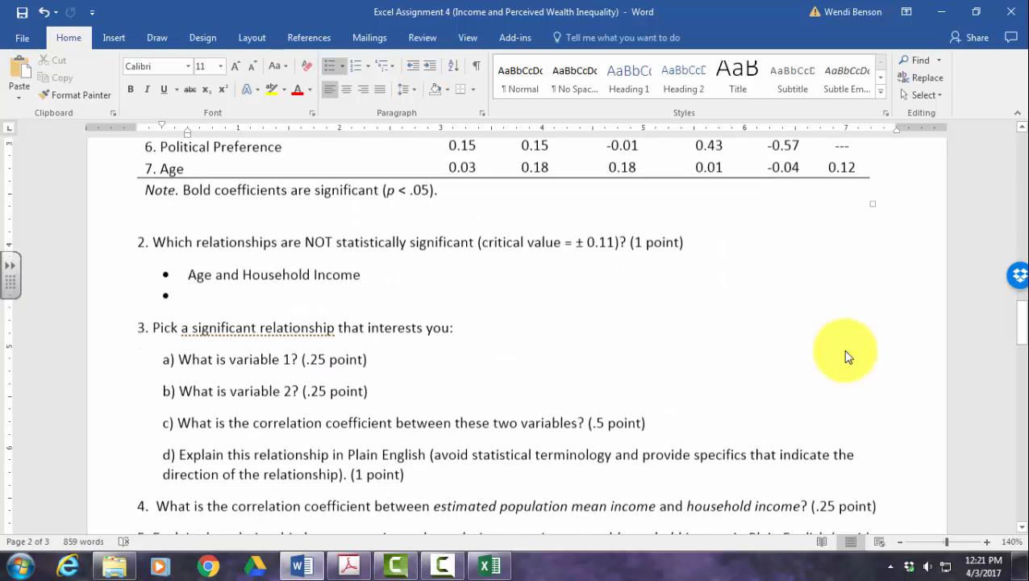
scroll(846, 357, "down", 5)
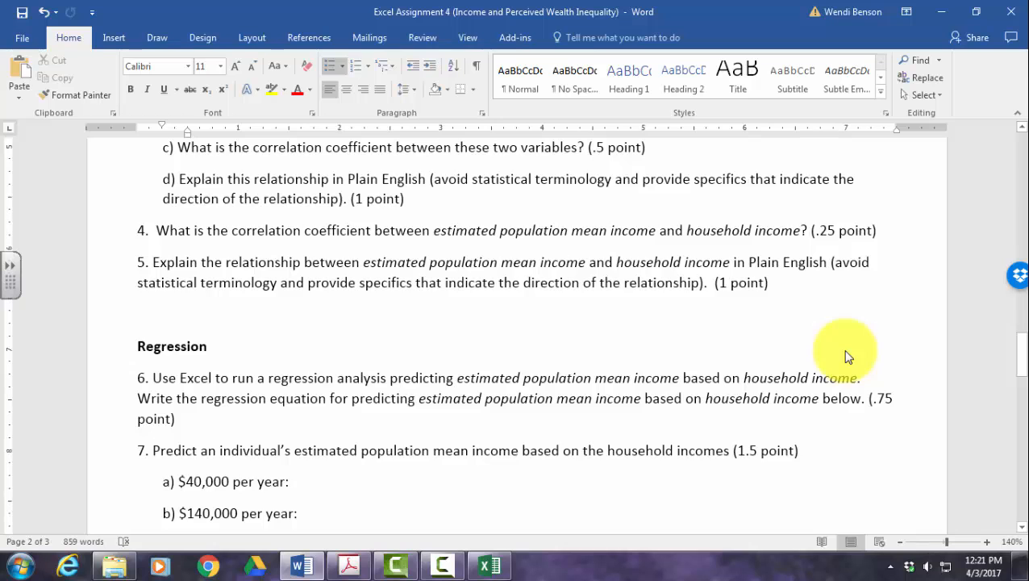
scroll(847, 356, "up", 8)
scroll(847, 356, "up", 1)
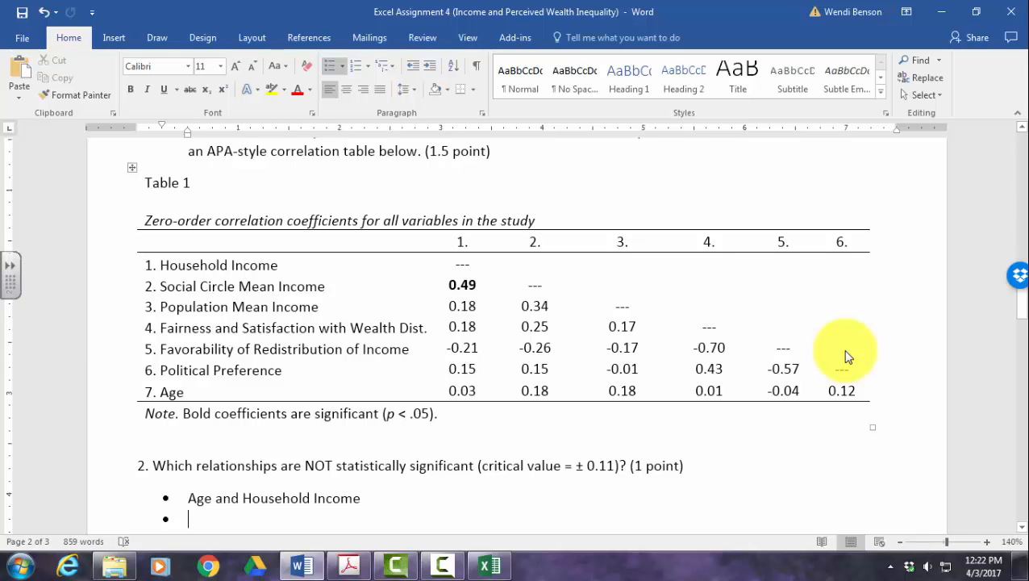
scroll(847, 356, "down", 4)
scroll(847, 356, "down", 4)
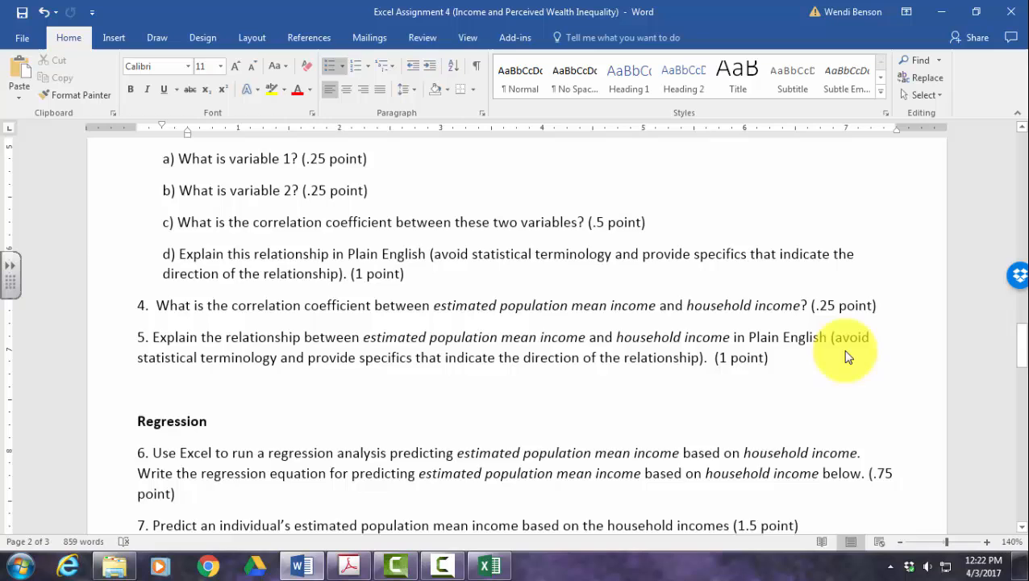
scroll(846, 356, "up", 4)
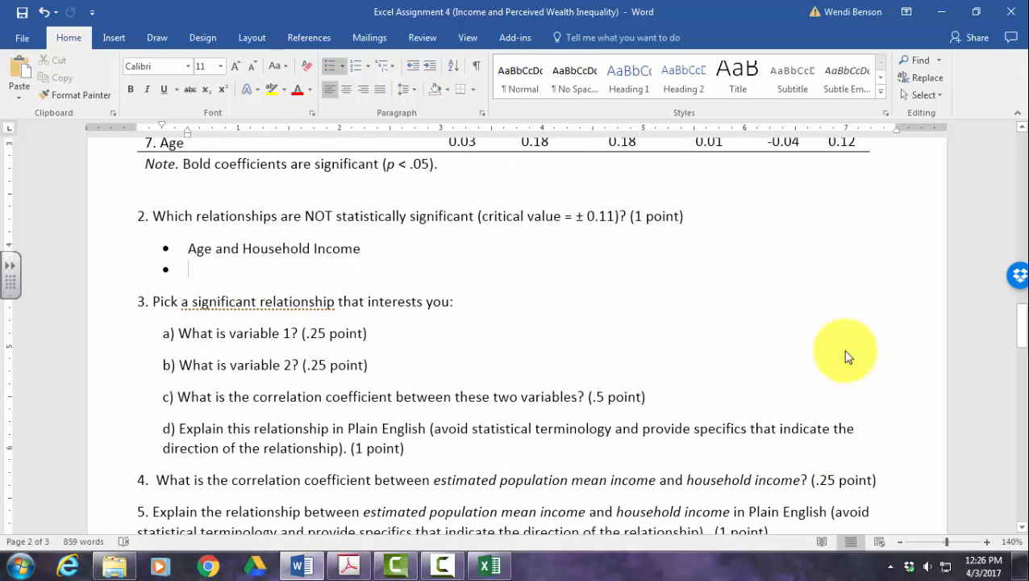
scroll(847, 356, "up", 4)
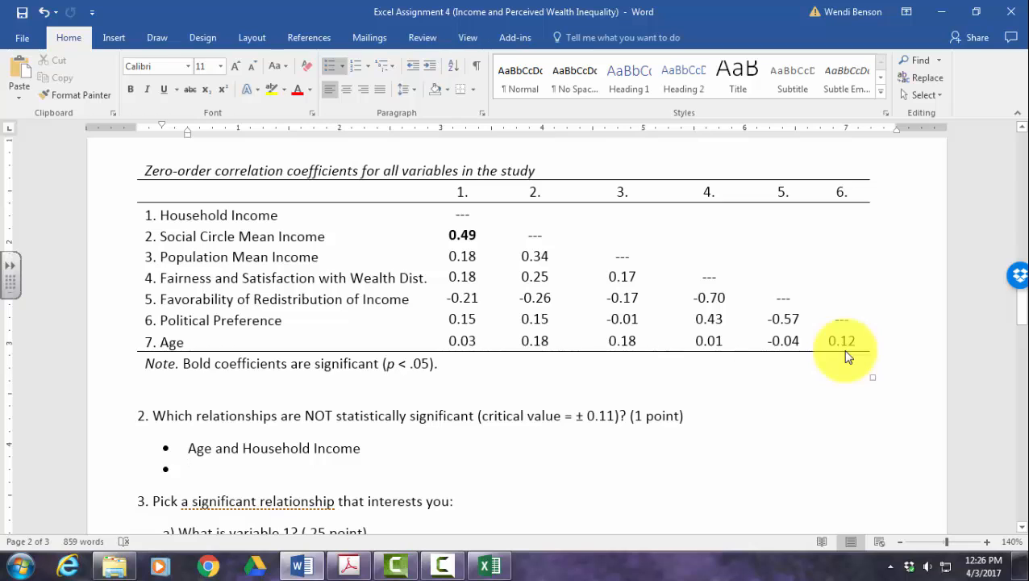
Step: Arrange the article PDF in Adobe Acrobat and the Word assignment document side by side, each filling half the screen
key("super+Down")
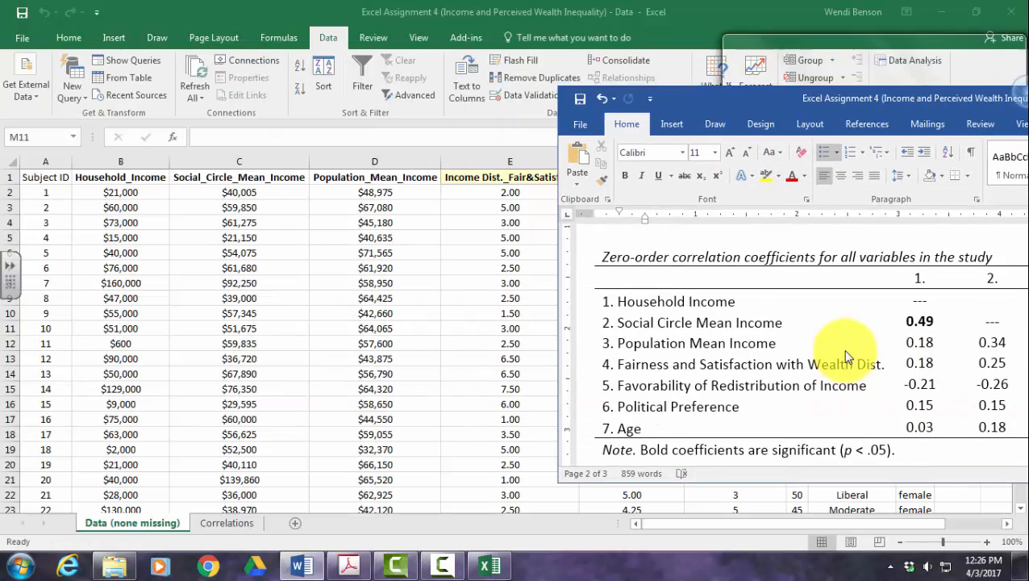
key("super+Right")
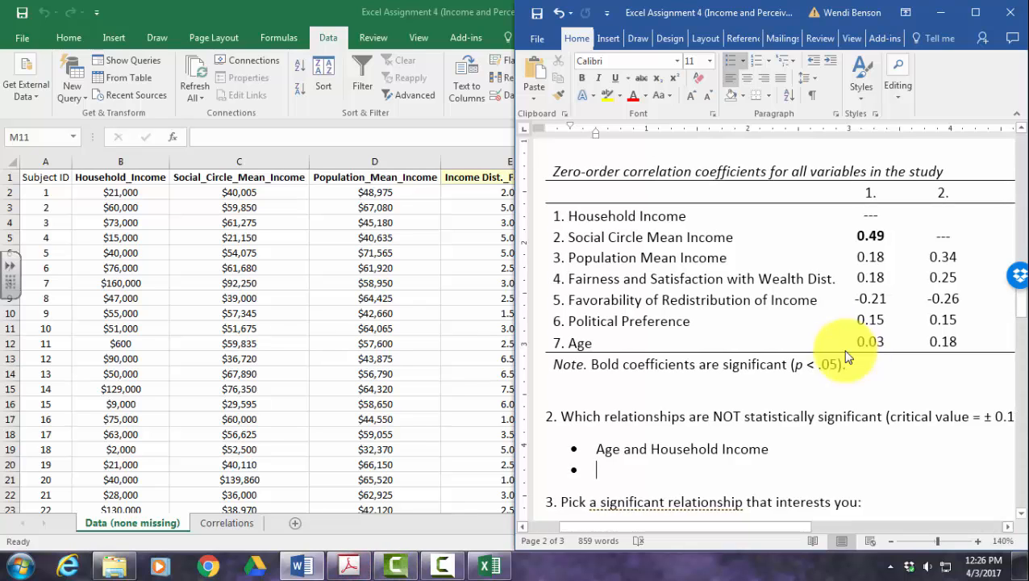
key("alt+Tab")
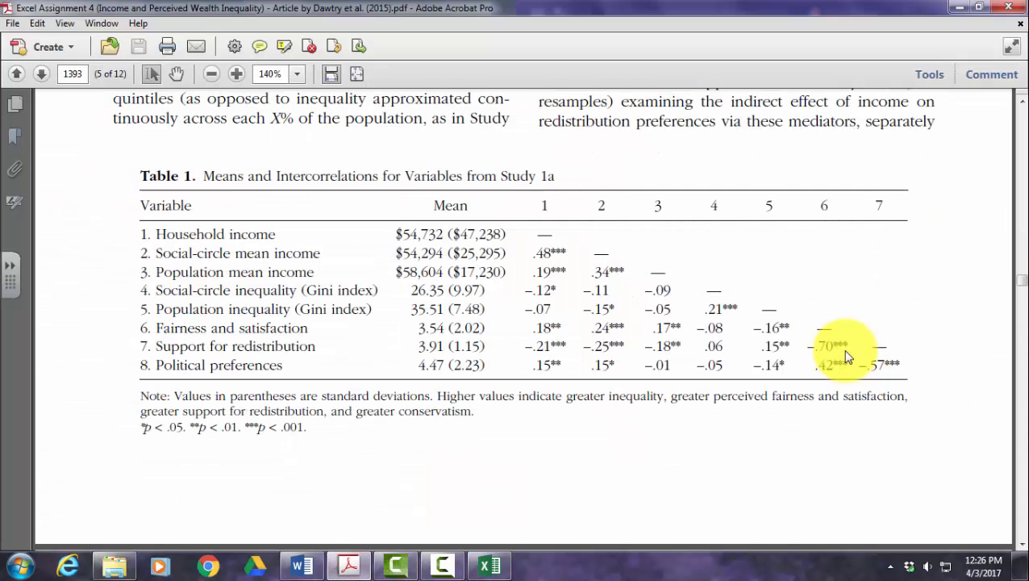
key("super+Left")
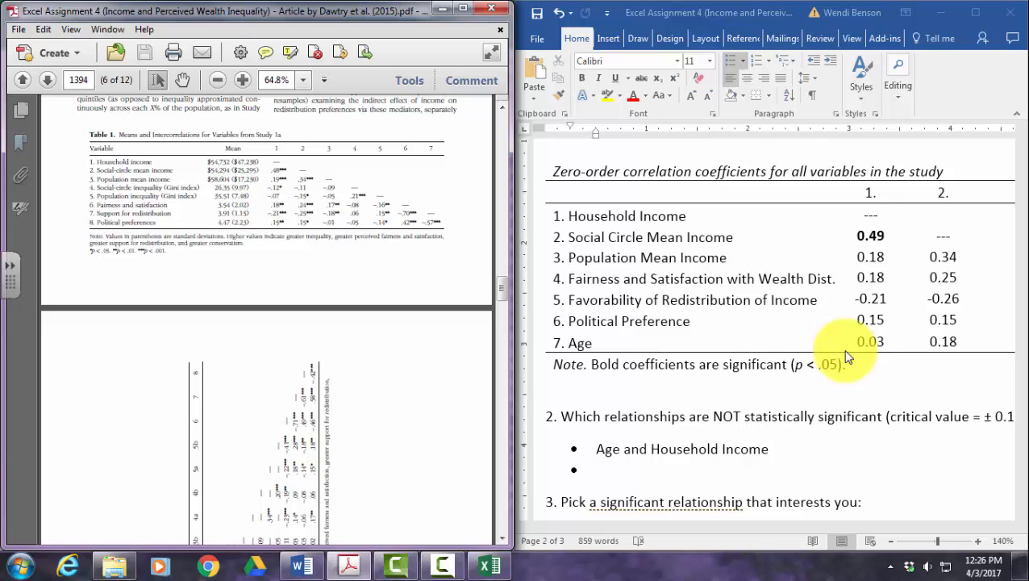
Step: Compare the household income and social-circle correlations in the article's Table 1 with the coefficients in the Word assignment table
key("ctrl+1")
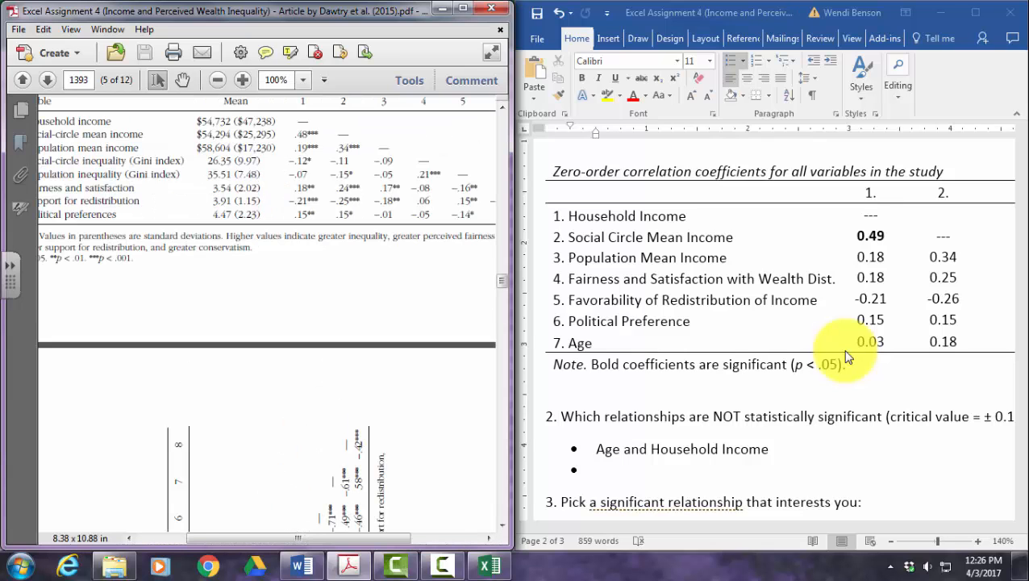
key("ctrl+plus")
key("Left")
key("Left")
key("Left")
key("Left")
key("Left")
key("Left")
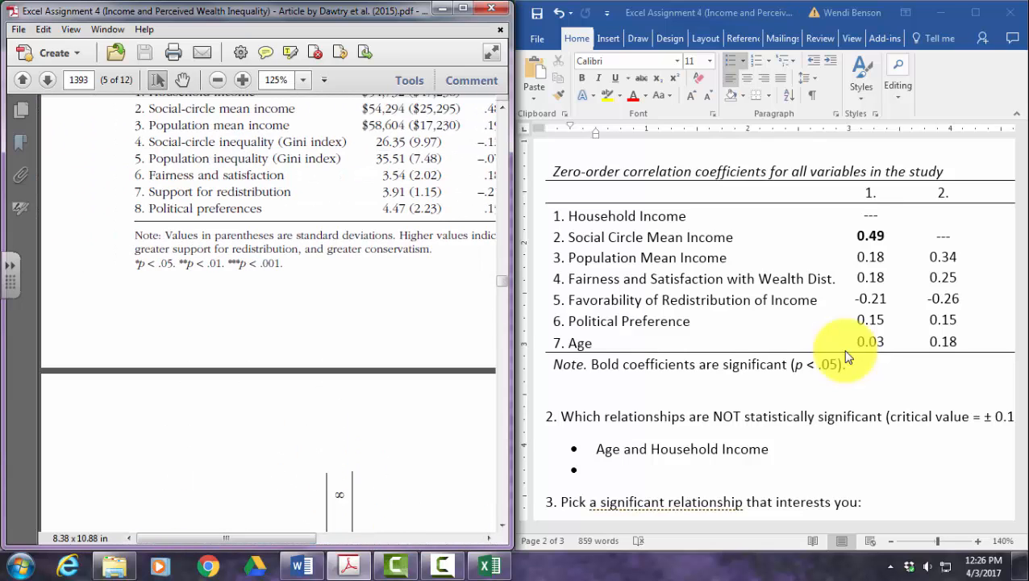
key("Up")
key("Up")
key("Up")
key("Up")
key("Up")
key("Up")
key("Up")
key("Up")
key("Up")
key("Up")
key("Up")
key("Up")
key("Up")
key("Up")
key("Up")
key("Up")
key("Up")
key("Up")
key("Up")
key("Up")
key("Up")
key("Up")
key("Up")
key("Up")
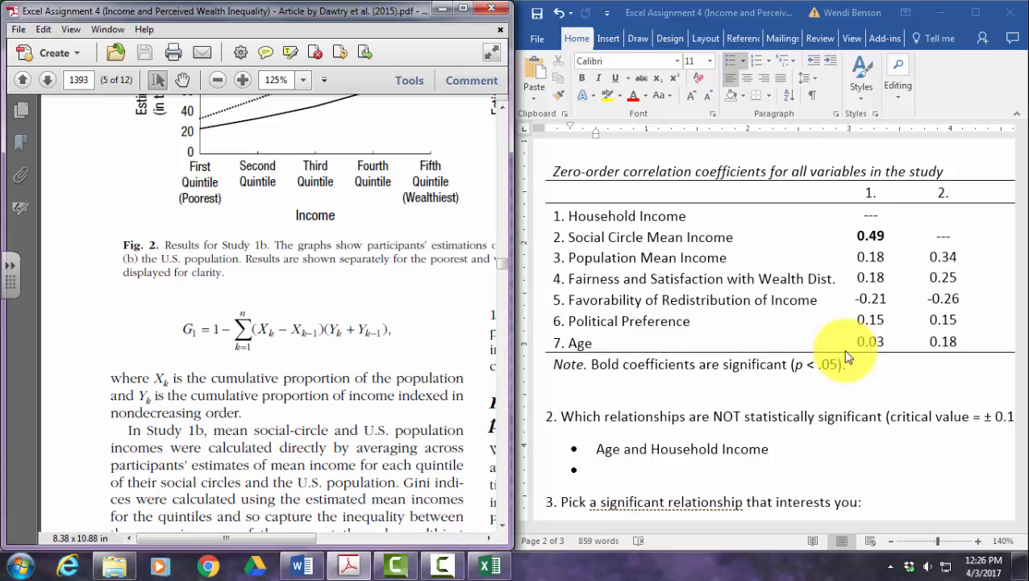
key("Down")
key("Down")
key("Down")
key("Down")
key("Down")
key("Down")
key("Down")
key("Down")
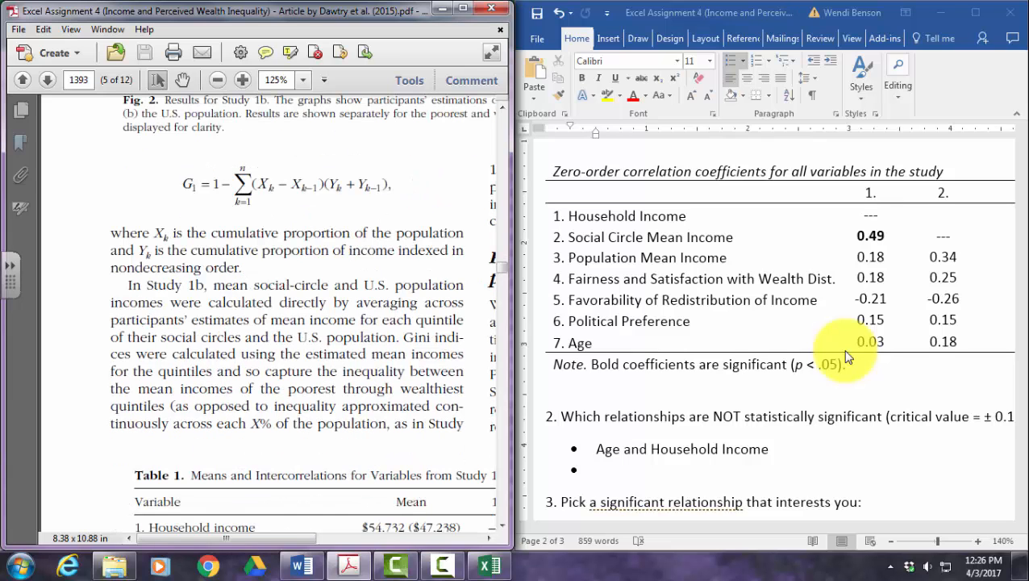
key("Down")
key("Down")
key("Down")
key("Down")
key("Down")
key("Down")
key("Down")
key("Down")
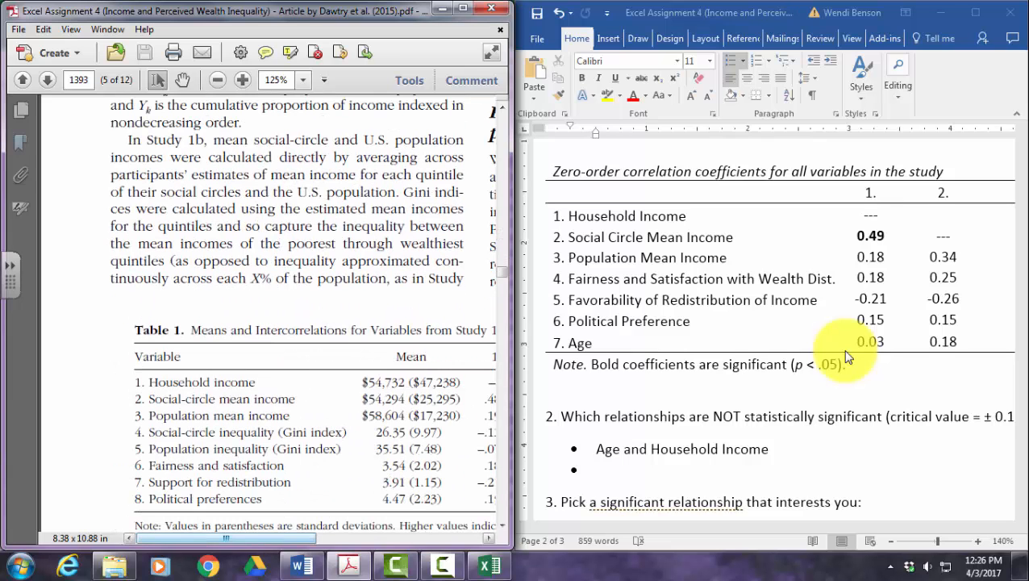
key("Right")
key("Right")
key("Right")
key("Right")
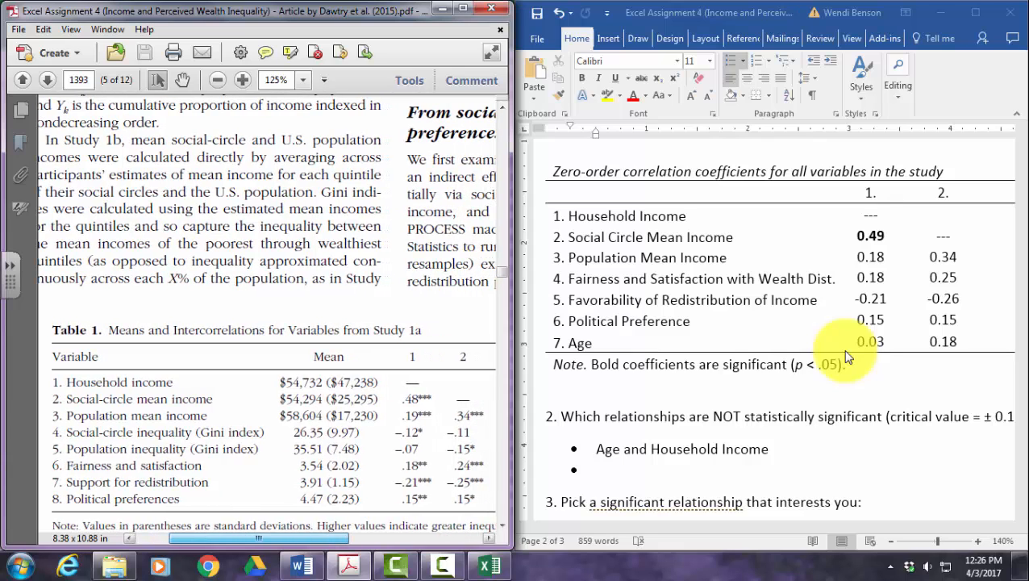
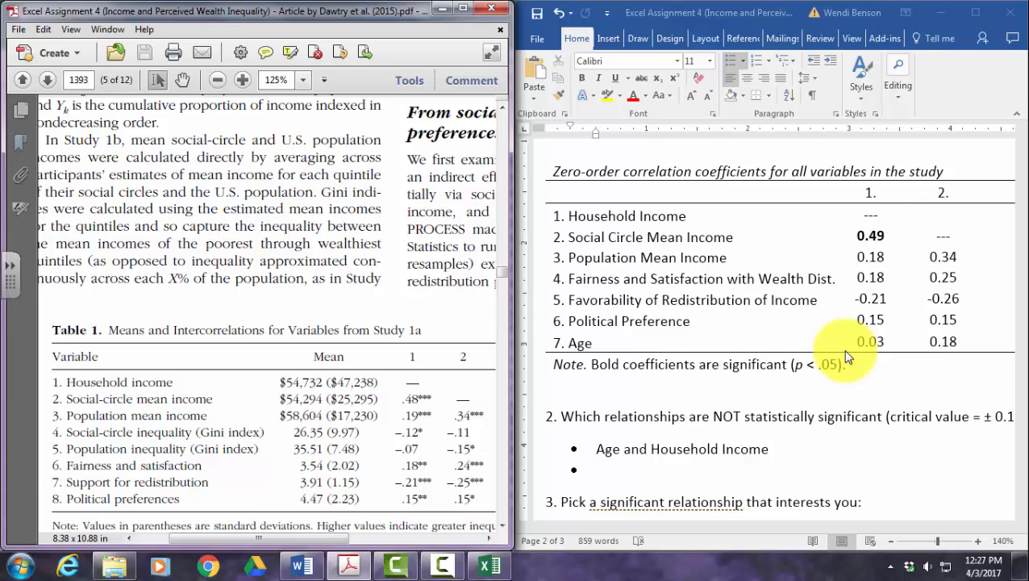
scroll(846, 351, "down", 1)
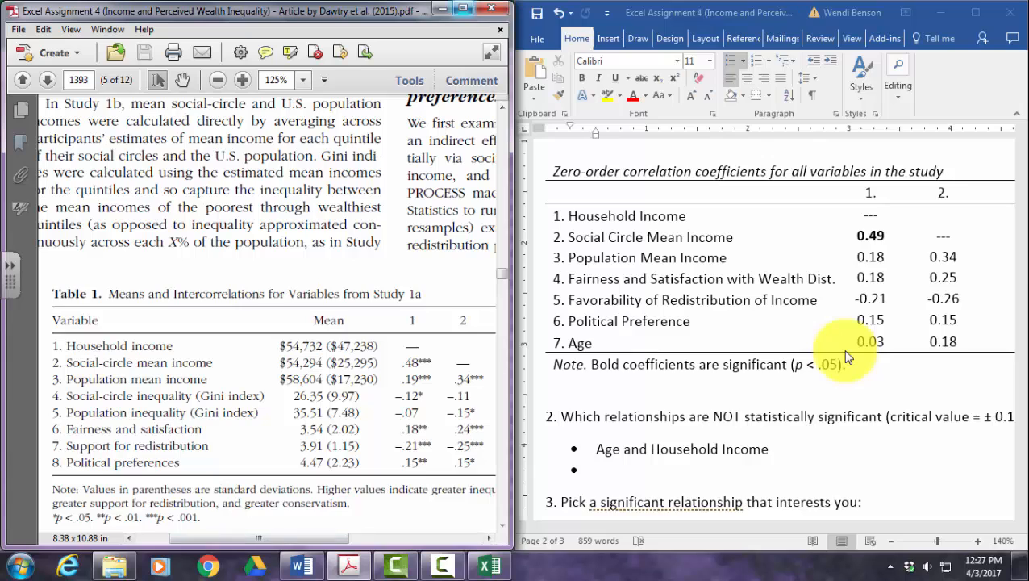
Step: Maximize the Word assignment and read regression questions 6 and 7 on predicting estimated population mean income from household income
key("super+Up")
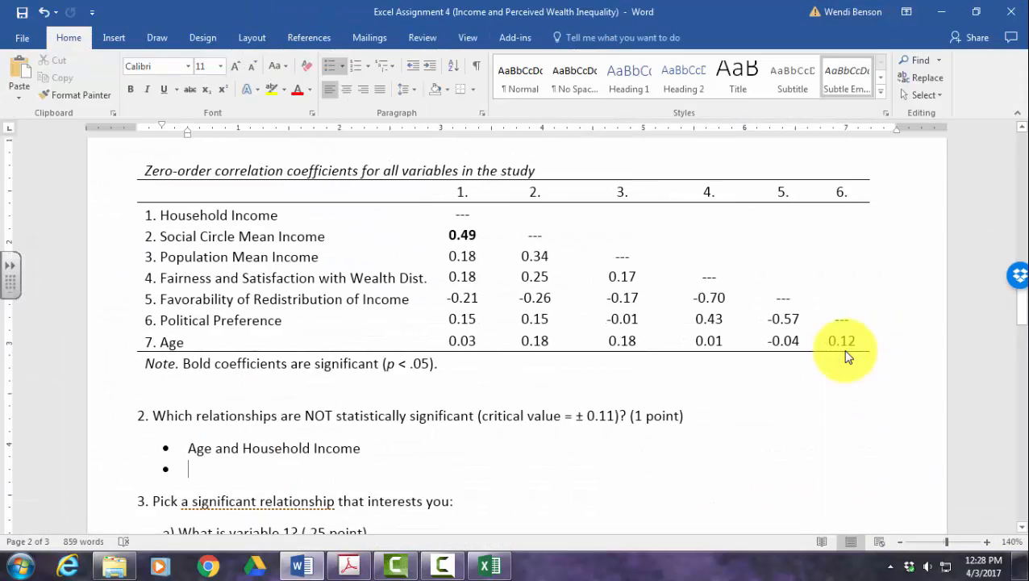
scroll(847, 357, "down", 8)
scroll(846, 357, "down", 1)
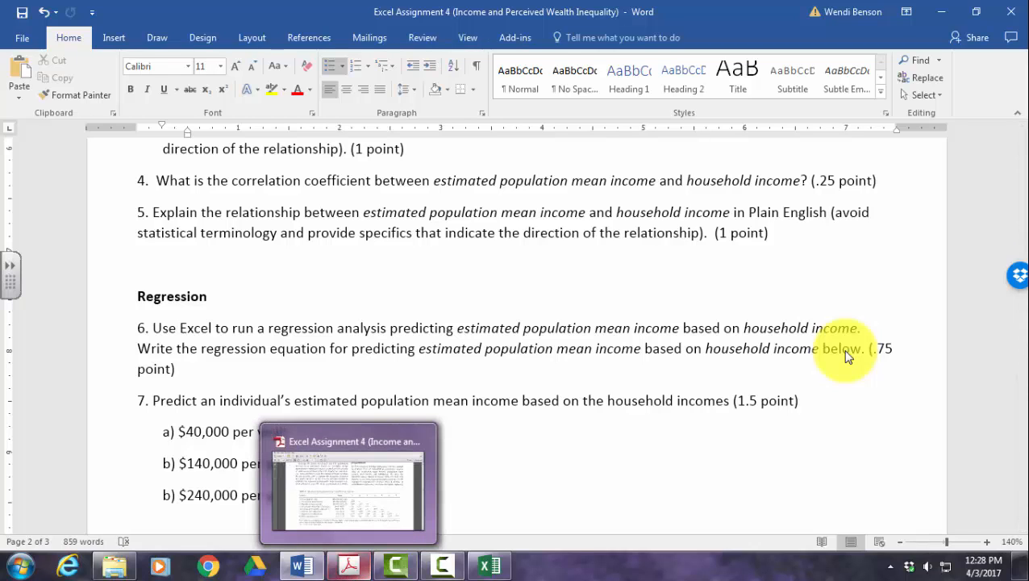
Step: Switch to the Excel data workbook and open the Regression analysis tool from the Data (none missing) sheet
left_click(490, 567)
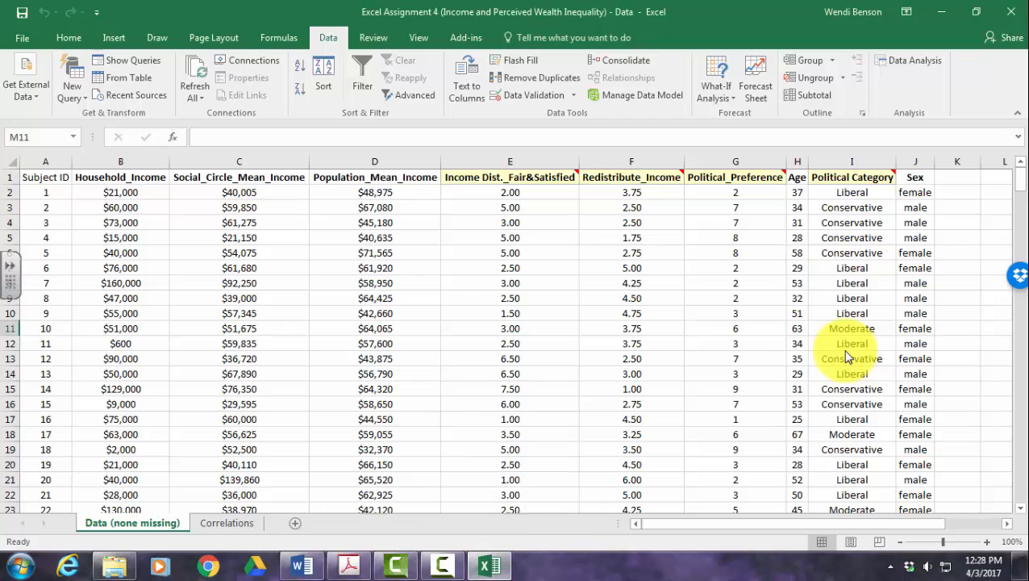
left_click(239, 298)
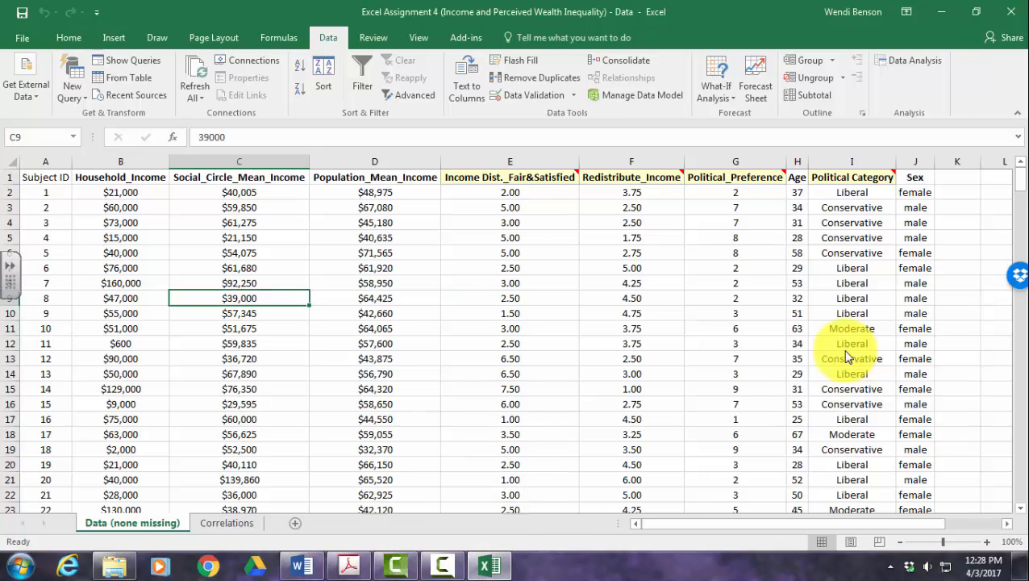
left_click(909, 61)
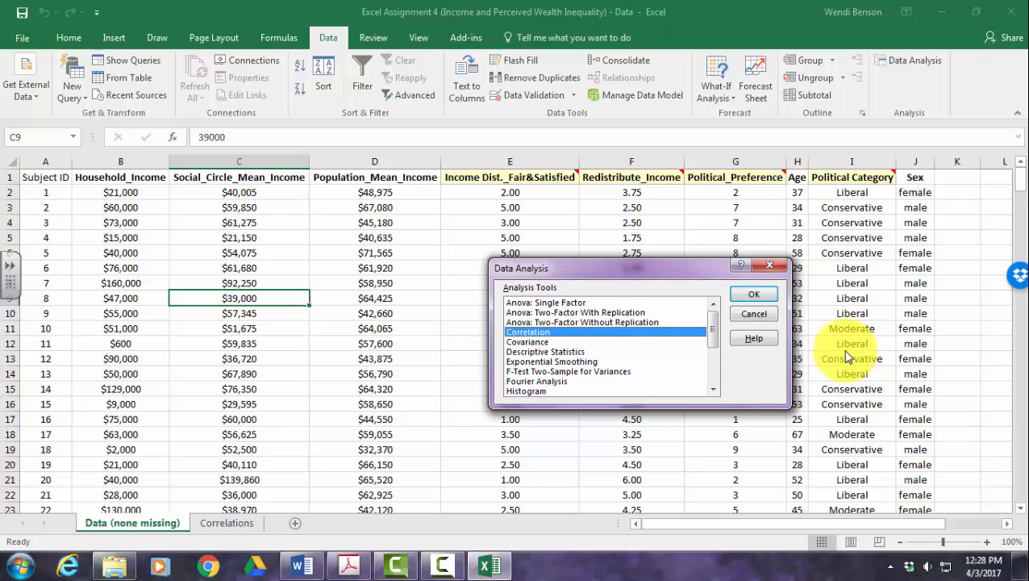
scroll(605, 347, "down", 3)
left_click(528, 342)
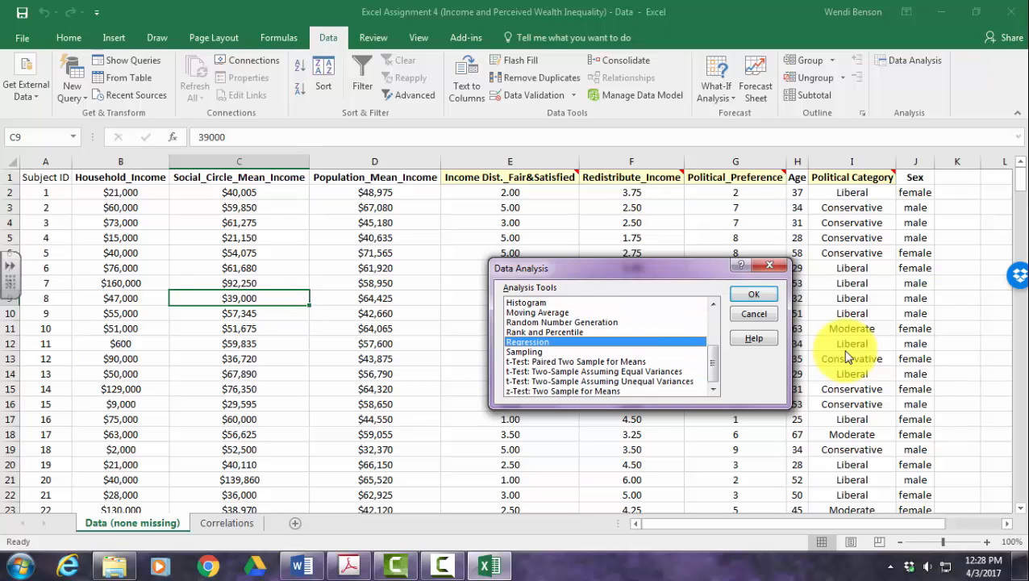
left_click(754, 294)
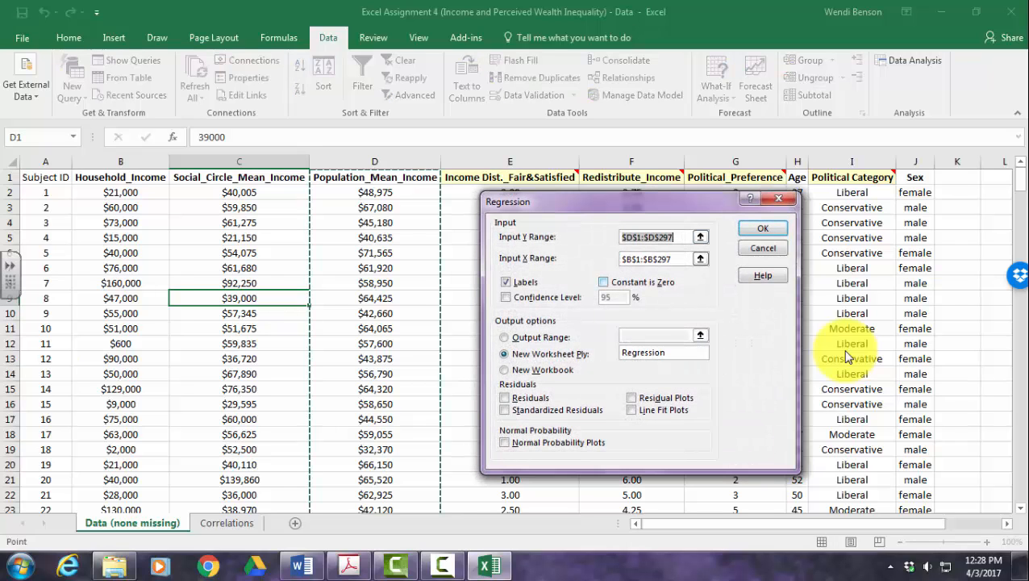
Step: Clear both regression input ranges and set the Y range to the Population_Mean_Income column, $D$1:$D$297
key("BackSpace")
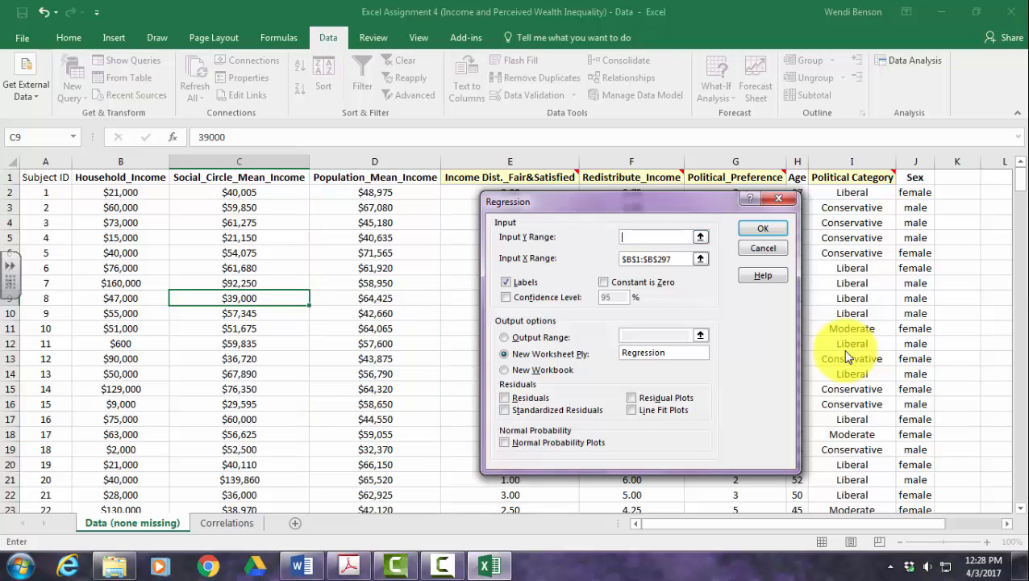
key("Tab")
key("BackSpace")
key("shift+Tab")
mouse_move(375, 177)
left_mouse_down()
mouse_move(375, 509)
mouse_move(375, 464)
left_mouse_up()
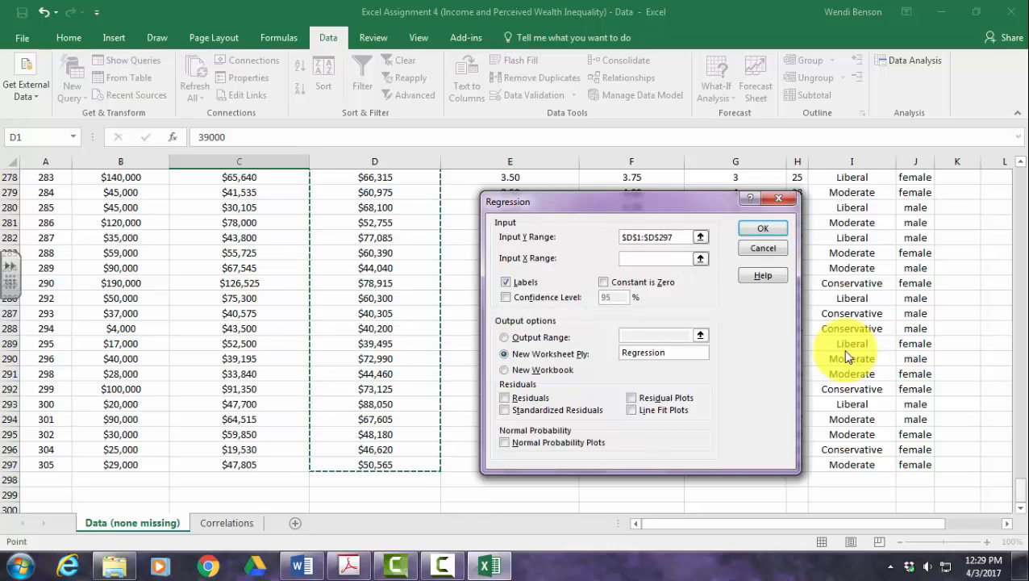
left_click_drag(1021, 489, 1021, 179)
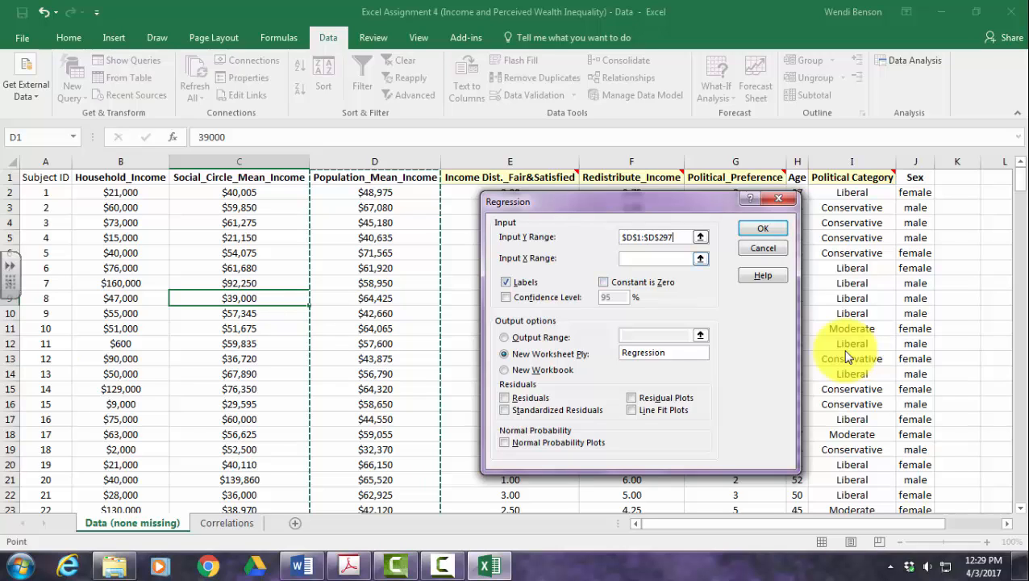
Step: Set the X range to the Household_Income column, $B$1:$B$297, and run the regression into a new "Regression" worksheet
key("Tab")
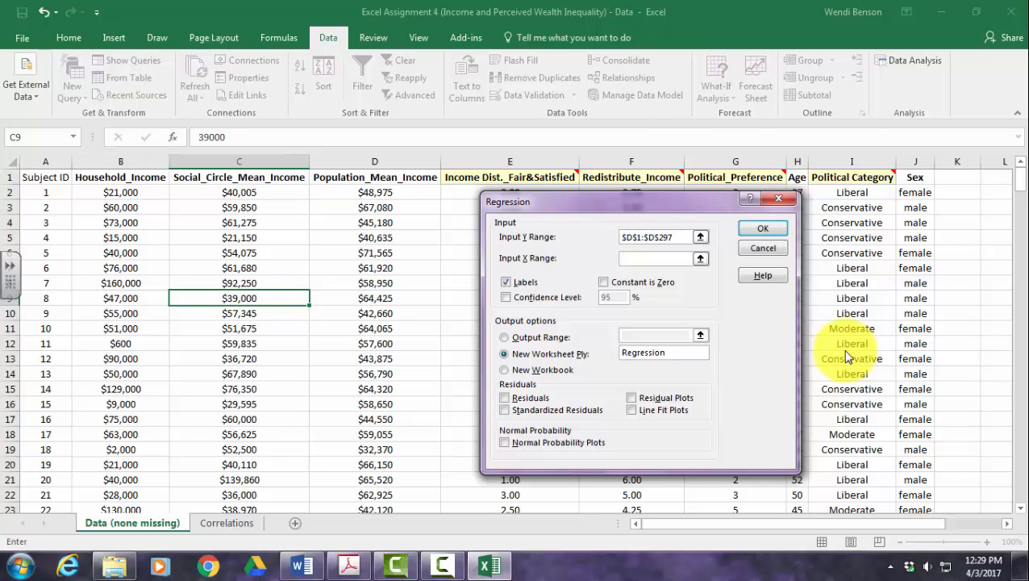
left_click(120, 177)
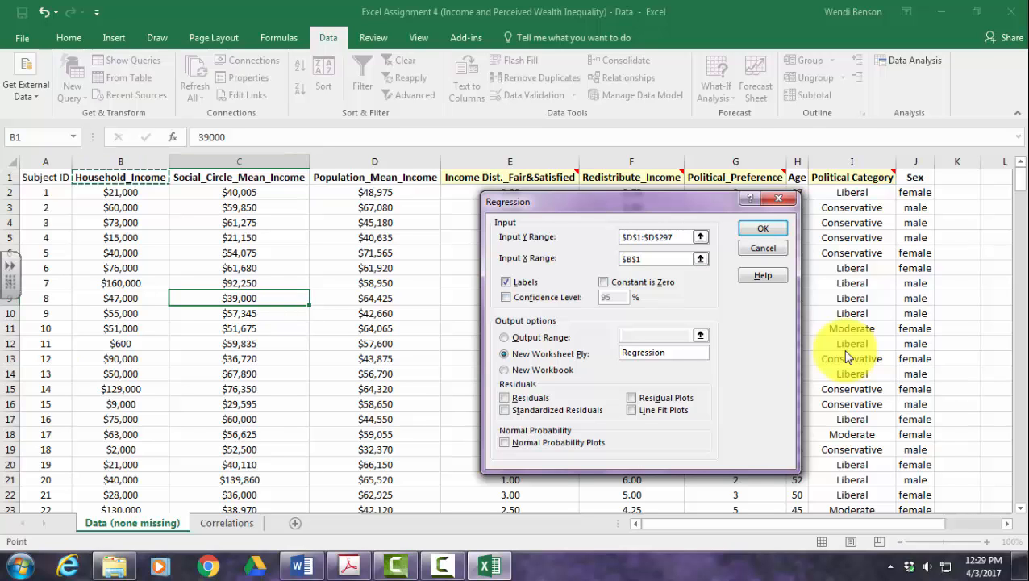
left_click_drag(1020, 179, 1020, 488)
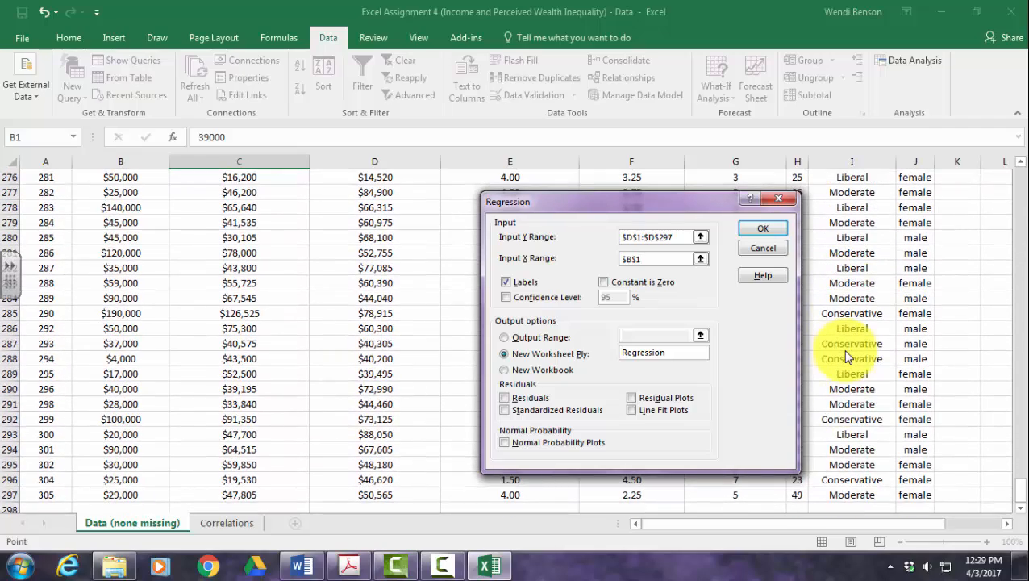
key("ctrl+shift+Down")
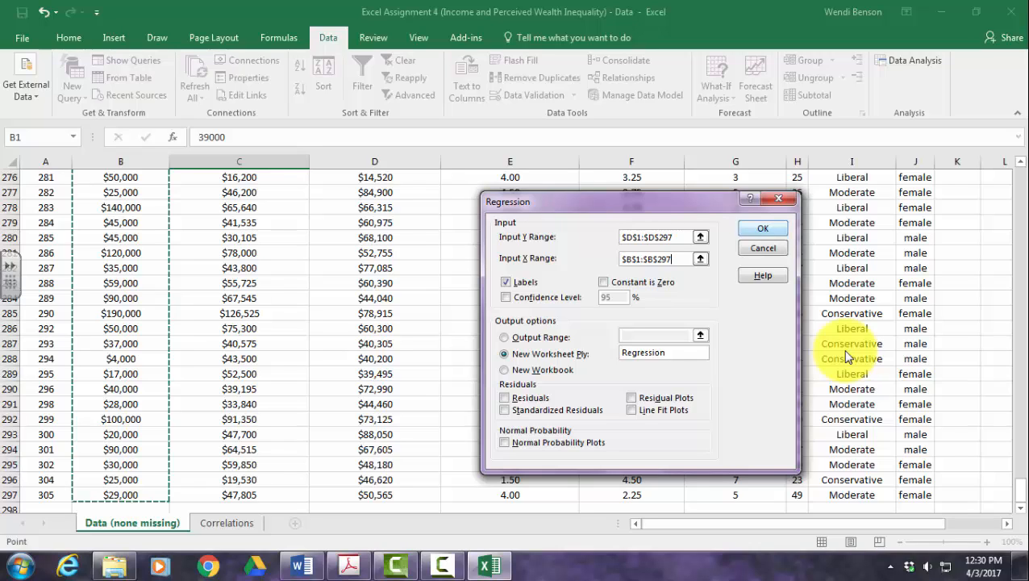
key("Return")
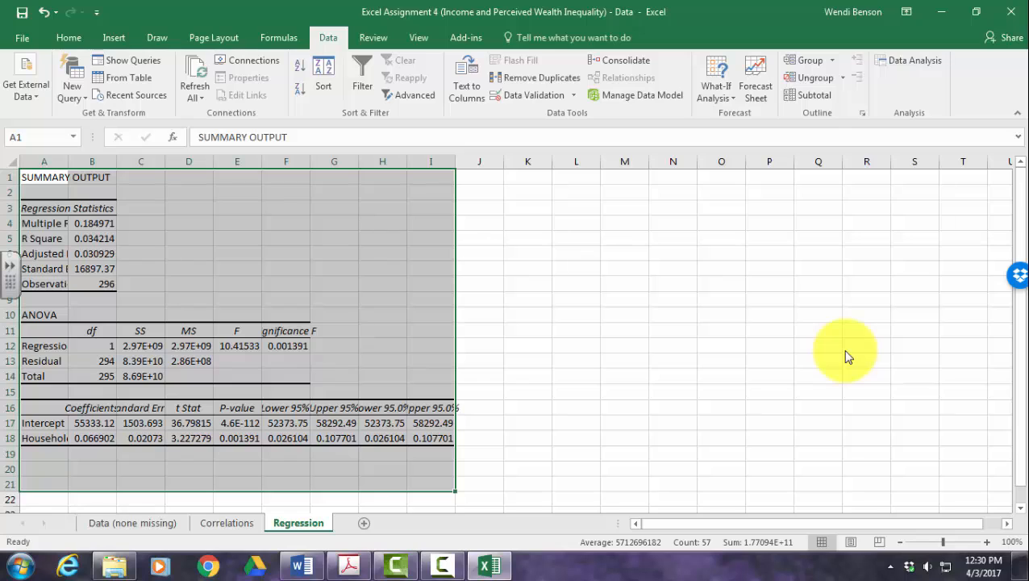
Step: Format the regression output cells as Number with 3 decimal places
key("shift+F10")
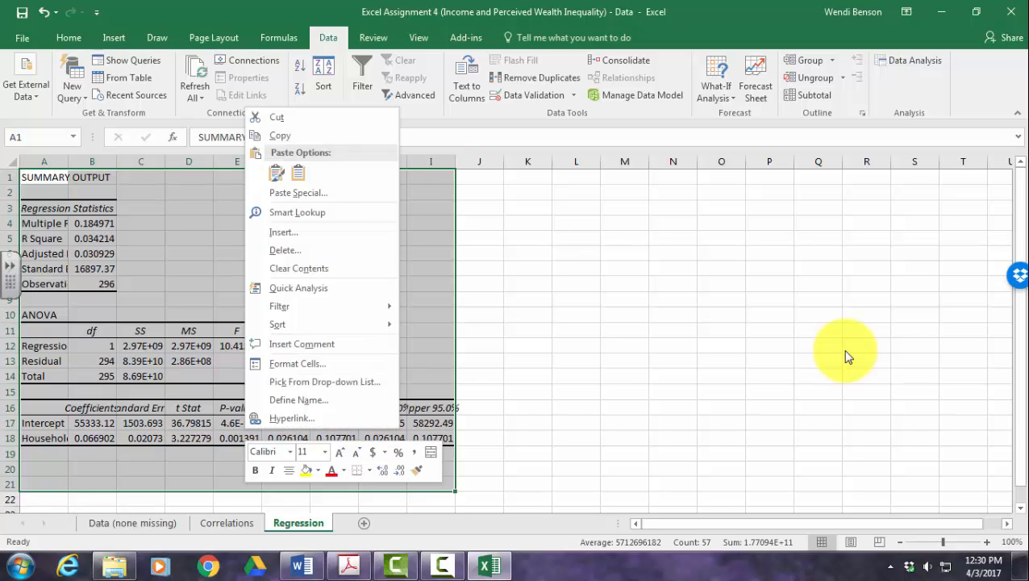
key("Up")
key("Return")
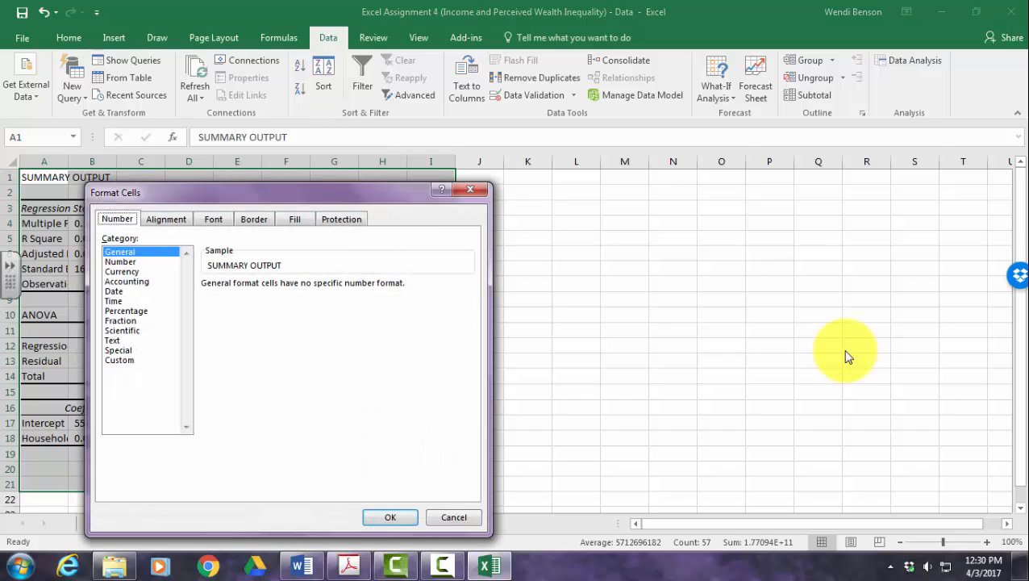
key("Down")
key("Tab")
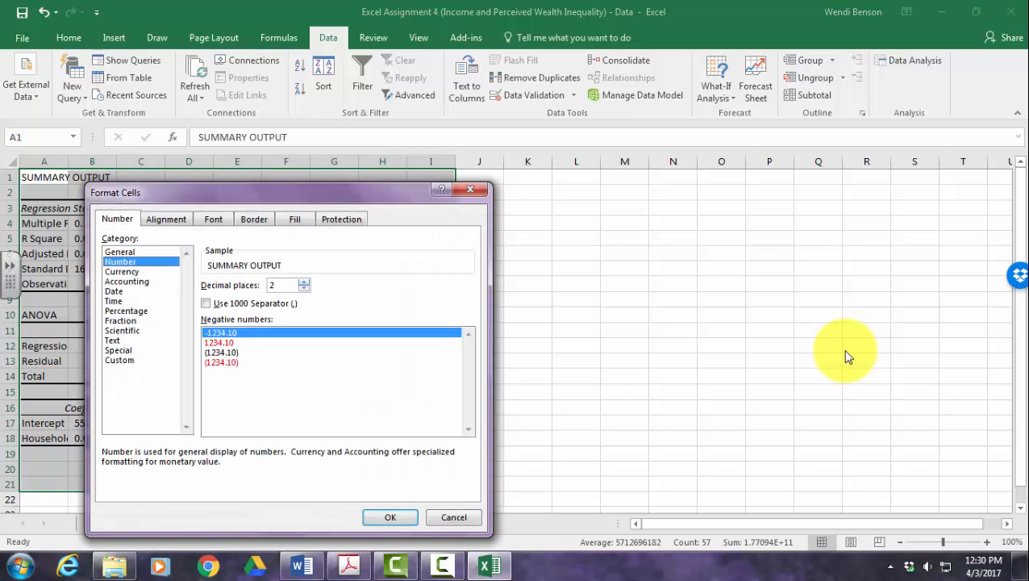
type("3")
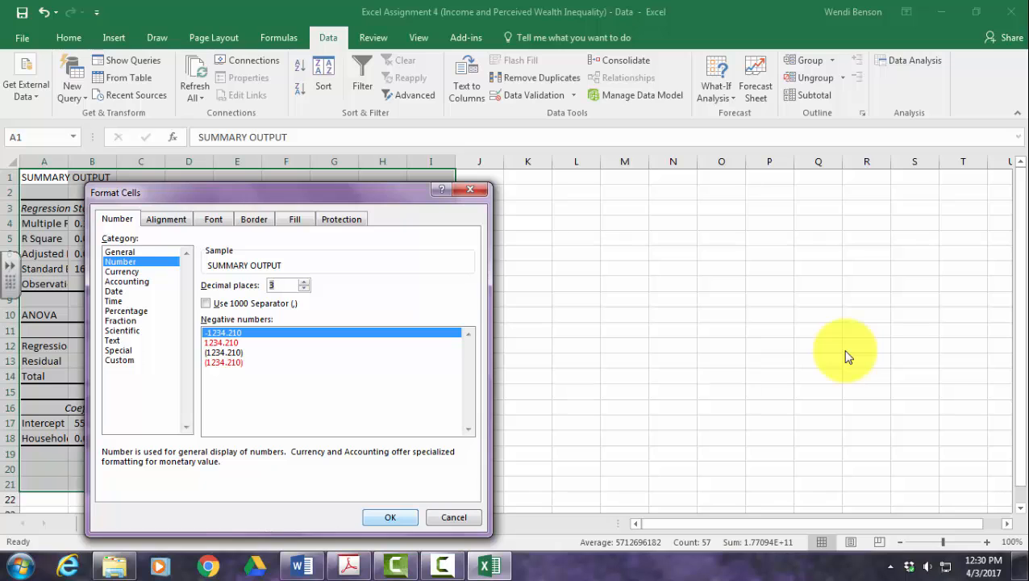
key("Return")
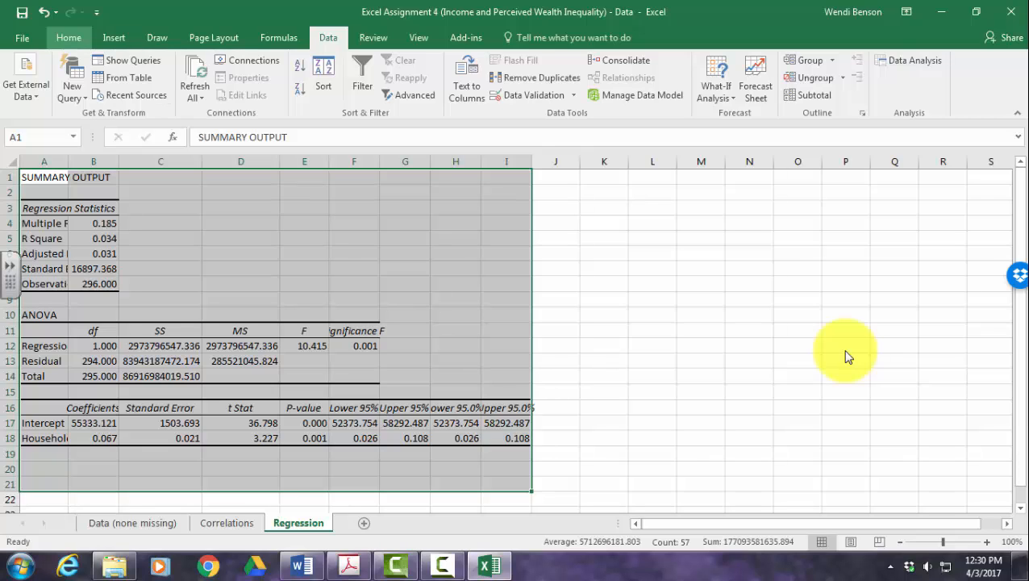
Step: AutoFit the column widths of the regression output and deselect the range
left_click(69, 38)
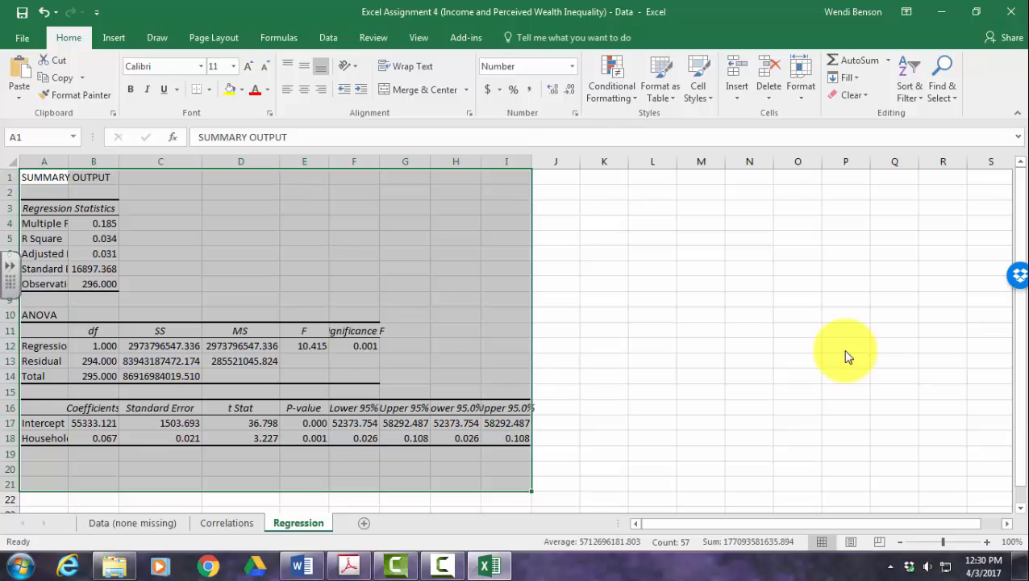
left_click(800, 79)
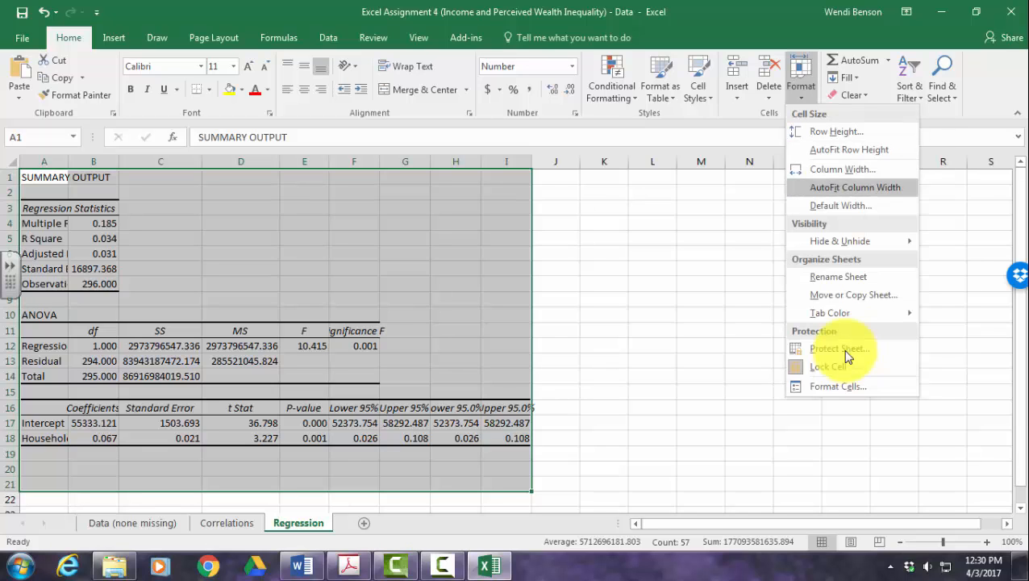
key("Return")
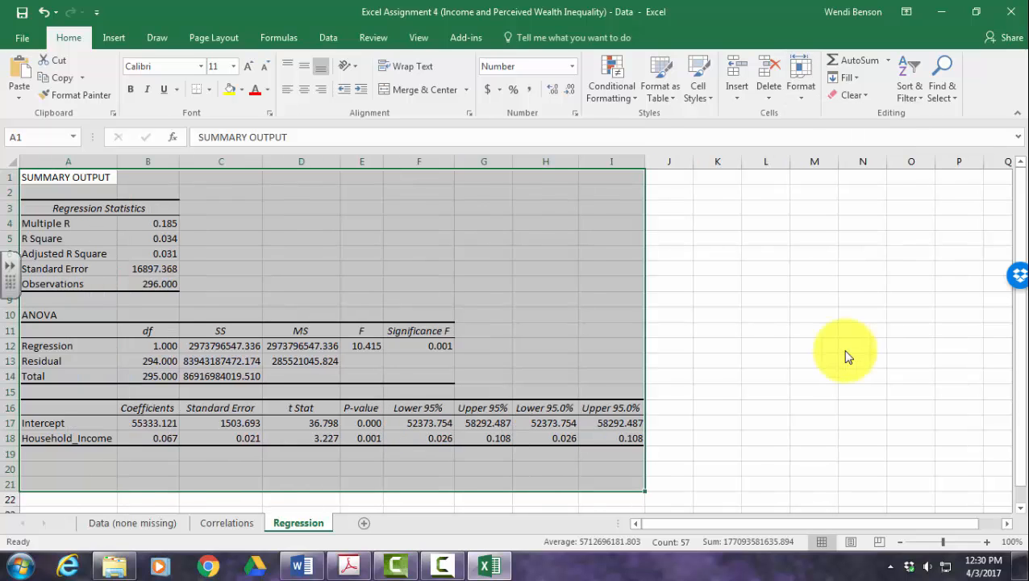
left_click(816, 330)
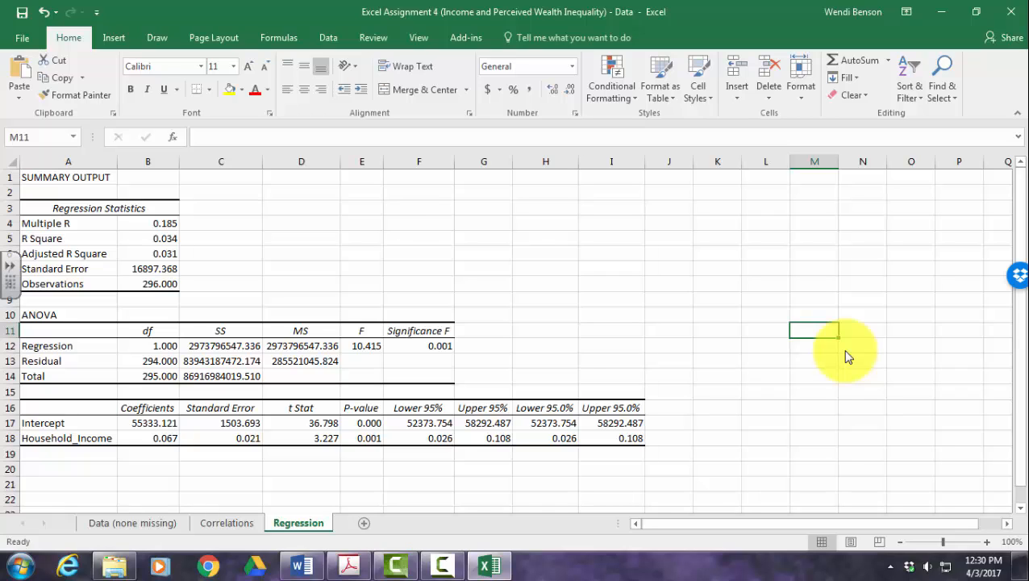
Step: Compare the regression's Multiple R with the Population_Mean_Income and Household_Income coefficient on the Correlations sheet
left_click(148, 223)
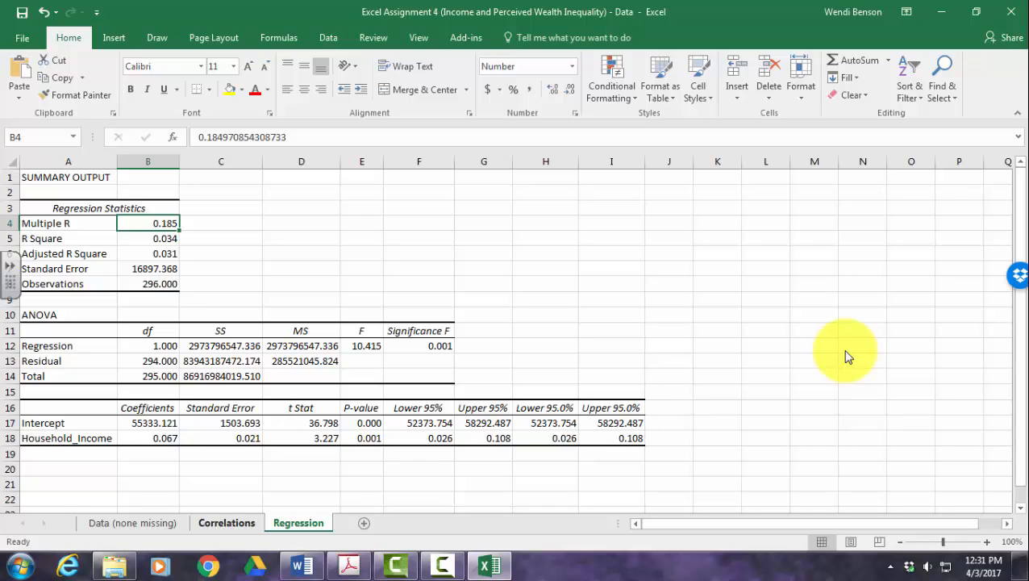
key("ctrl+Page_Up")
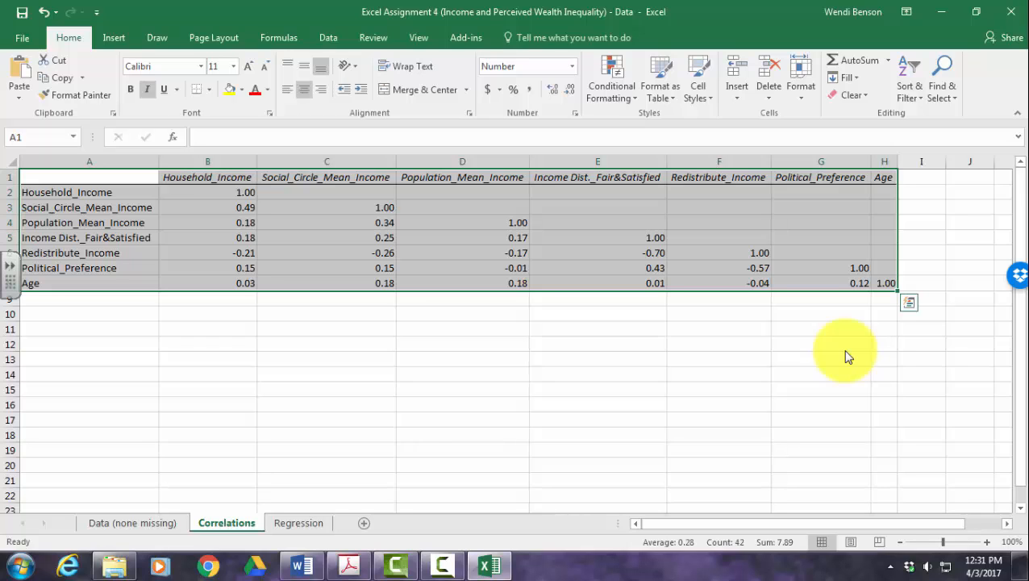
key("Right")
key("Down")
key("Down")
key("Down")
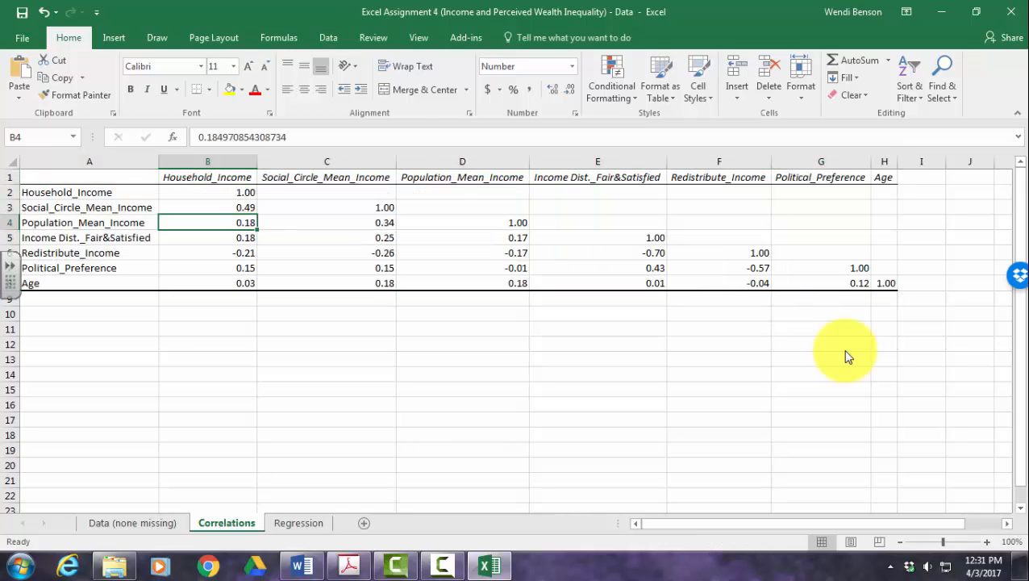
Step: On the Regression sheet, review the R Square, Adjusted R Square, F and Significance F values
key("ctrl+Page_Down")
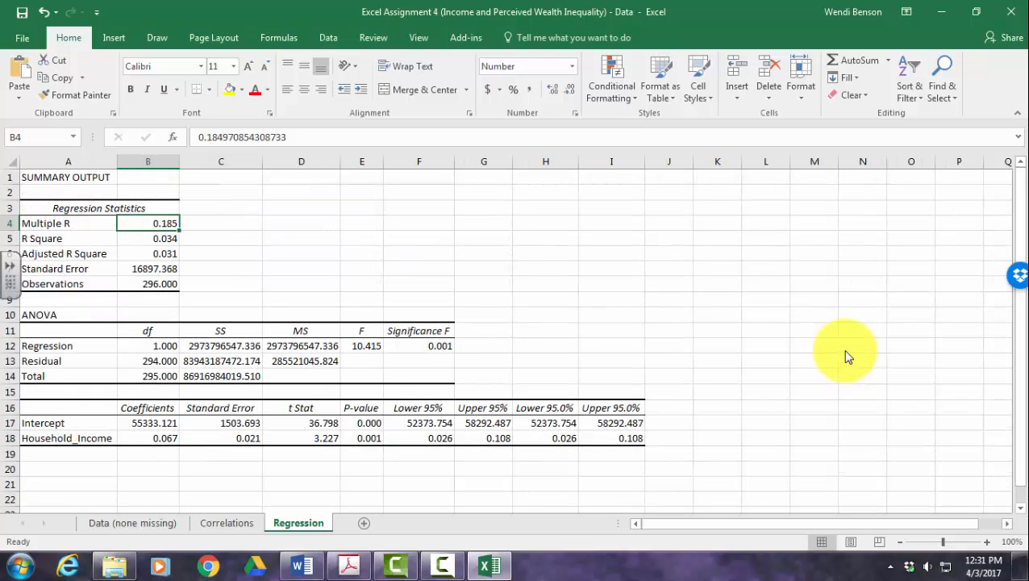
key("Down")
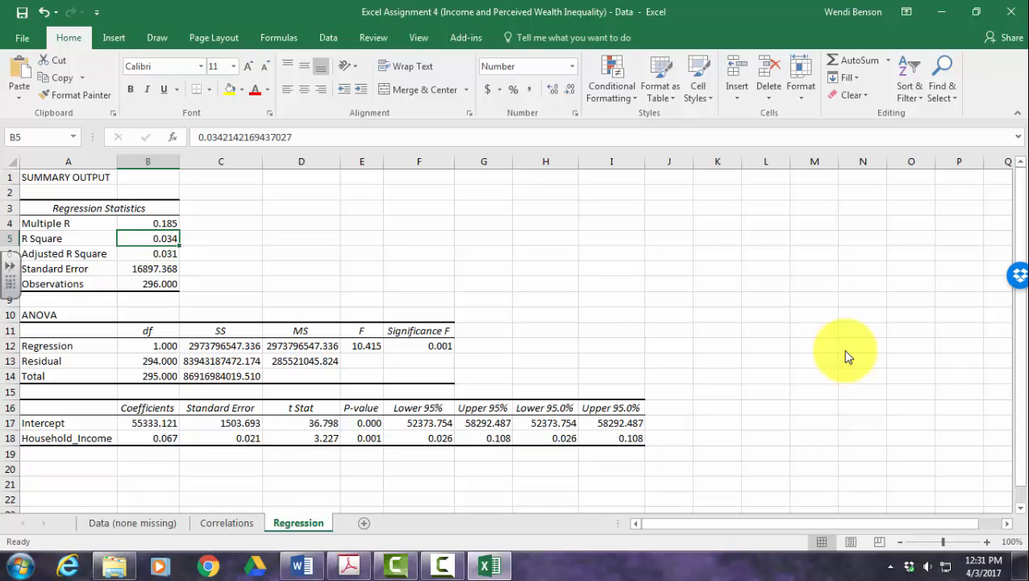
key("Down")
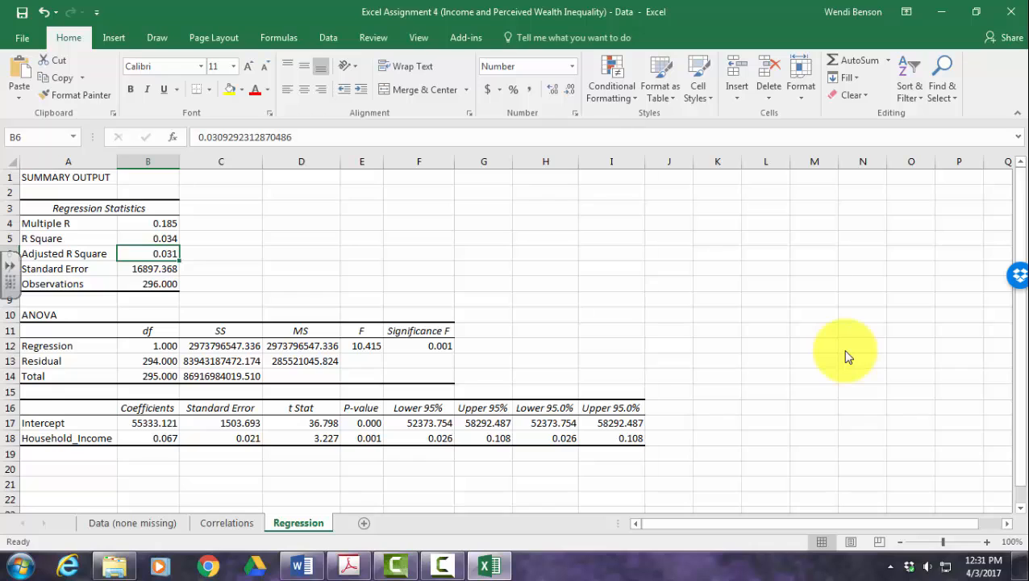
key("Down")
key("Down")
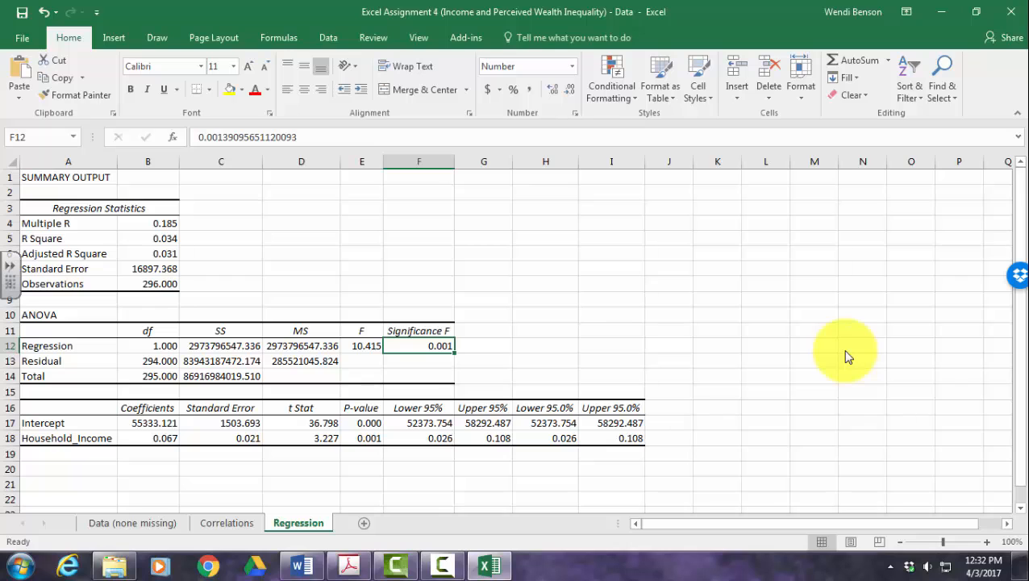
key("Left")
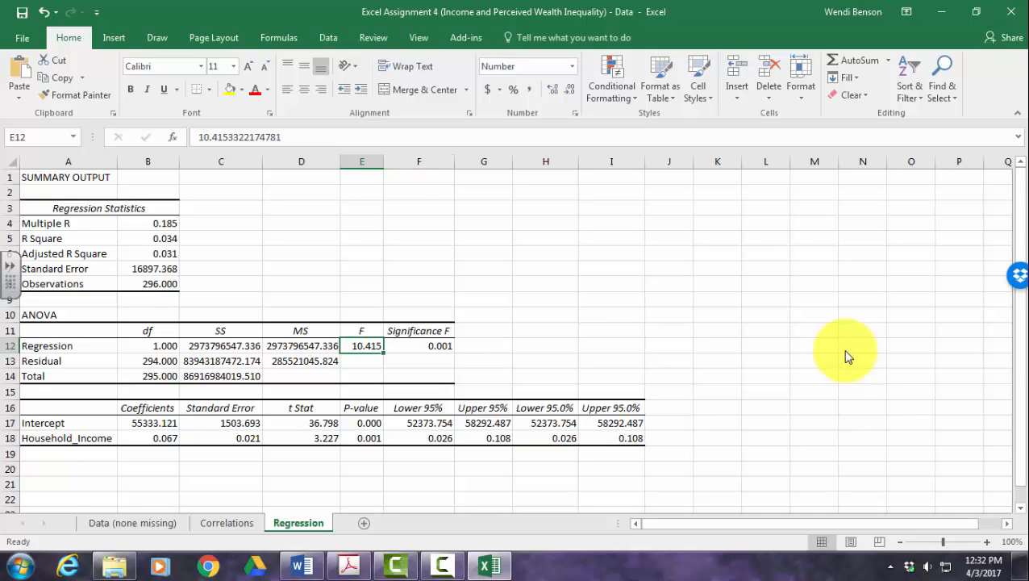
scroll(847, 356, "down", 1)
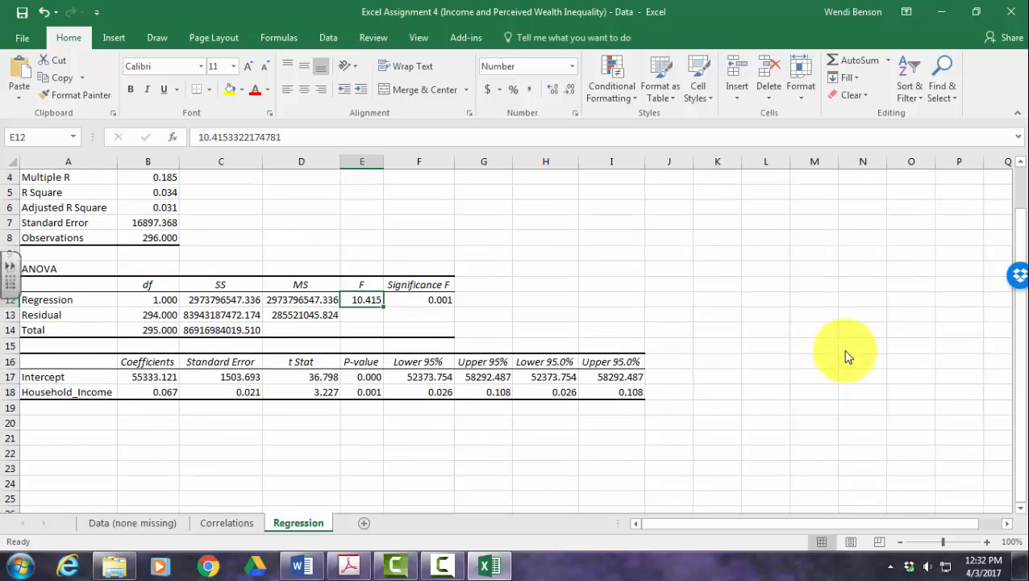
Step: Examine the Intercept and Household_Income coefficients in the regression output's coefficients table
key("Left")
key("Left")
key("Left")
key("Down")
key("Down")
key("Down")
key("Down")
key("shift+Down")
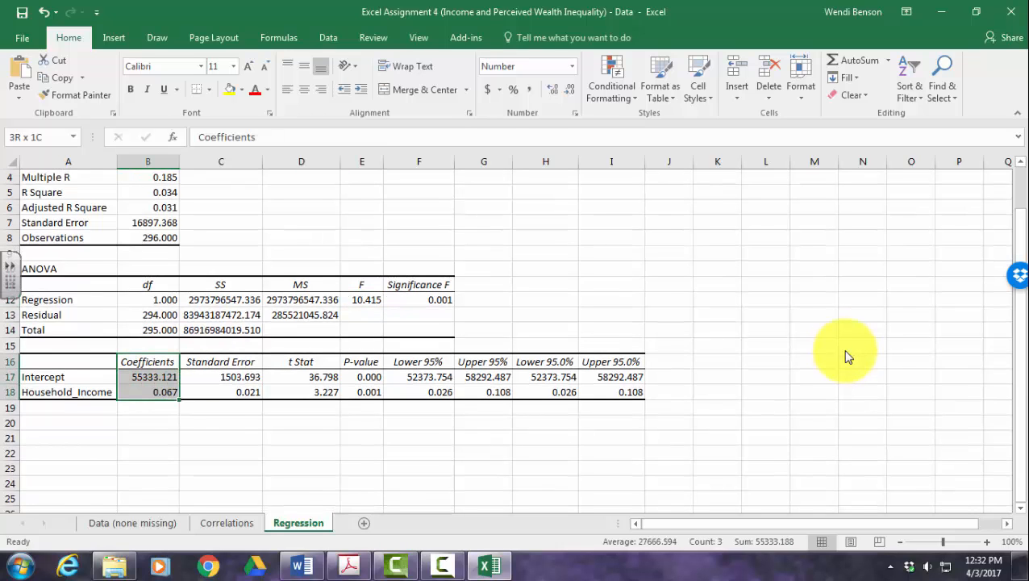
key("shift+Down")
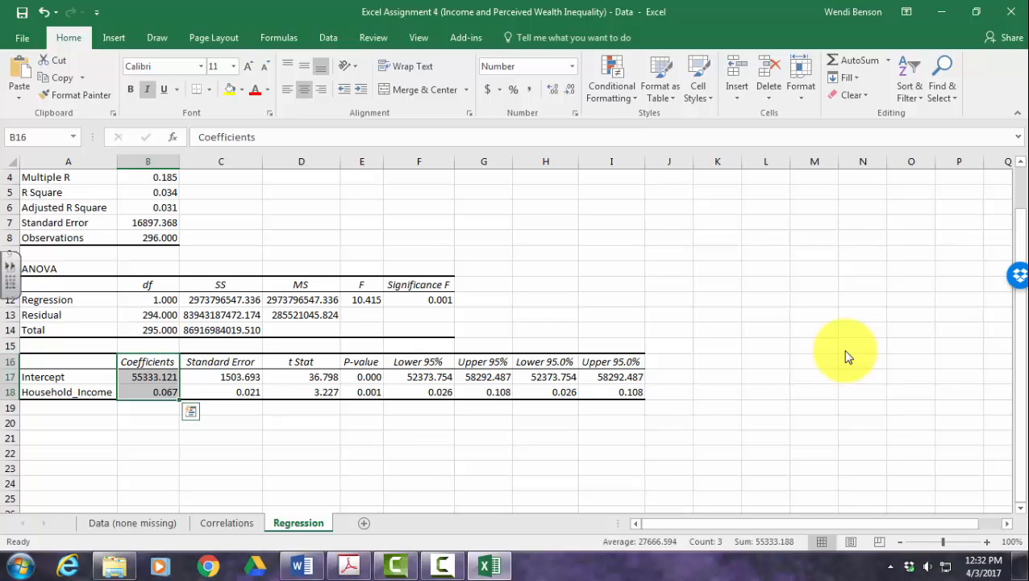
key("Down")
key("Down")
key("Down")
key("Down")
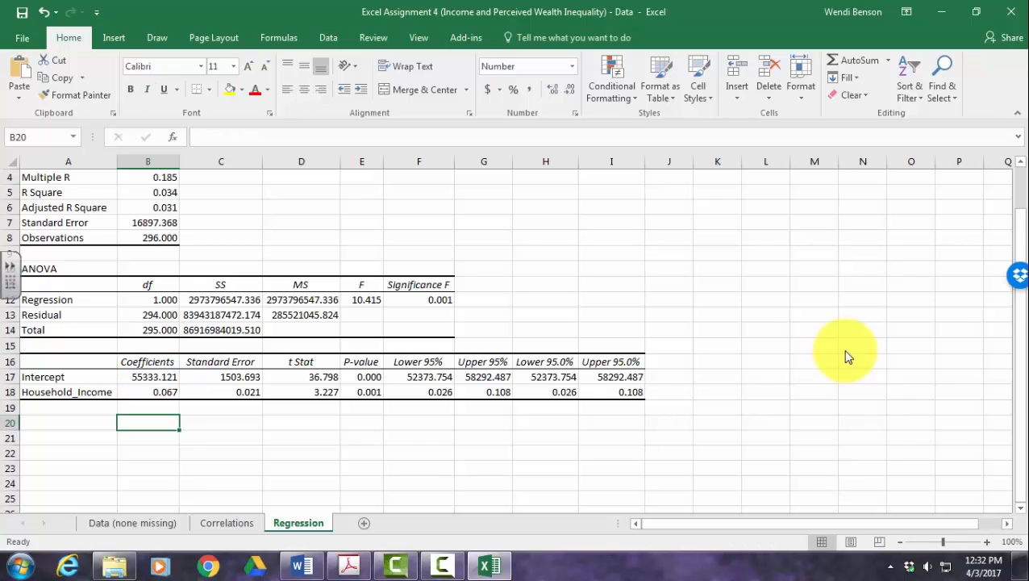
key("Left")
key("Up")
key("Up")
key("Up")
key("Right")
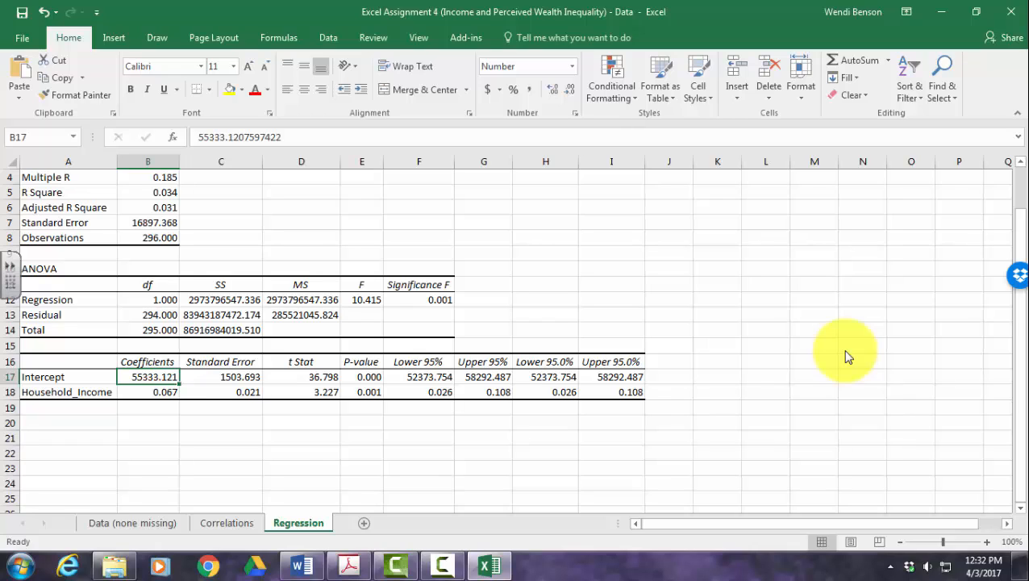
key("Down")
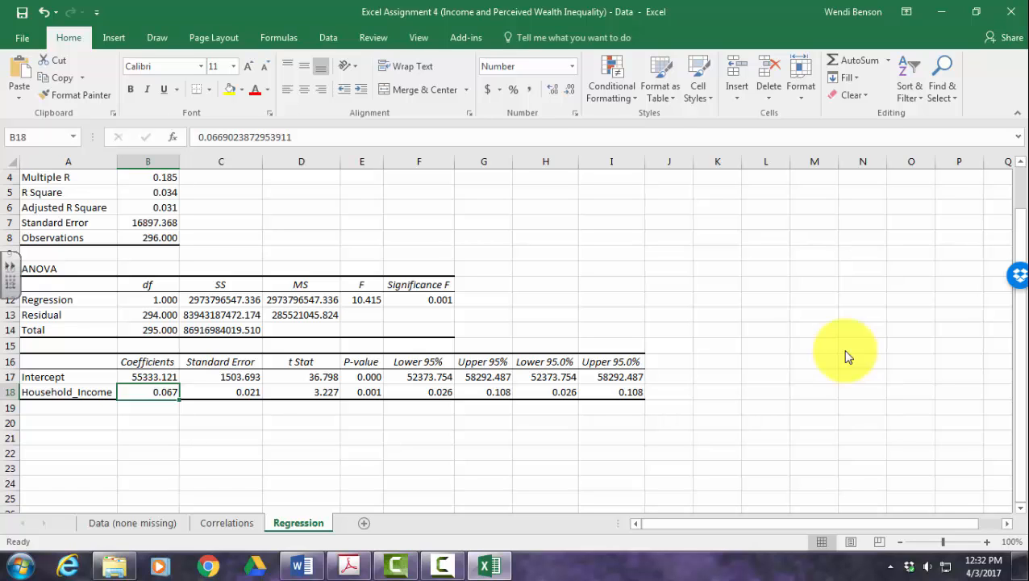
scroll(847, 355, "up", 1)
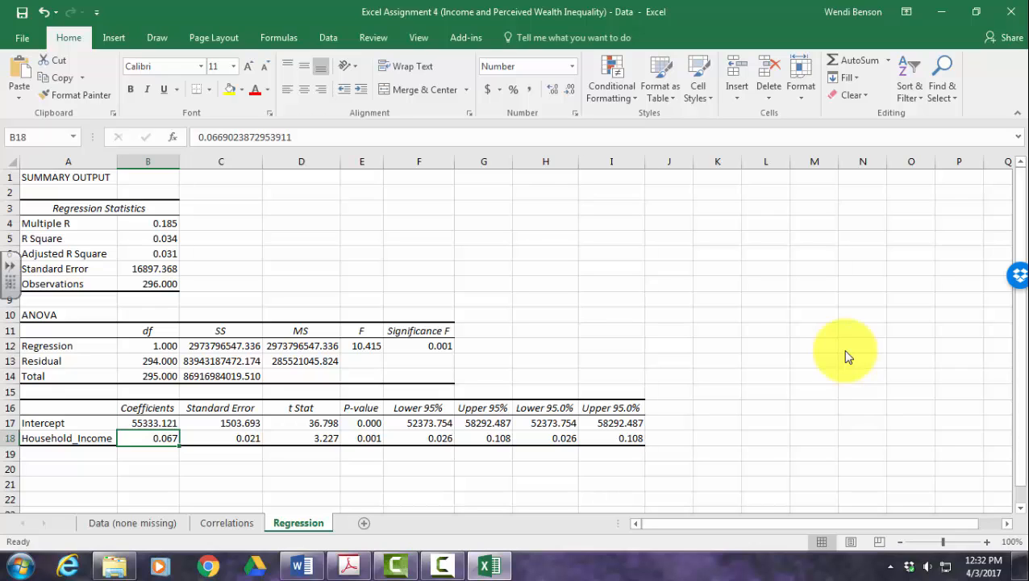
Step: Copy the Intercept and Household_Income coefficients (A16:B18) into the Word document below question 6, leaving blank space after the table
key("Up")
key("Up")
key("Left")
key("shift+Right")
key("shift+Down")
key("shift+Down")
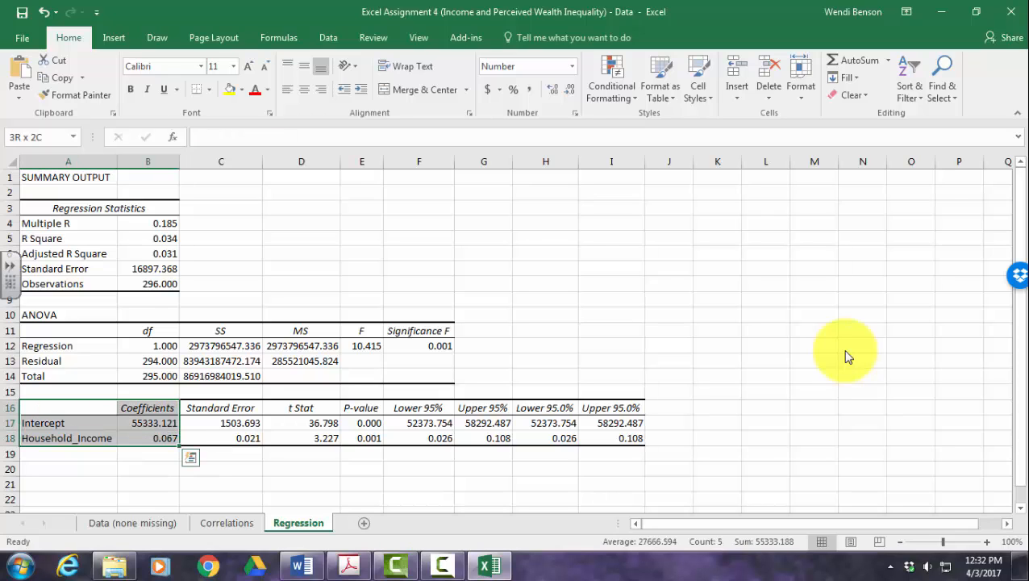
key("ctrl+c")
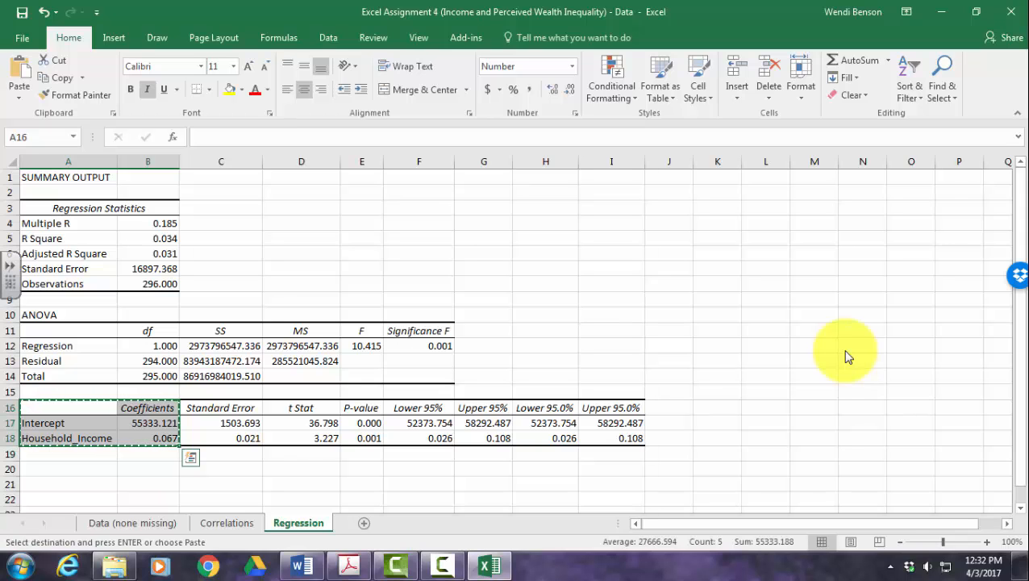
key("alt+Tab")
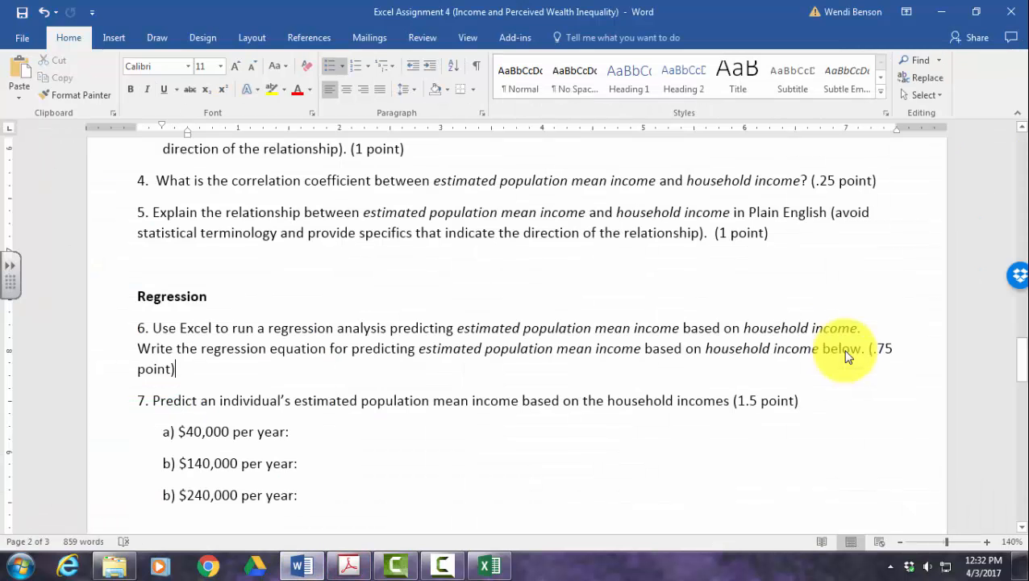
key("Return")
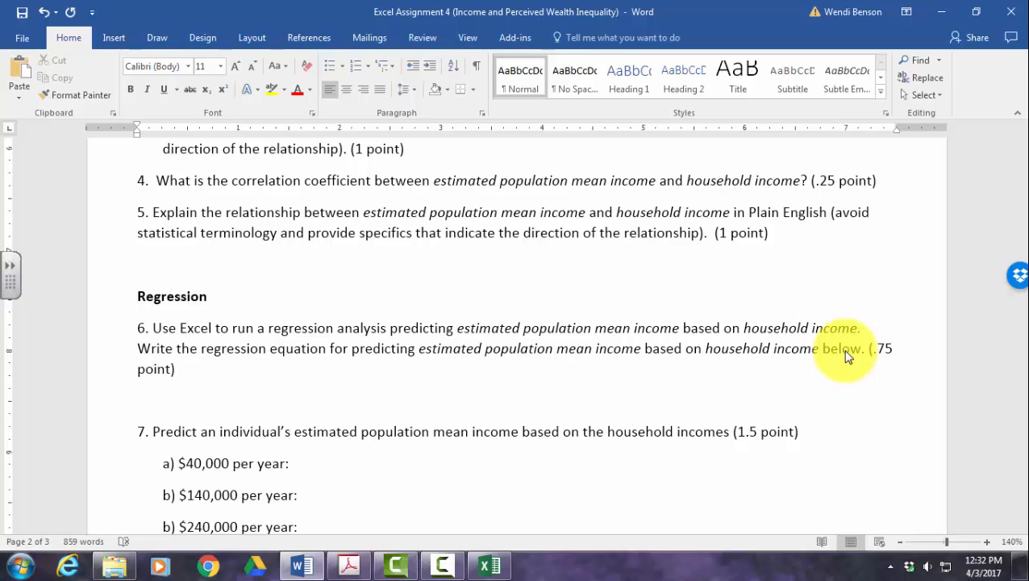
key("ctrl+v")
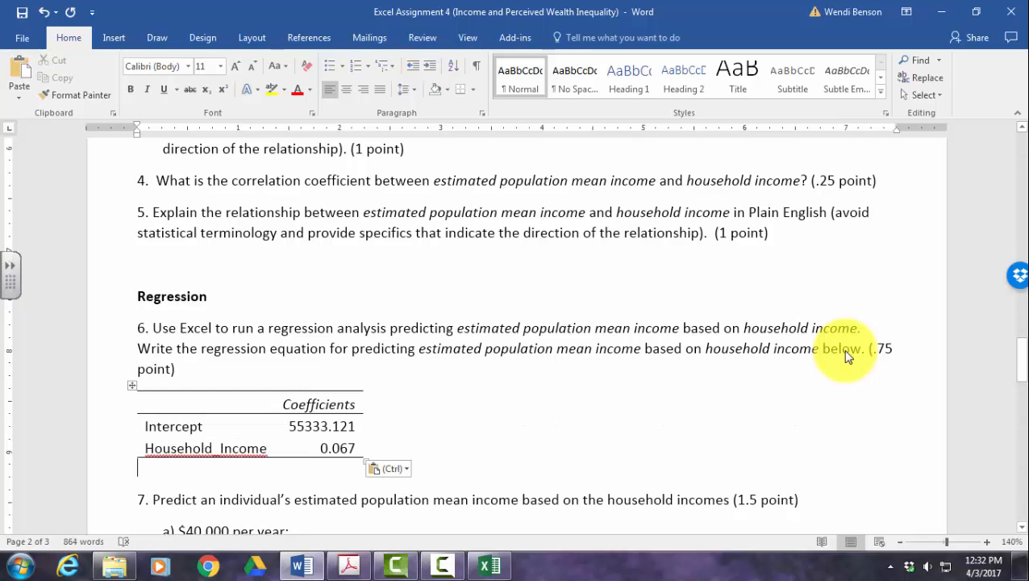
key("Return")
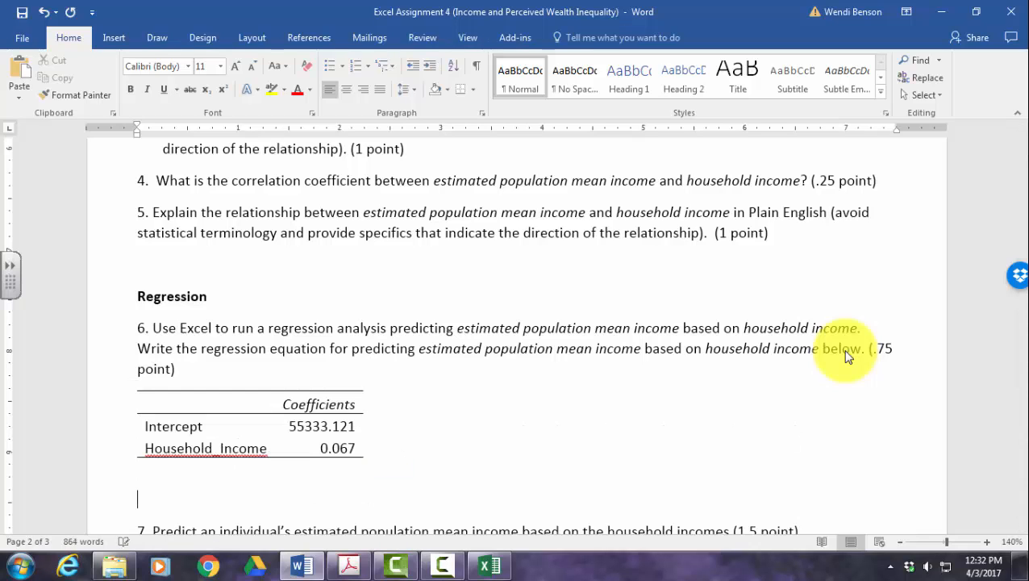
key("Up")
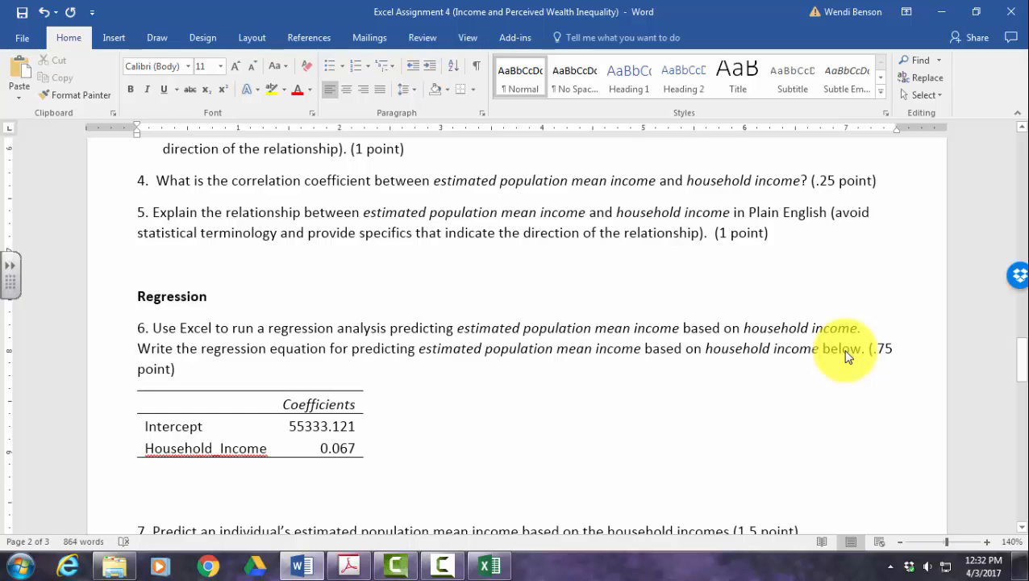
key("Return")
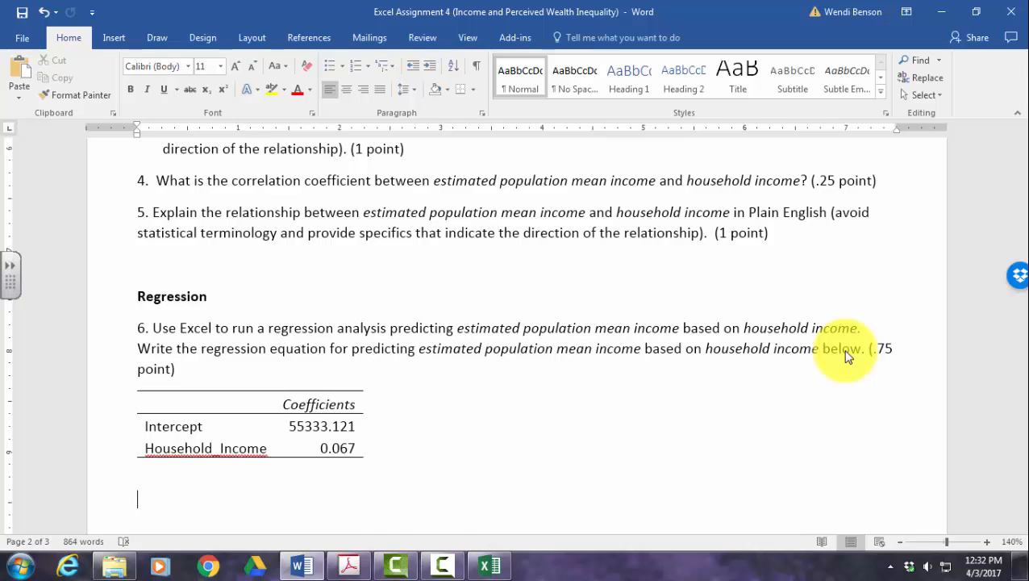
Step: Write the regression equation below the table: "Predicted Mean Household Income in the Population = .067 (Household Income) + 55,333.121"
type("Predicted ")
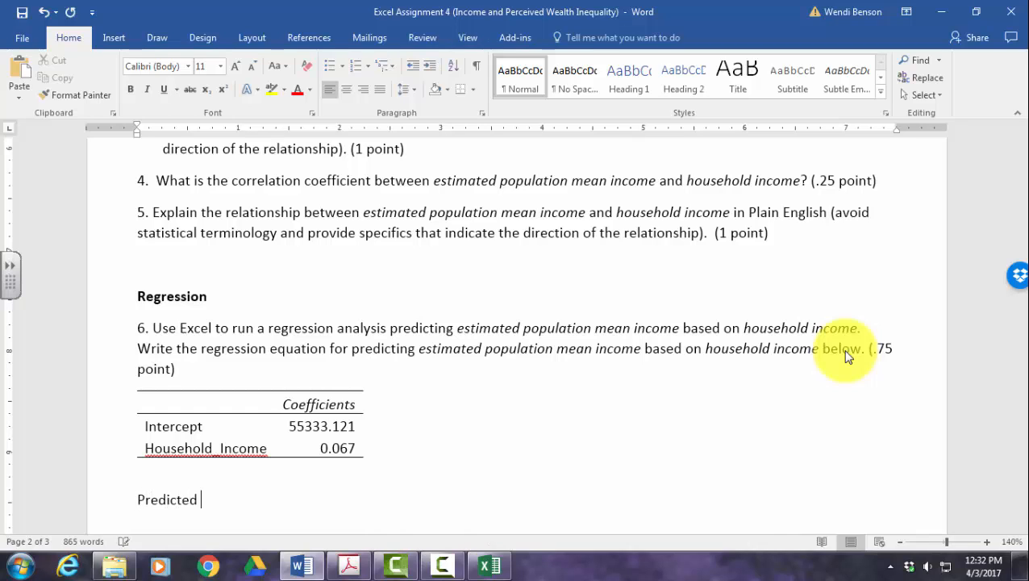
type("Mean Household Inco")
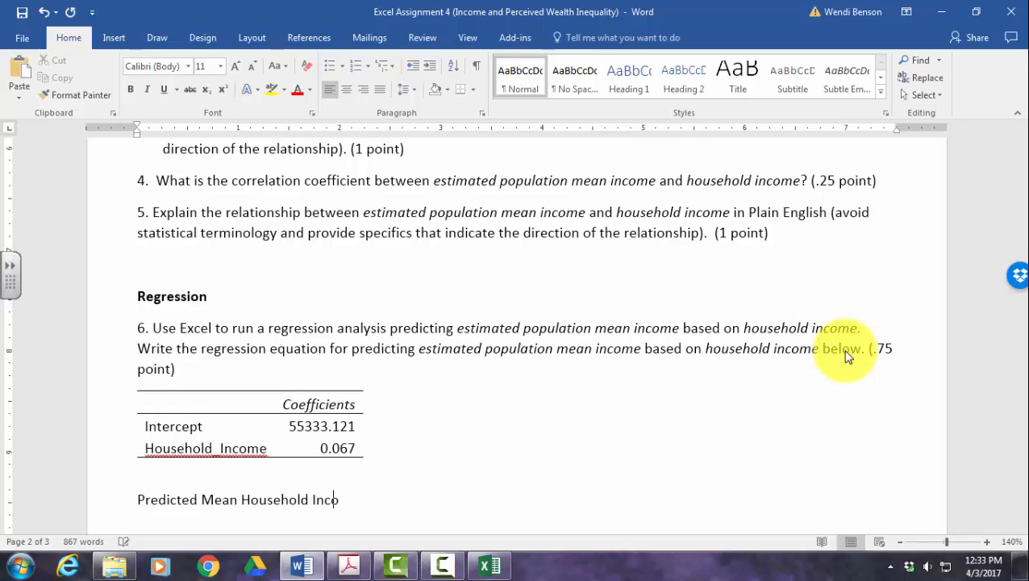
type("me in the Population =")
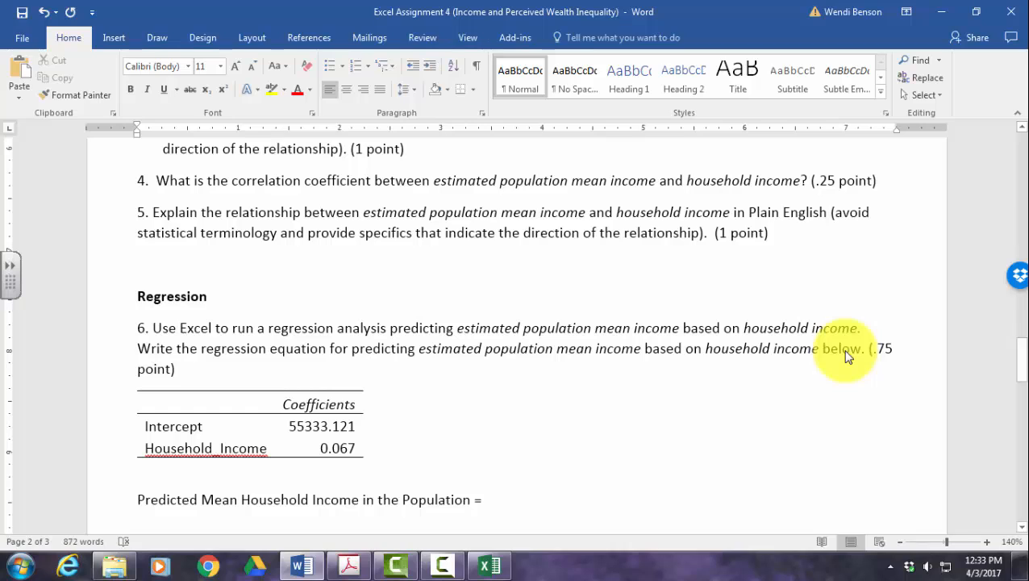
type(".067")
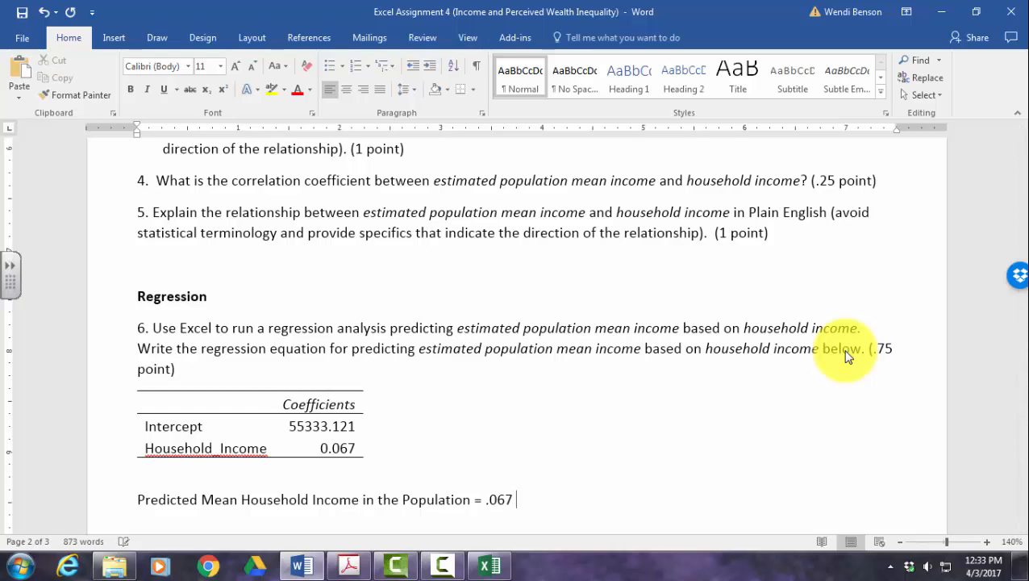
type(" (Household Income)")
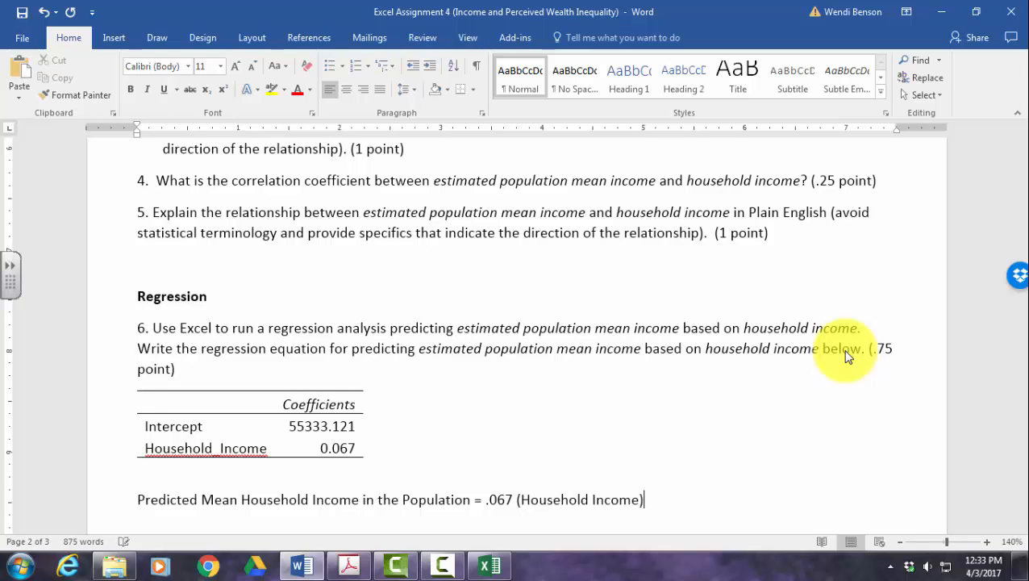
type(" + 55,333.121")
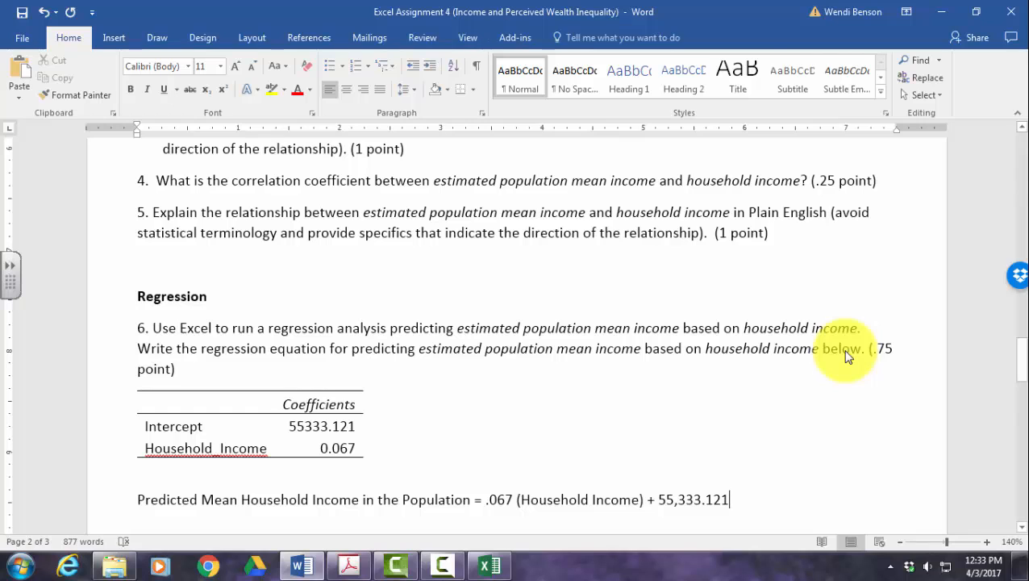
Step: Copy the regression equation from the Word document into cell H3 of Excel's Regression sheet and select cell H5
key("Up")
key("Up")
key("Up")
key("Up")
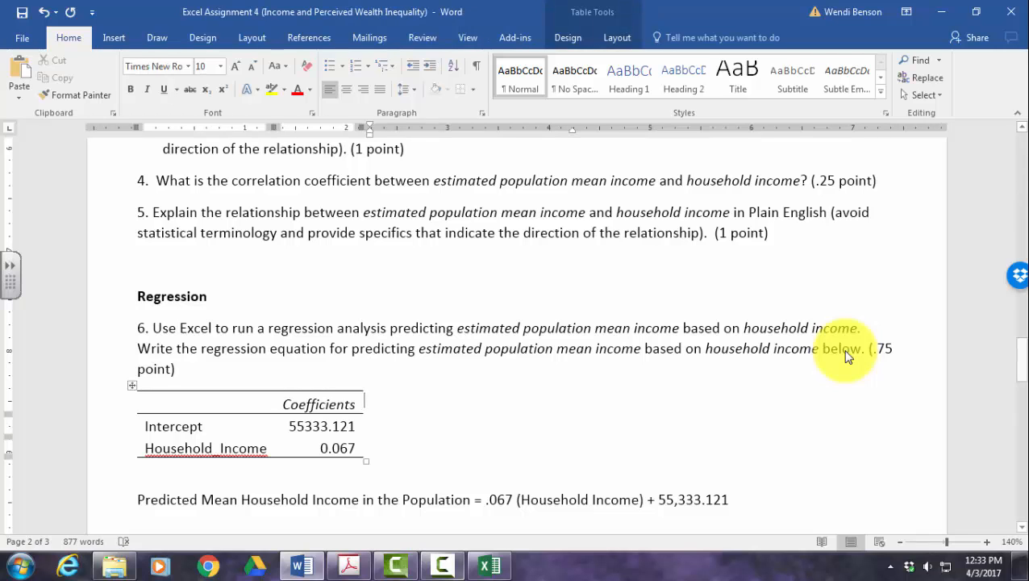
scroll(847, 356, "down", 1)
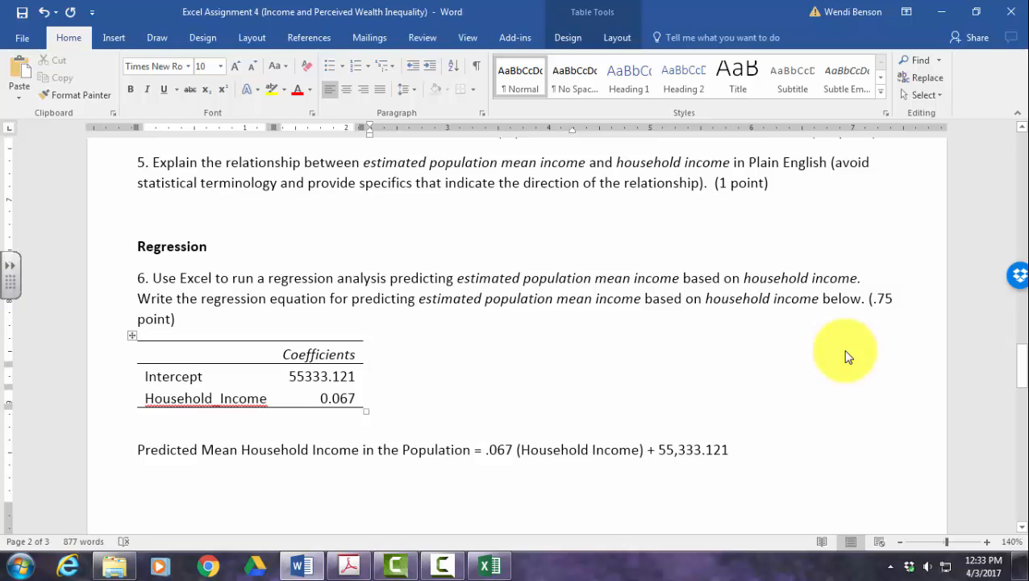
left_click_drag(137, 450, 738, 450)
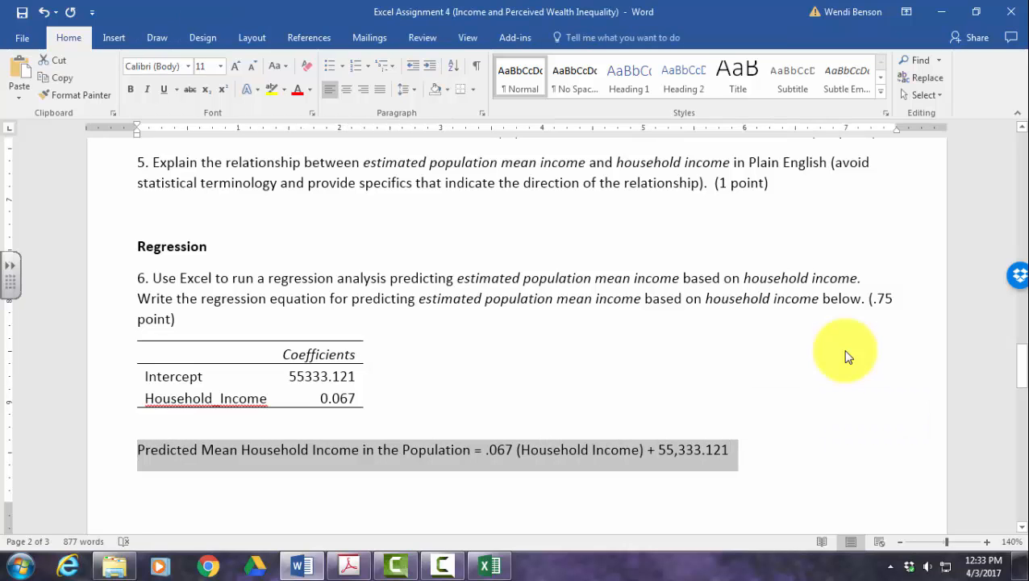
left_click(489, 565)
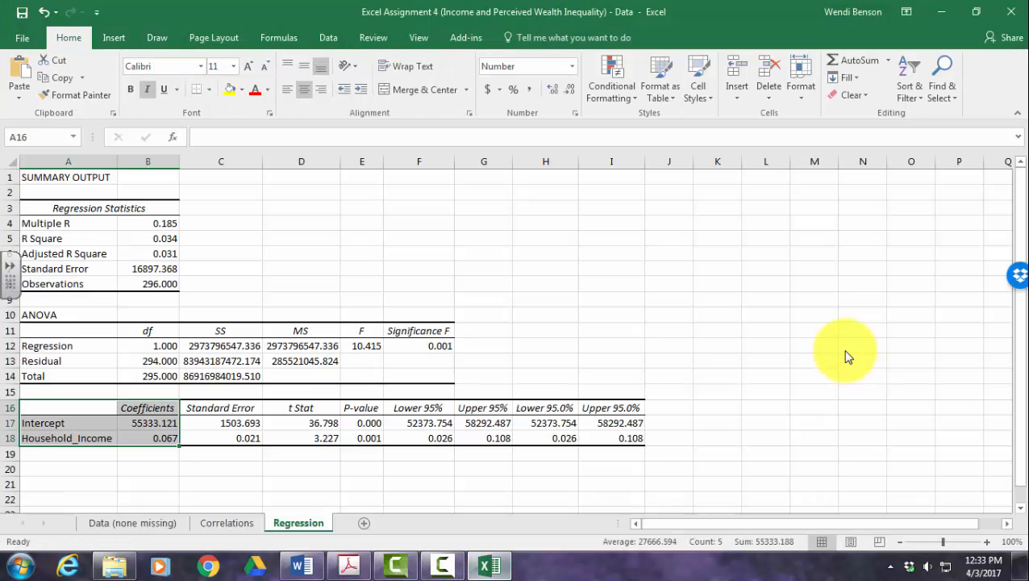
left_click(545, 208)
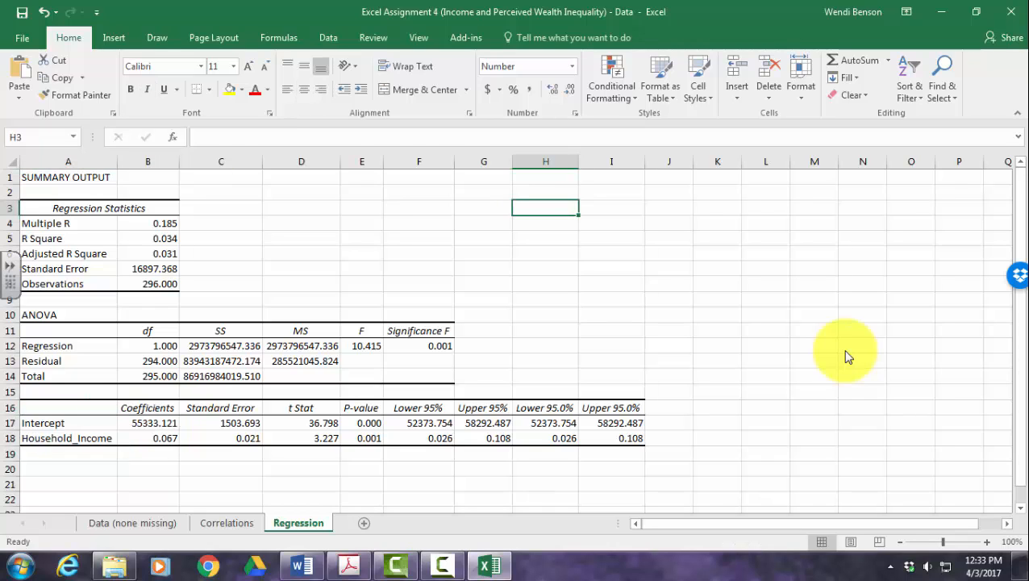
key("ctrl+v")
left_click(668, 268)
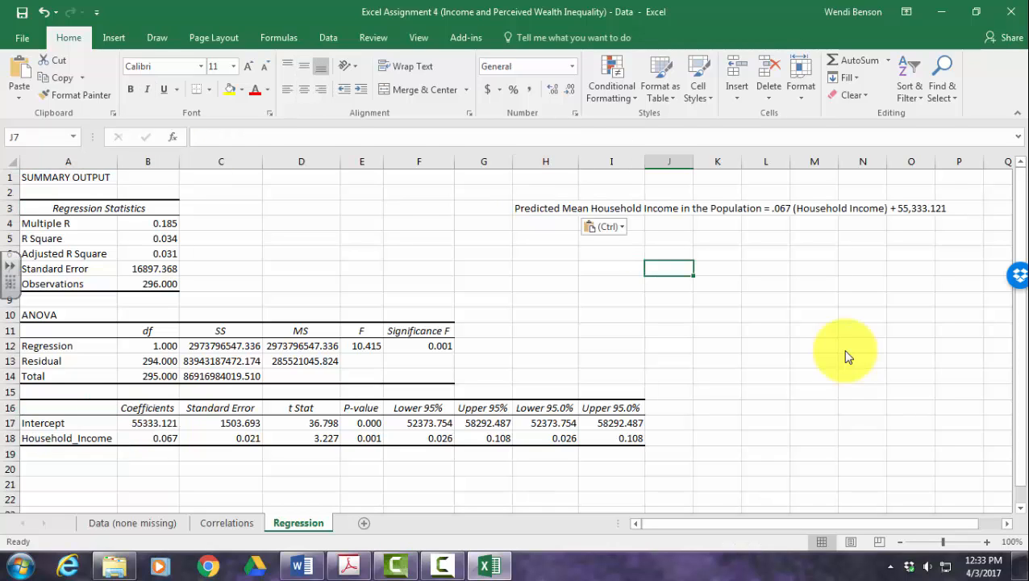
left_click(545, 237)
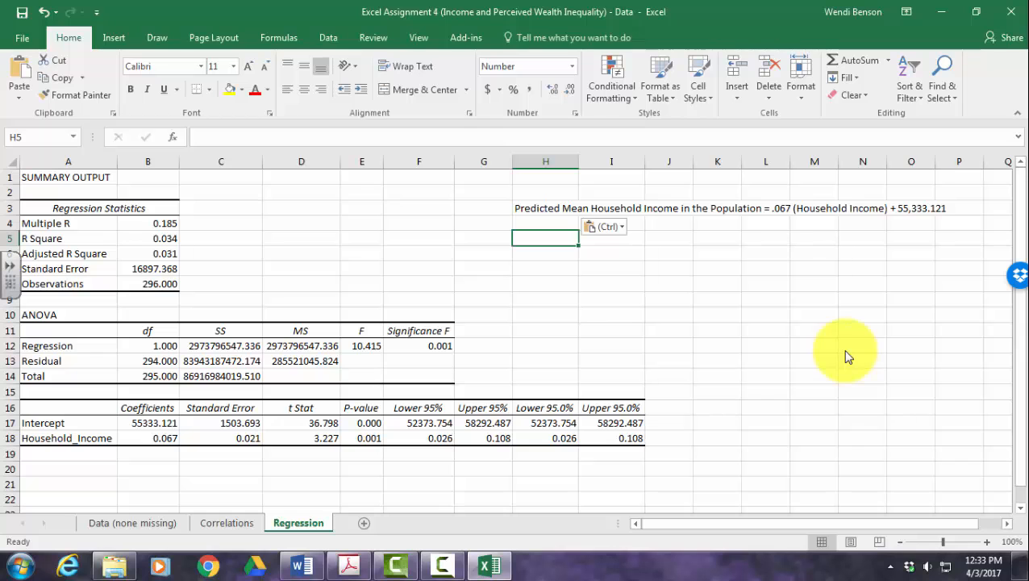
Step: Return to the Word document and check the household incomes listed in question 7
left_click(489, 565)
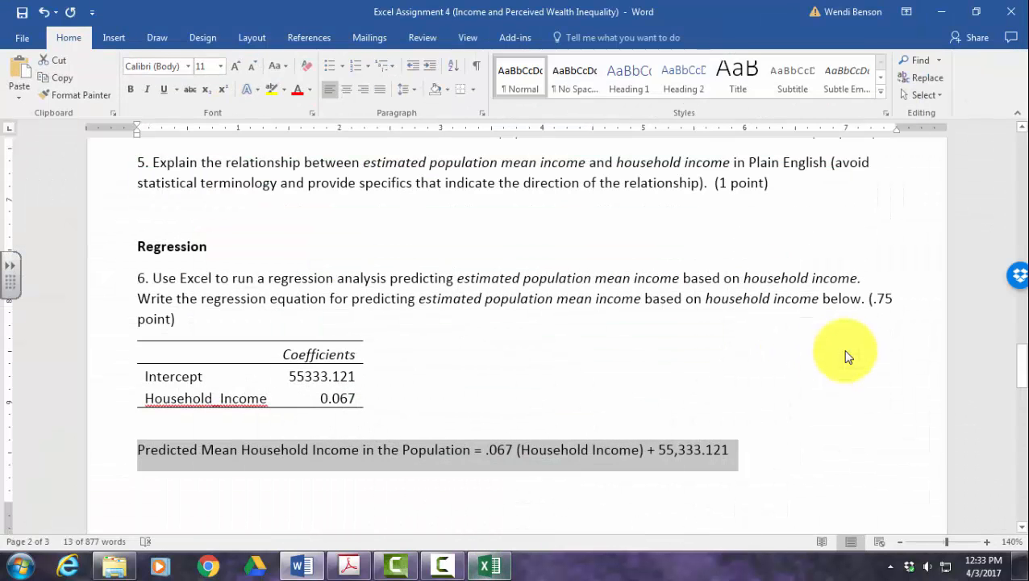
left_click(138, 480)
scroll(847, 356, "down", 3)
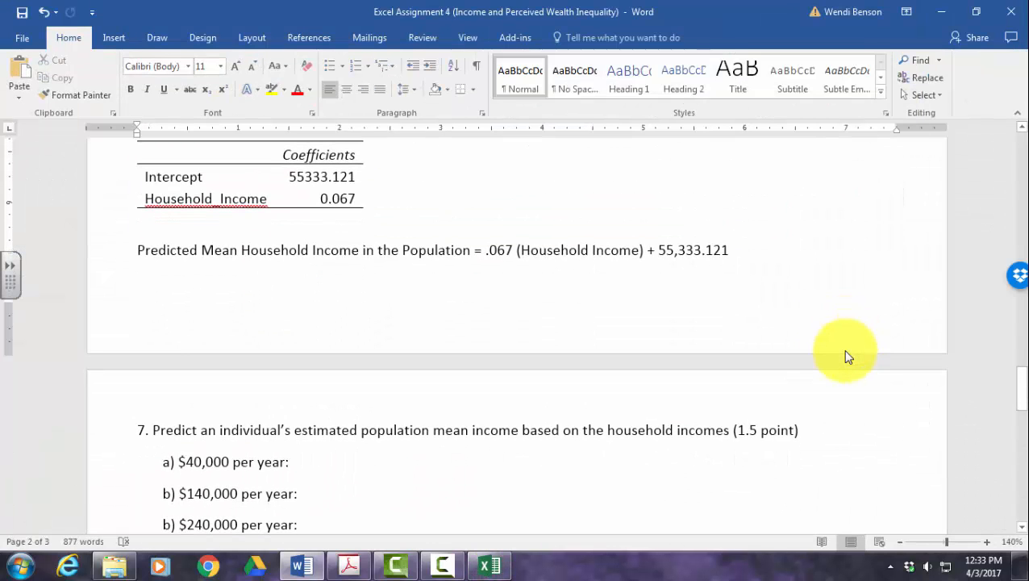
Step: Check the household incomes in question 7, then return to Excel's Regression sheet and label cell H5 "HH Income ="
scroll(848, 356, "down", 5)
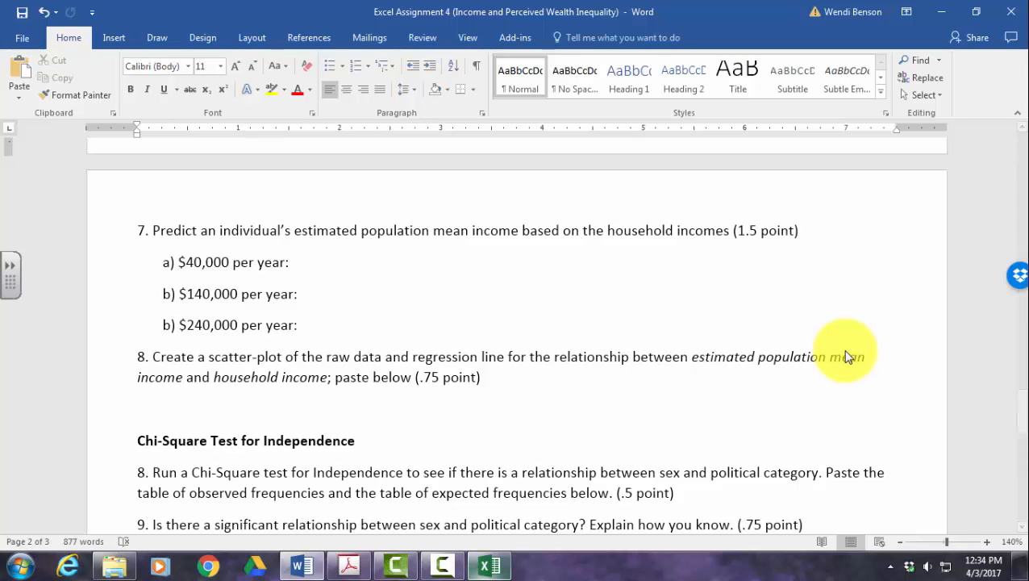
key("alt+Tab")
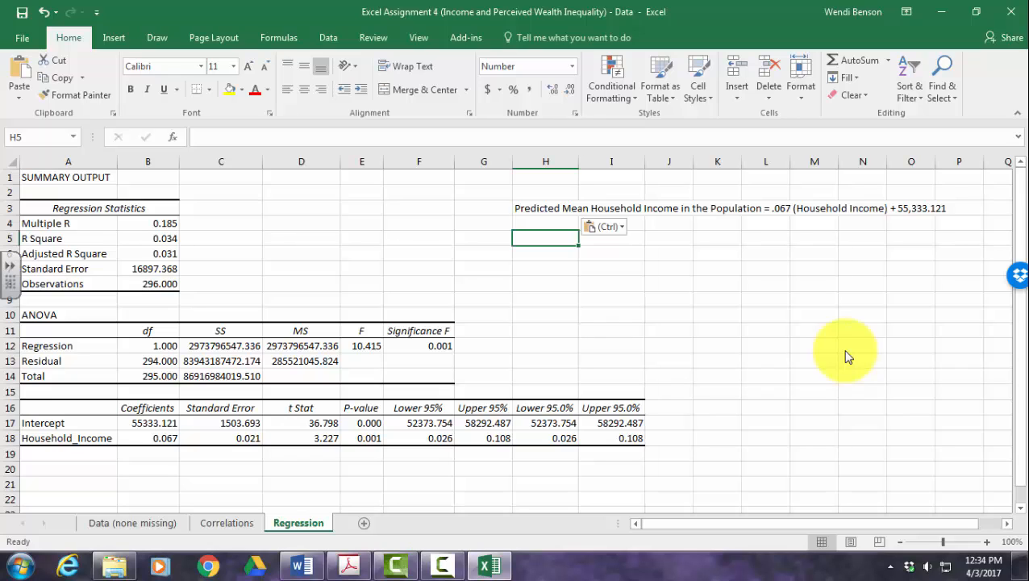
type("HH Income =")
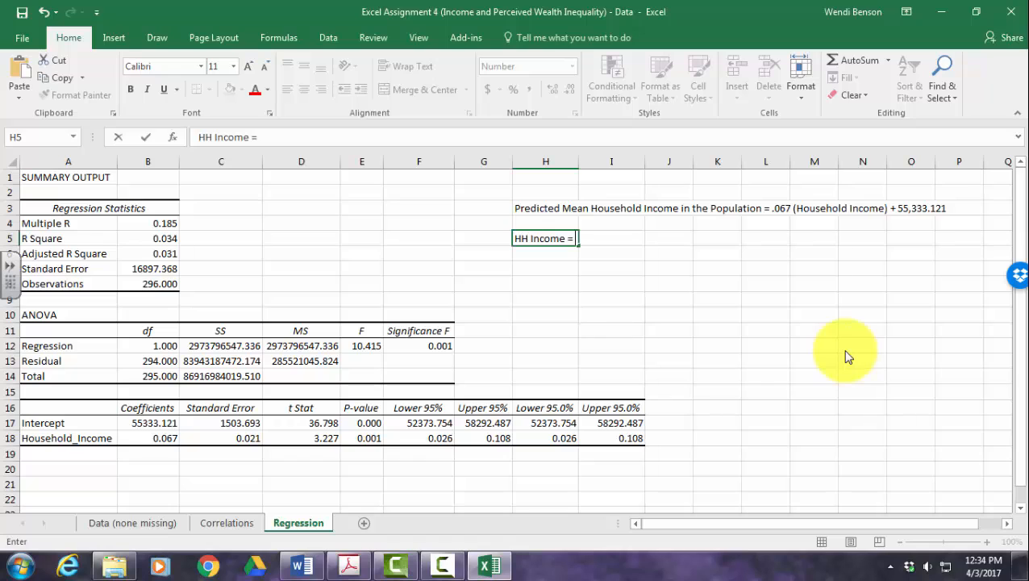
key("Return")
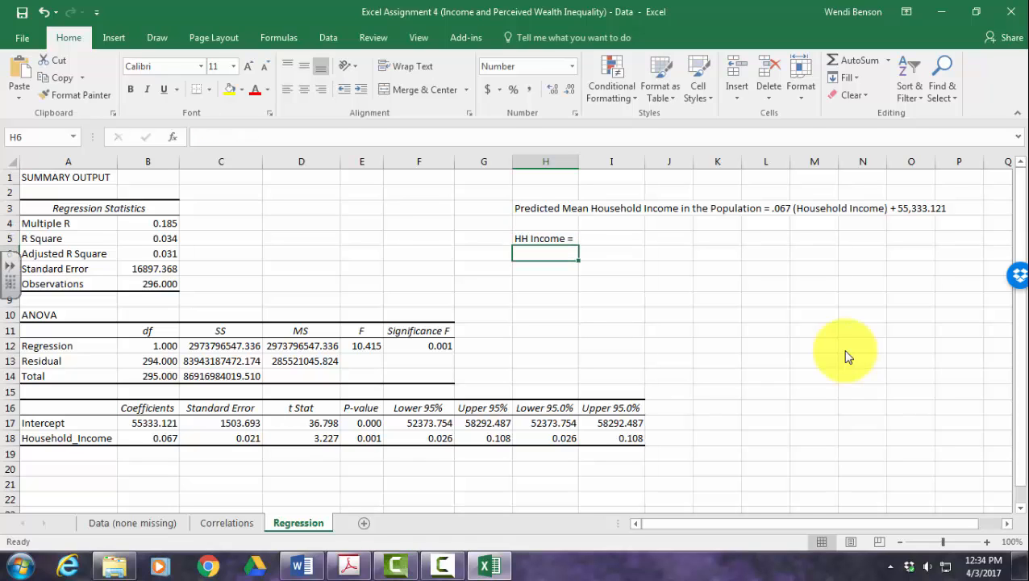
Step: Enter question 7's household incomes 40000, 140000 and 240000 in cells I5, J5 and K5
key("Up")
key("Right")
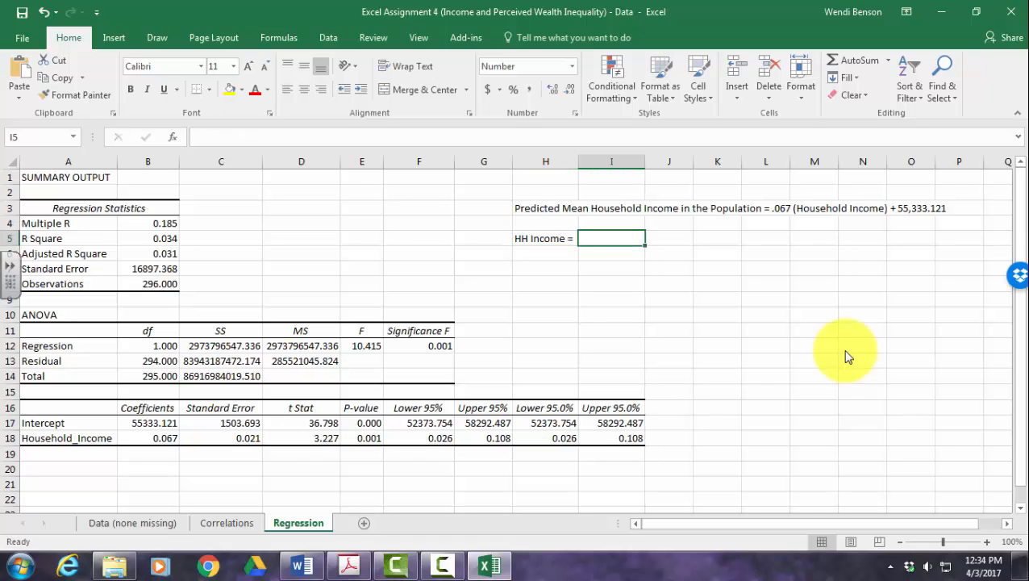
type("4")
key("alt+Tab")
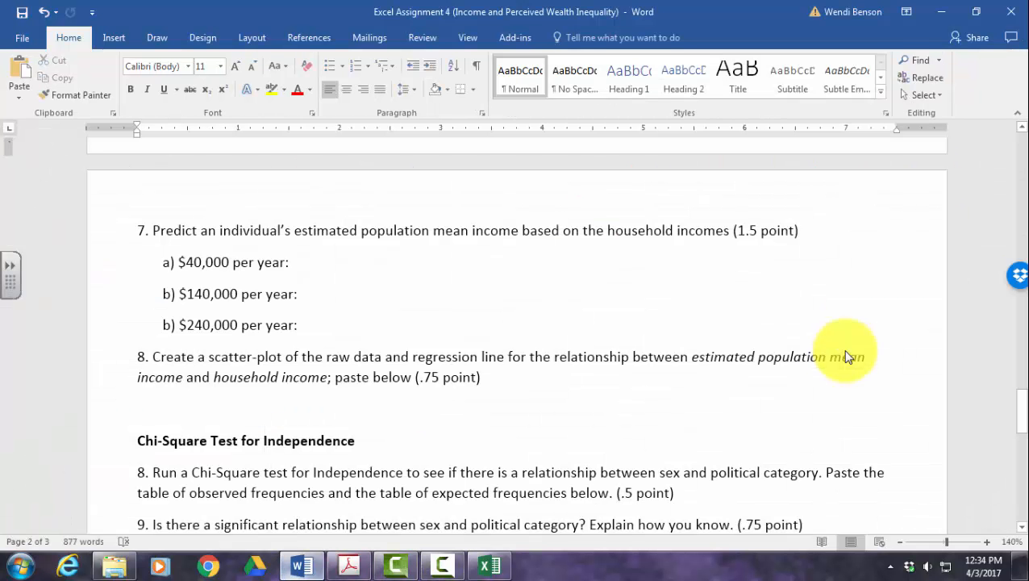
key("alt+Tab")
type("0")
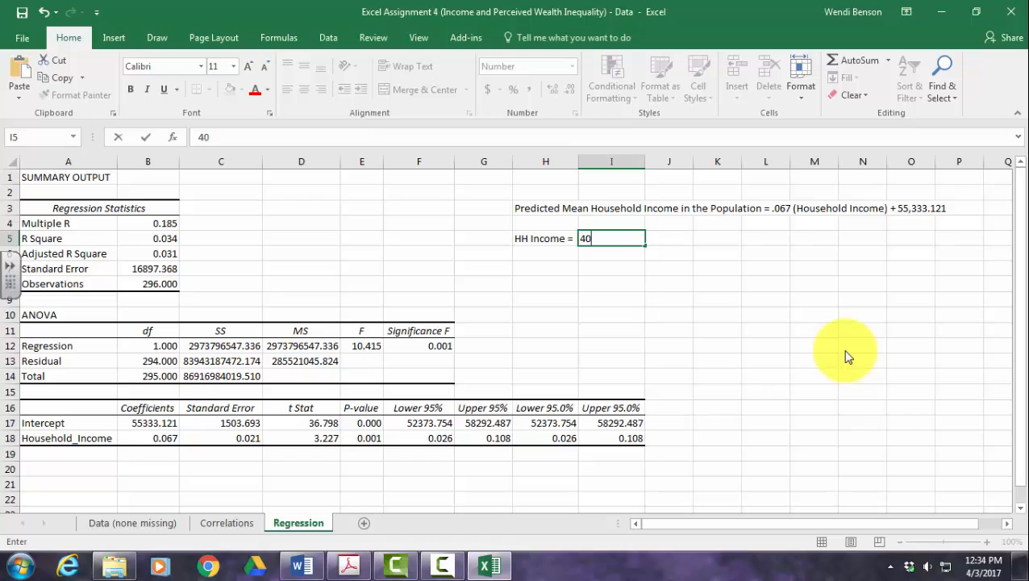
type("000")
key("Tab")
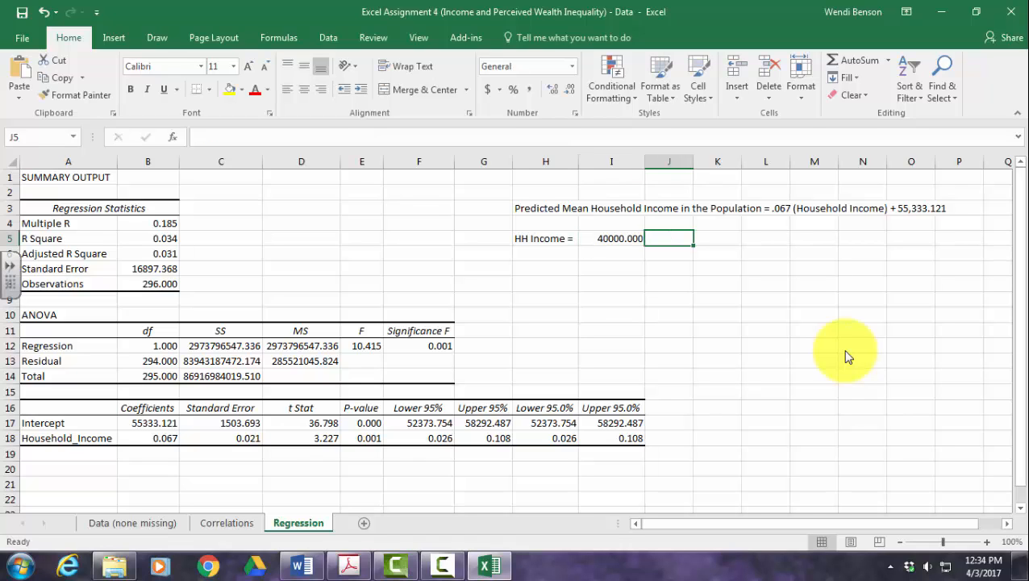
type("1400")
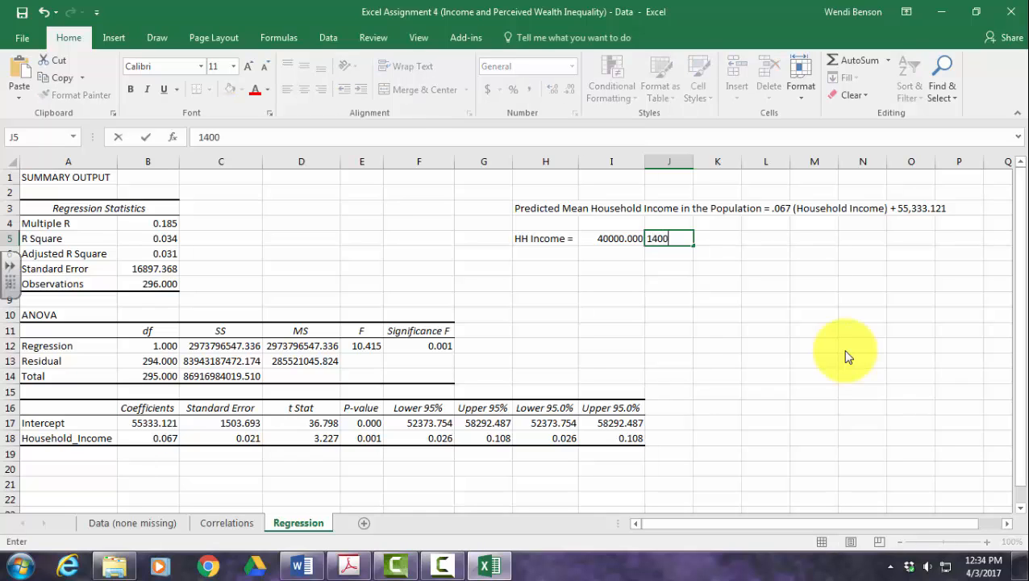
type("00")
key("Tab")
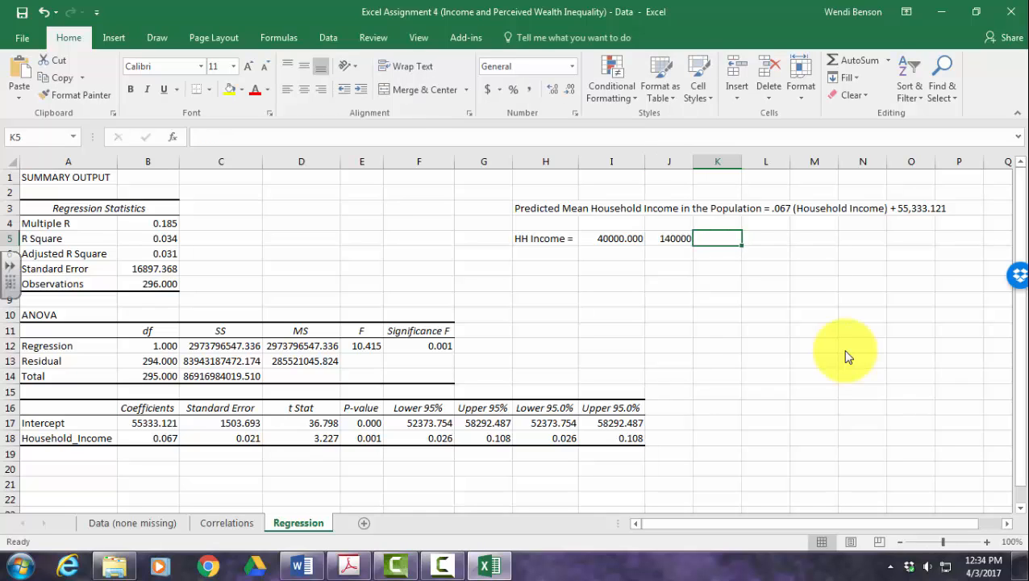
type("240000")
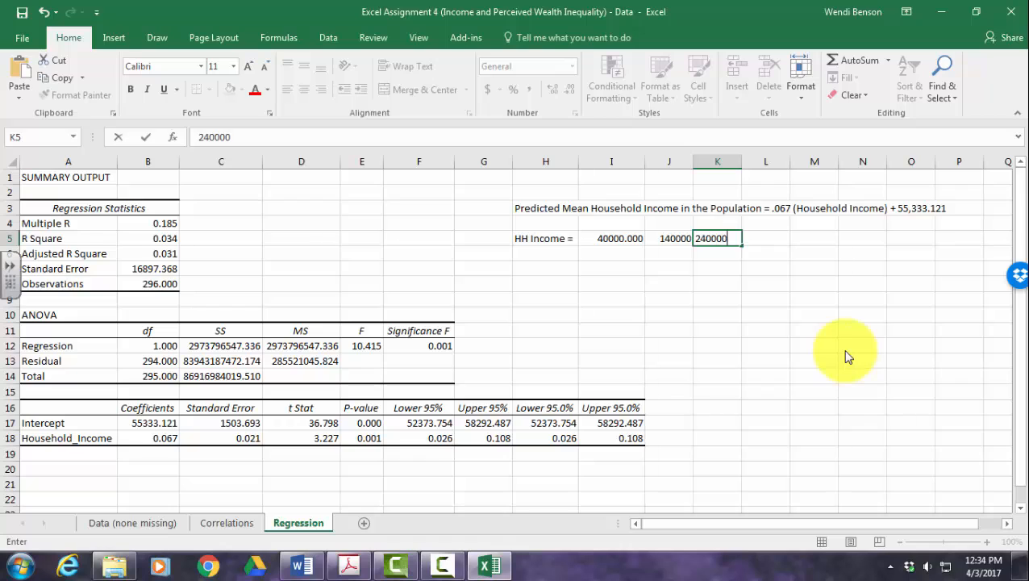
key("Return")
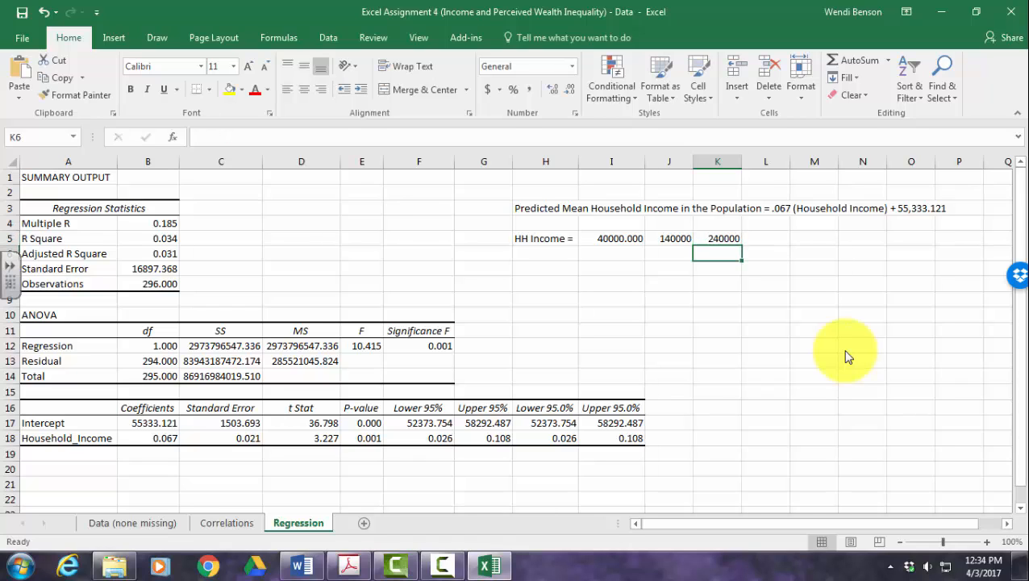
Step: Write the label "Predicted Mean Pop Income" in cell H6, below the household income label
key("Left")
key("Left")
key("Left")
type("P")
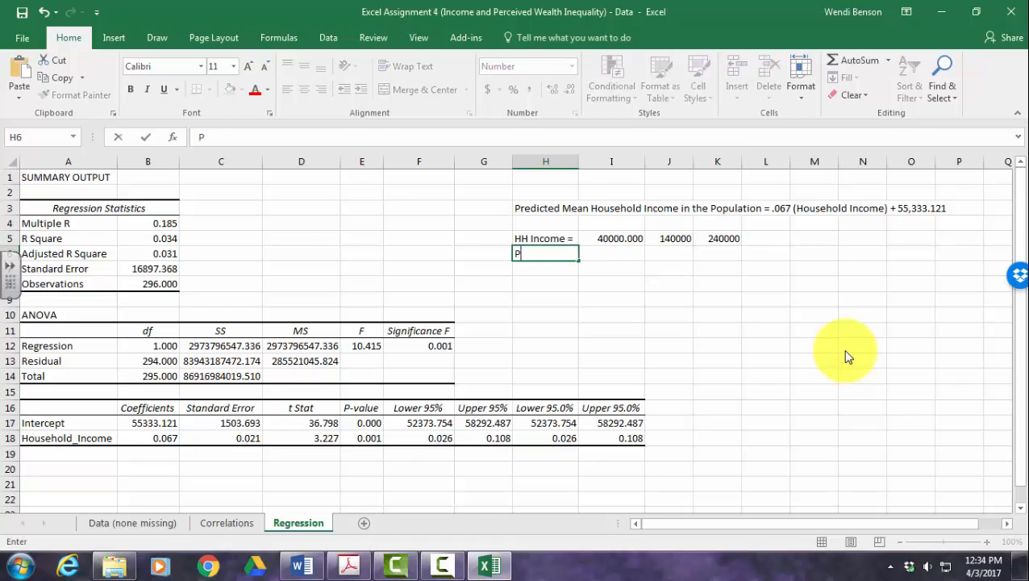
type("redicted M")
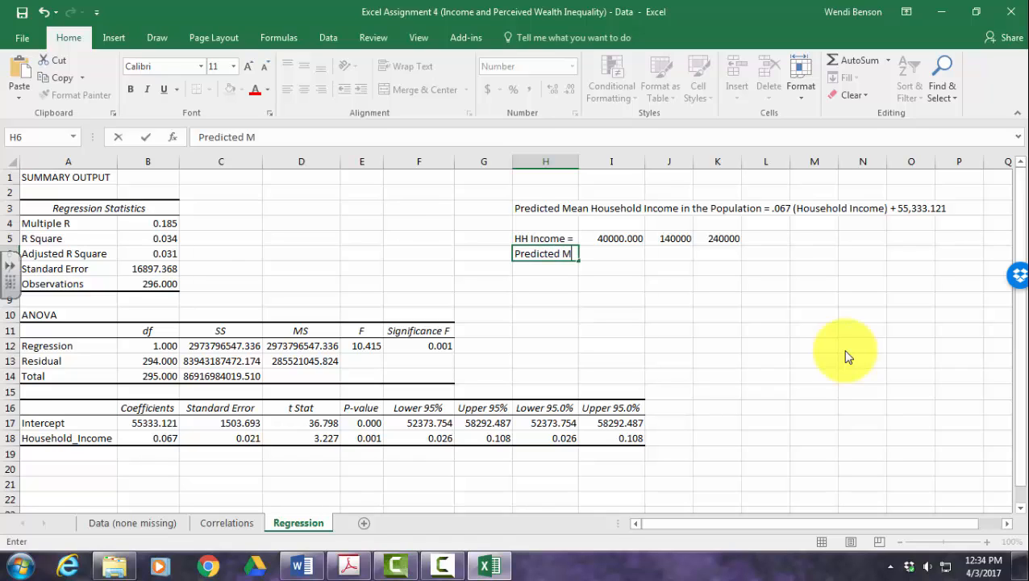
type("ean Pop Income")
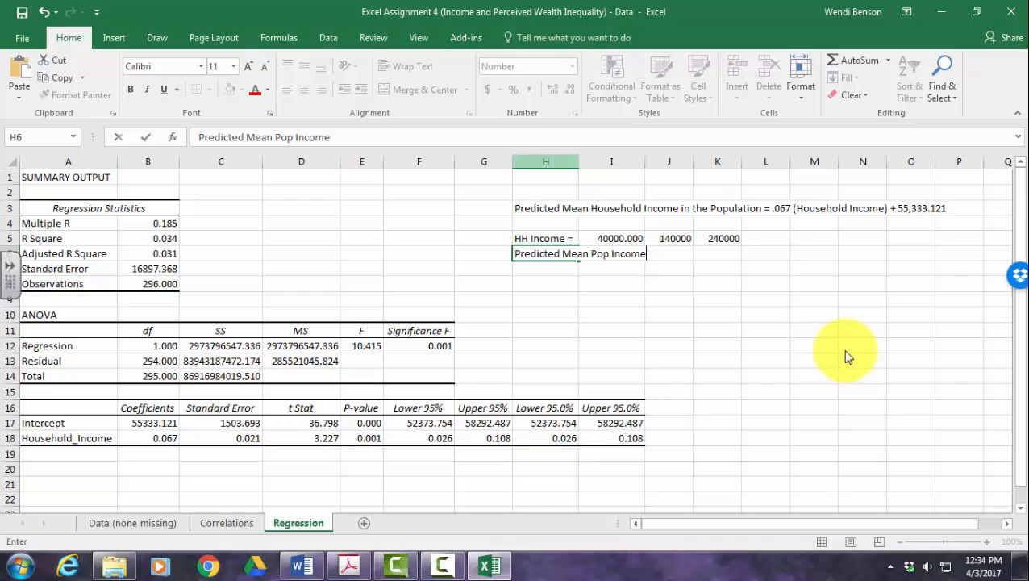
Step: Size column H just wide enough for the H6 label and add "=" to the end of that label
left_click(546, 161)
double_click(578, 161)
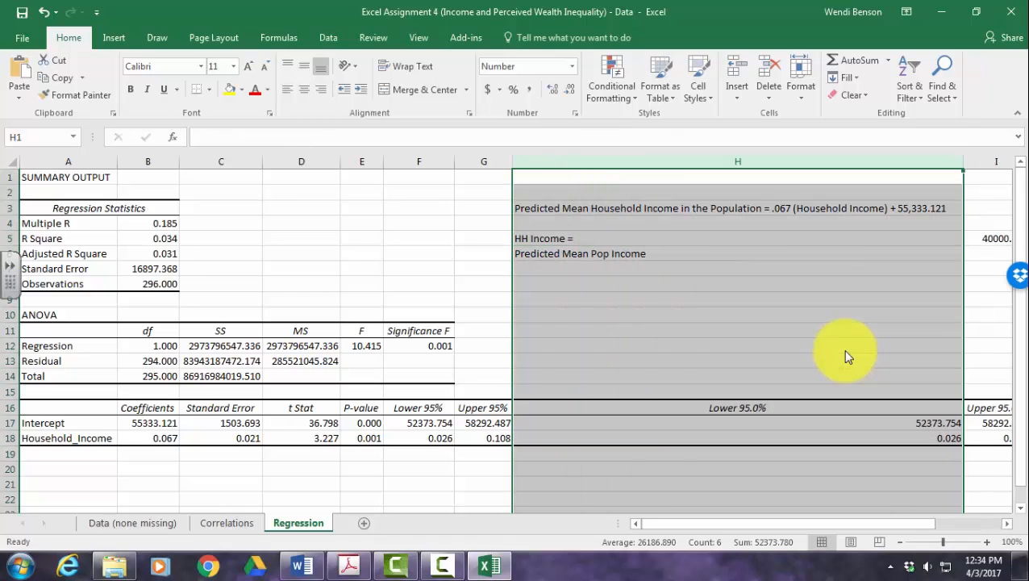
left_click_drag(963, 161, 668, 161)
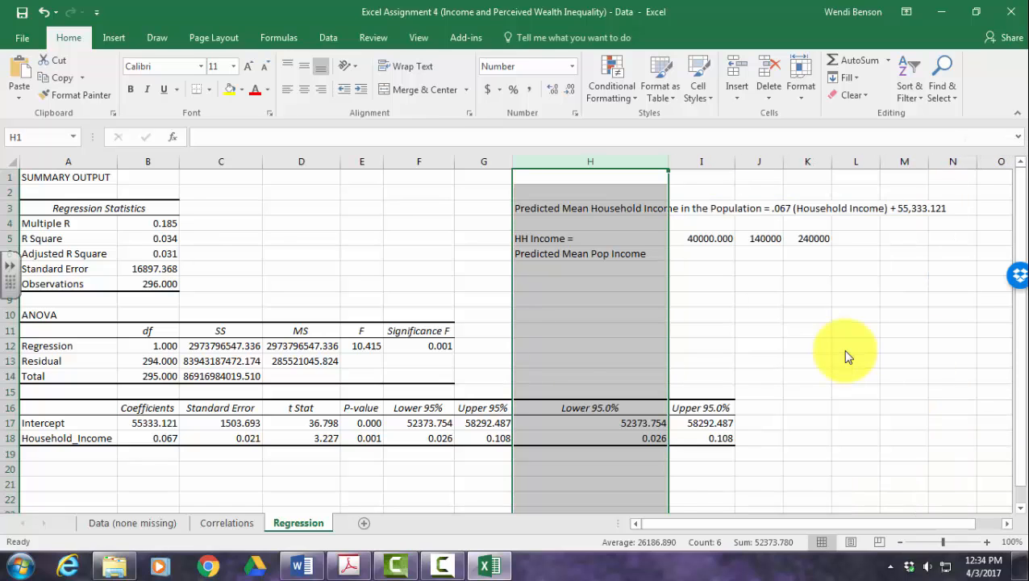
double_click(652, 254)
type("=")
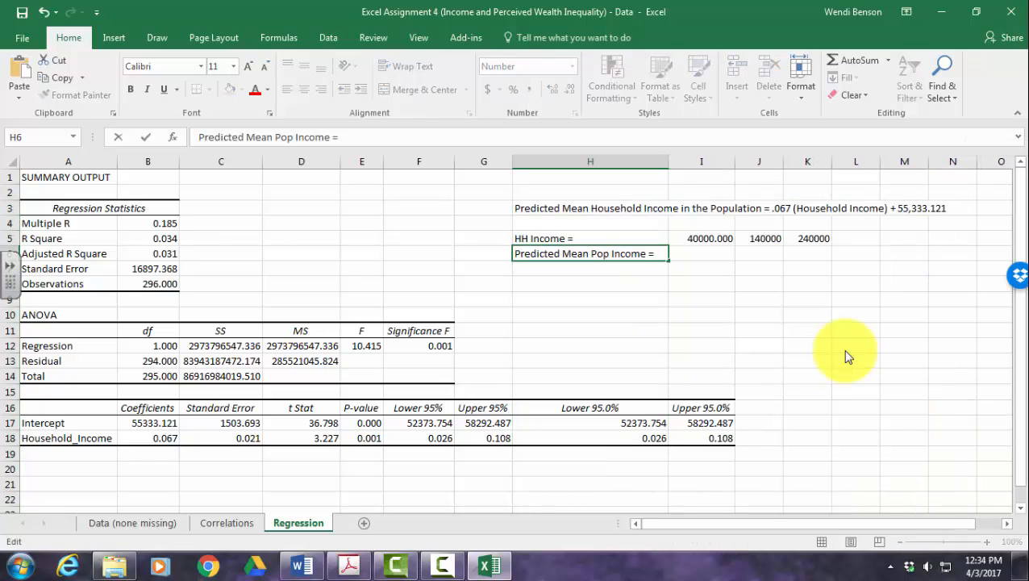
key("Tab")
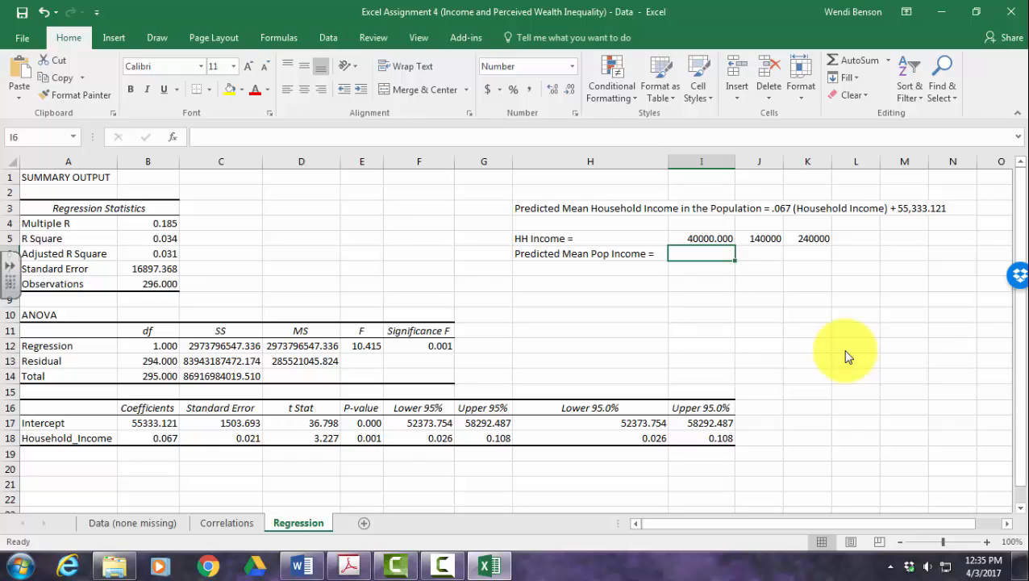
Step: Enter the prediction formula =($B$18*I5)+$B$17 in cell I6, with absolute references to the slope and intercept
type("=")
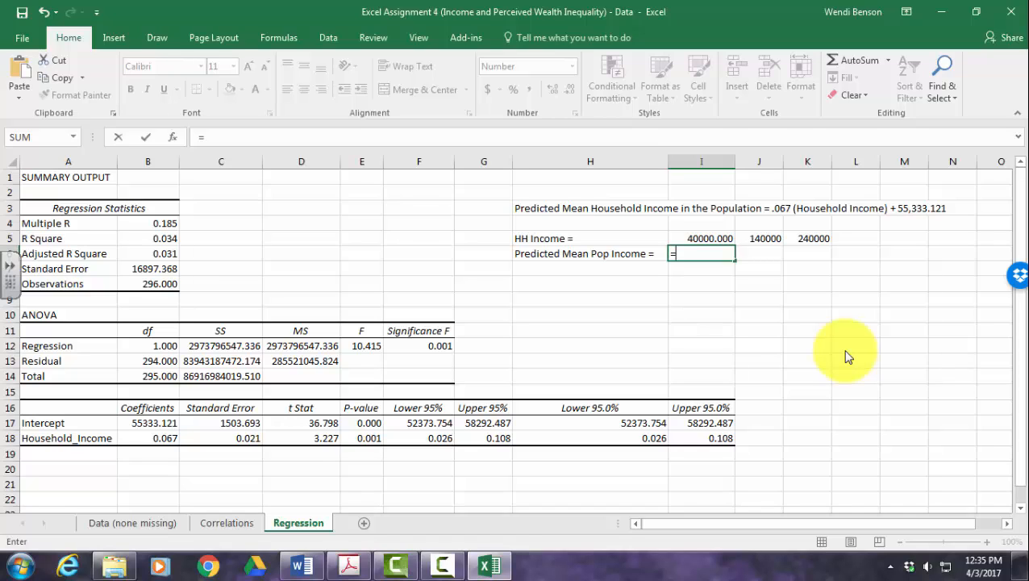
type("(")
left_click(148, 438)
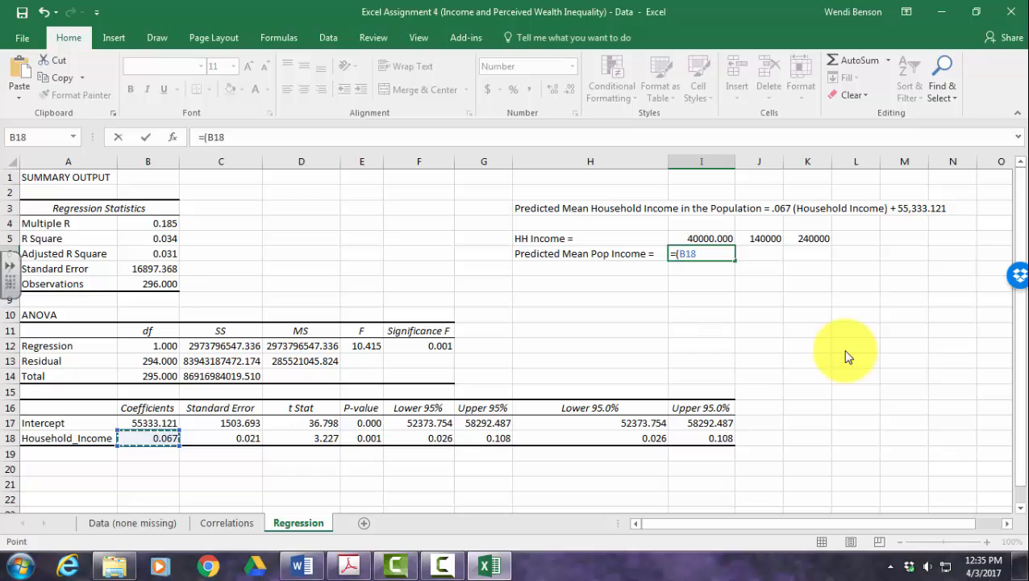
key("F4")
type("*")
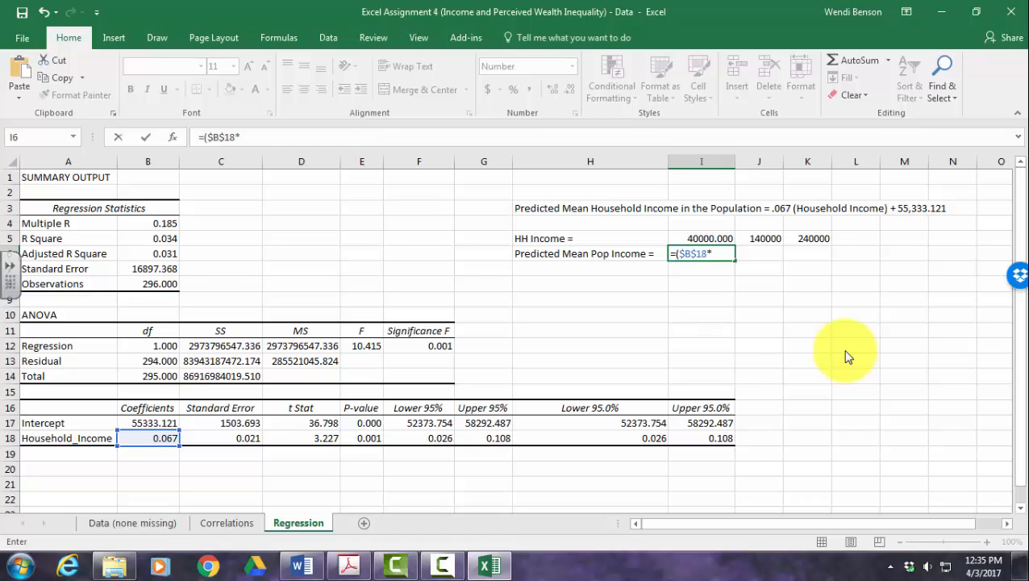
key("Up")
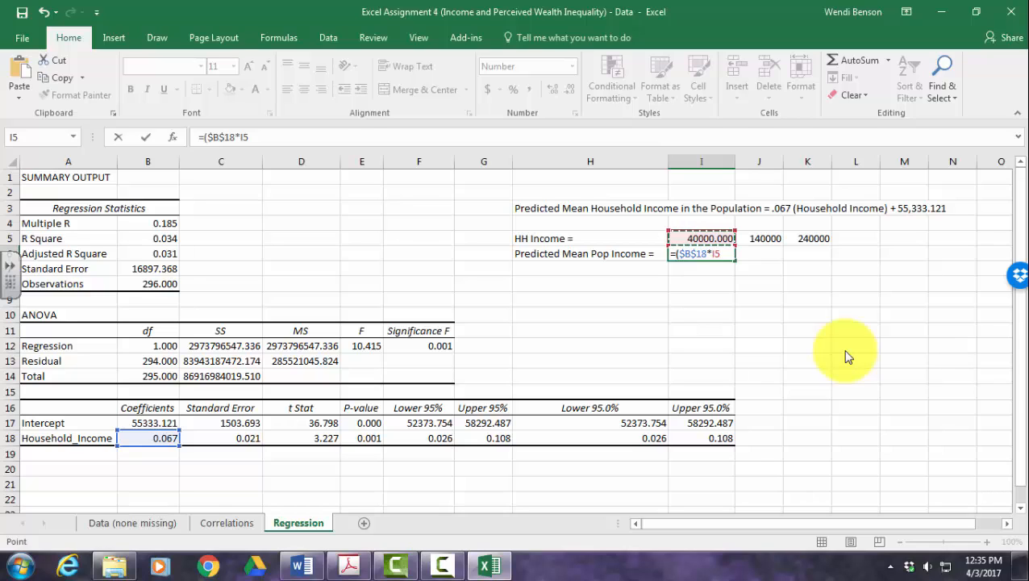
type(")+")
left_click(148, 422)
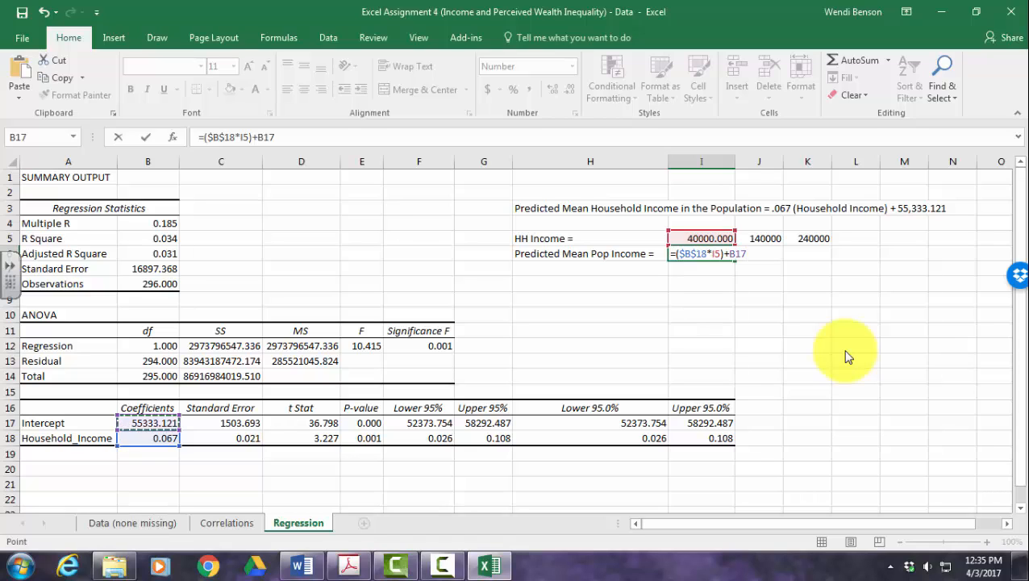
key("F4")
key("Return")
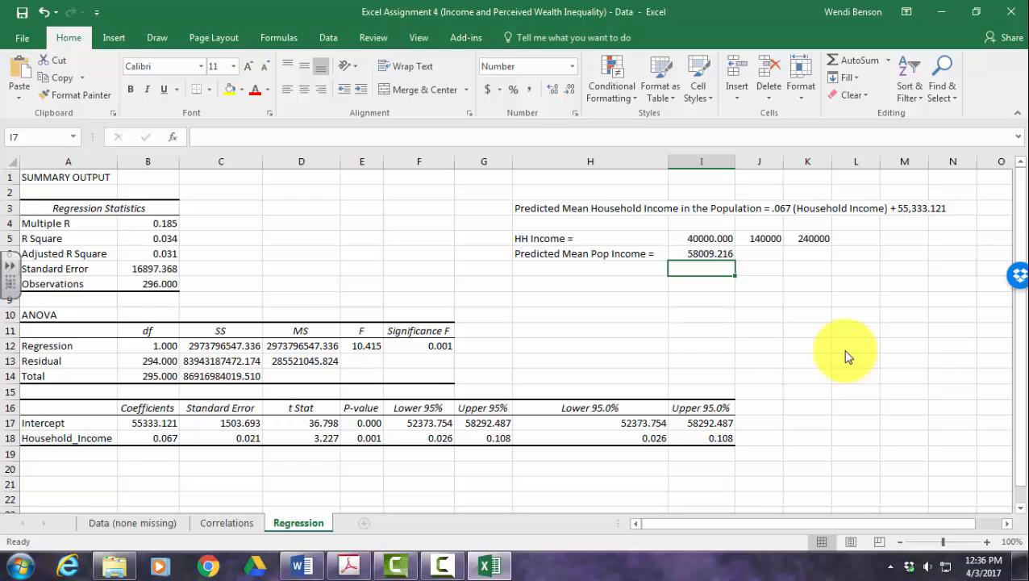
Step: Fill the prediction formula from I6 across to K6 and autofit columns J and K
key("Up")
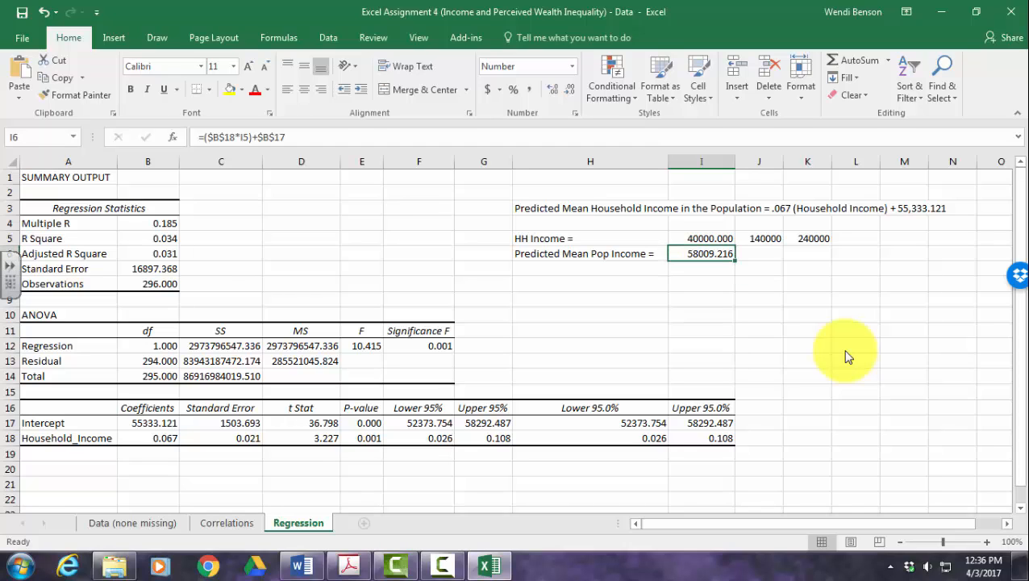
key("shift+Right")
key("shift+Right")
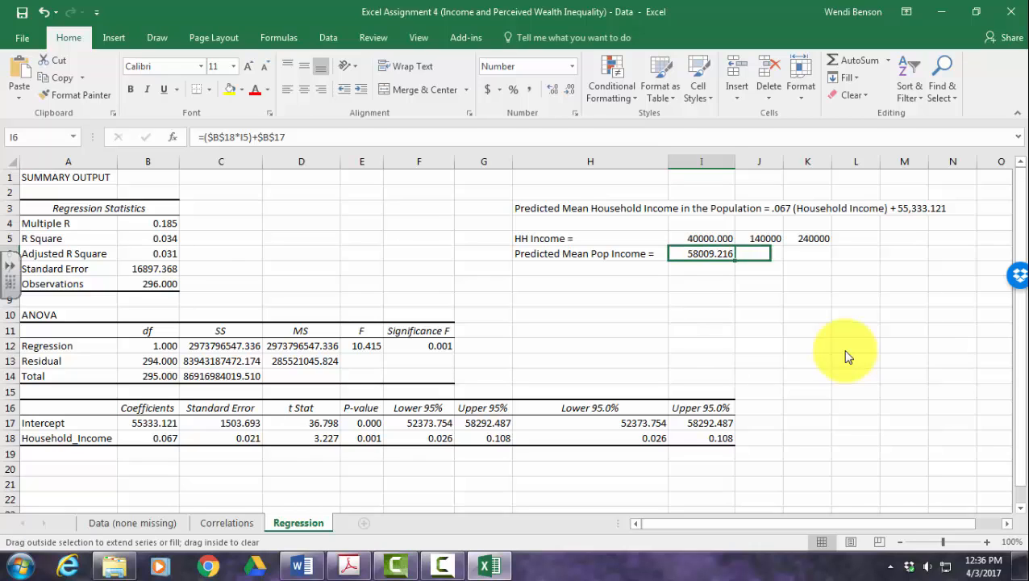
key("ctrl+r")
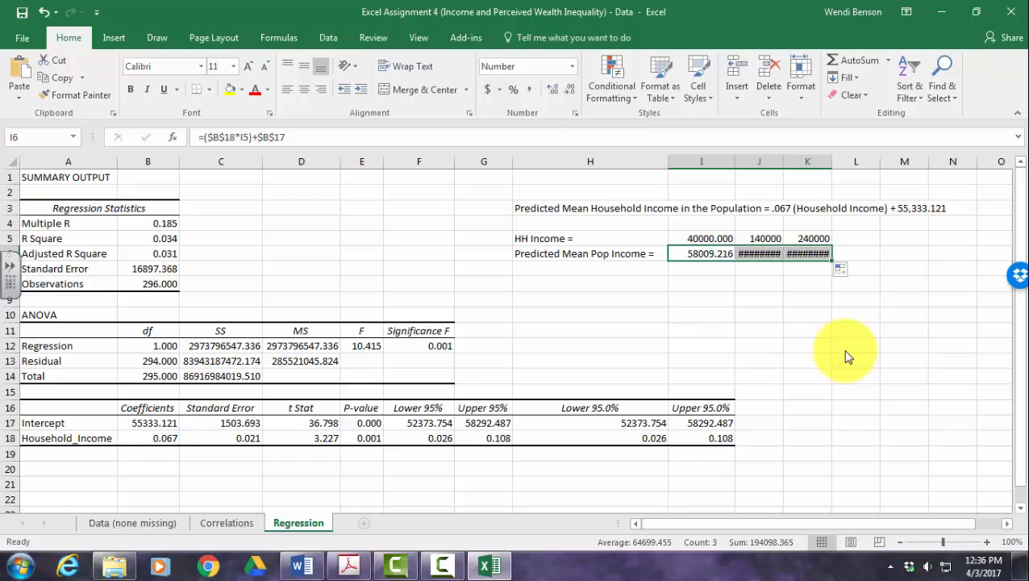
double_click(783, 161)
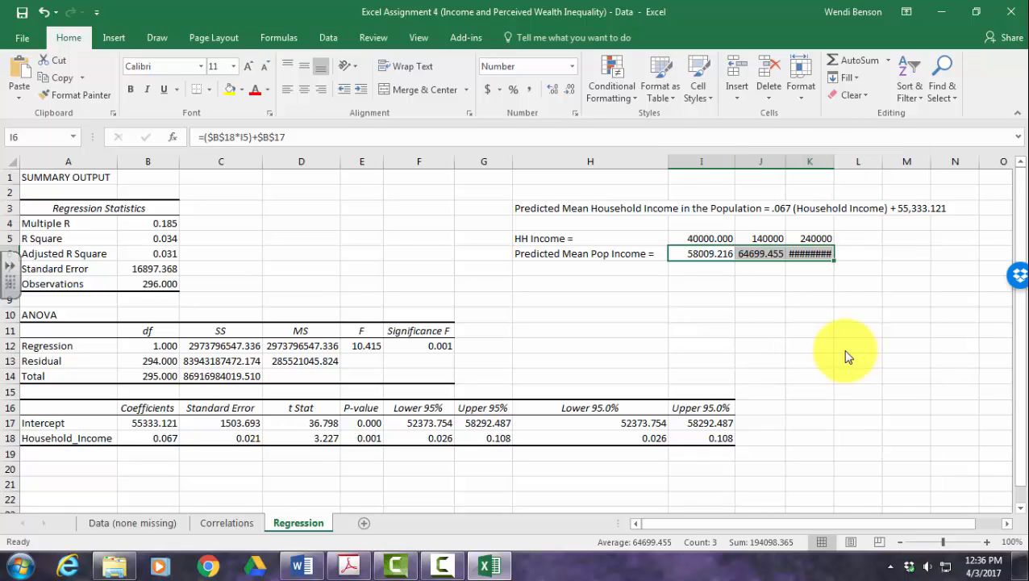
double_click(835, 161)
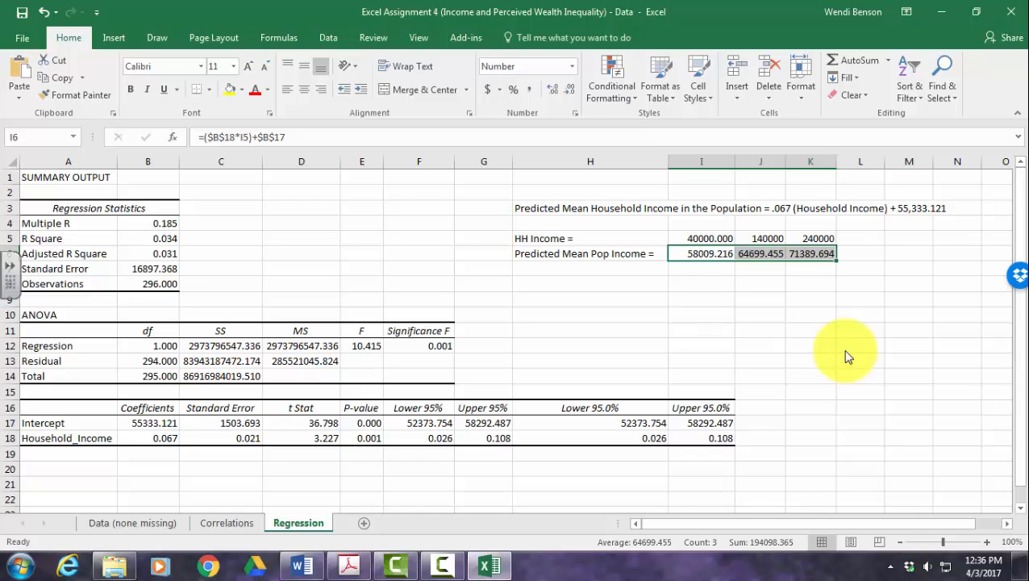
Step: Format the predicted incomes in I6:K6 as Currency with the $ symbol and 2 decimal places
right_click(691, 254)
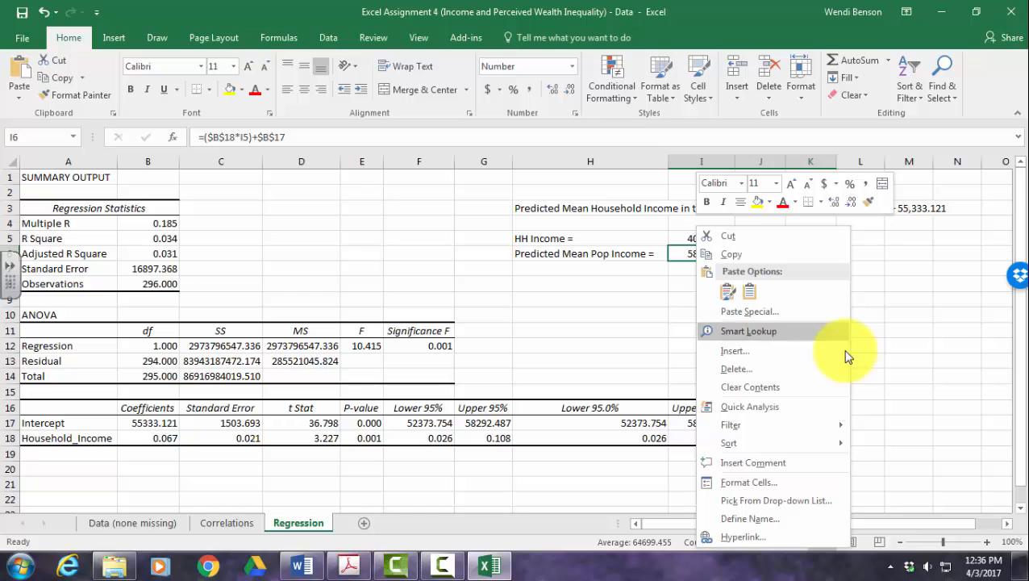
left_click(746, 482)
left_click(860, 283)
left_click_drag(810, 254, 704, 254)
right_click(704, 254)
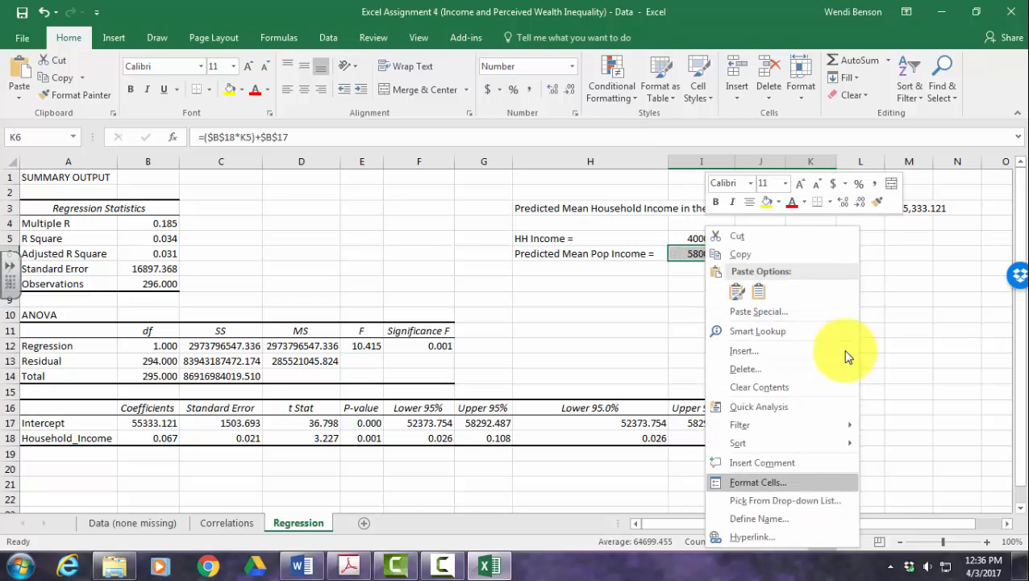
left_click(758, 482)
left_click(603, 283)
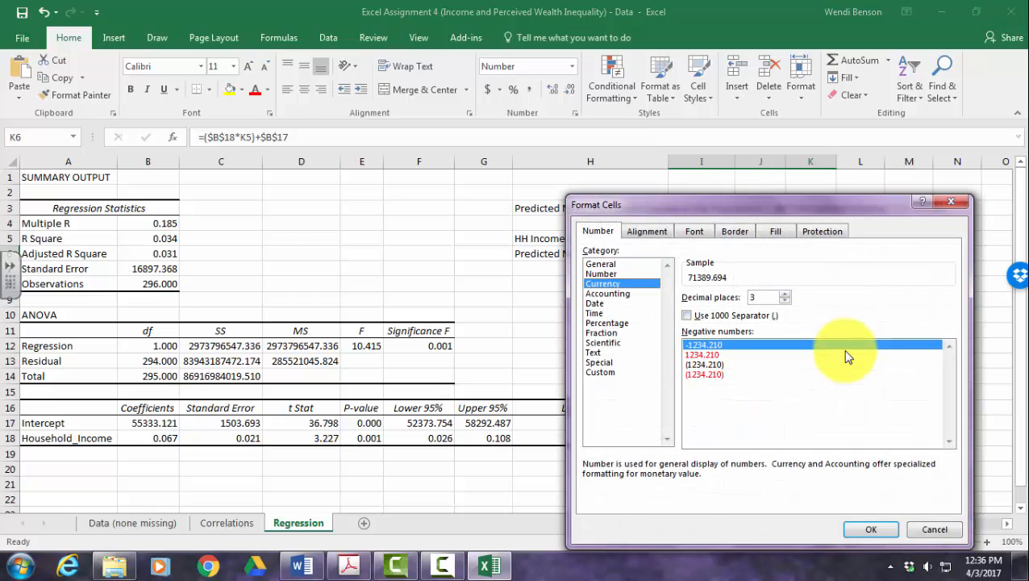
left_click(784, 301)
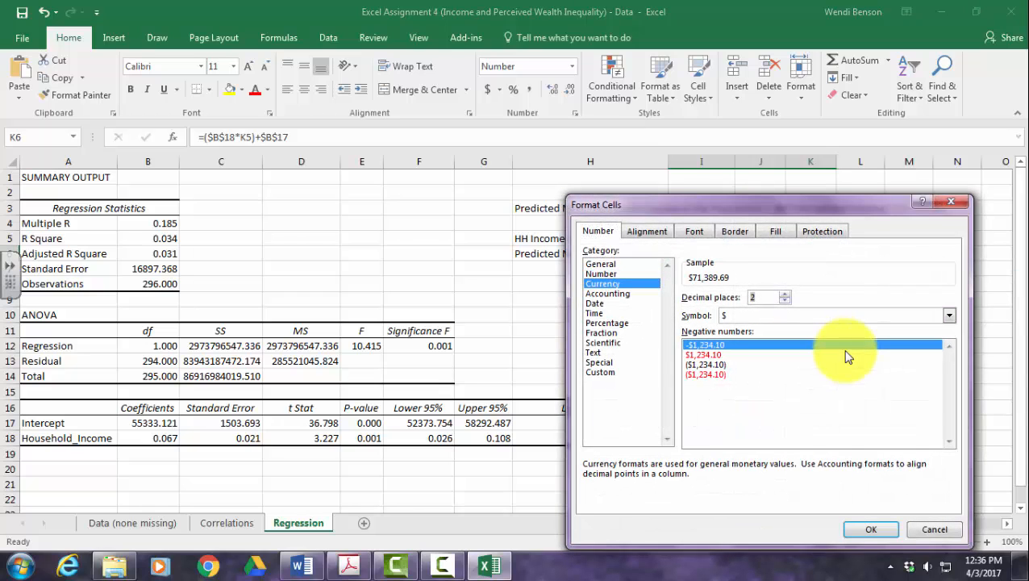
key("Return")
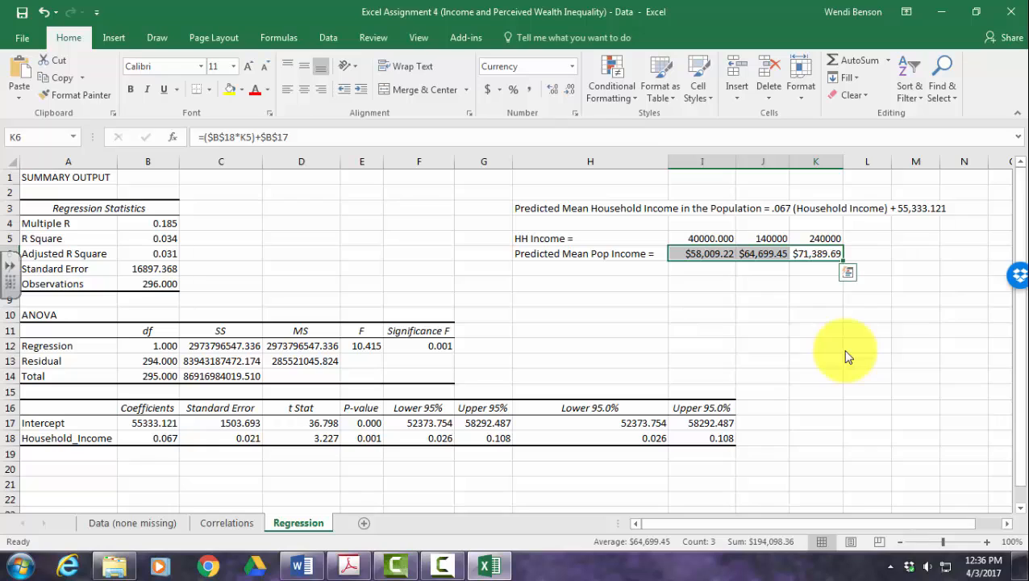
Step: Review the household incomes in I5:K5 against the predicted mean population incomes below them
key("Down")
key("Down")
key("Down")
key("Down")
key("Left")
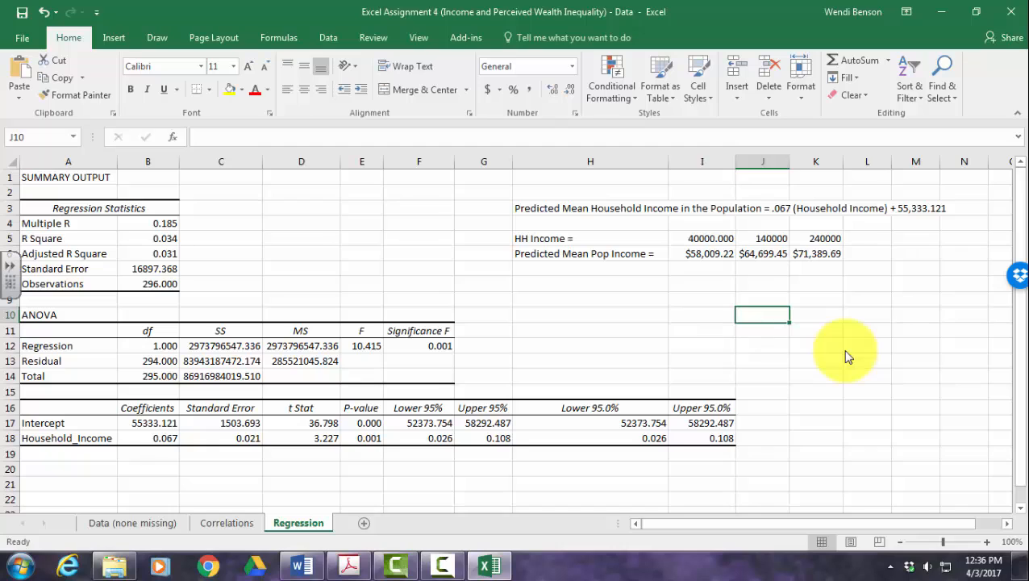
key("Up")
key("Up")
key("Up")
key("Up")
key("Up")
key("Left")
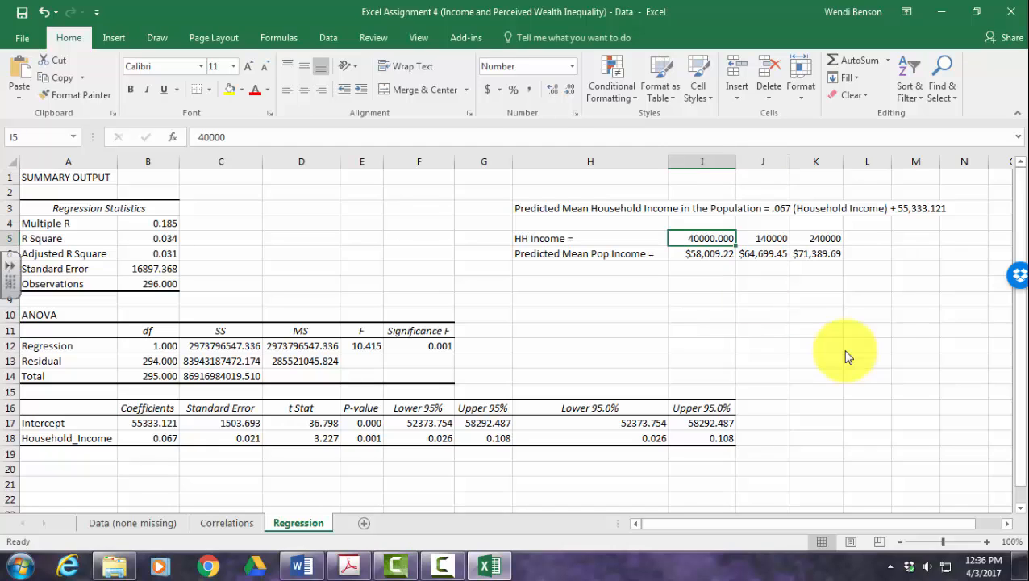
key("Right")
key("Right")
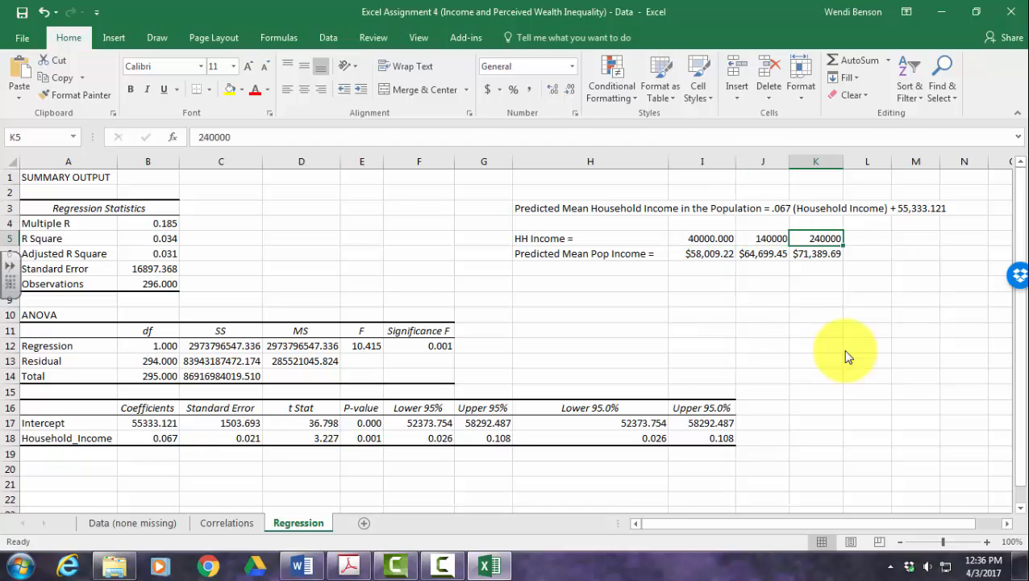
Step: Multiply a $100,000 income increase by the slope in cell I9 using =100000*.067
key("Down")
key("Down")
key("Down")
key("Down")
key("Left")
key("Left")
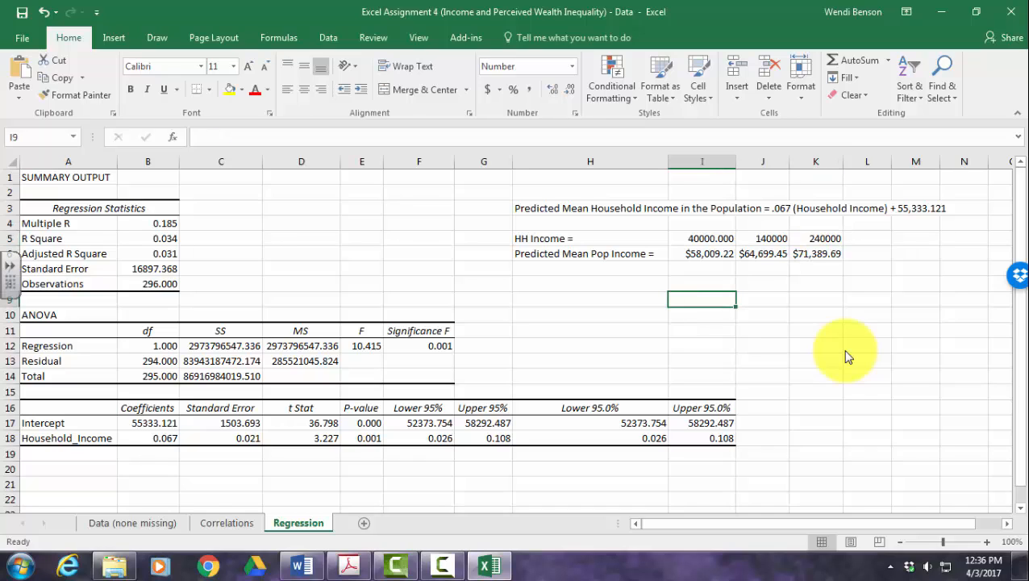
type("10000")
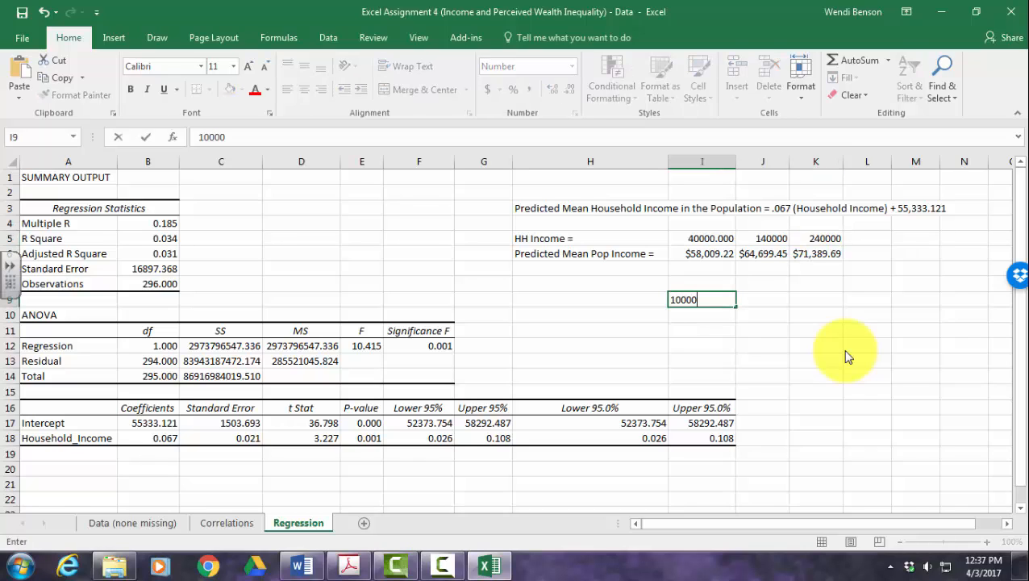
type("0*")
key("F2")
key("Home")
type("=")
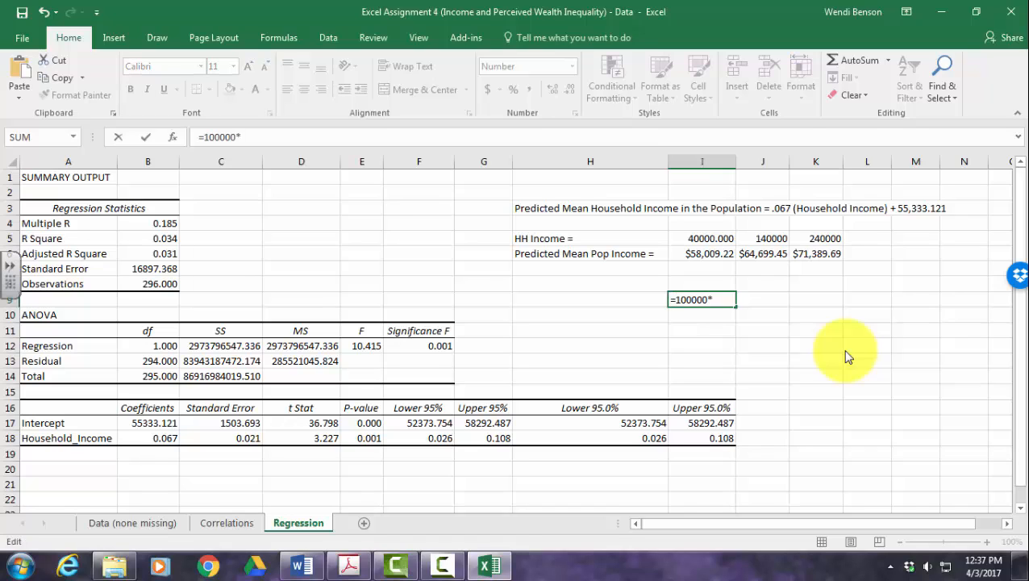
key("End")
type(".067")
key("Return")
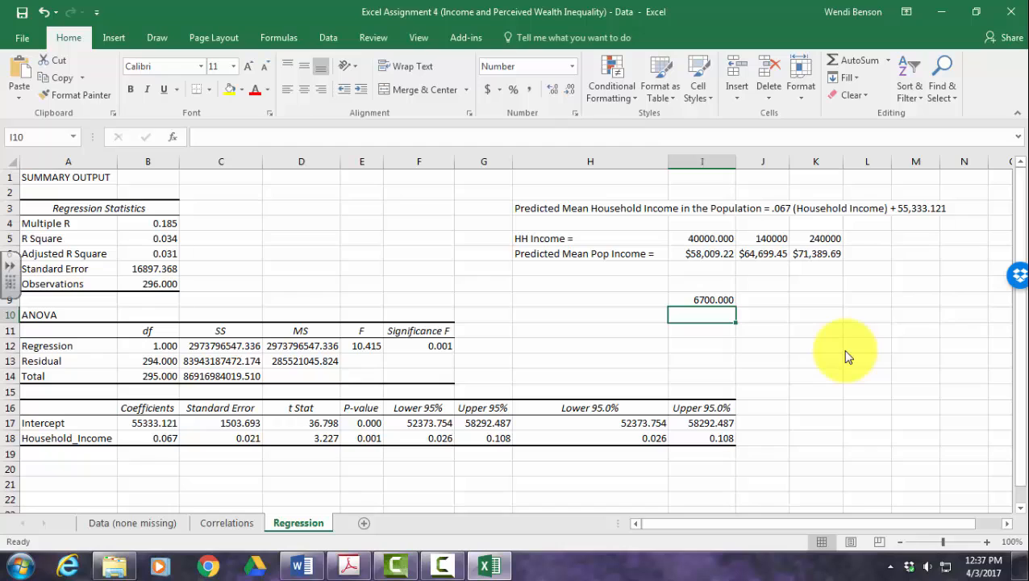
Step: Calculate the difference between the first two predicted incomes in cell I7 with =I6-J6
key("Up")
key("Up")
key("Up")
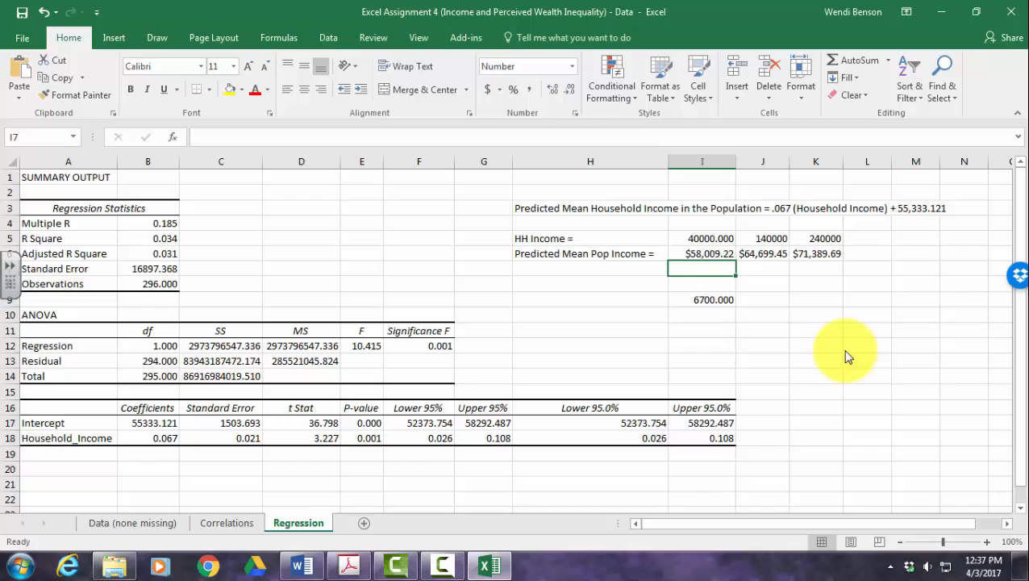
type("=")
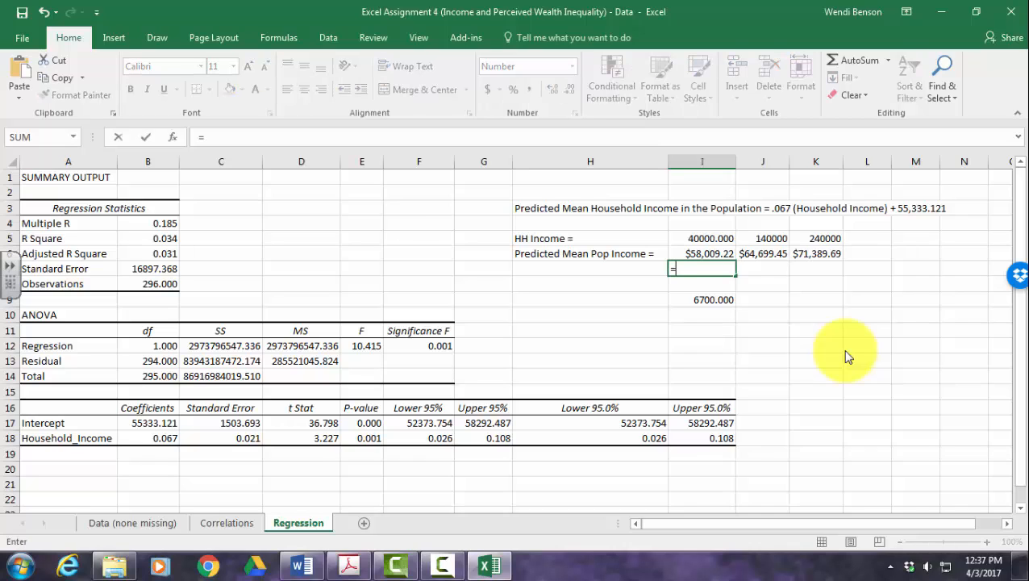
key("Up")
type("-")
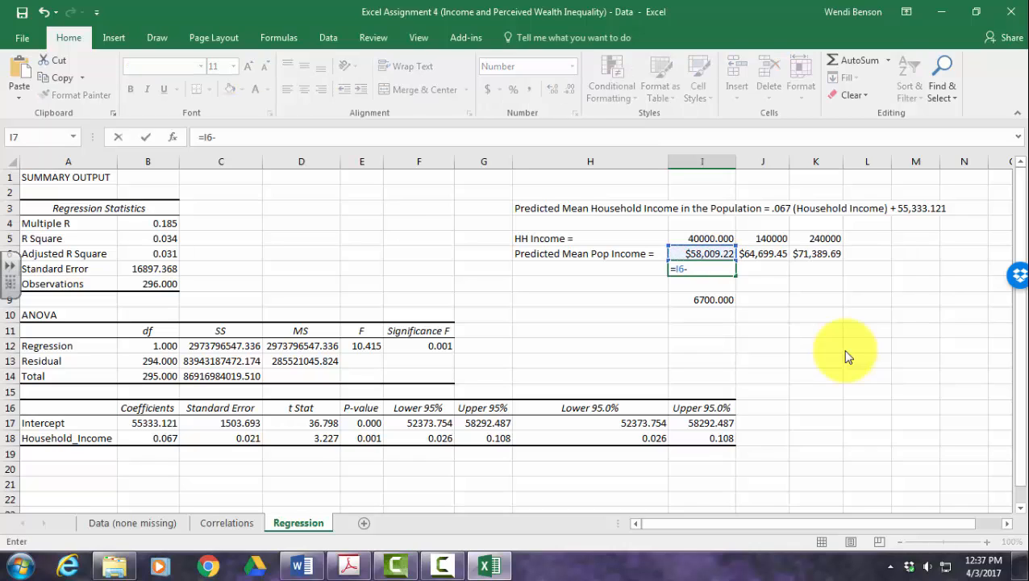
key("Up")
key("Right")
key("Return")
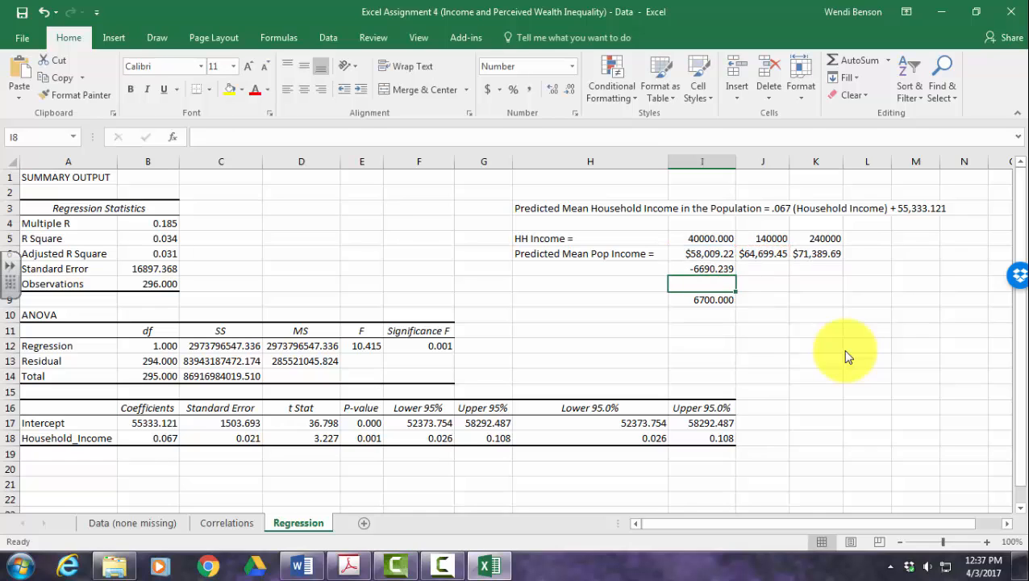
Step: Calculate the difference between the second and third predicted incomes in cell I8 with =J6-K6
type("=")
key("Up")
key("Up")
key("Right")
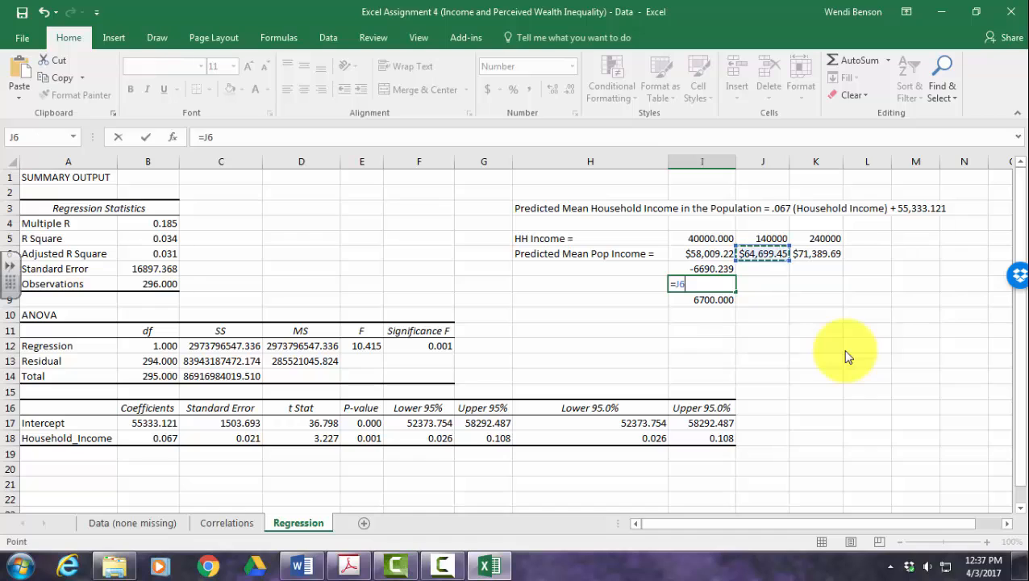
type("-")
key("Up")
key("Up")
key("Right")
key("Right")
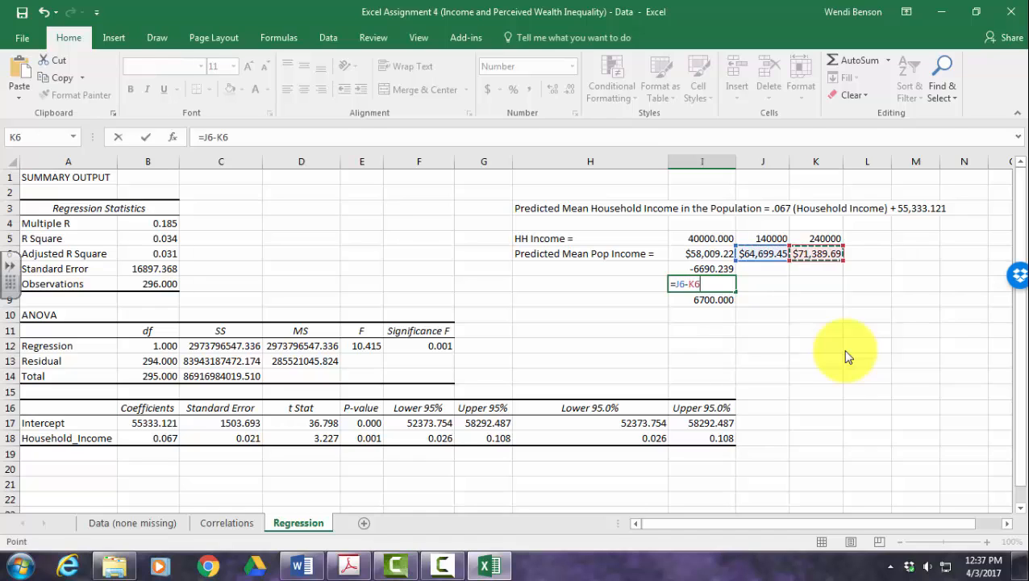
key("Return")
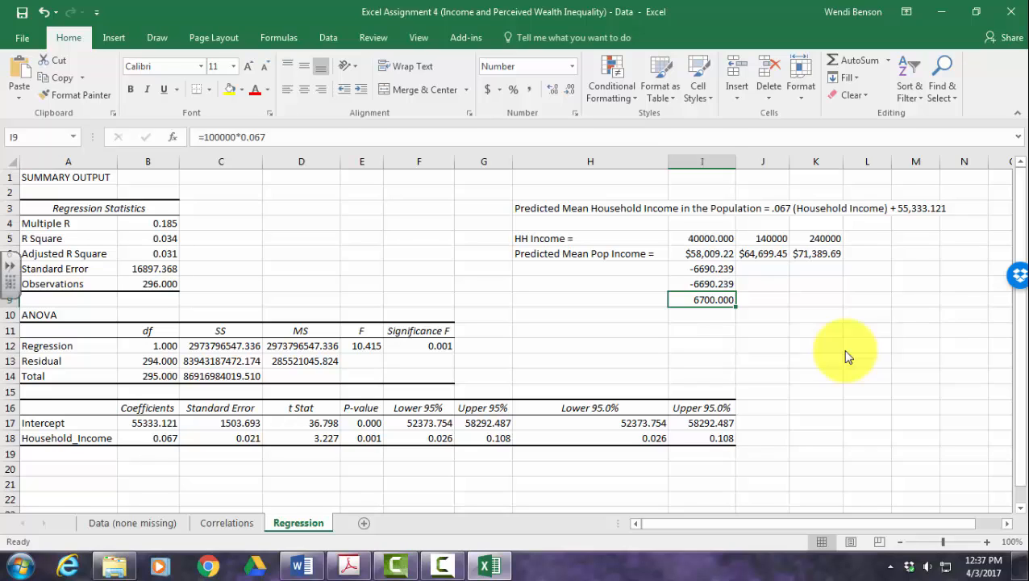
Step: Clear the check calculations in I7:I9
key("Up")
key("Up")
key("shift+Down")
key("shift+Down")
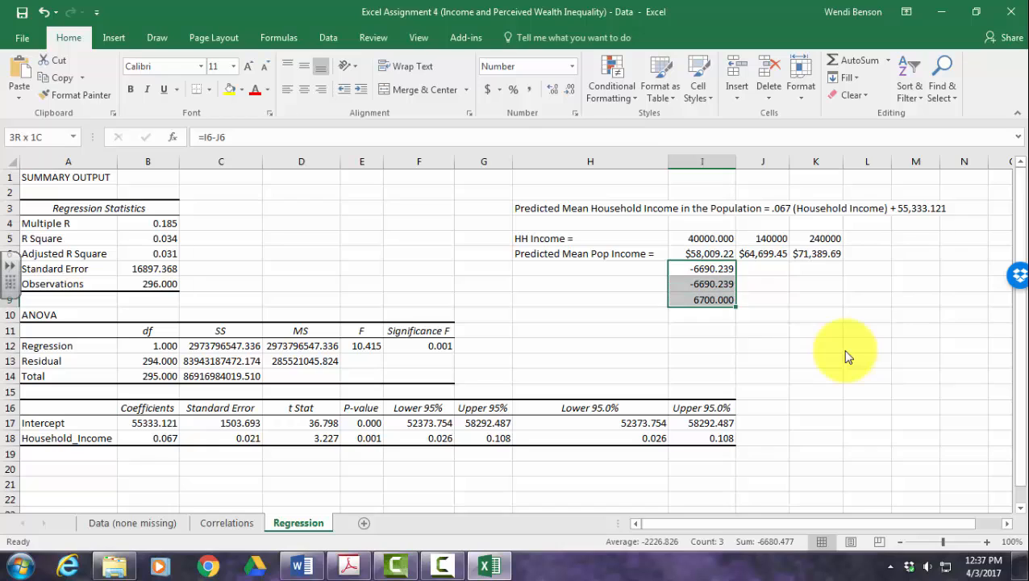
key("Delete")
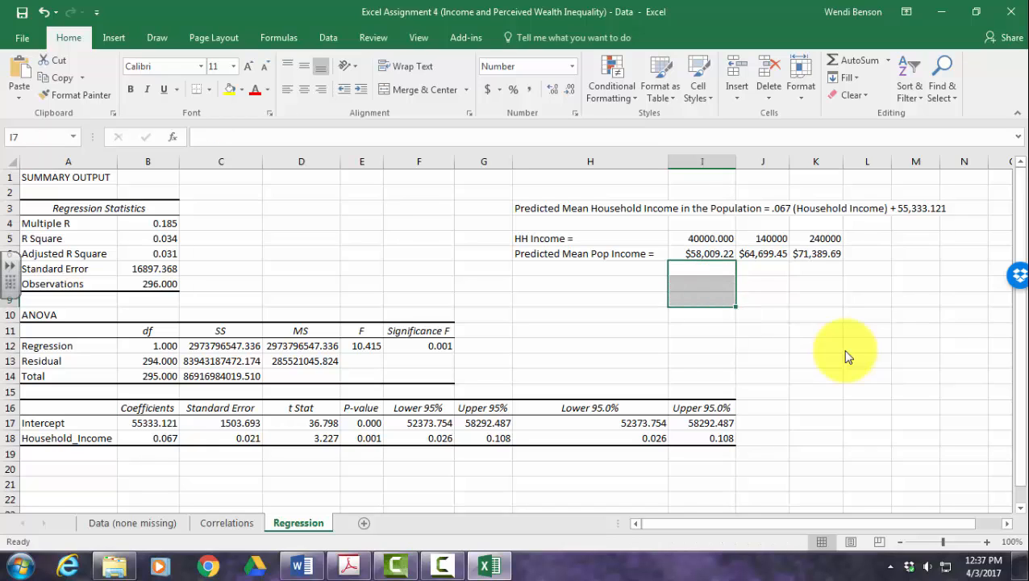
left_click(816, 359)
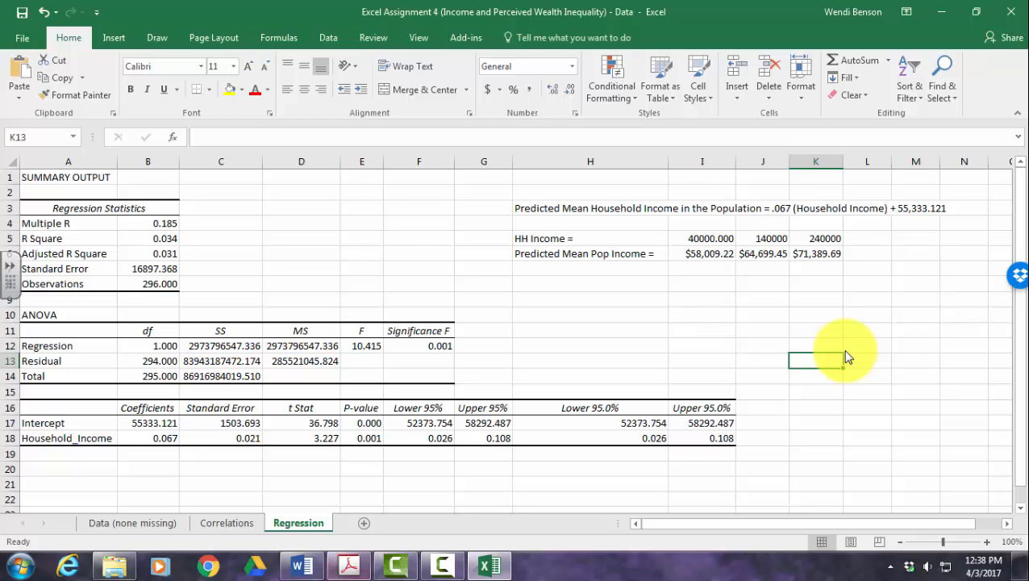
Step: Read the scatter-plot question in the Word assignment and return to the first rows of the Data (none missing) sheet in Excel
key("alt+Tab")
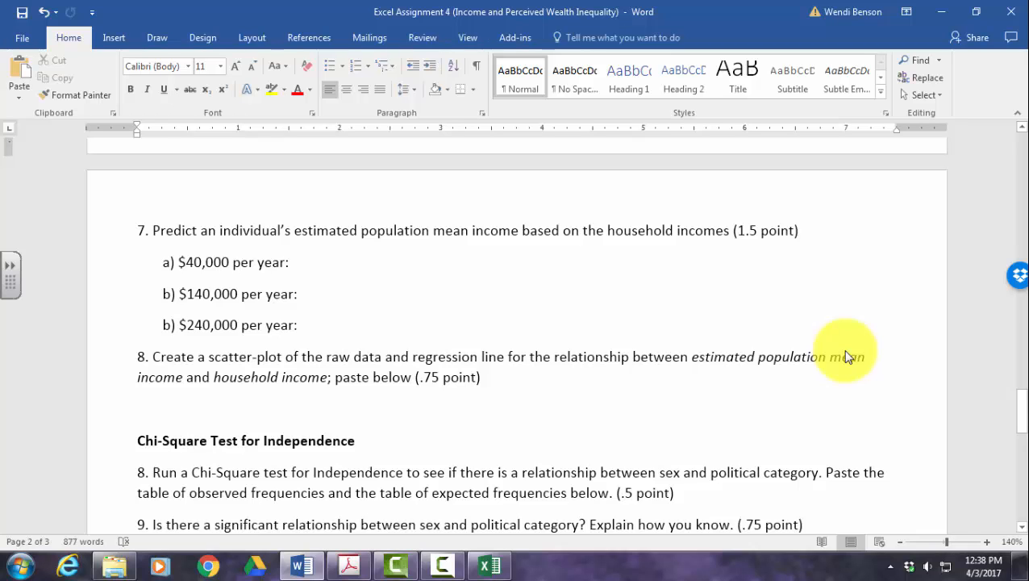
key("alt+Tab")
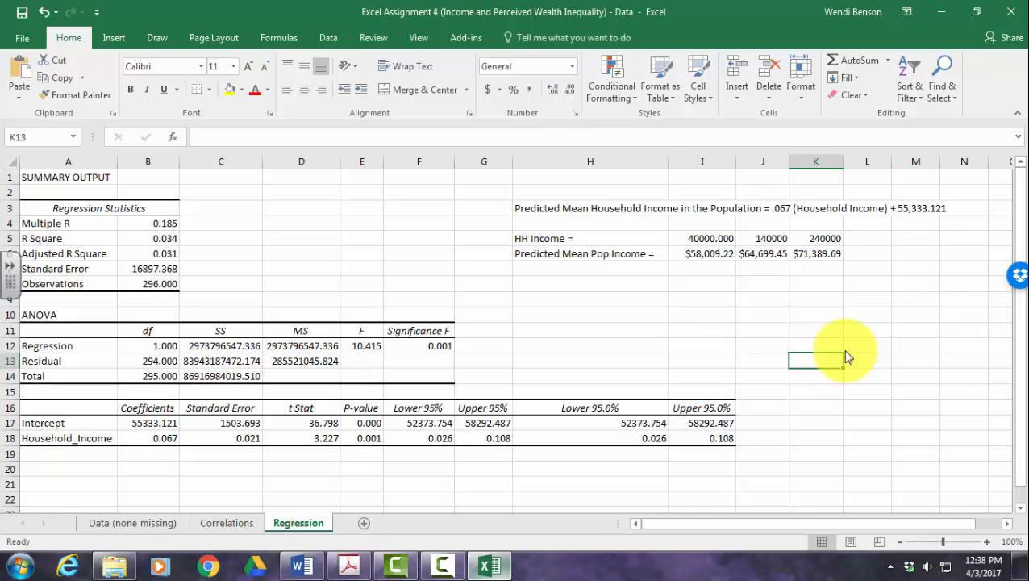
key("ctrl+Page_Up")
key("ctrl+Page_Up")
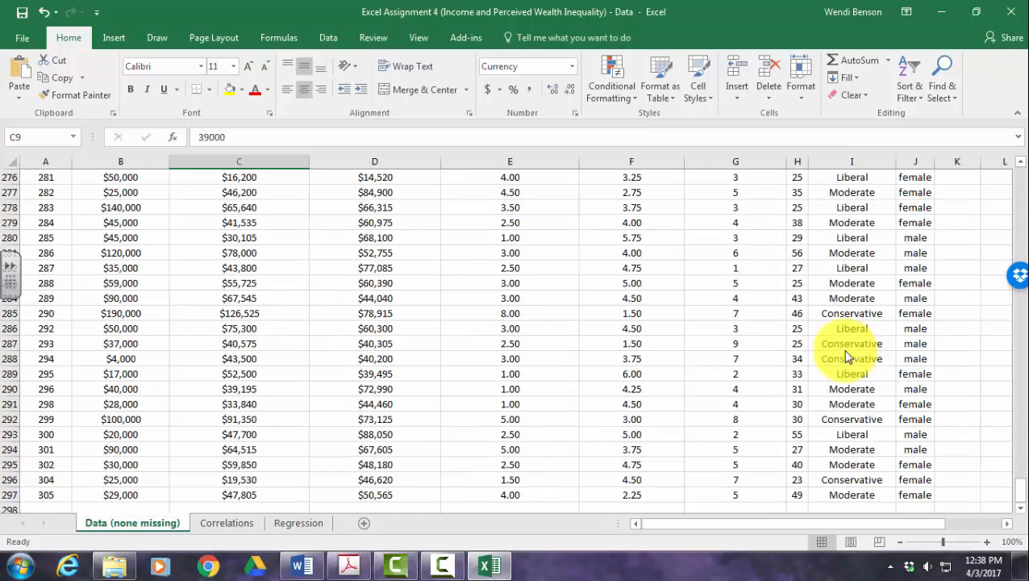
scroll(847, 357, "up", 20)
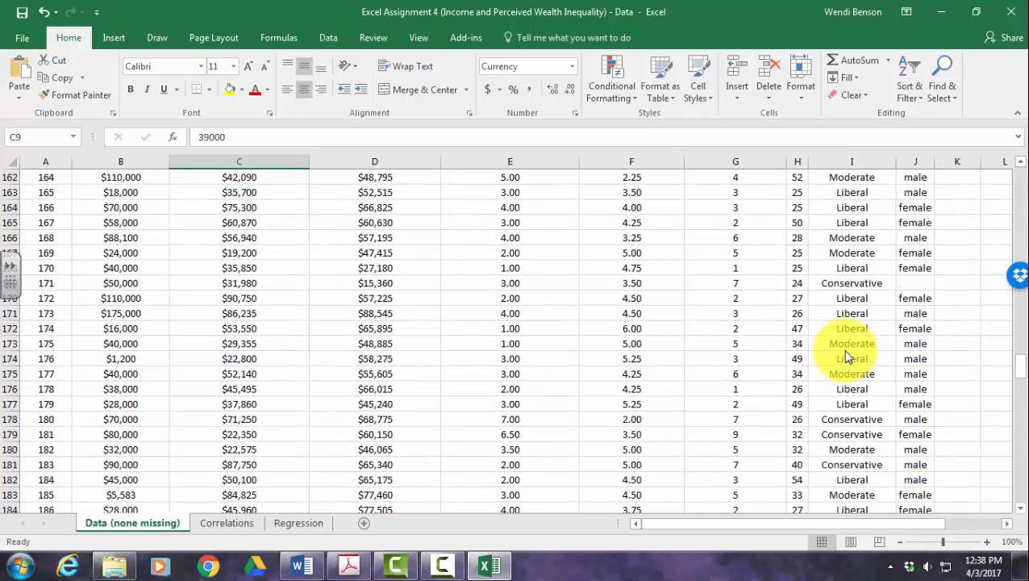
scroll(847, 357, "up", 20)
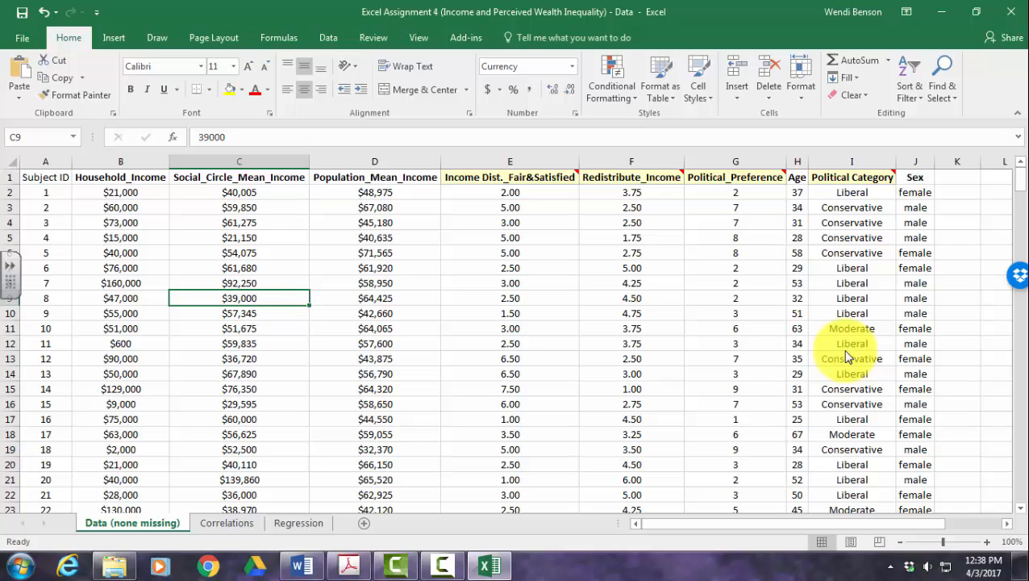
Step: Insert a blank column before Social_Circle_Mean_Income in the Data (none missing) sheet
right_click(234, 163)
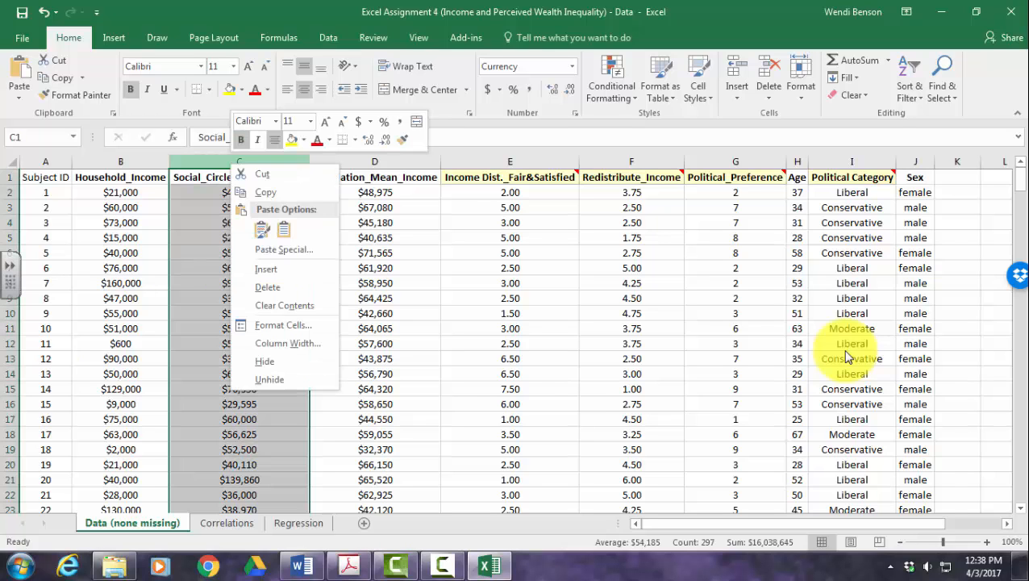
key("Down")
key("Down")
key("Down")
key("Return")
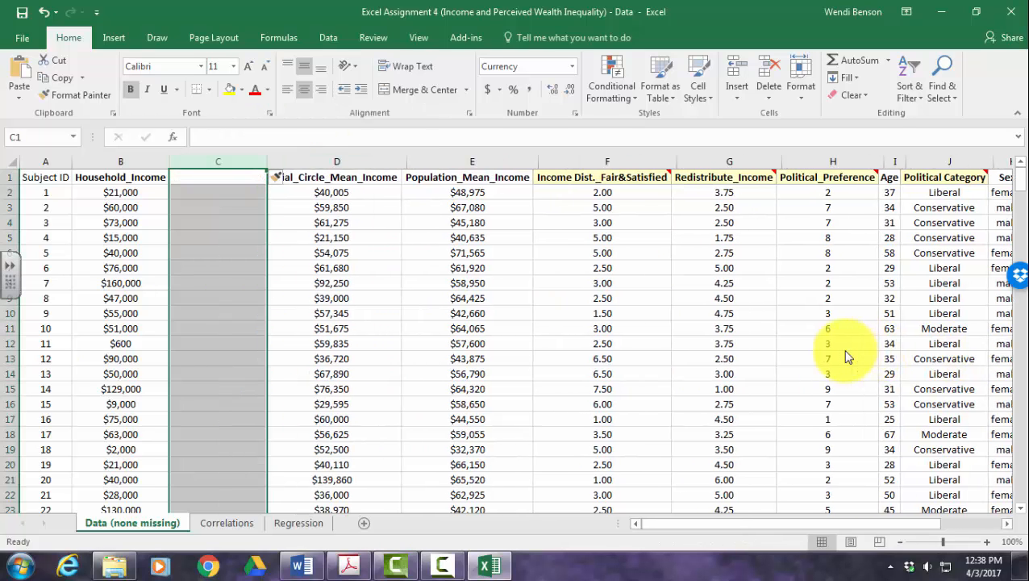
Step: Move the whole Population_Mean_Income column from column E into blank column C by cutting and pasting it
key("Right")
key("Right")
key("ctrl+space")
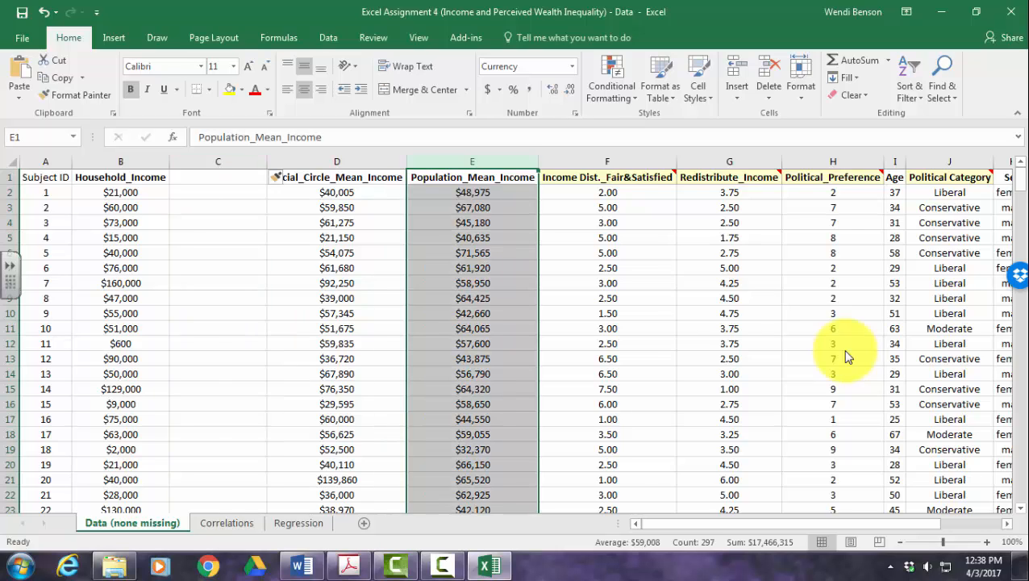
key("shift+F10")
key("Down")
key("Return")
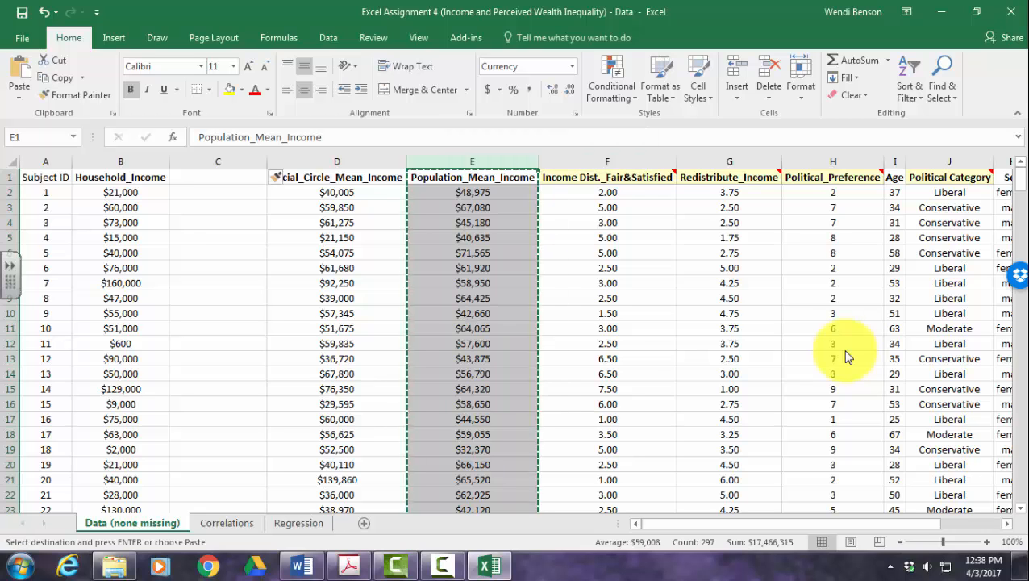
key("Left")
key("Left")
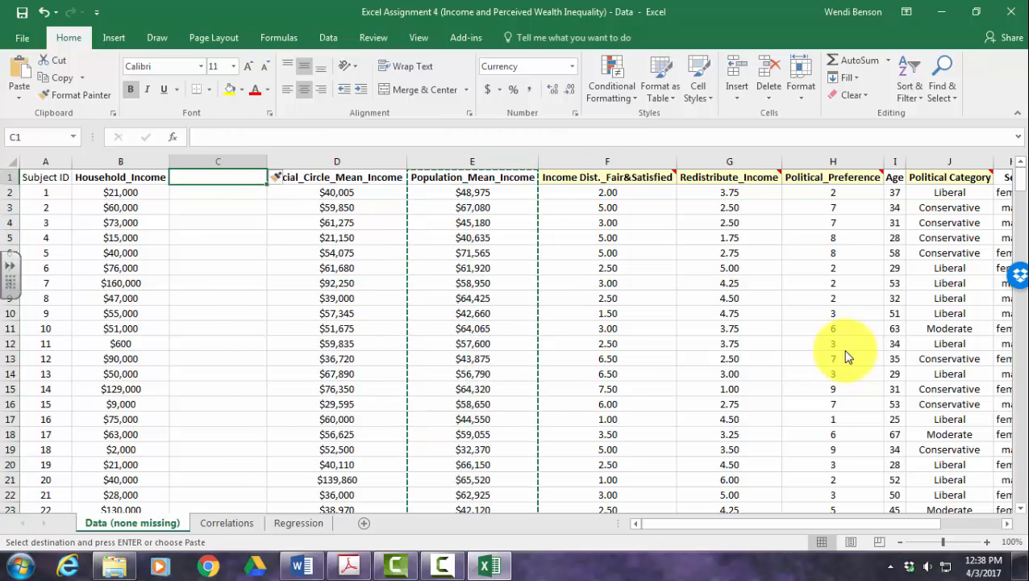
key("shift+F10")
key("Down")
key("Down")
key("Down")
key("Down")
key("Down")
key("Return")
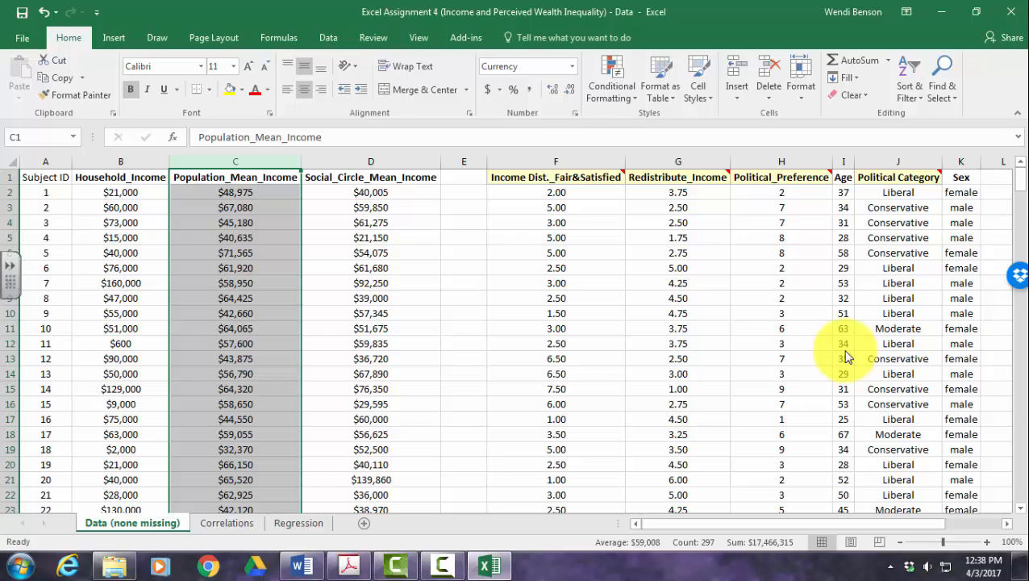
Step: Delete the empty column E left between Social_Circle_Mean_Income and Income Dist._Fair&Satisfied
key("Right")
key("Right")
key("ctrl+space")
key("shift+F10")
key("Down")
key("Down")
key("Down")
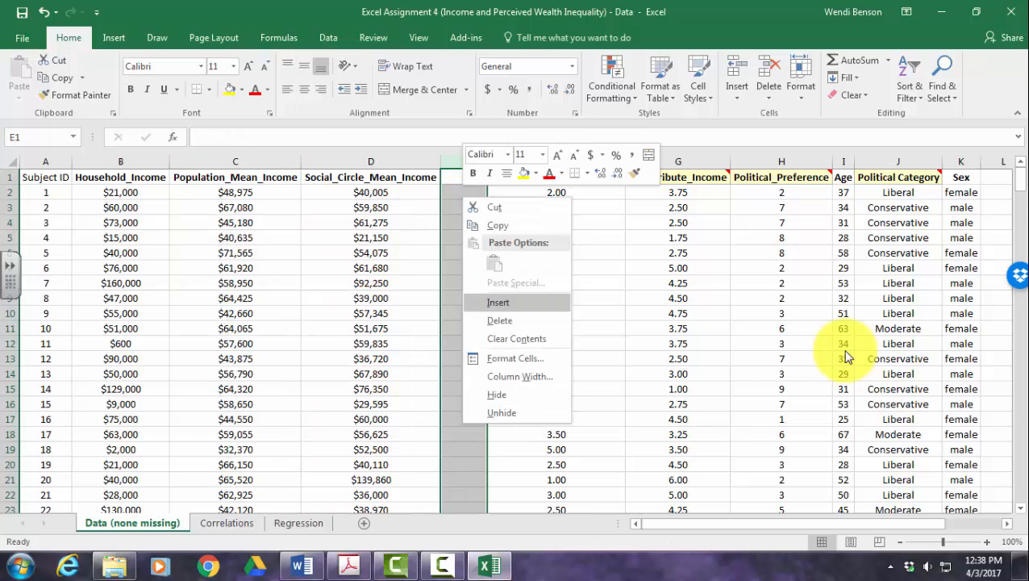
key("Down")
key("Return")
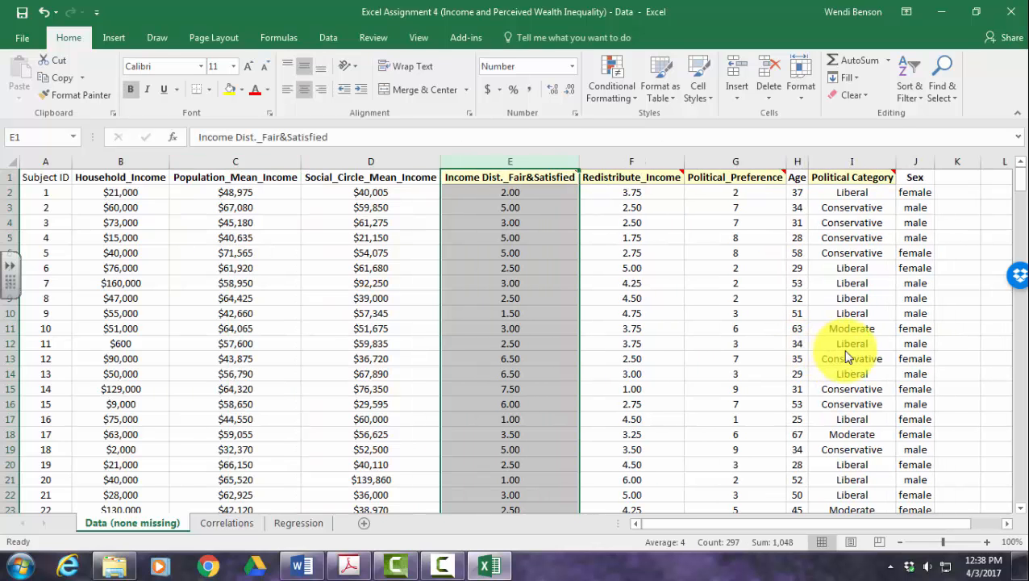
Step: Insert a markers-only scatter chart from the Household_Income and Population_Mean_Income columns
left_click(236, 222)
left_click(121, 162)
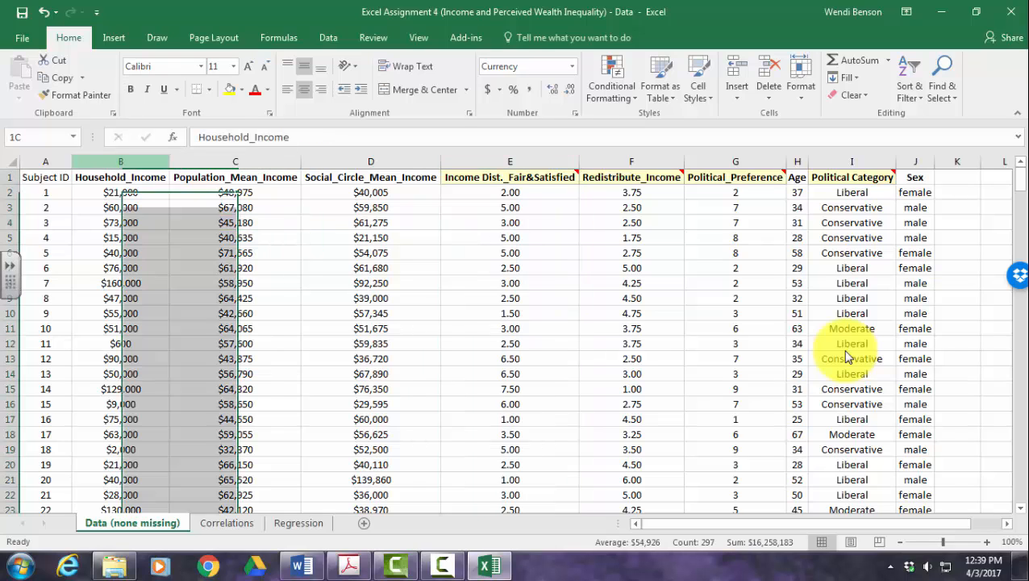
left_click_drag(121, 162, 236, 162)
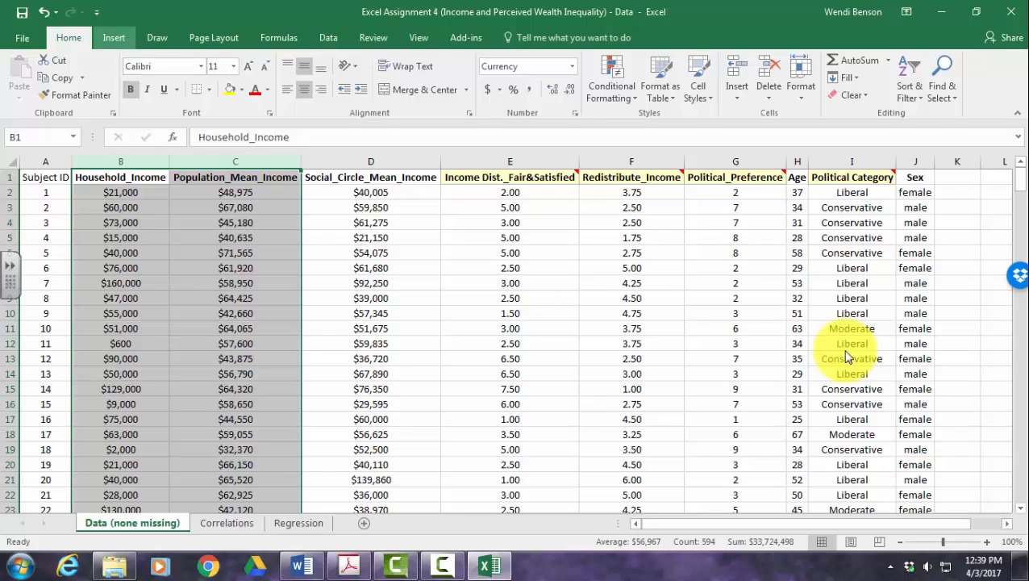
left_click(114, 38)
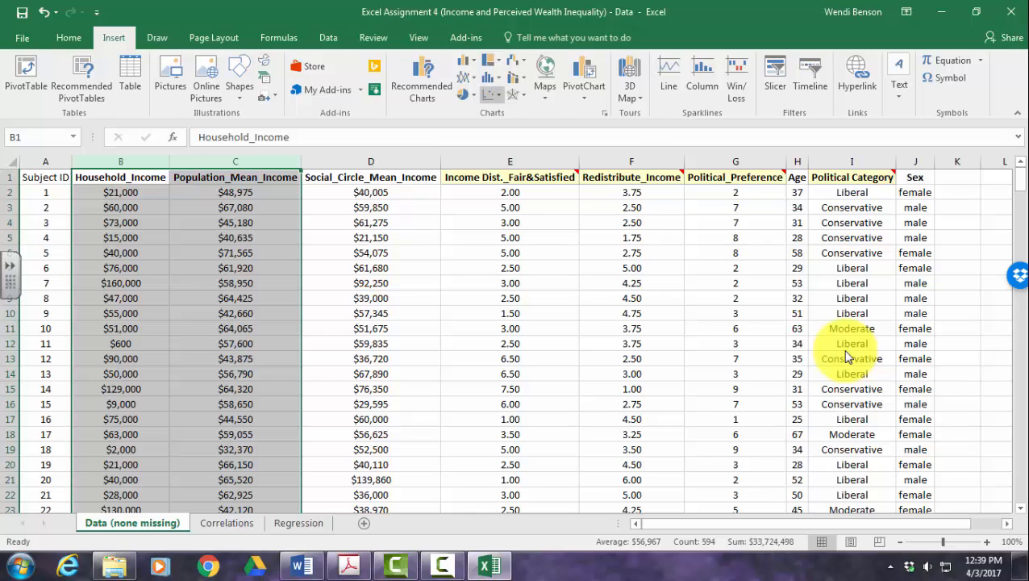
left_click(489, 94)
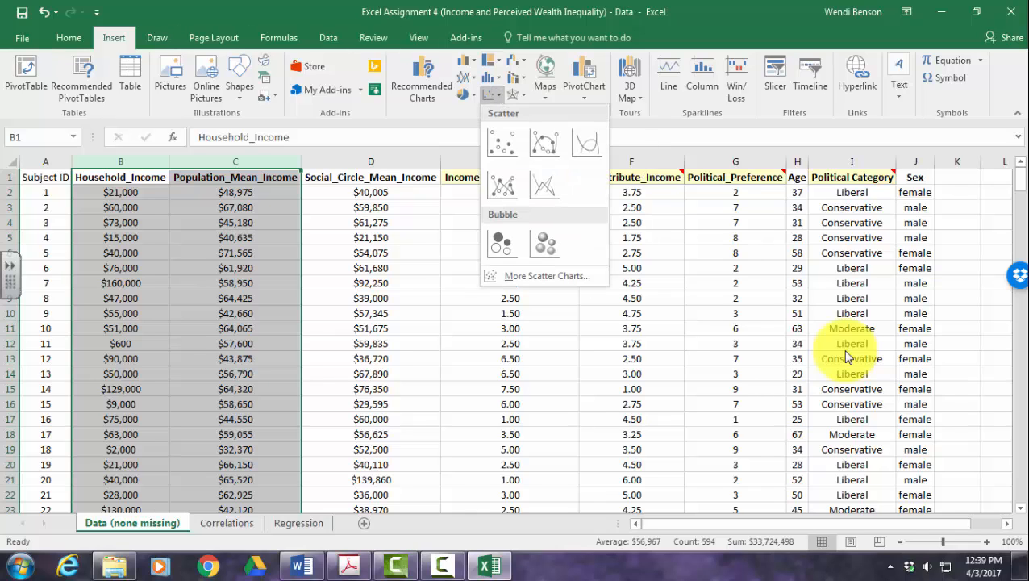
left_click(501, 143)
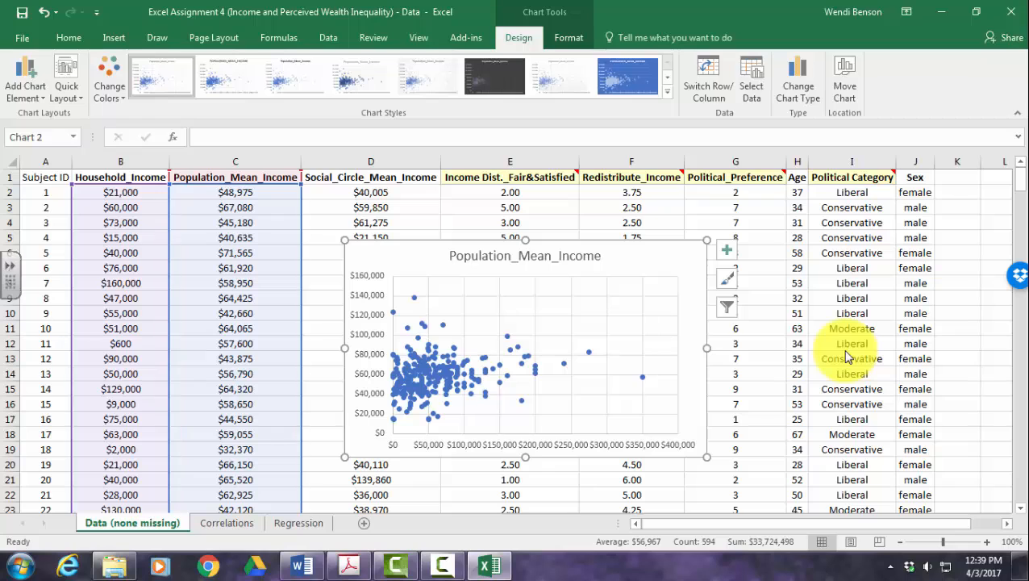
Step: Add a primary horizontal axis title to the scatter chart
key("alt+j")
key("c")
key("l")
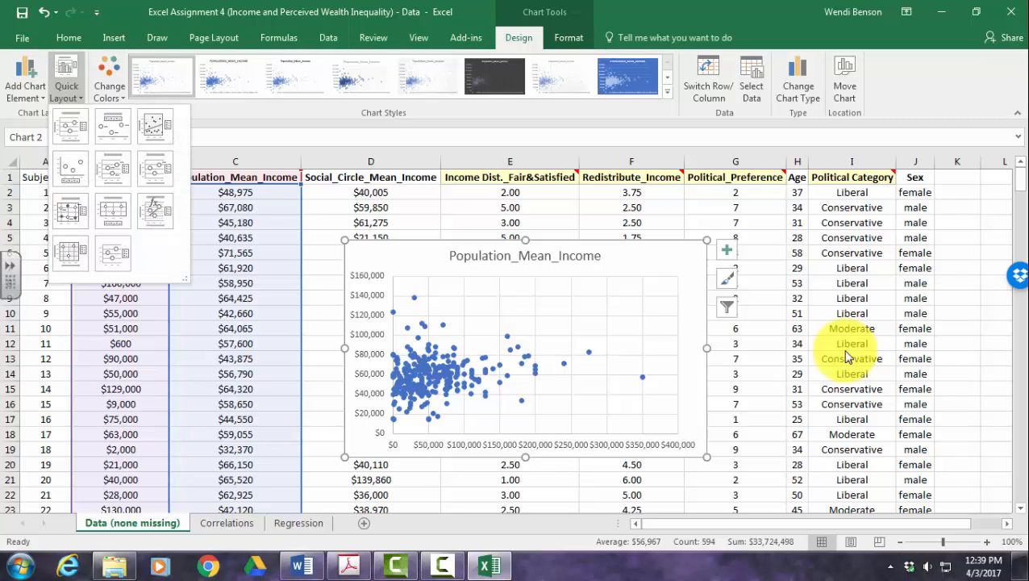
key("Down")
key("Down")
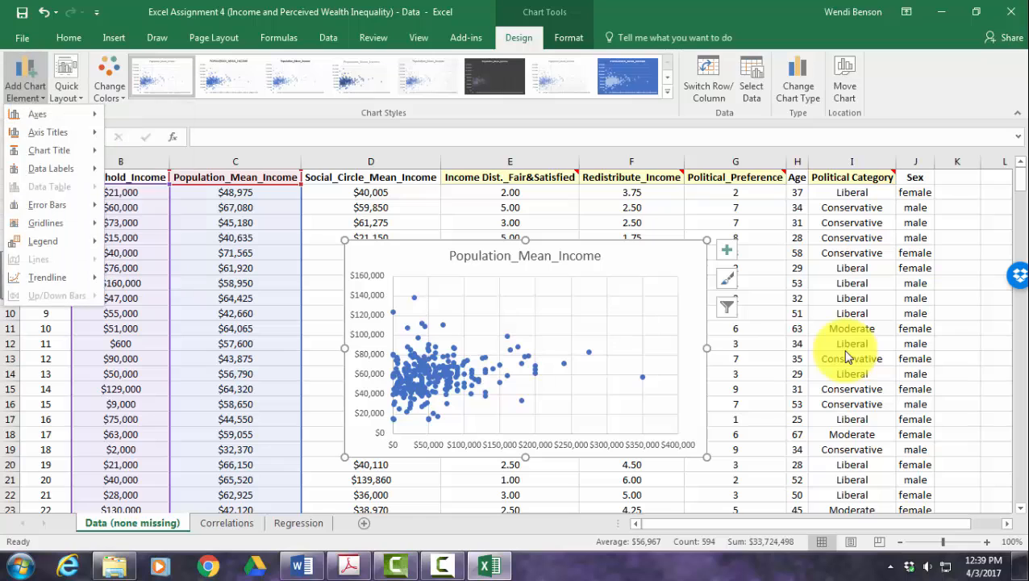
key("Down")
key("Down")
key("Right")
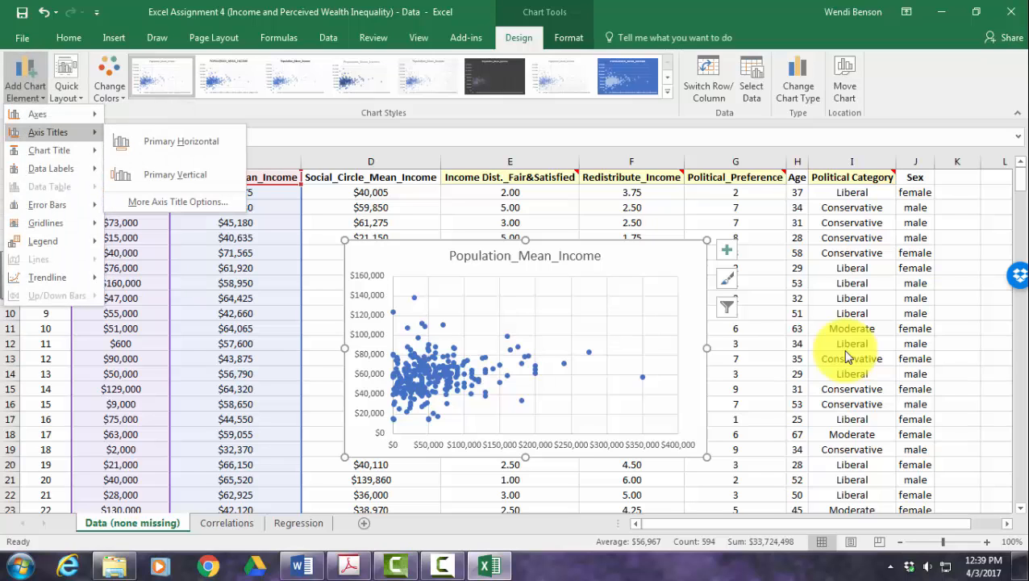
key("Down")
key("Return")
Step: Add a primary vertical axis title to the scatter chart
key("alt+j")
key("c")
key("a")
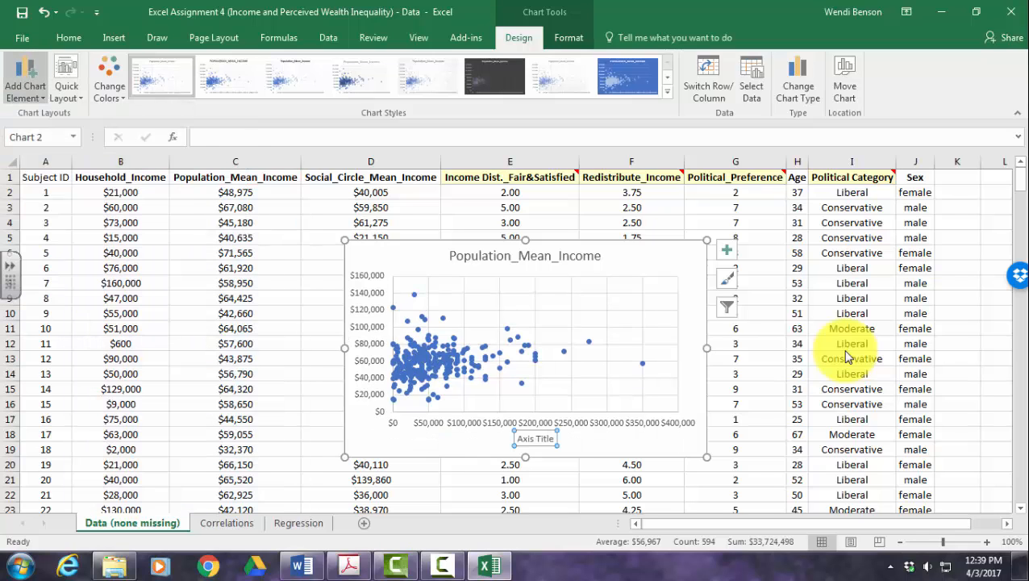
key("Down")
key("Down")
key("Right")
key("Down")
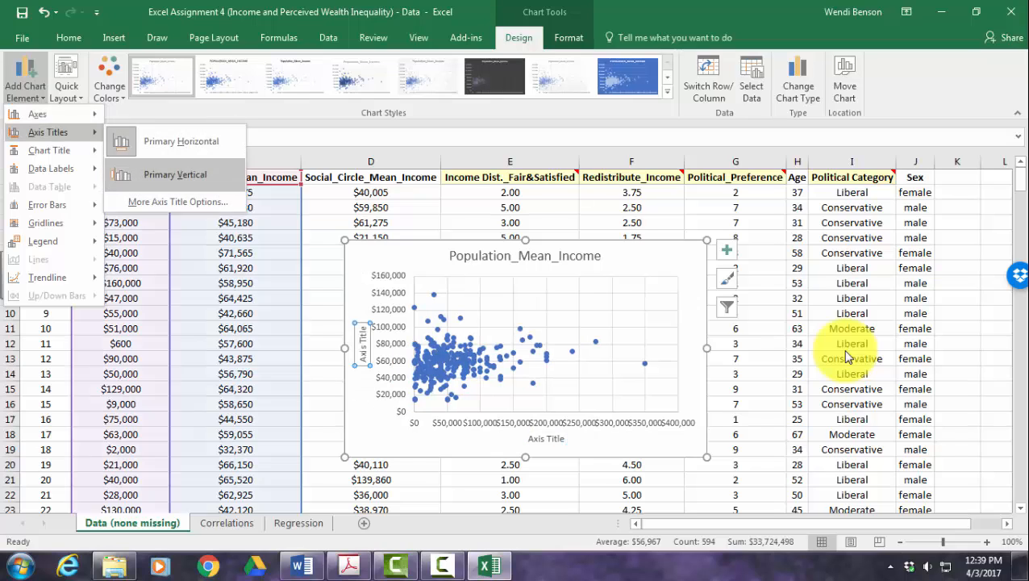
key("Return")
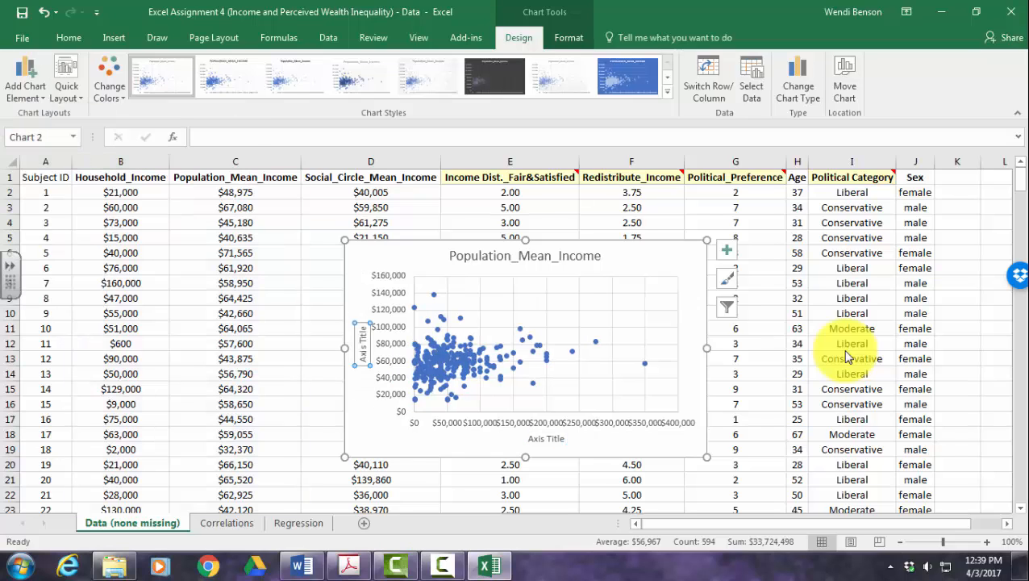
Step: Change the vertical axis title text to "Estimated Population Mean Income"
key("F2")
key("ctrl+a")
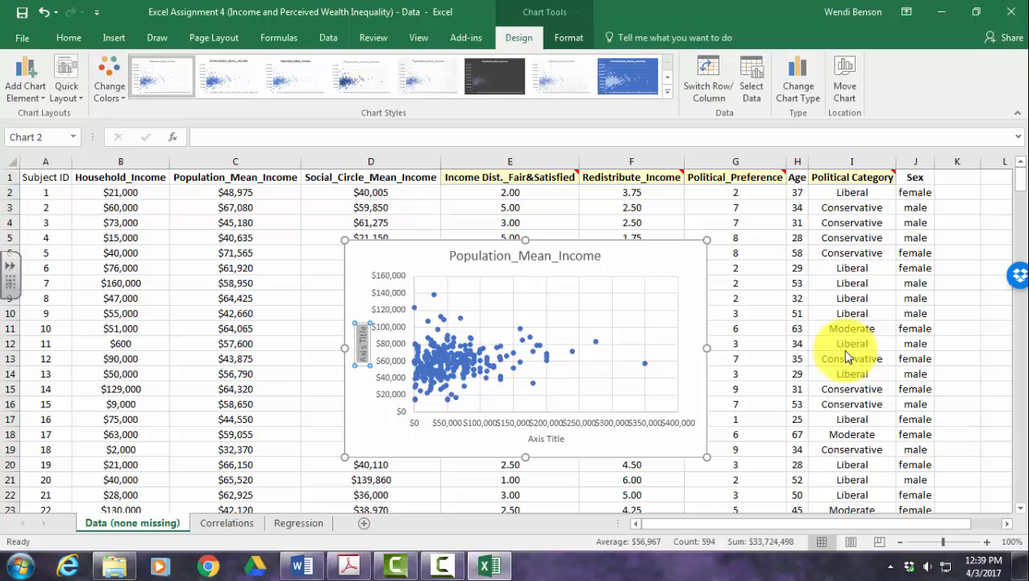
type("Estimated")
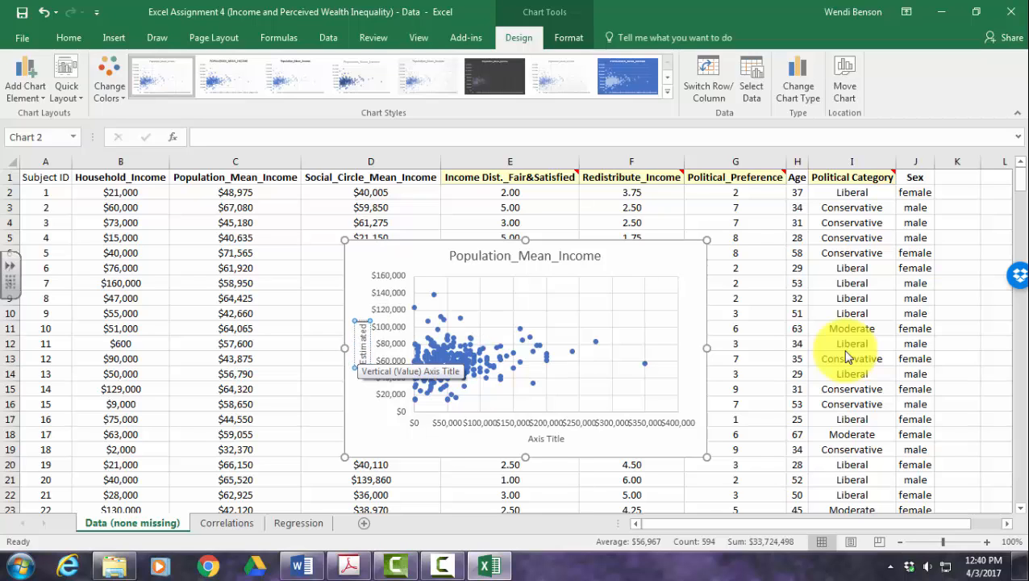
type(" Population")
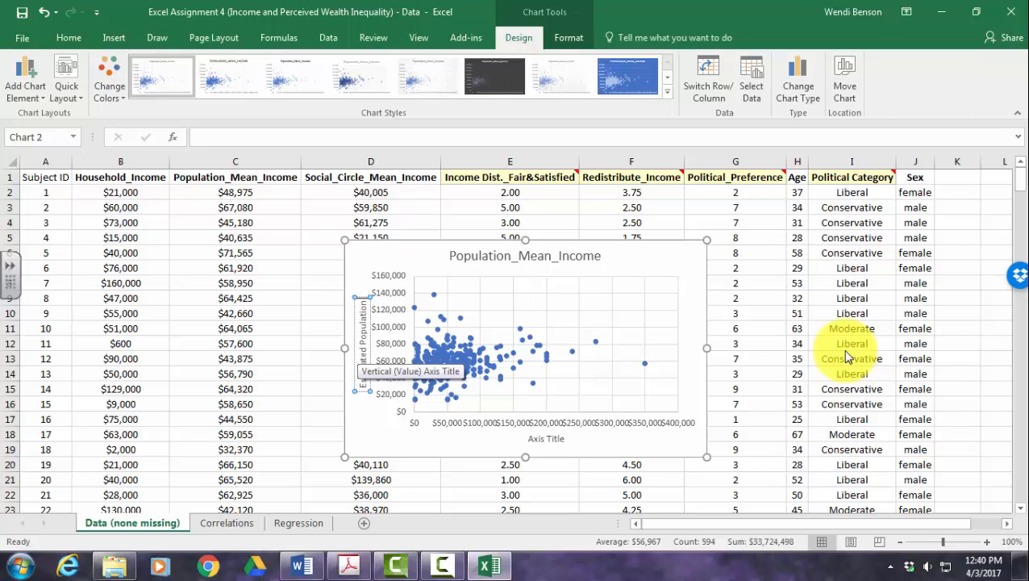
type(" Mean Income")
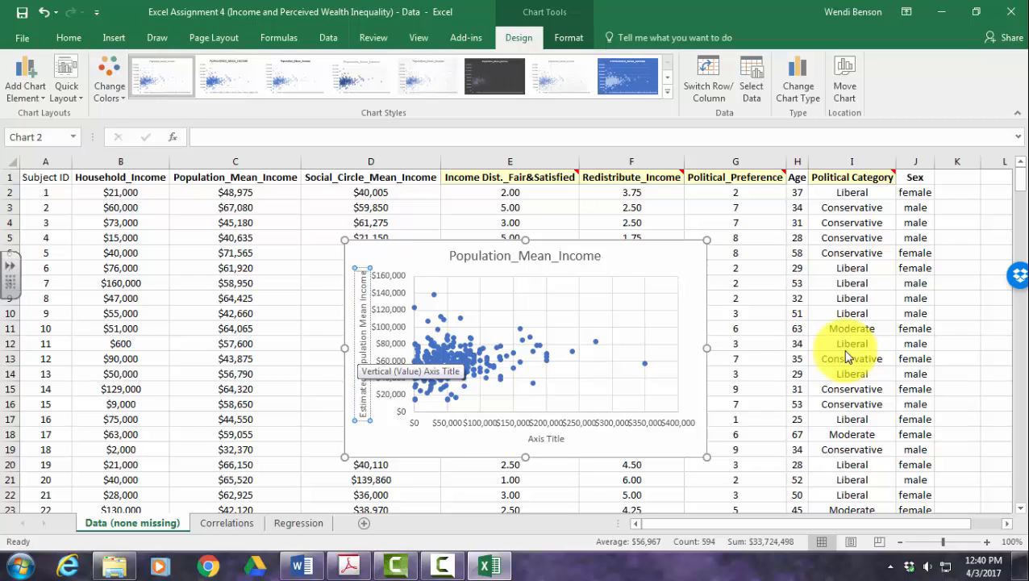
Step: Change the horizontal axis title text to "Household Income"
left_click(546, 439)
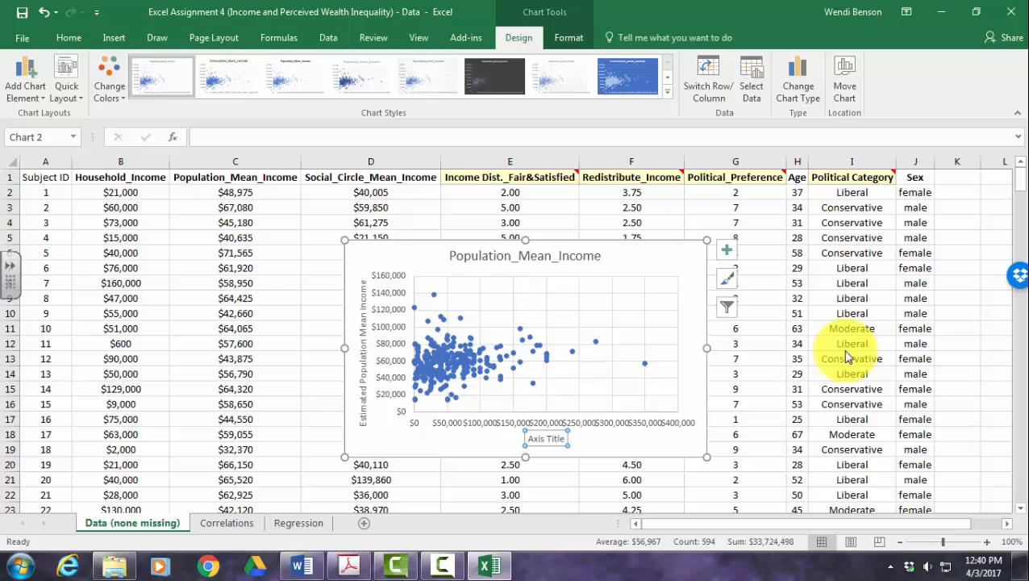
left_click_drag(529, 439, 566, 439)
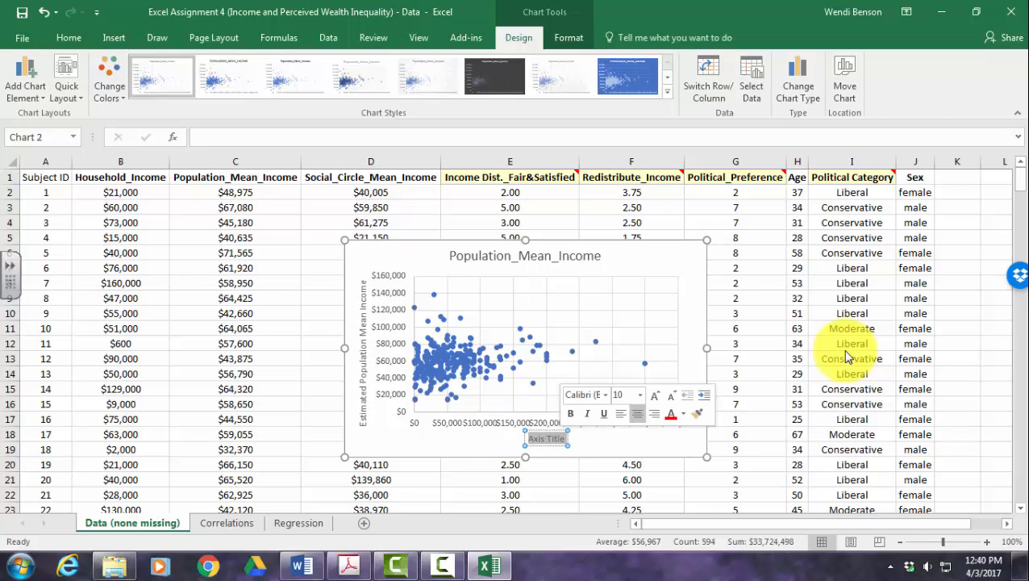
type("Hous")
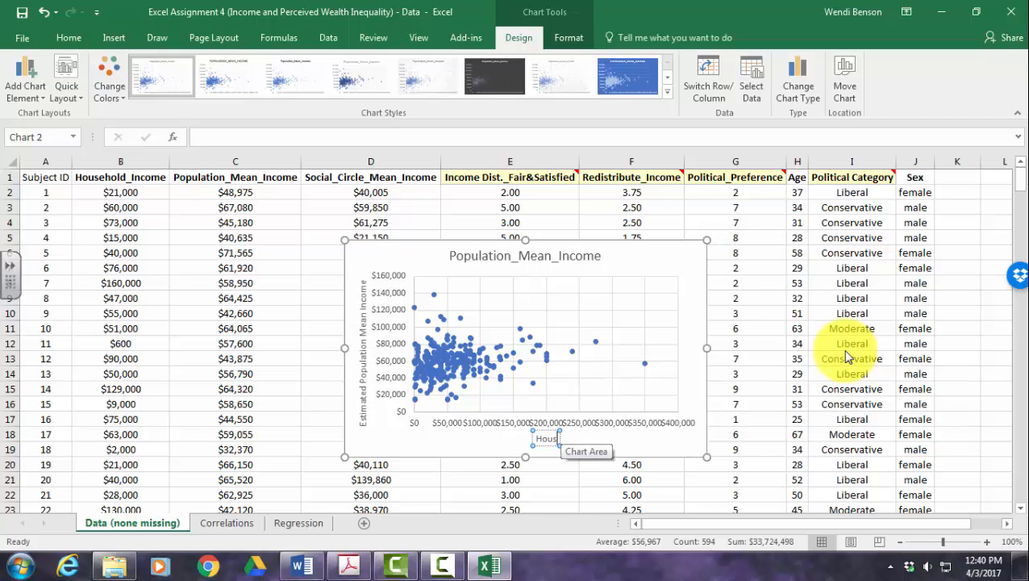
type("ehold Income")
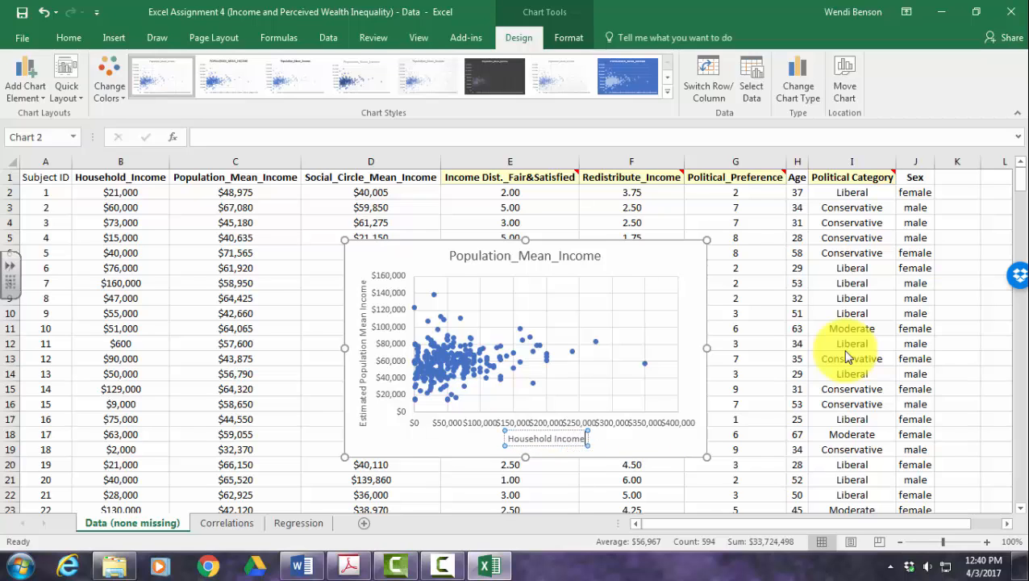
Step: Delete the Population_Mean_Income chart title and widen the chart so the horizontal axis labels no longer overlap
left_click(525, 255)
key("Delete")
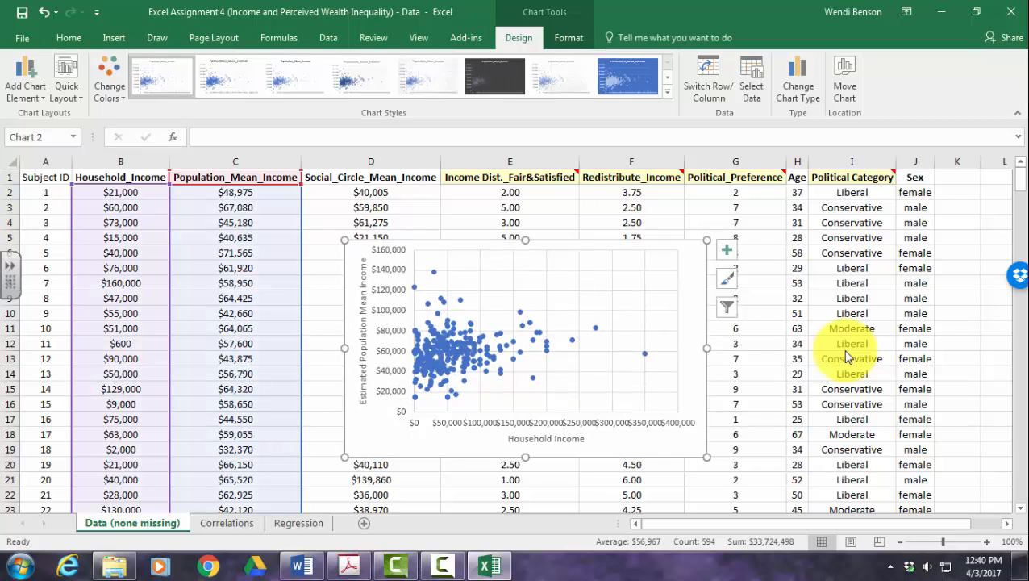
left_click_drag(706, 347, 837, 347)
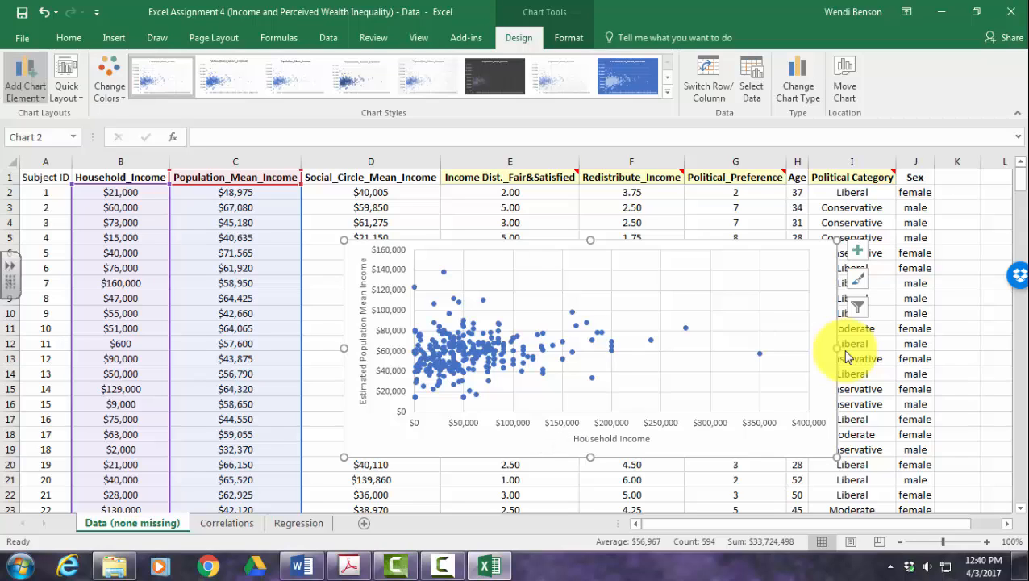
Step: Add a linear trendline to the scatter chart as the regression line
left_click(25, 81)
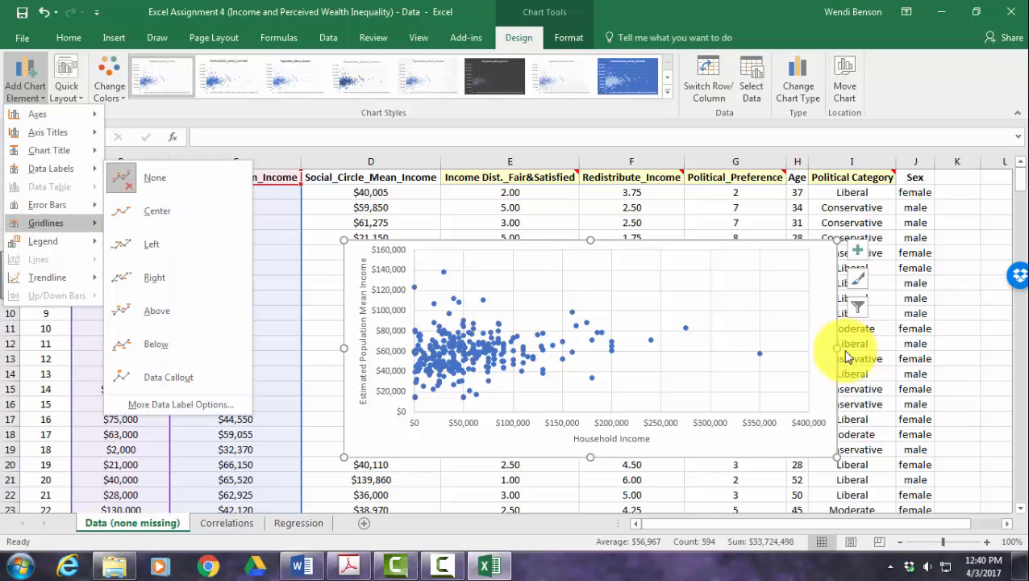
mouse_move(48, 278)
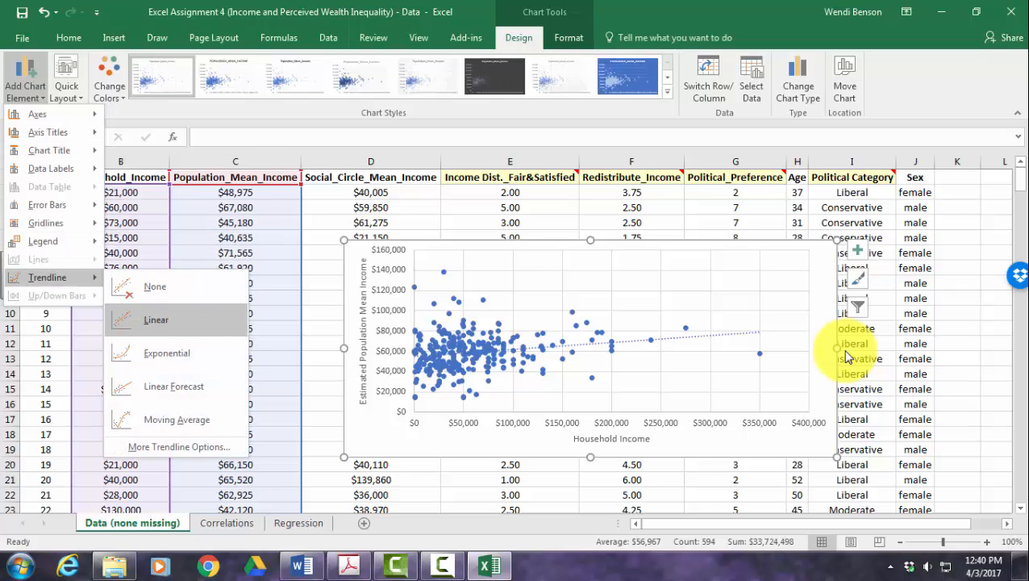
left_click(153, 320)
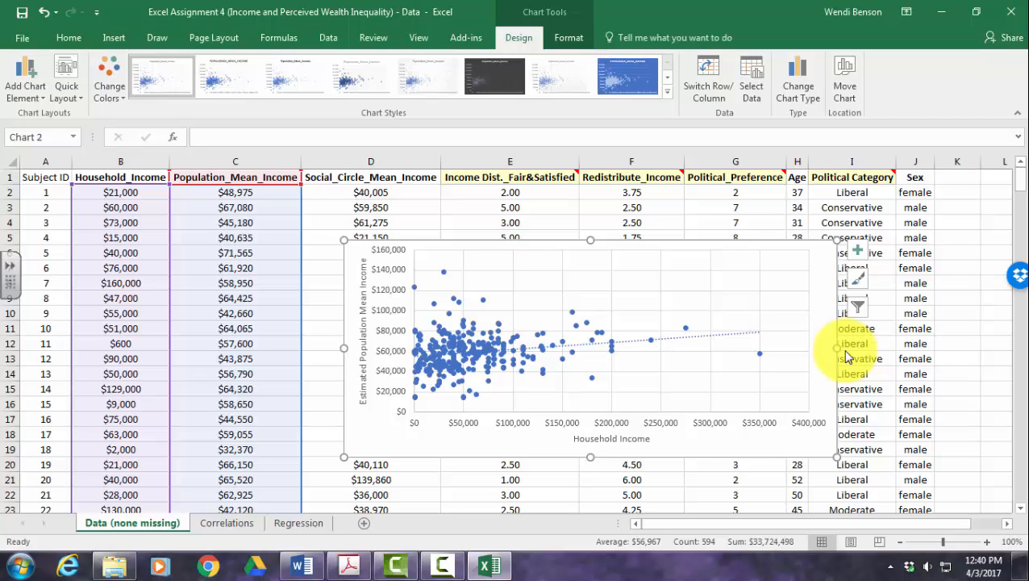
Step: Copy the finished scatter chart into the Word assignment document, below the scatter-plot question 8
key("alt+Tab")
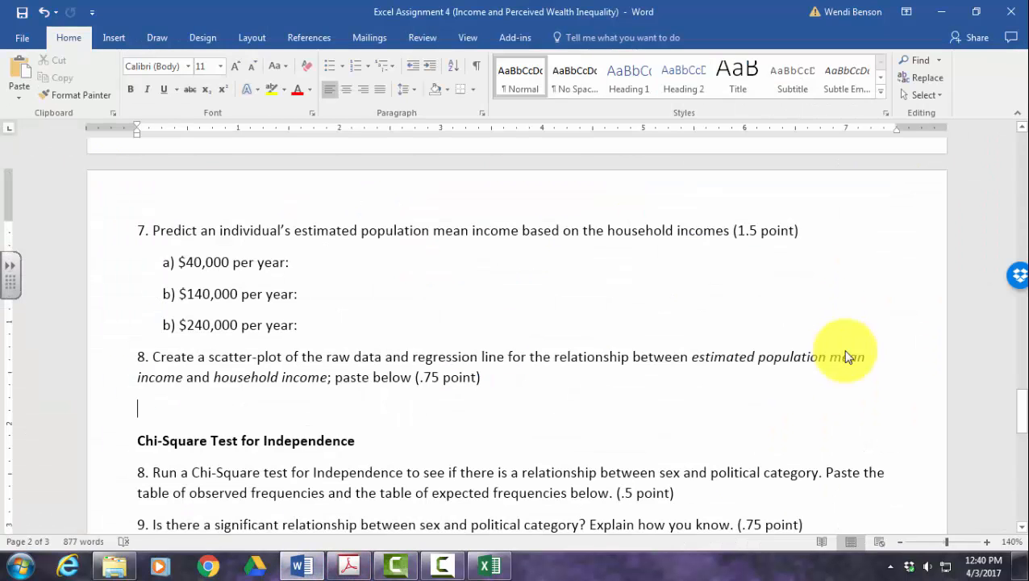
key("ctrl+v")
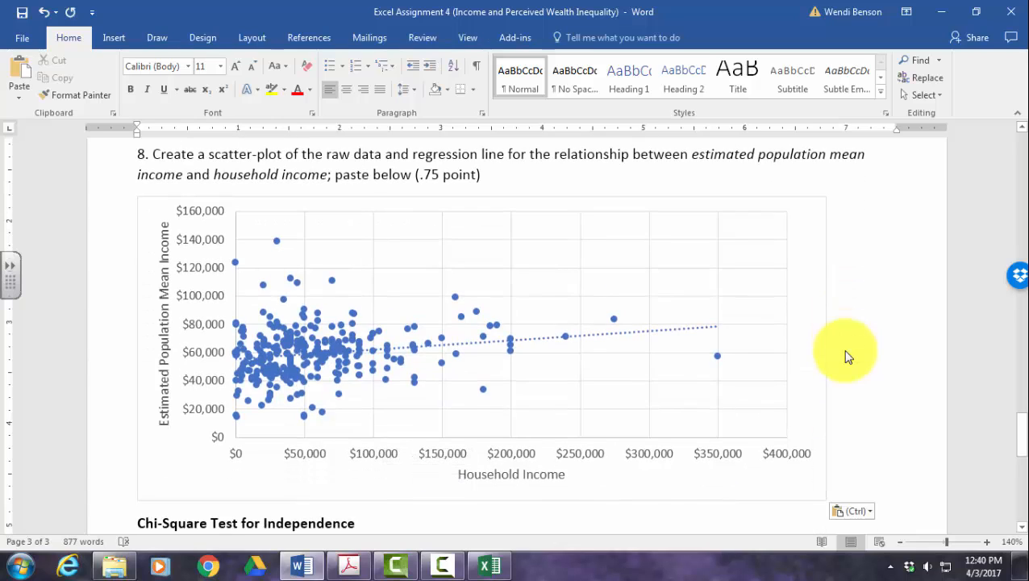
Step: Review the regression equation and predicted incomes on the Regression sheet in Excel, and return to the Word document
mouse_move(490, 566)
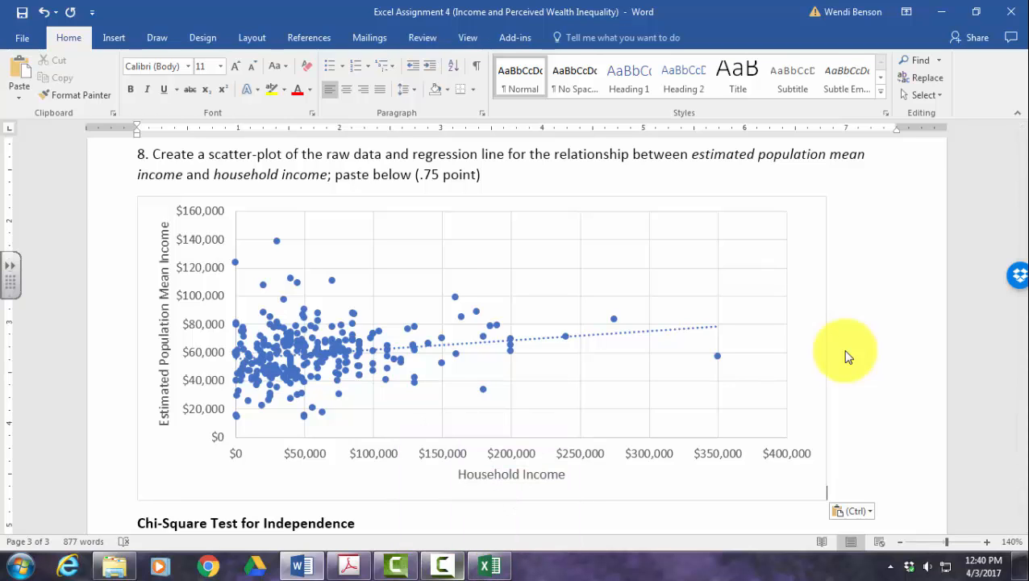
left_click(490, 566)
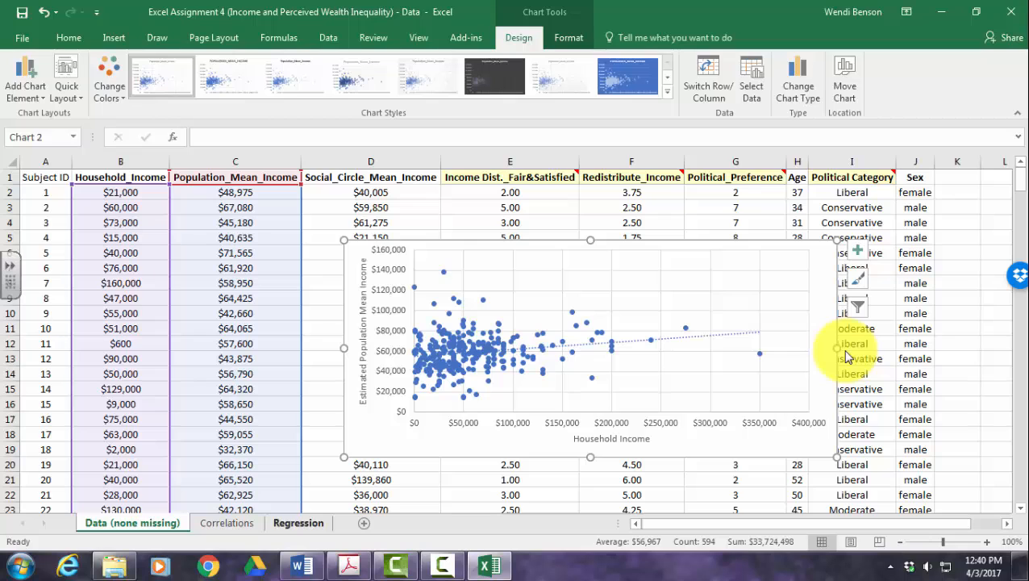
left_click(299, 523)
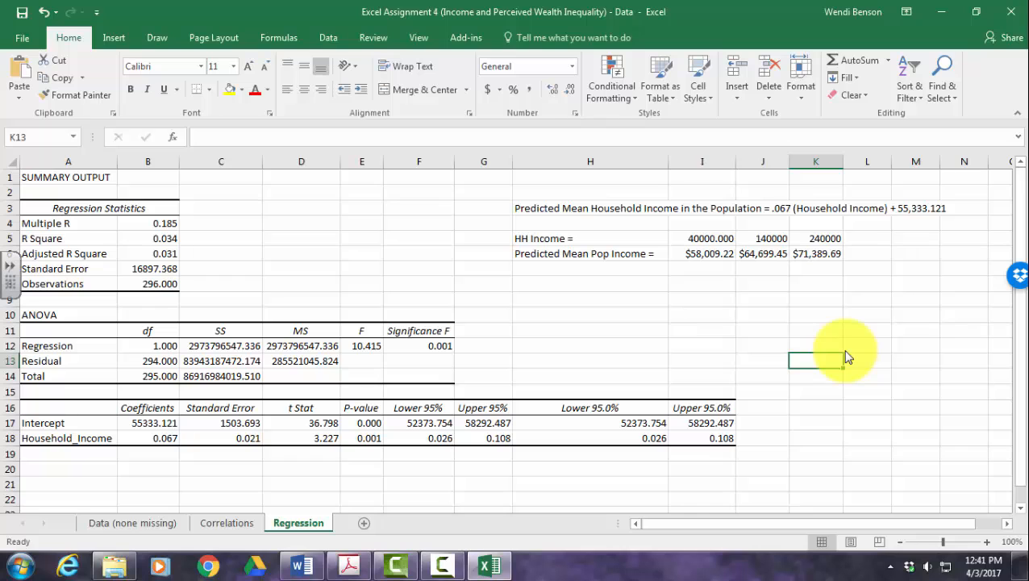
left_click(301, 566)
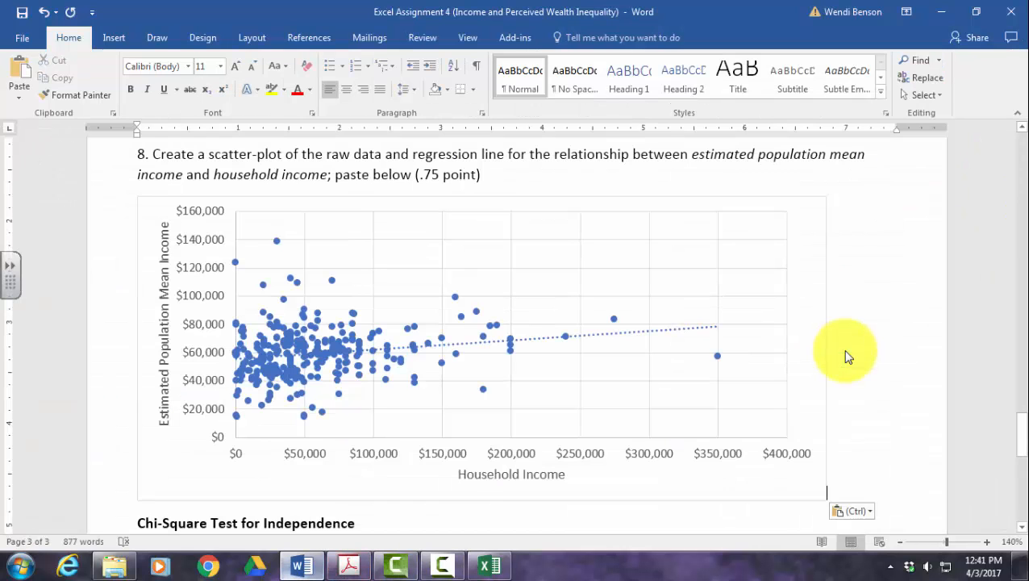